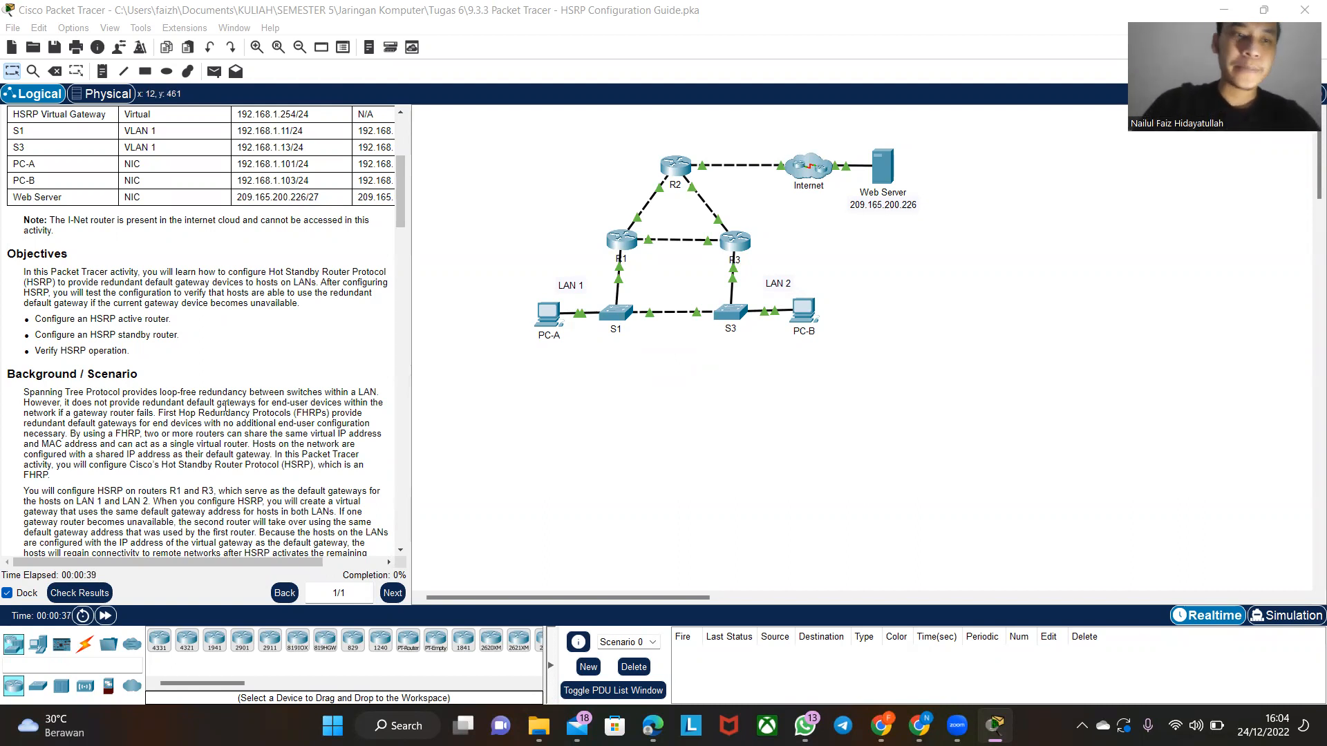
- Open the Command Prompt on PC-A and move its window clear of the network topology
{"action": "scroll", "coordinate": [192, 392], "scroll_direction": "down", "scroll_amount": 5}
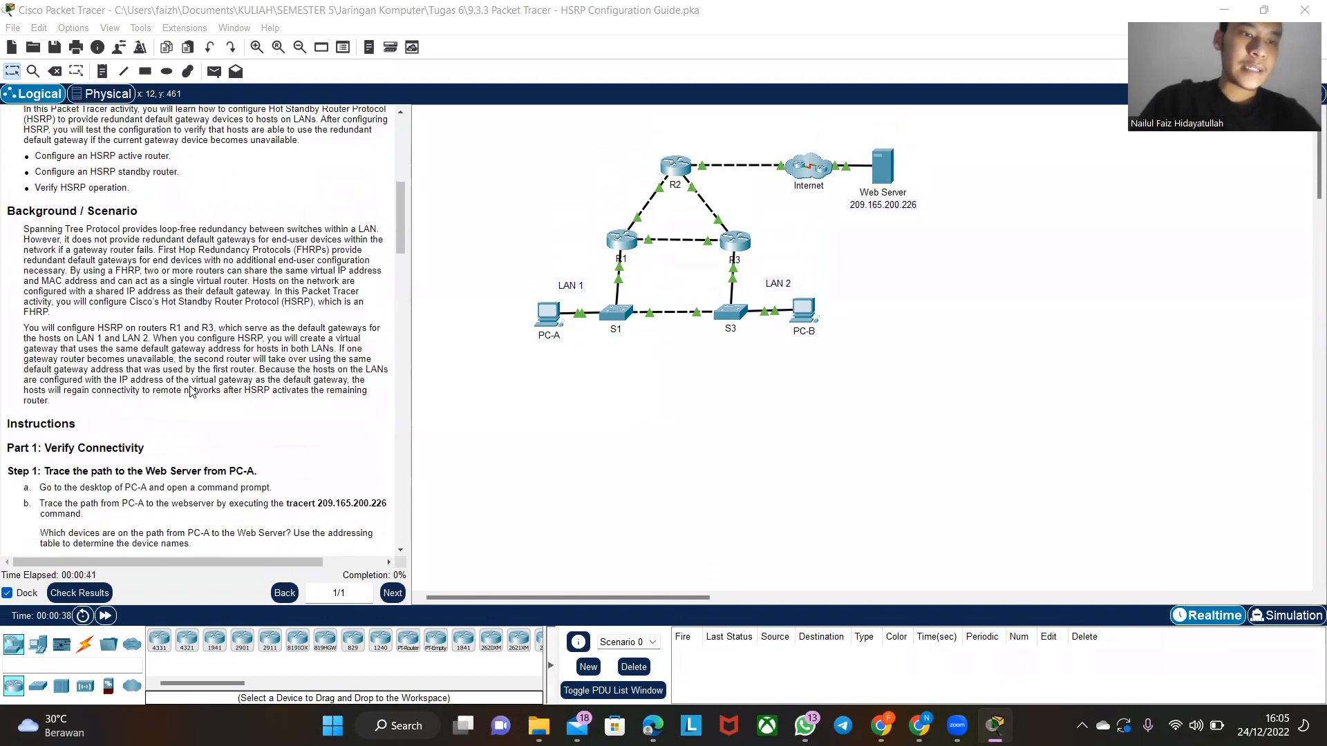
{"action": "scroll", "coordinate": [192, 391], "scroll_direction": "up", "scroll_amount": 3}
{"action": "scroll", "coordinate": [192, 391], "scroll_direction": "up", "scroll_amount": 7}
{"action": "scroll", "coordinate": [205, 204], "scroll_direction": "down", "scroll_amount": 9}
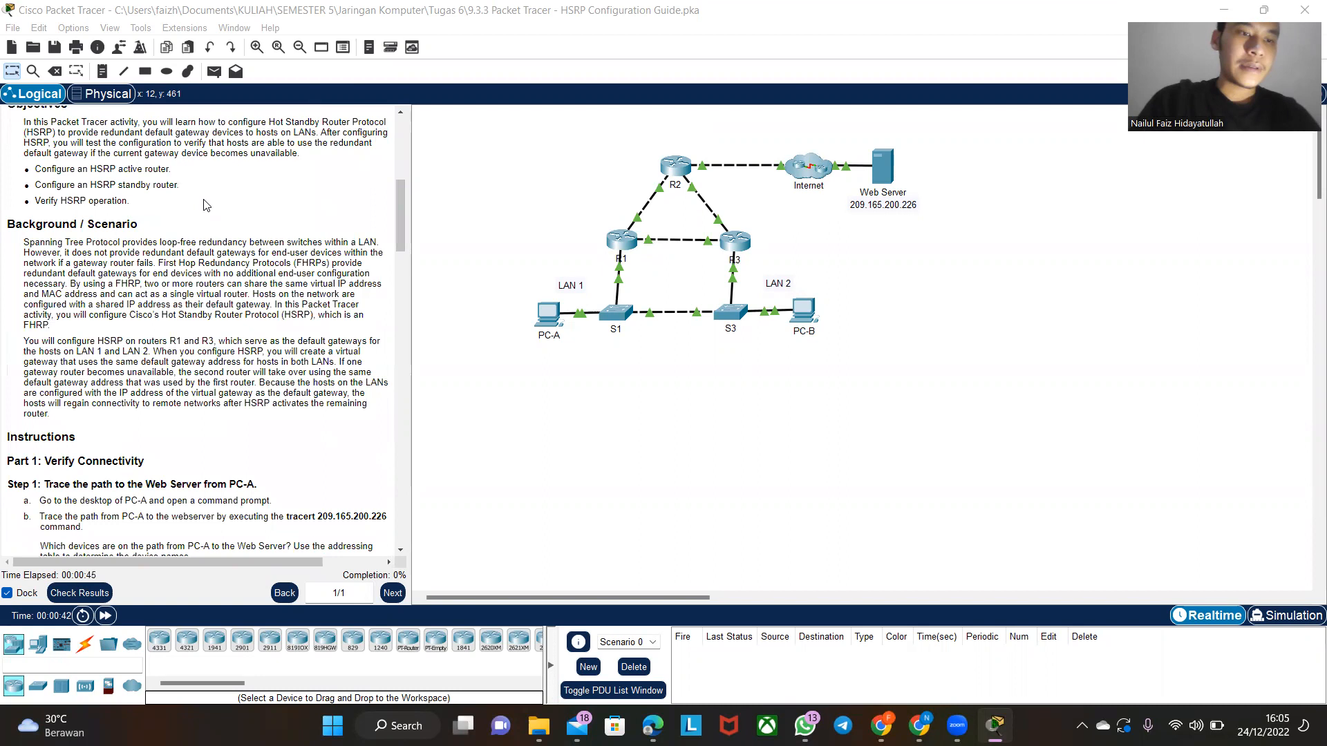
{"action": "scroll", "coordinate": [205, 204], "scroll_direction": "down", "scroll_amount": 3}
{"action": "scroll", "coordinate": [205, 204], "scroll_direction": "down", "scroll_amount": 3}
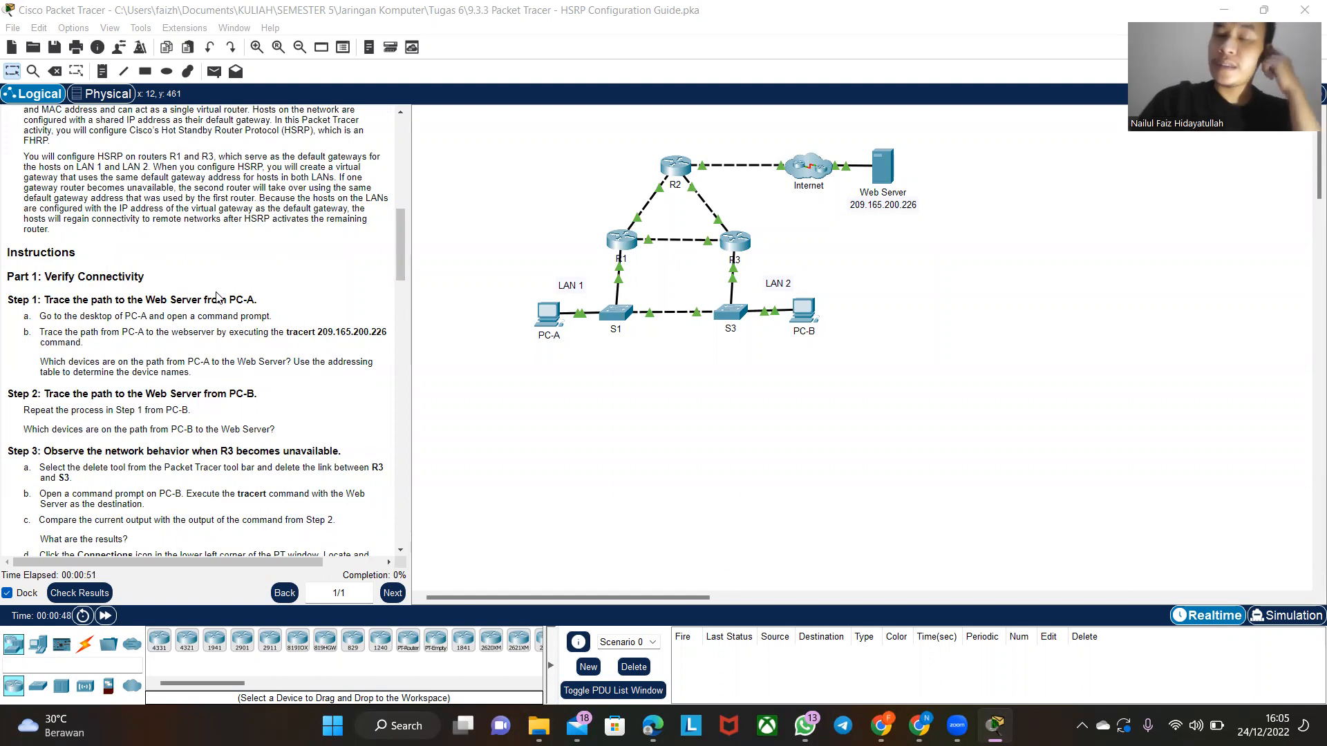
{"action": "left_click", "coordinate": [546, 320]}
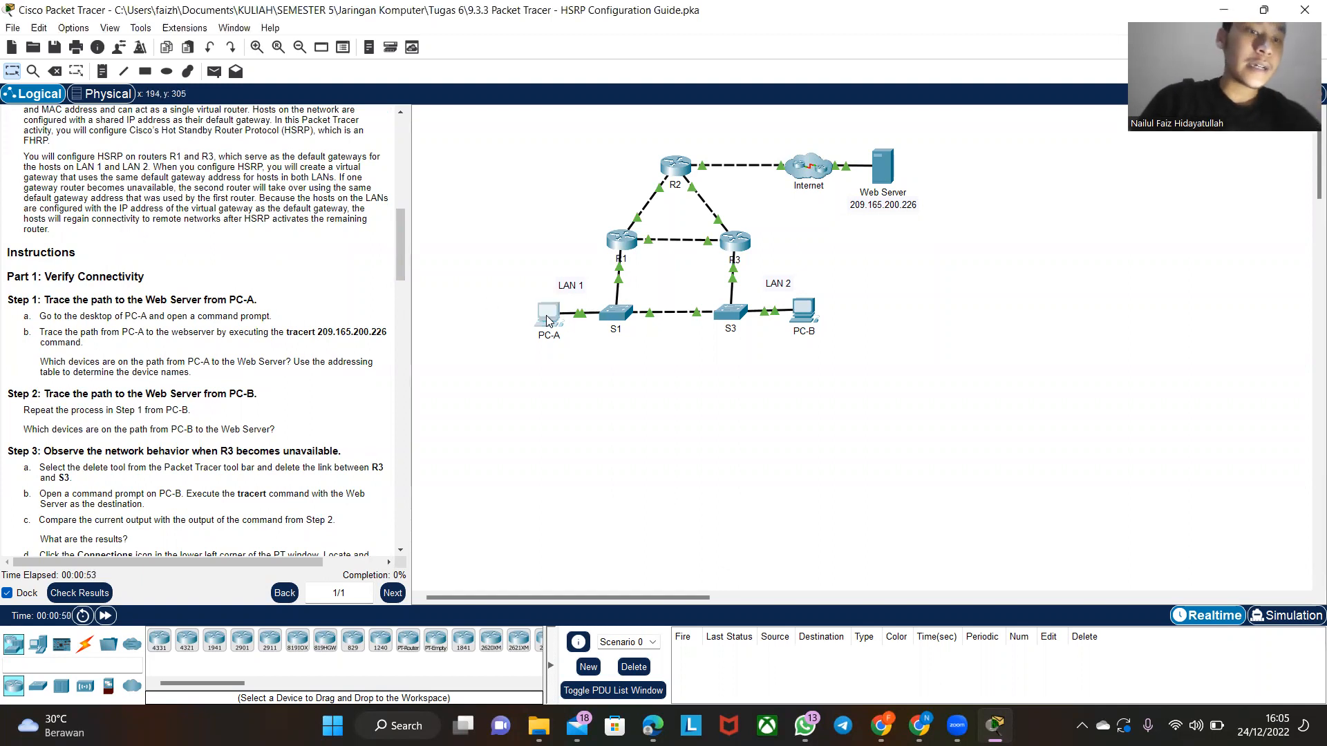
{"action": "left_click", "coordinate": [742, 207]}
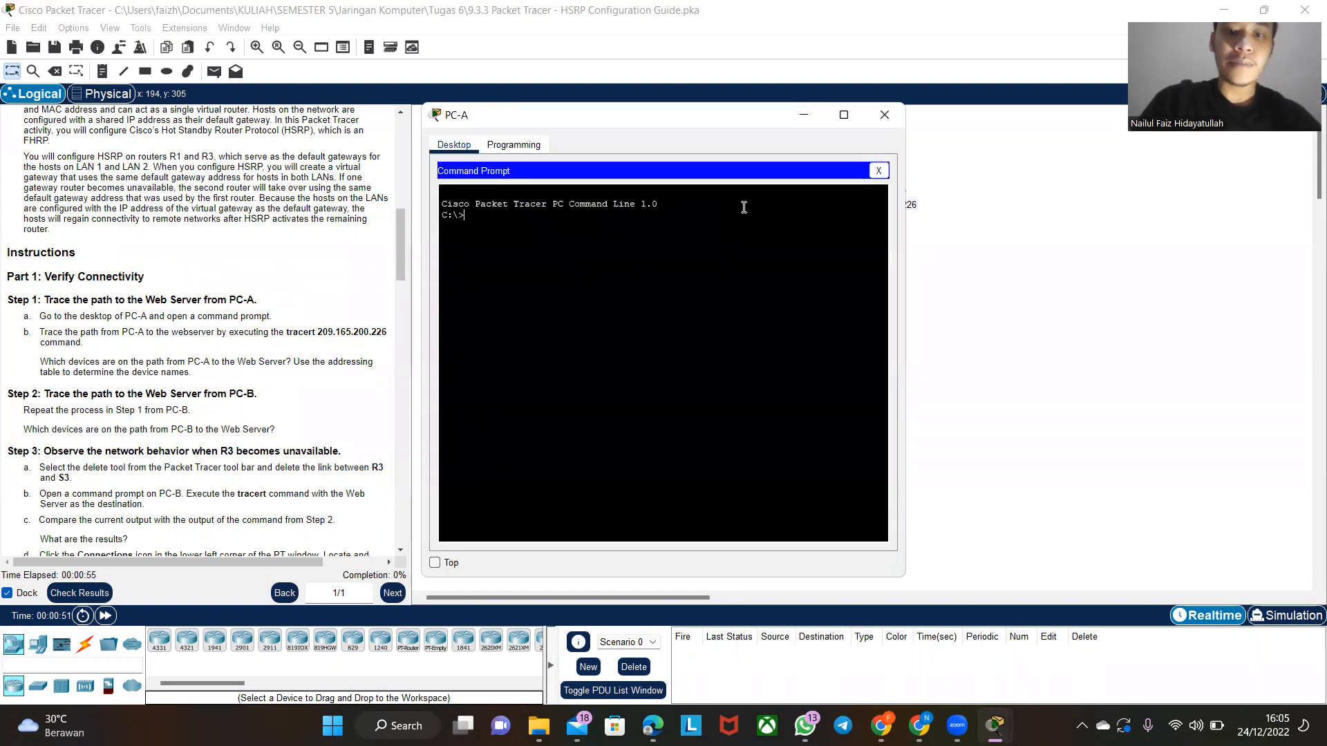
{"action": "left_click_drag", "start_coordinate": [582, 119], "coordinate": [594, 118]}
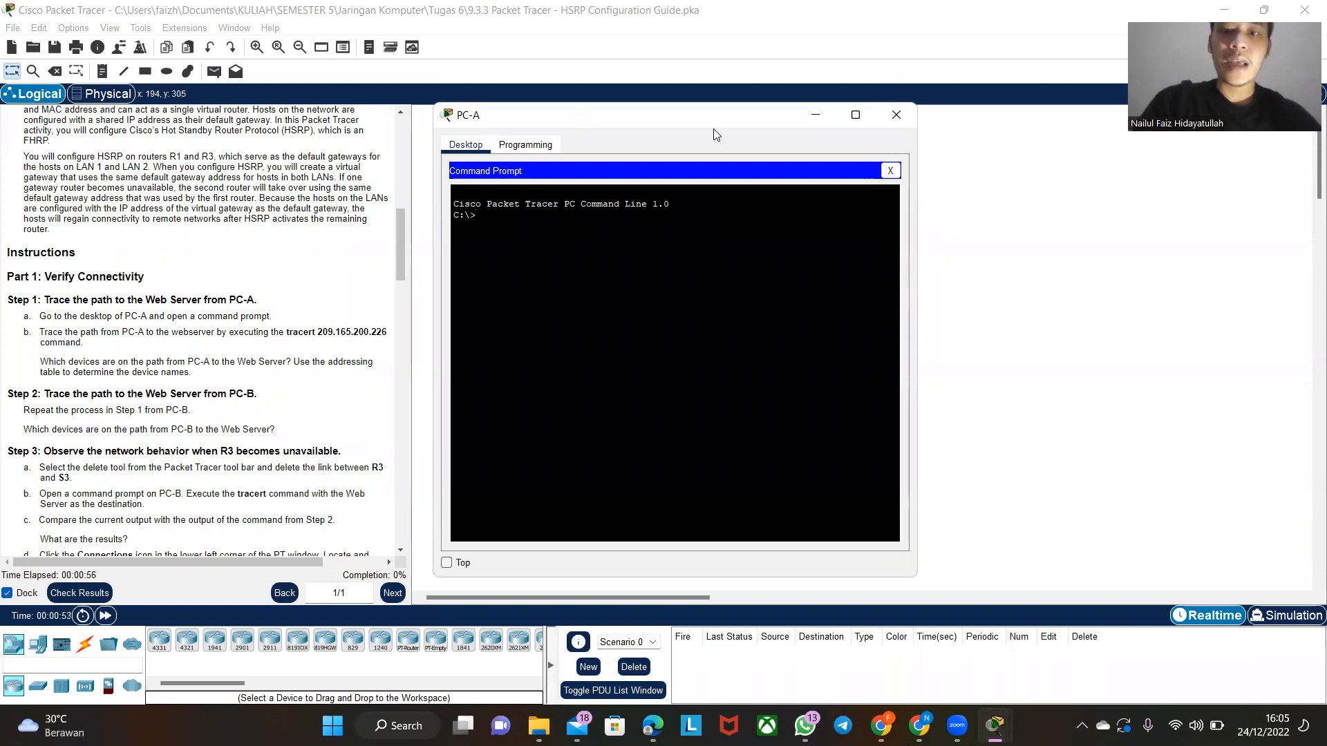
{"action": "left_click_drag", "start_coordinate": [713, 128], "coordinate": [1129, 251]}
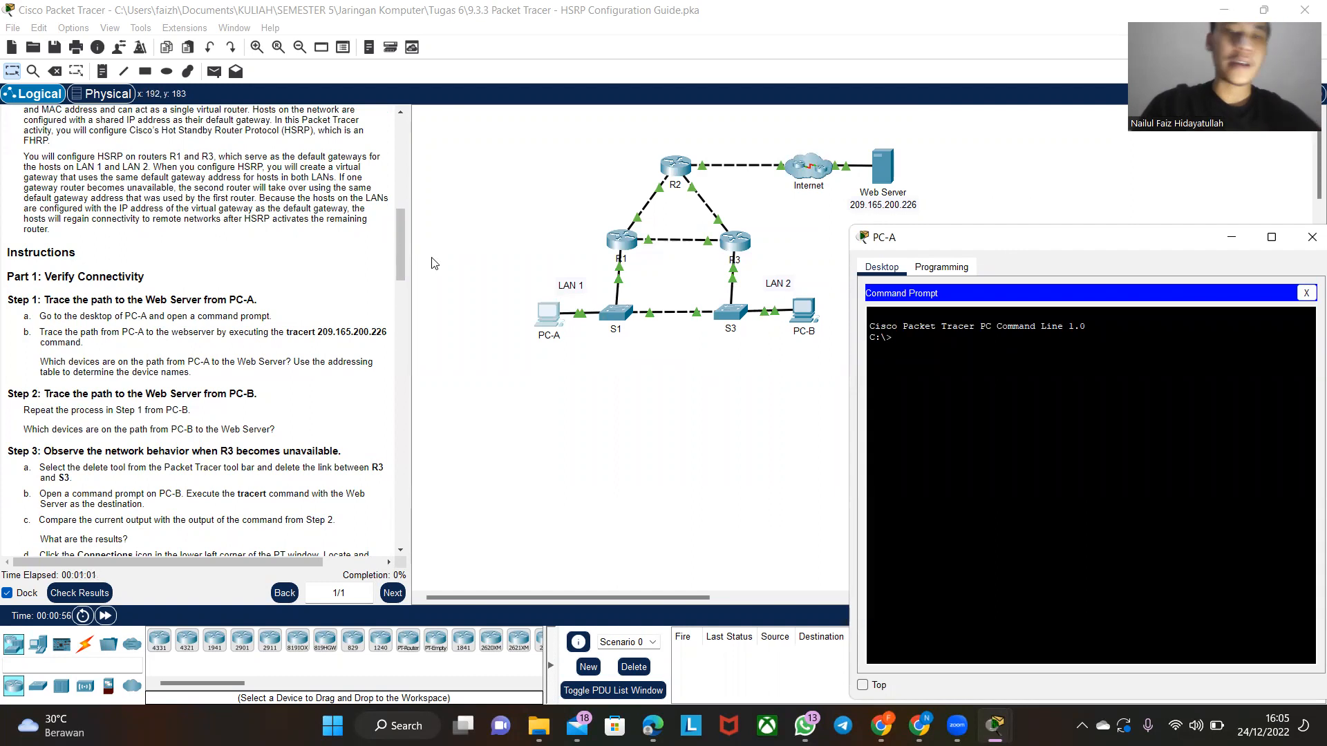
- Copy the command tracert 209.165.200.226 from the instructions and run it in PC-A's command prompt
{"action": "left_click_drag", "start_coordinate": [288, 334], "coordinate": [353, 332]}
{"action": "left_click", "coordinate": [354, 333]}
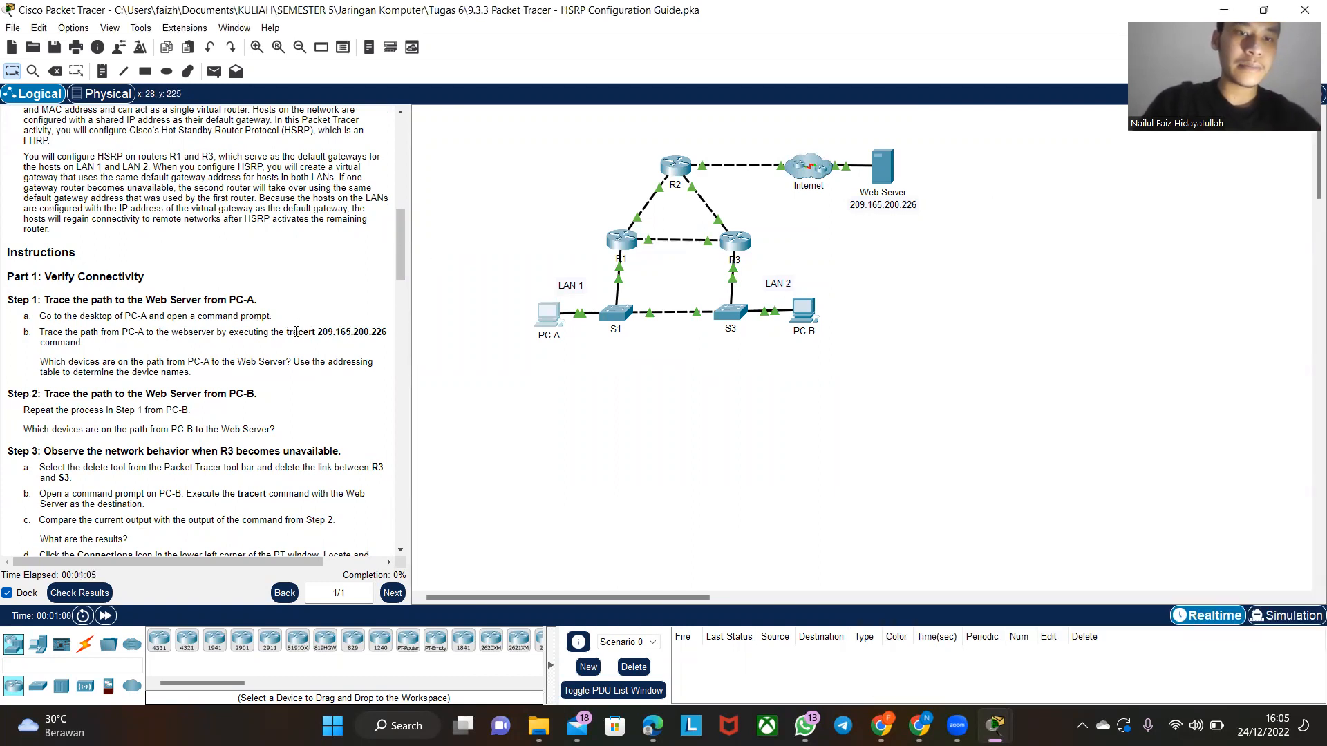
{"action": "left_click_drag", "start_coordinate": [287, 332], "coordinate": [387, 333]}
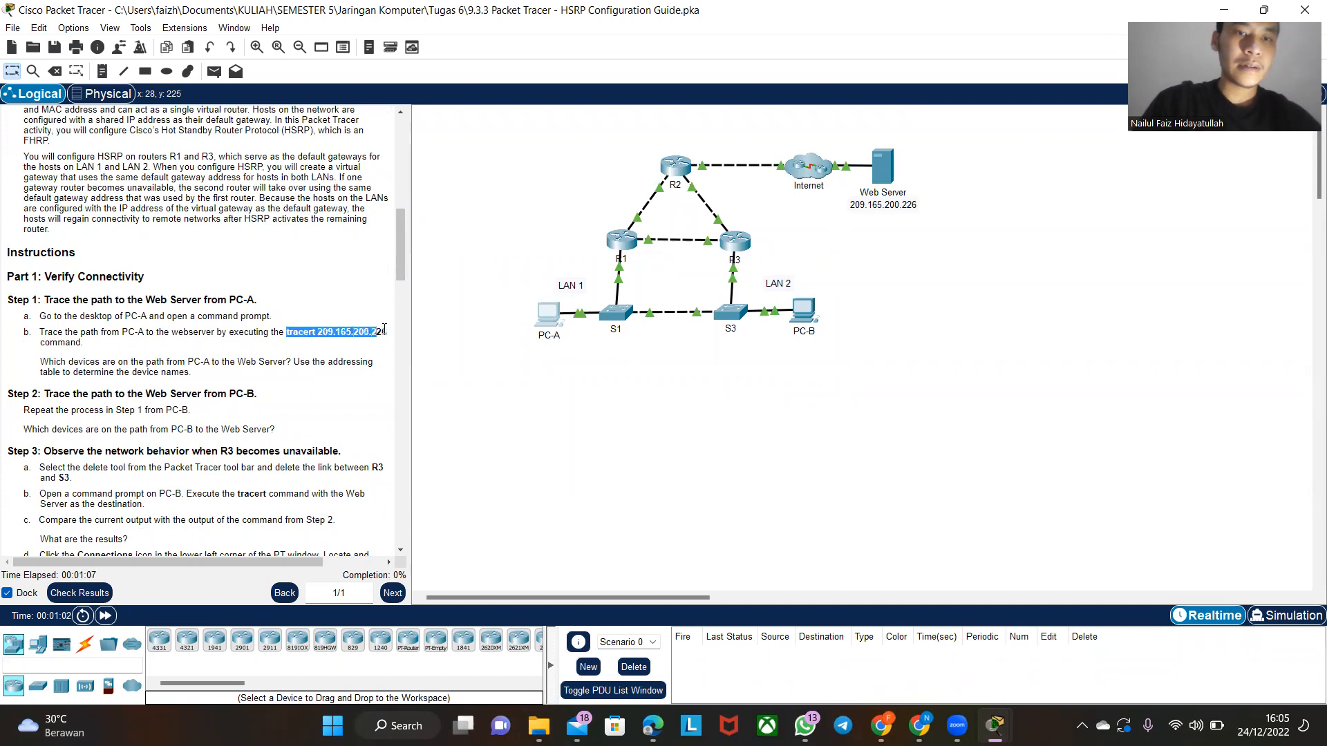
{"action": "right_click", "coordinate": [316, 337]}
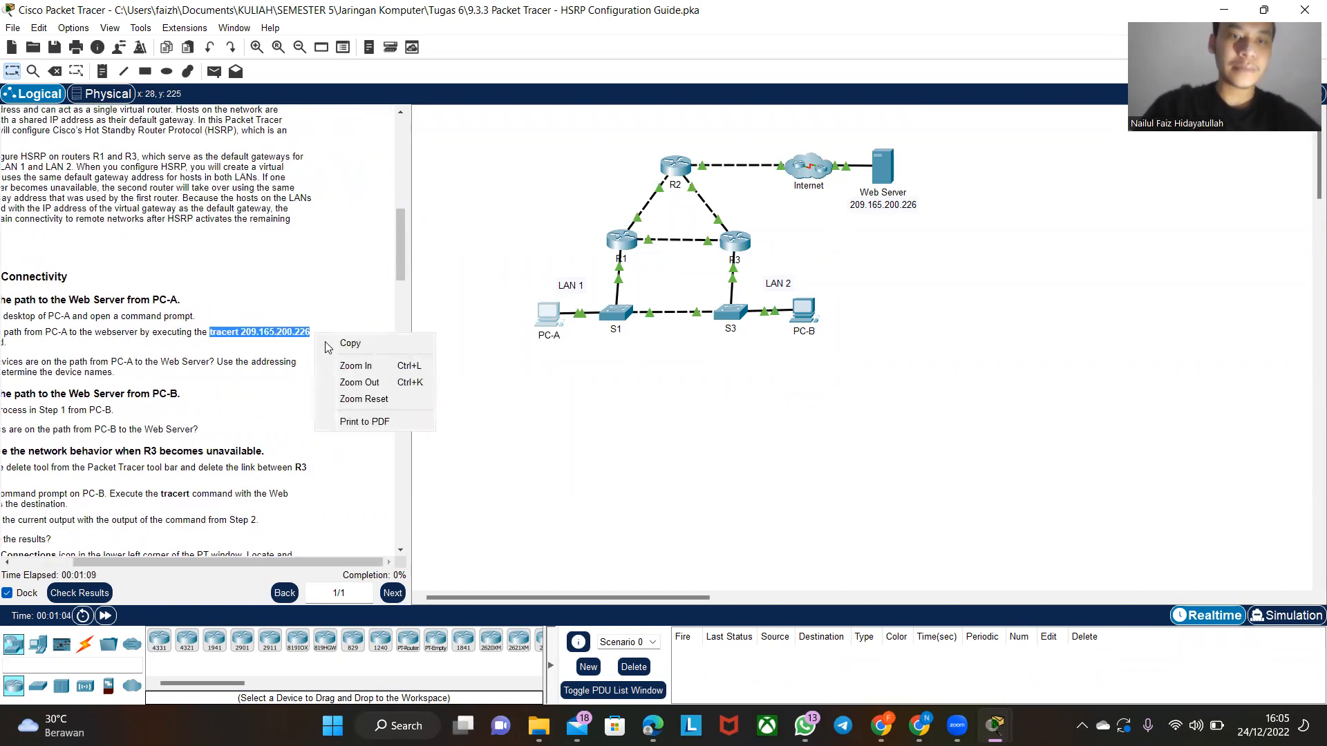
{"action": "left_click", "coordinate": [341, 343]}
{"action": "left_click", "coordinate": [543, 323]}
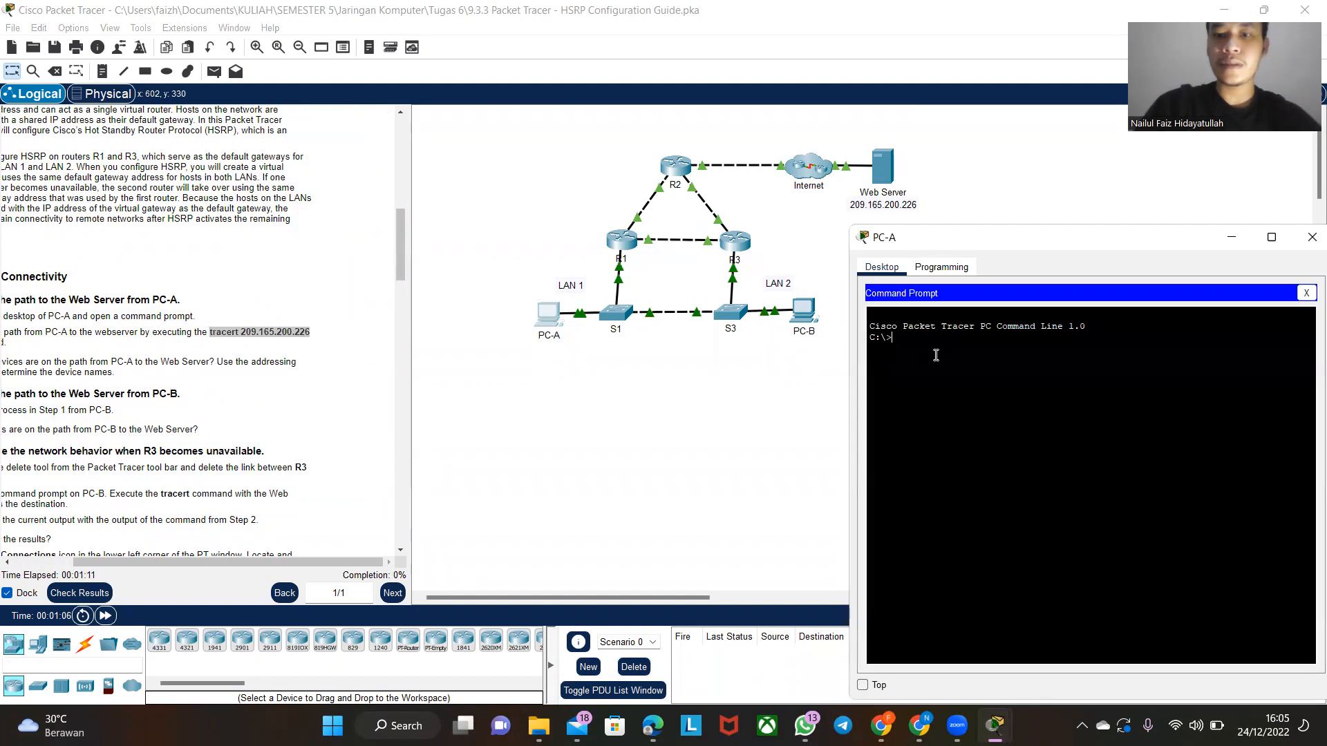
{"action": "right_click", "coordinate": [962, 365]}
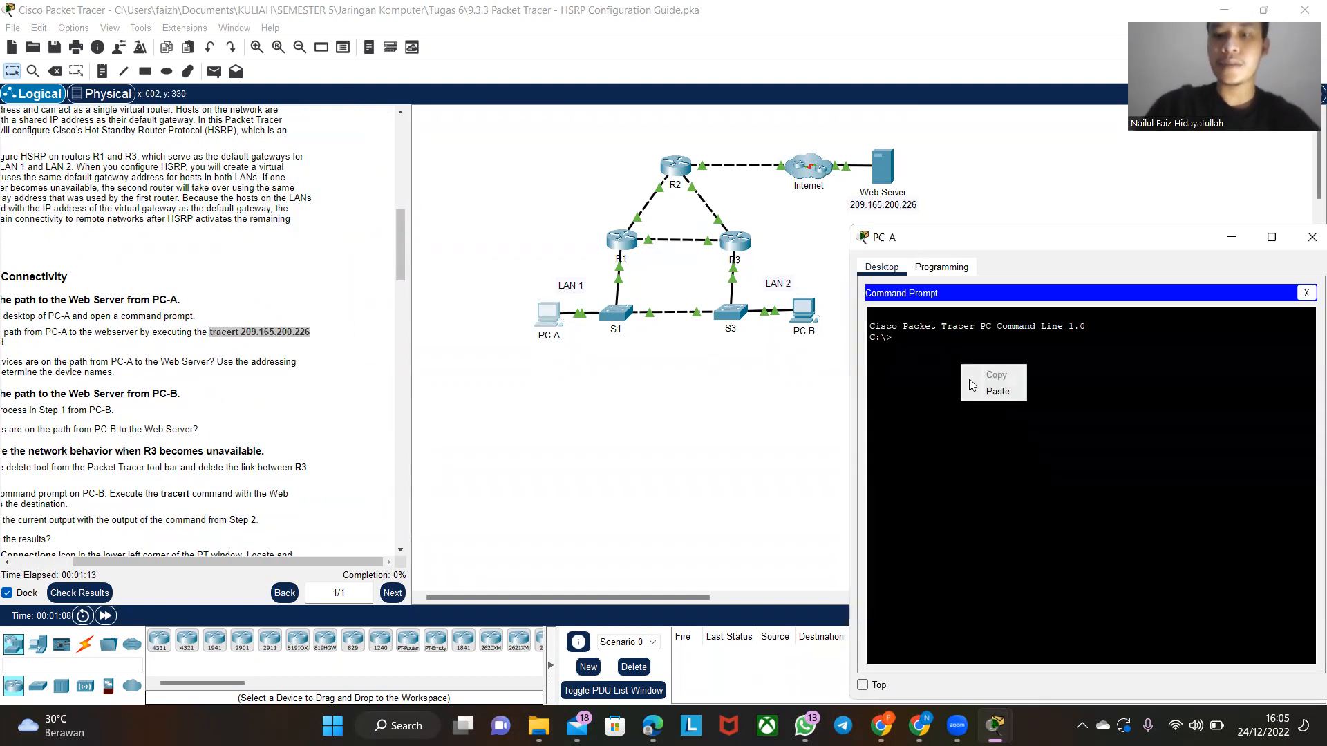
{"action": "left_click", "coordinate": [977, 391]}
{"action": "key", "text": "Return"}
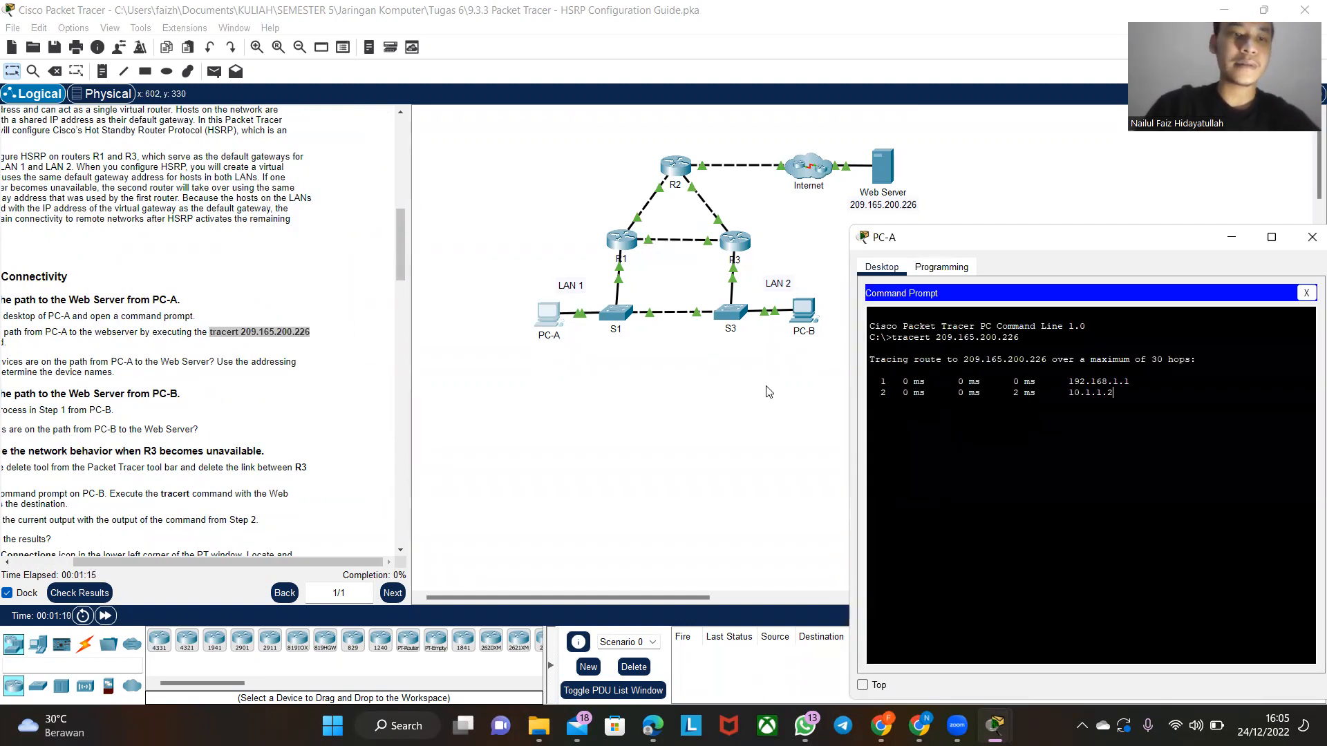
{"action": "scroll", "coordinate": [235, 394], "scroll_direction": "left", "scroll_amount": 3}
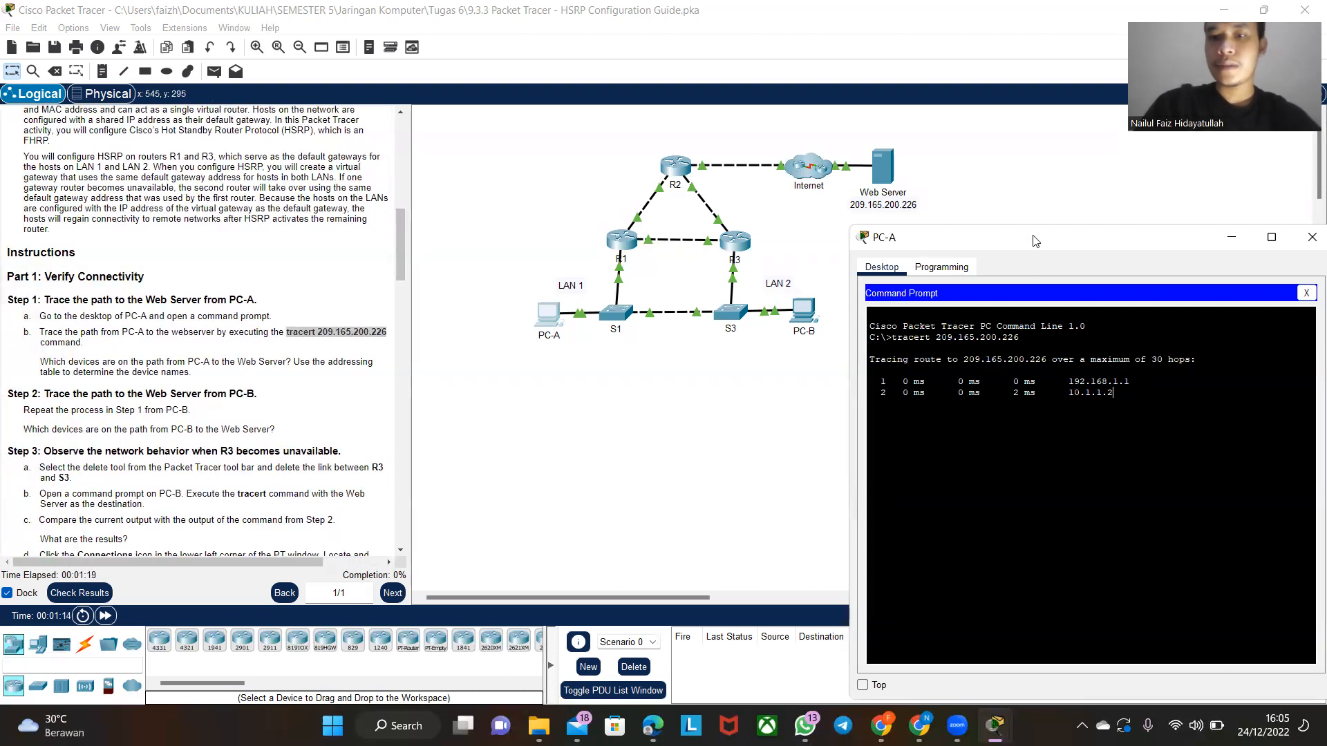
- Compare the hop addresses of PC-A's trace with the addressing table to identify the devices on the path
{"action": "left_click_drag", "start_coordinate": [1037, 232], "coordinate": [1018, 224]}
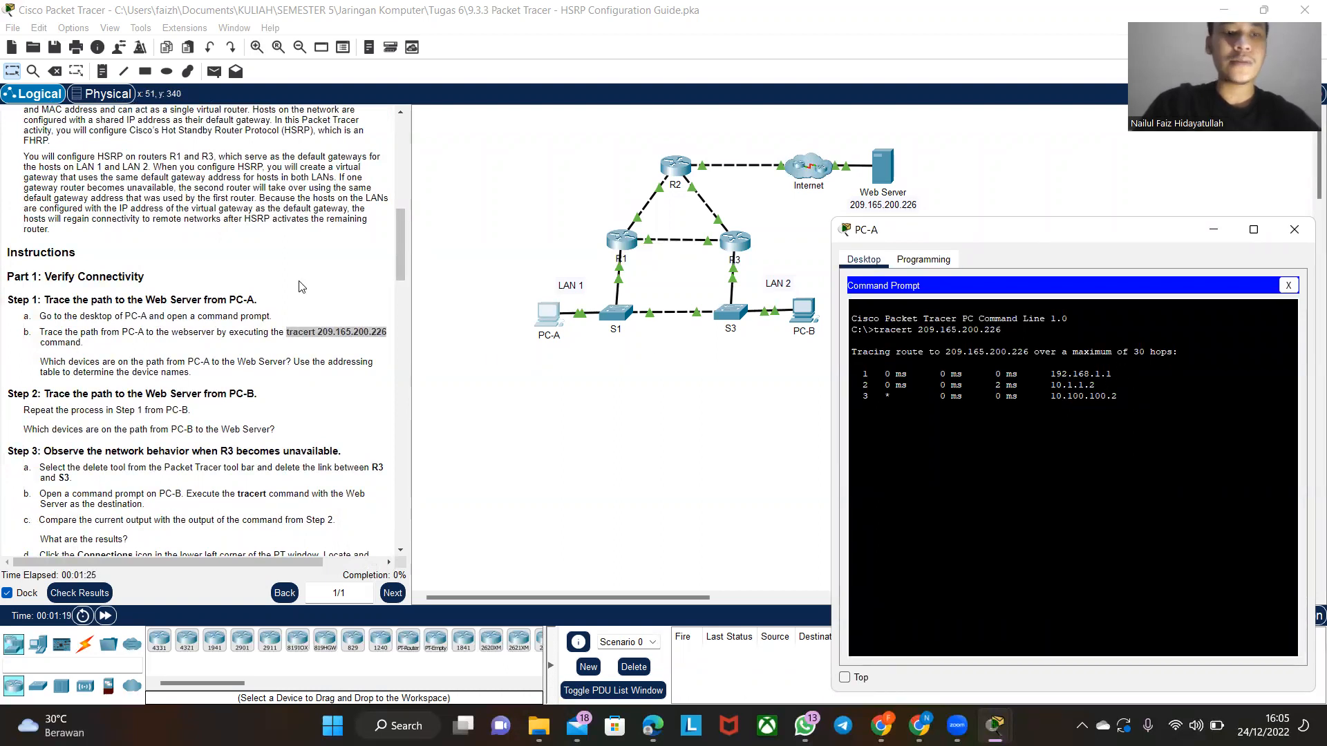
{"action": "scroll", "coordinate": [258, 261], "scroll_direction": "up", "scroll_amount": 6}
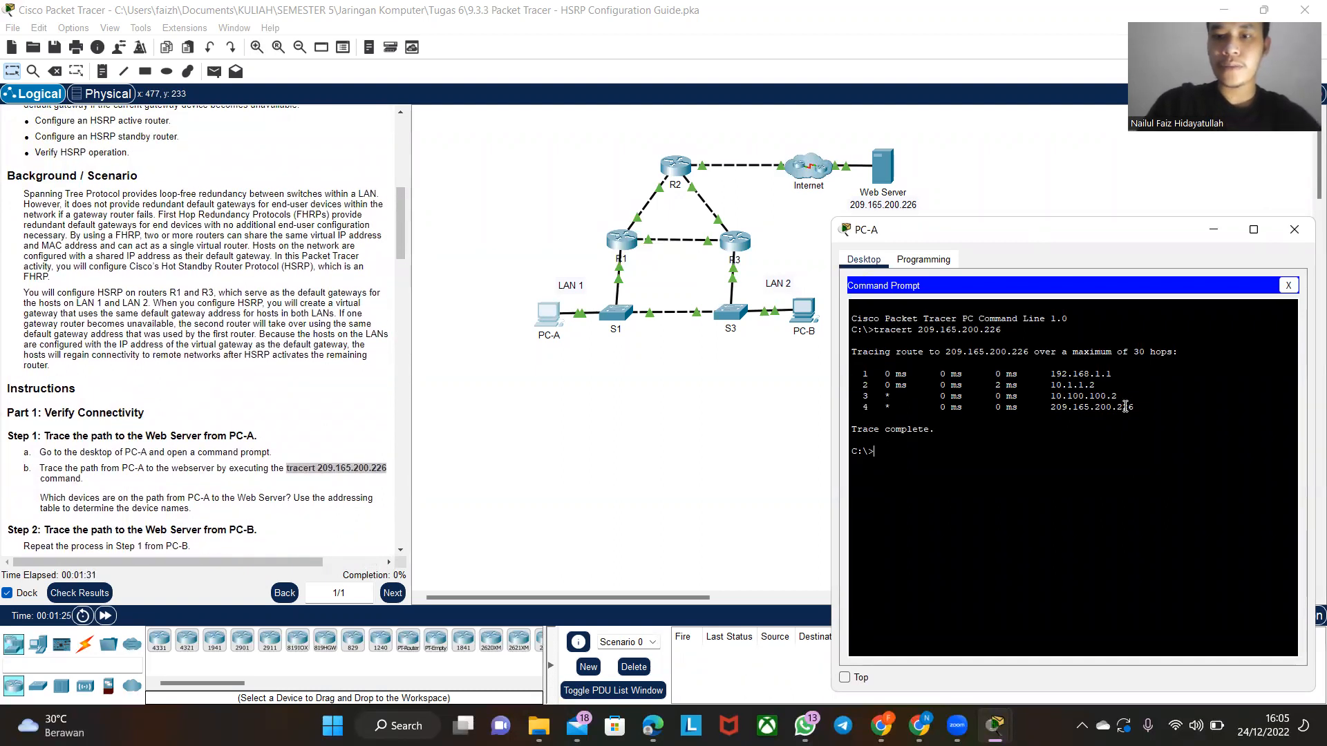
{"action": "left_click_drag", "start_coordinate": [1114, 373], "coordinate": [1068, 374]}
{"action": "scroll", "coordinate": [151, 253], "scroll_direction": "up", "scroll_amount": 3}
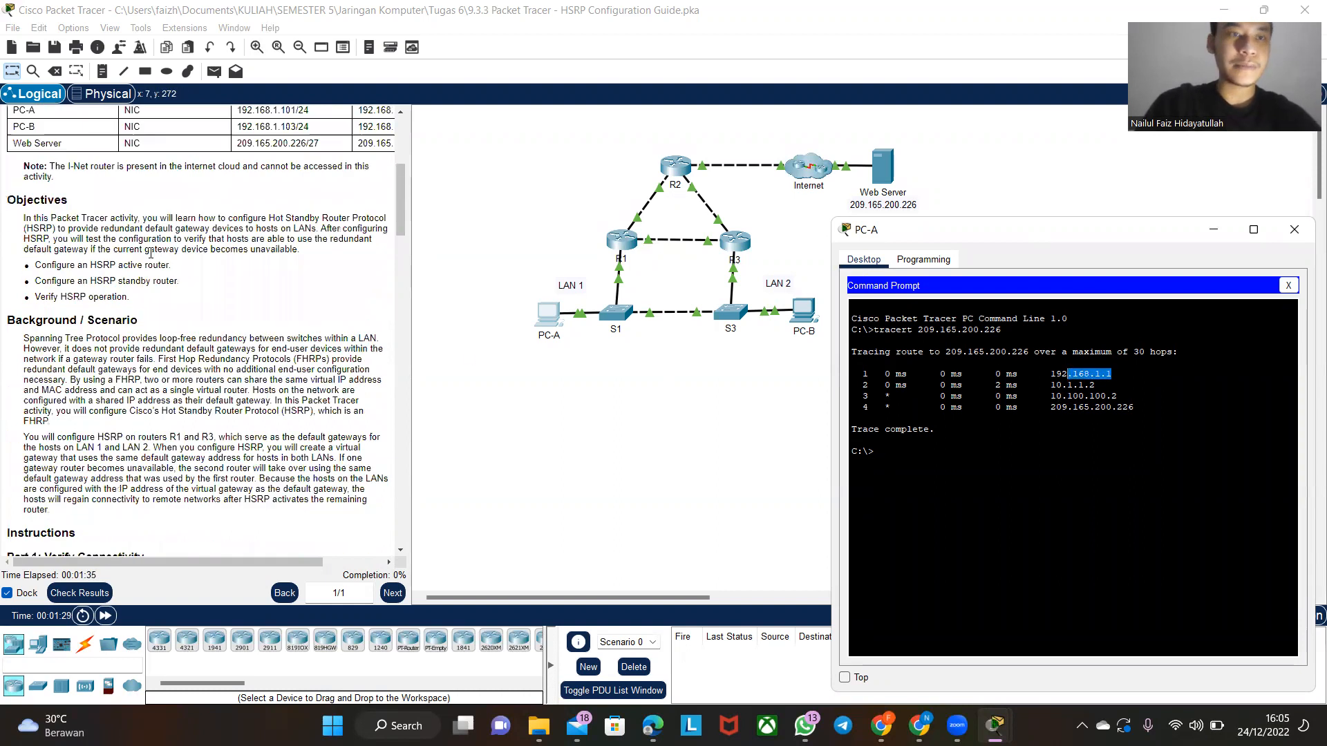
{"action": "scroll", "coordinate": [151, 254], "scroll_direction": "up", "scroll_amount": 4}
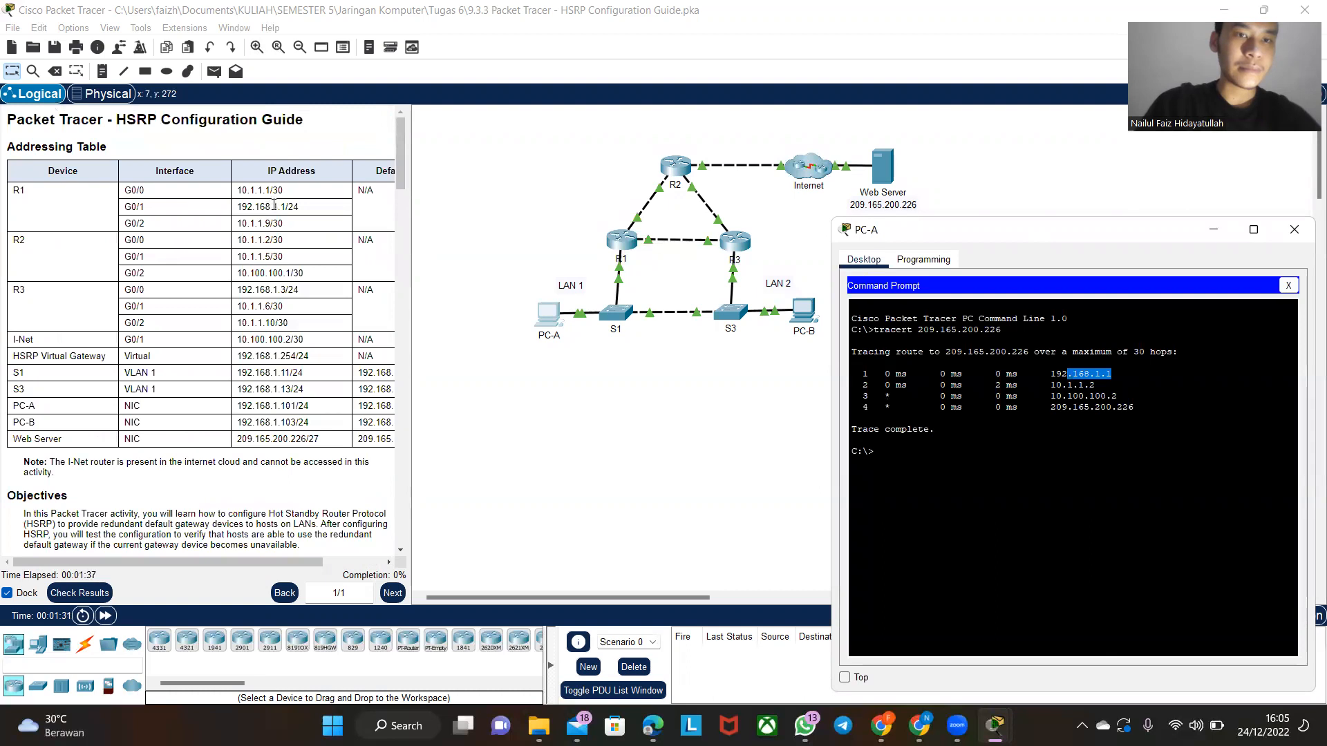
{"action": "scroll", "coordinate": [283, 221], "scroll_direction": "down", "scroll_amount": 8}
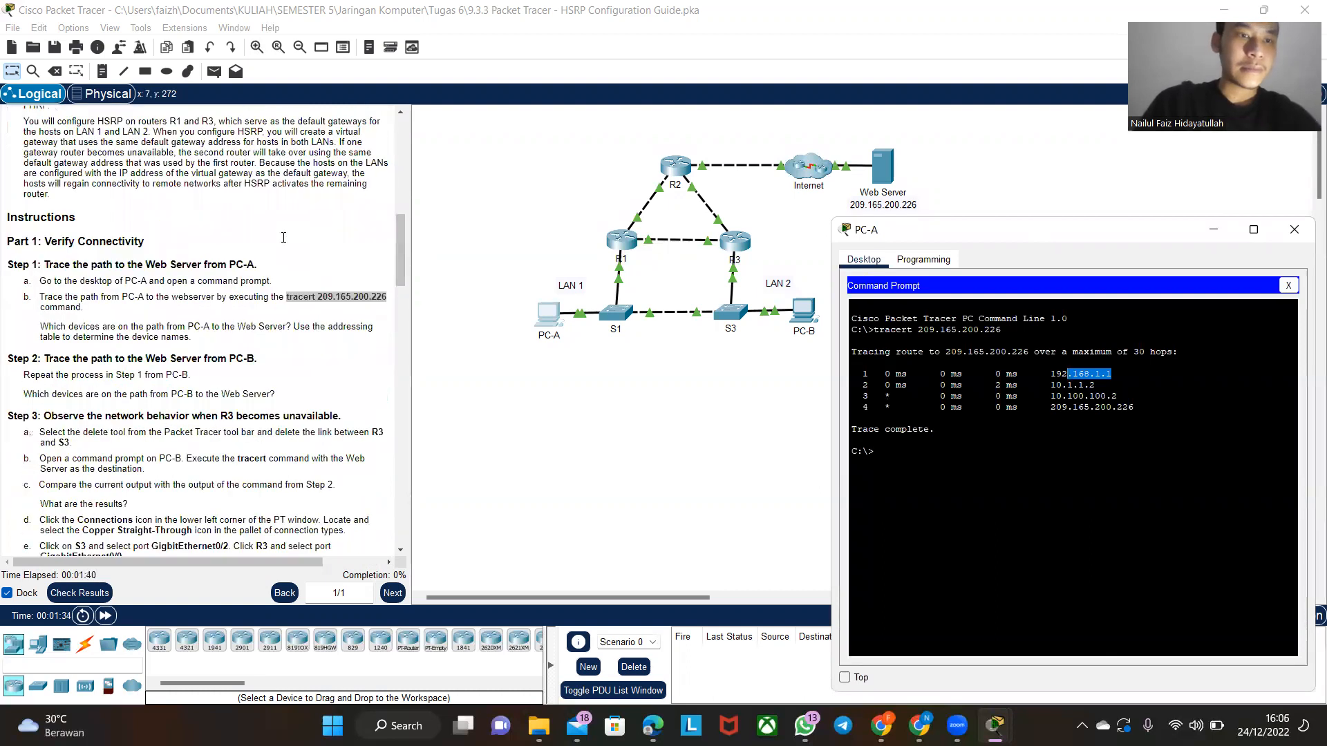
- Enable the preference Always Show Port Labels in Logical Workspace
{"action": "left_click", "coordinate": [70, 28]}
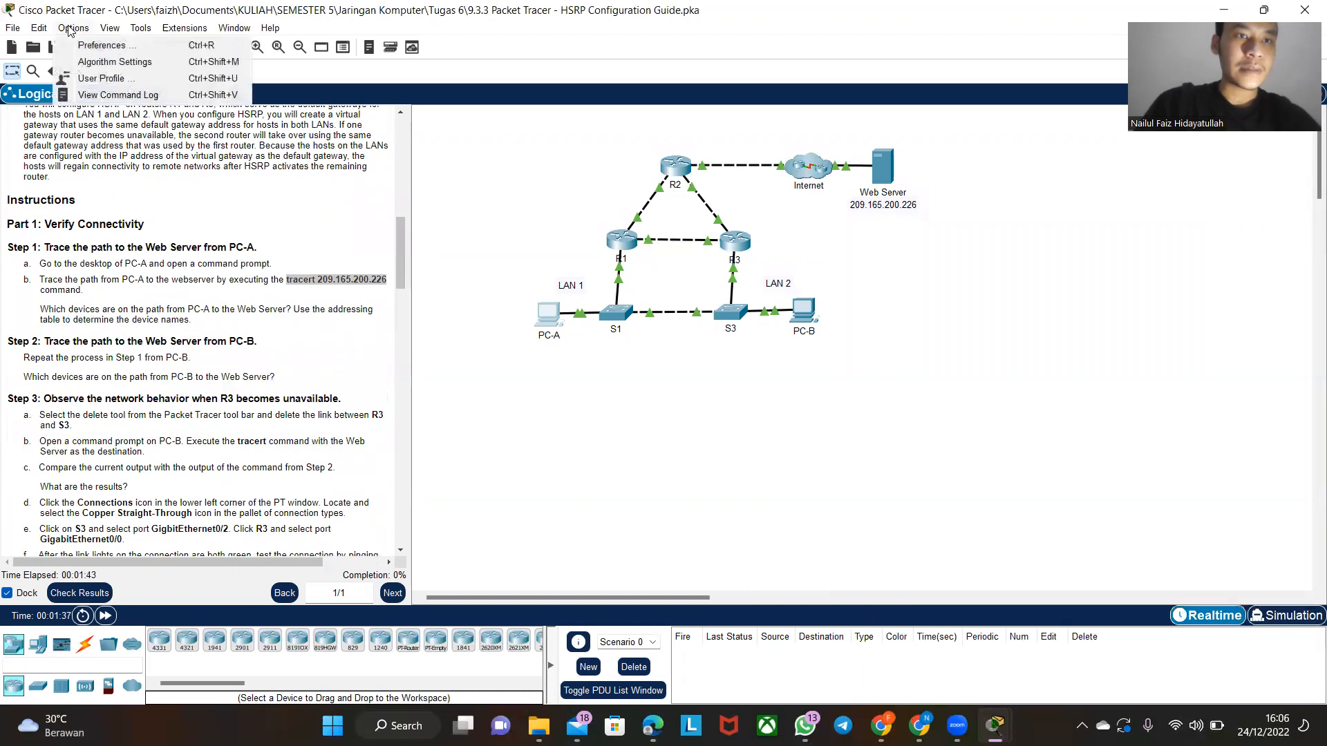
{"action": "left_click", "coordinate": [102, 45]}
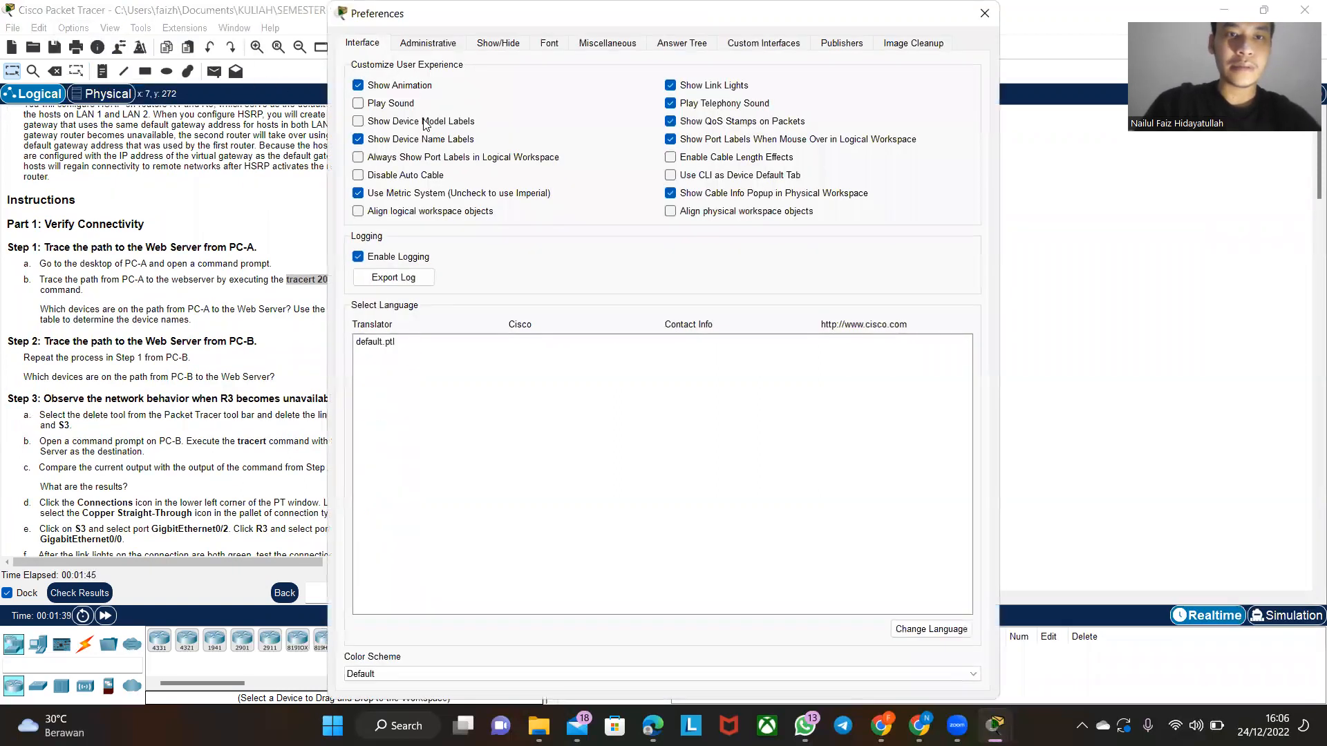
{"action": "left_click", "coordinate": [431, 157]}
{"action": "left_click", "coordinate": [986, 14]}
- Run tracert 209.165.200.226 in PC-B's command prompt and move its window clear of the topology
{"action": "left_click", "coordinate": [815, 312]}
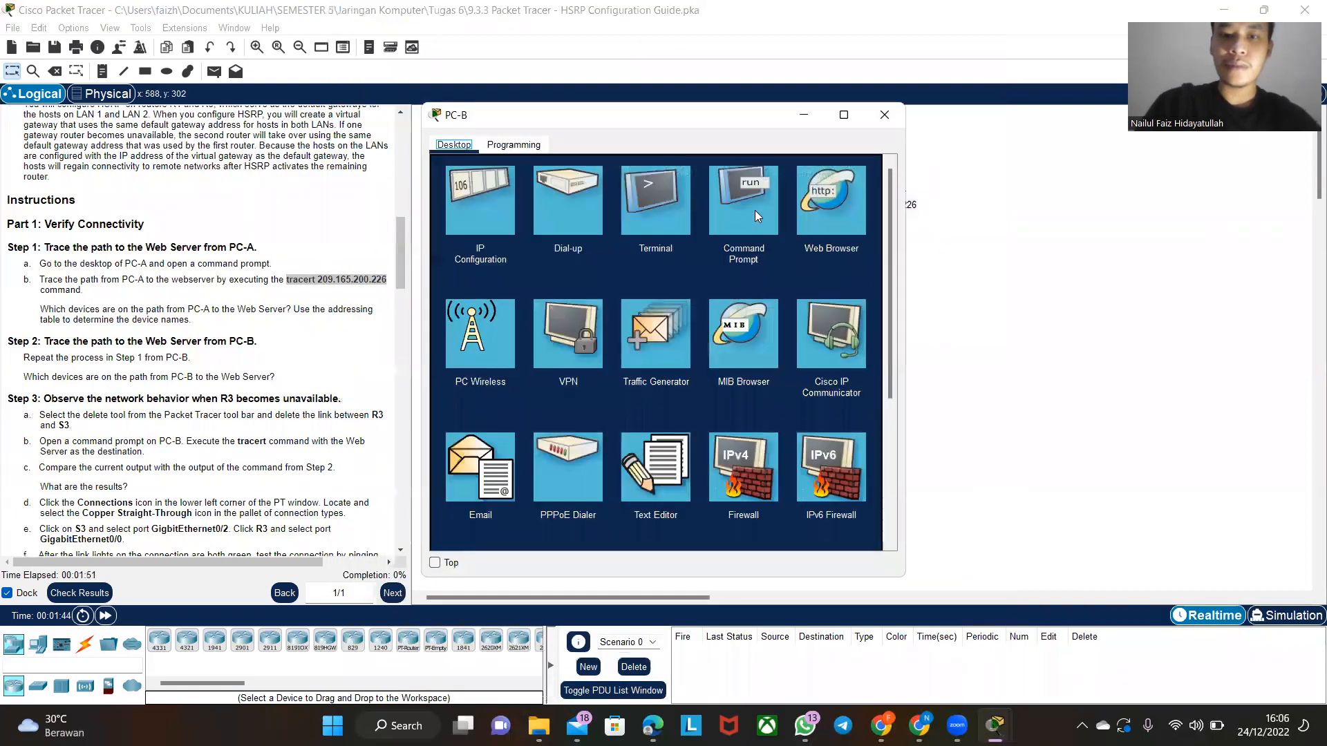
{"action": "left_click", "coordinate": [757, 216]}
{"action": "right_click", "coordinate": [713, 244]}
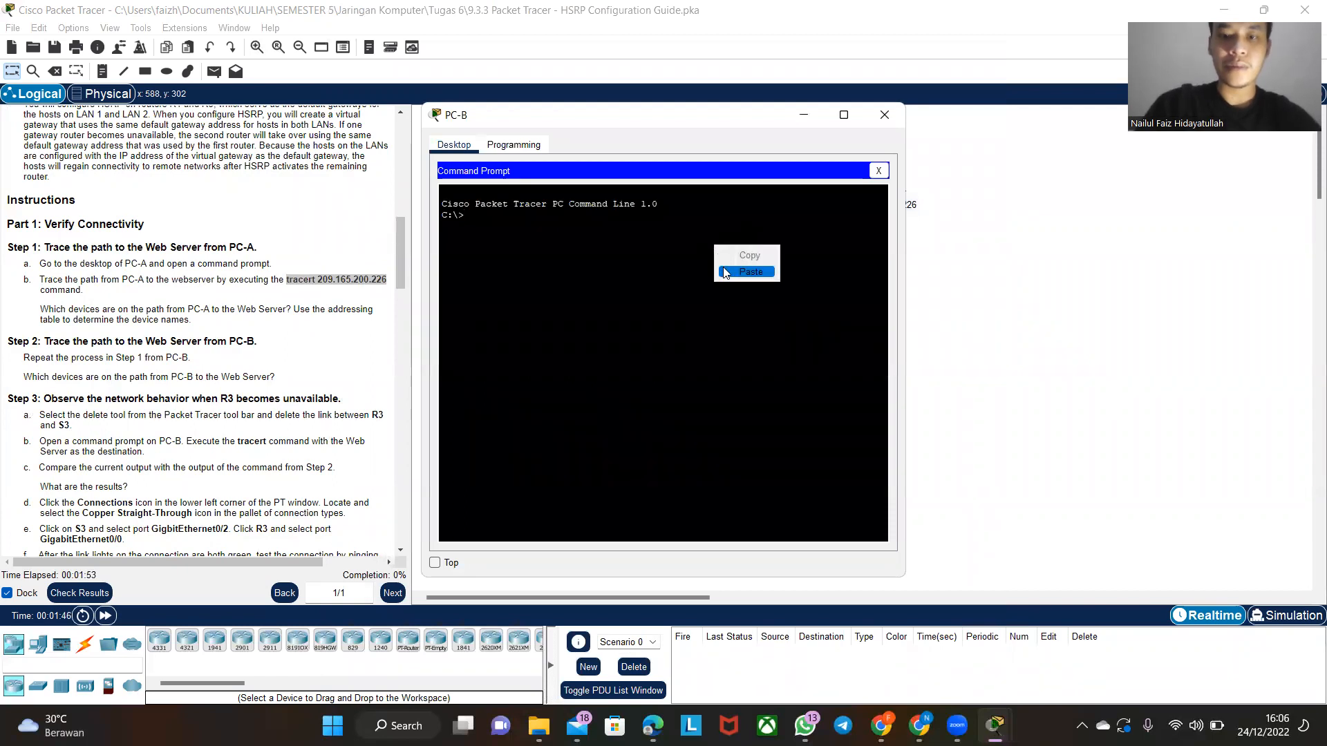
{"action": "left_click", "coordinate": [745, 271]}
{"action": "key", "text": "Return"}
{"action": "left_click_drag", "start_coordinate": [597, 116], "coordinate": [1005, 214]}
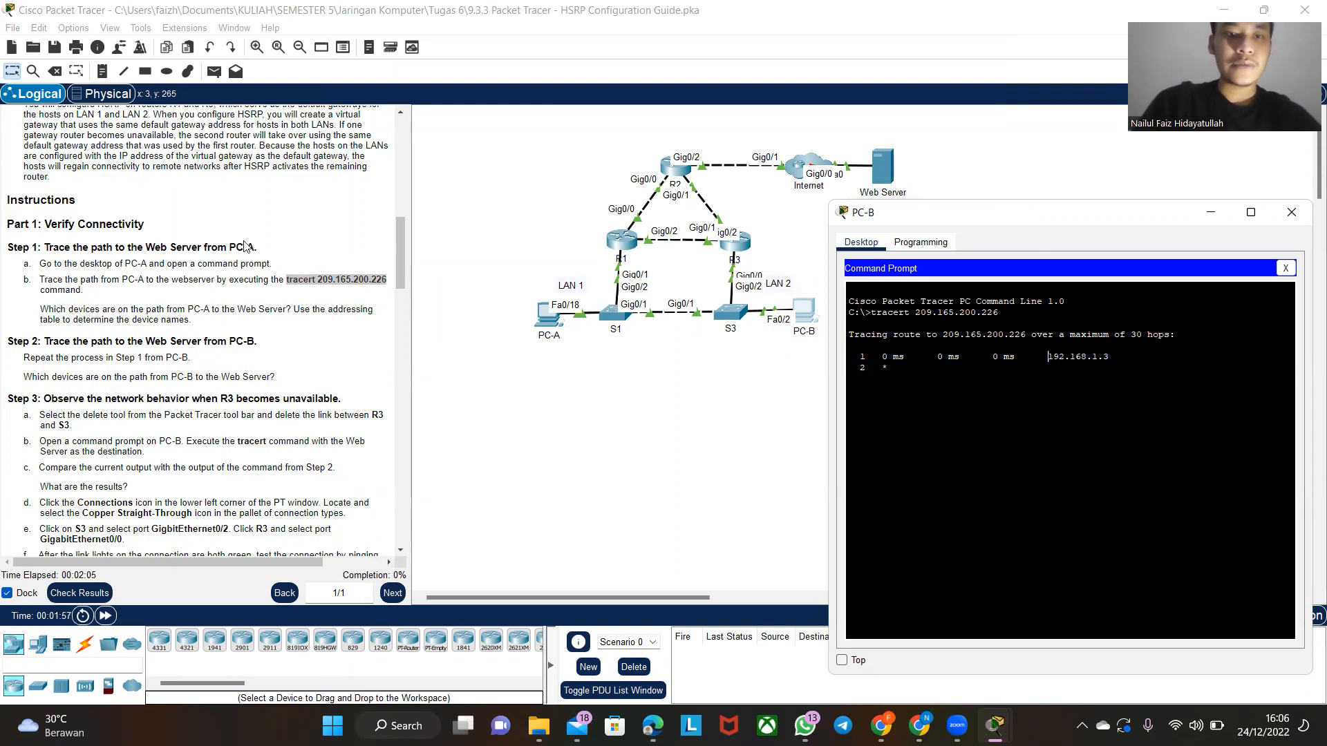
{"action": "scroll", "coordinate": [247, 247], "scroll_direction": "up", "scroll_amount": 1}
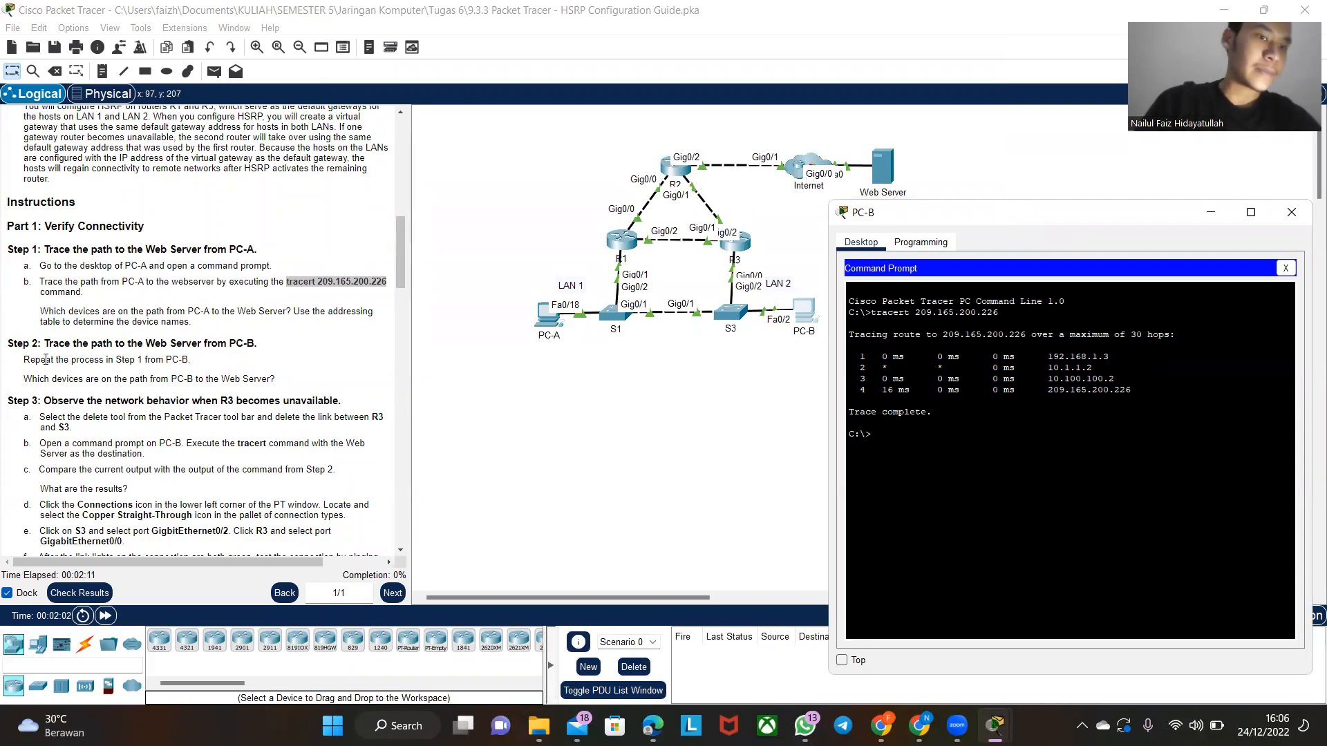
- Delete the link between router R3 and switch S3
{"action": "scroll", "coordinate": [100, 382], "scroll_direction": "down", "scroll_amount": 3}
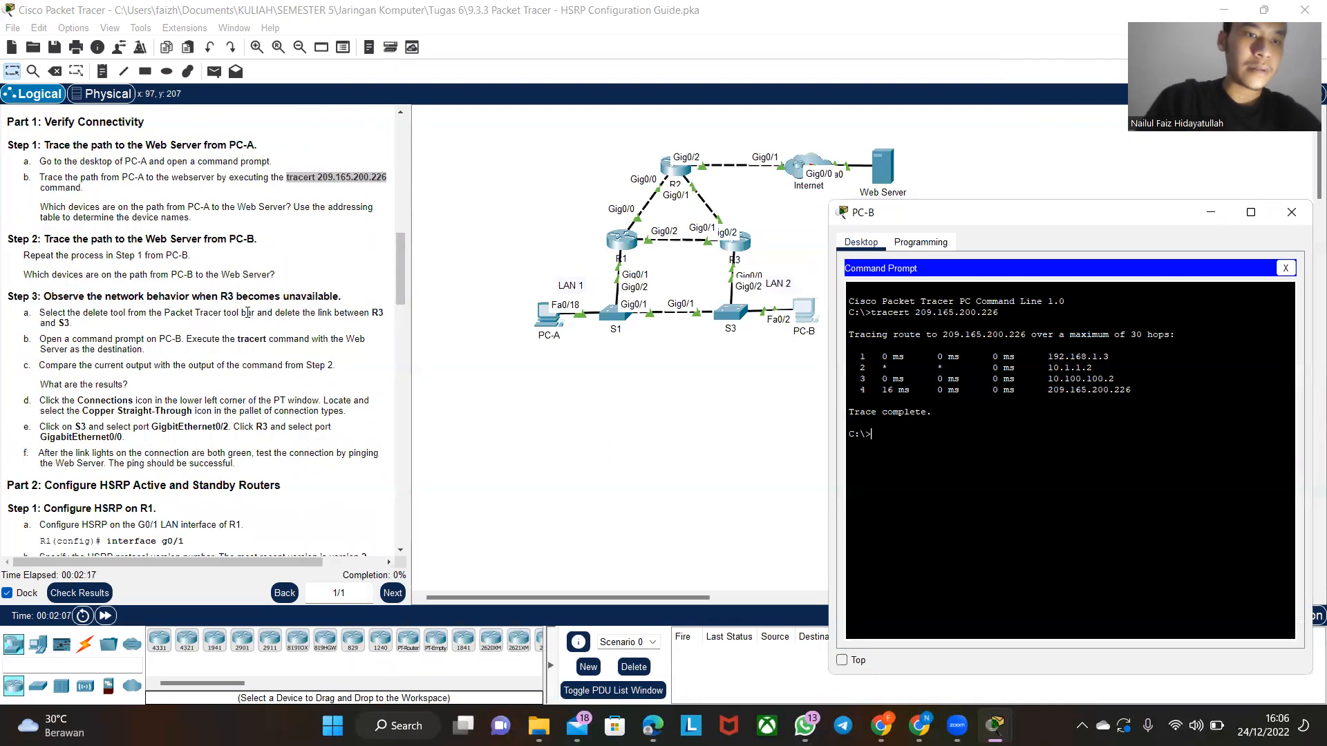
{"action": "left_click", "coordinate": [710, 378]}
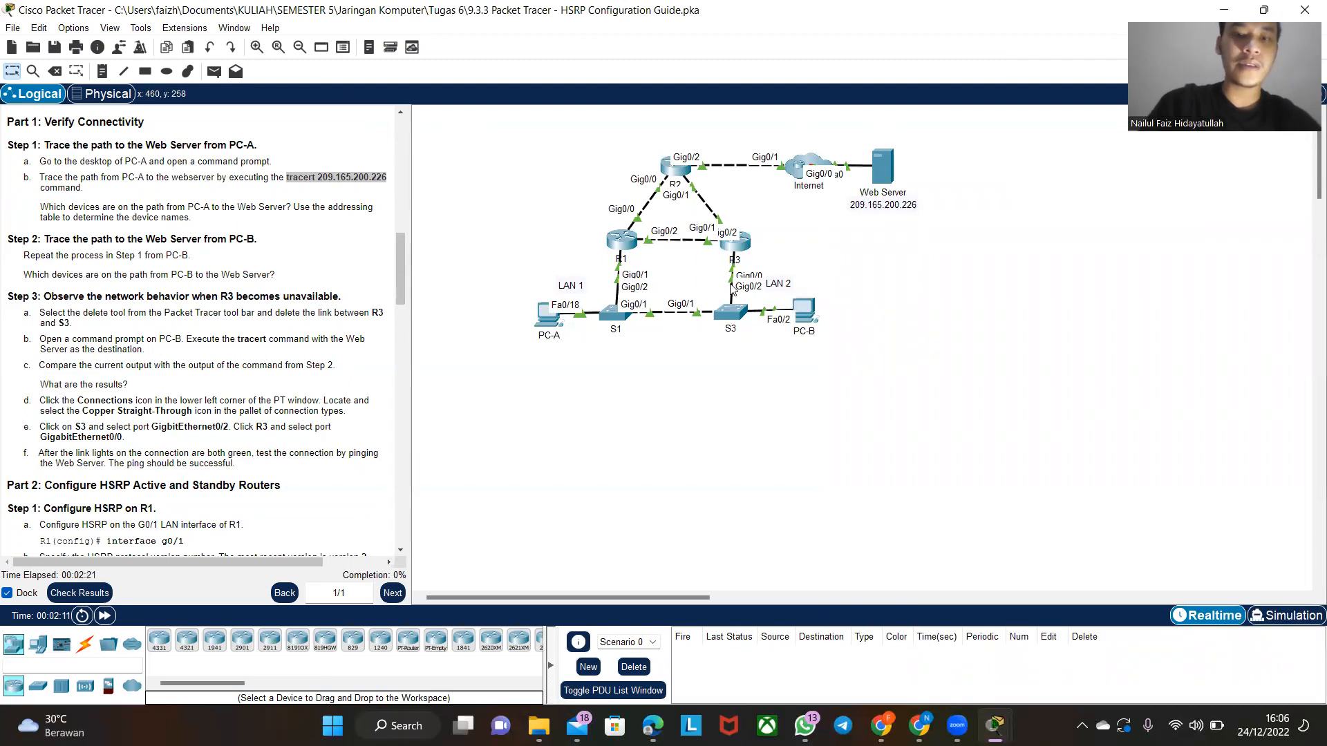
{"action": "key", "text": "Delete"}
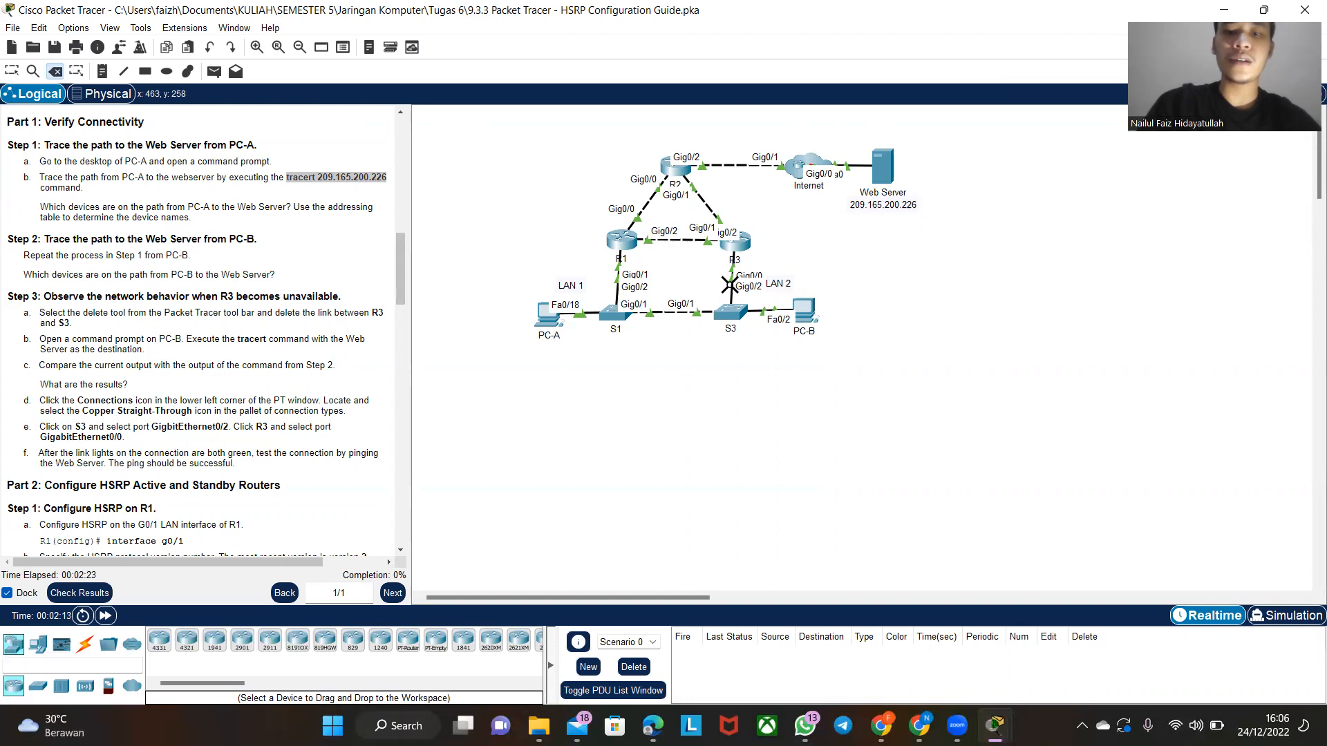
{"action": "left_click", "coordinate": [729, 286]}
{"action": "key", "text": "Escape"}
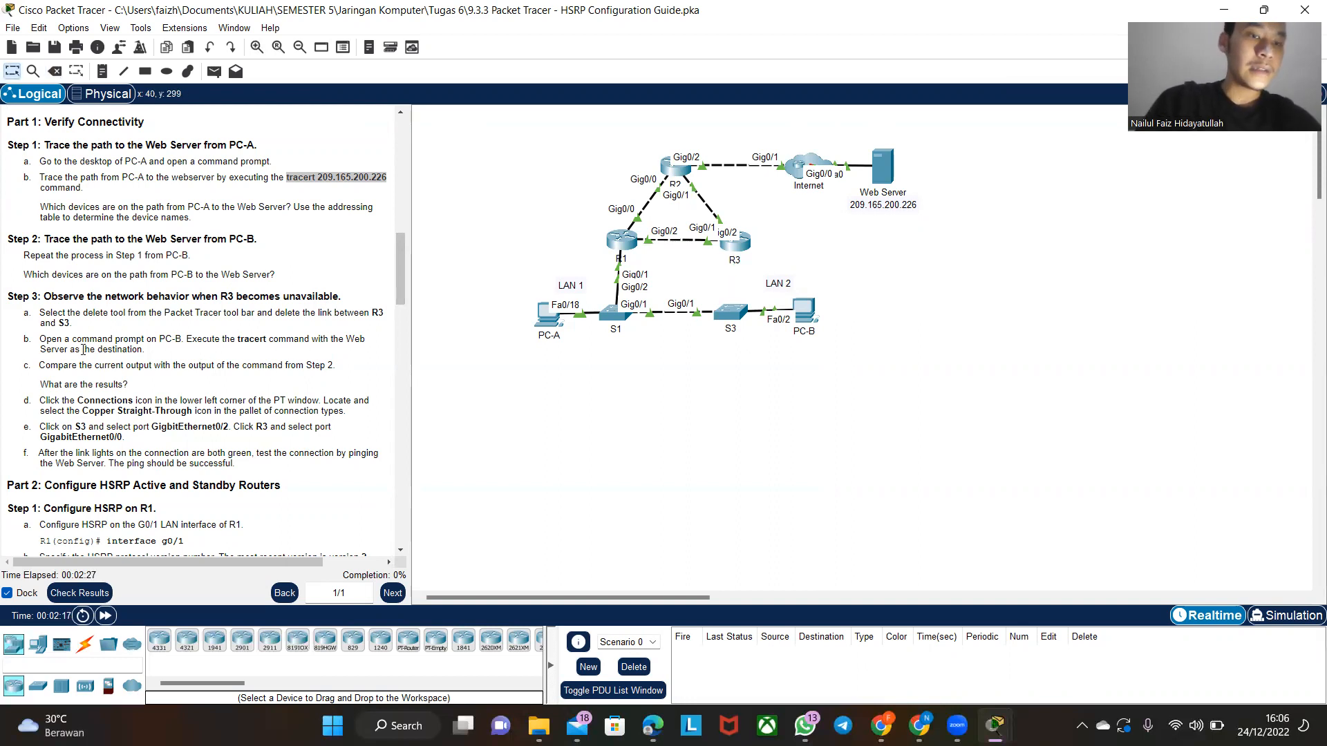
- Repeat the tracert 209.165.200.226 command from PC-B with the R3–S3 link removed
{"action": "left_click", "coordinate": [805, 308]}
{"action": "key", "text": "Up"}
{"action": "key", "text": "Return"}
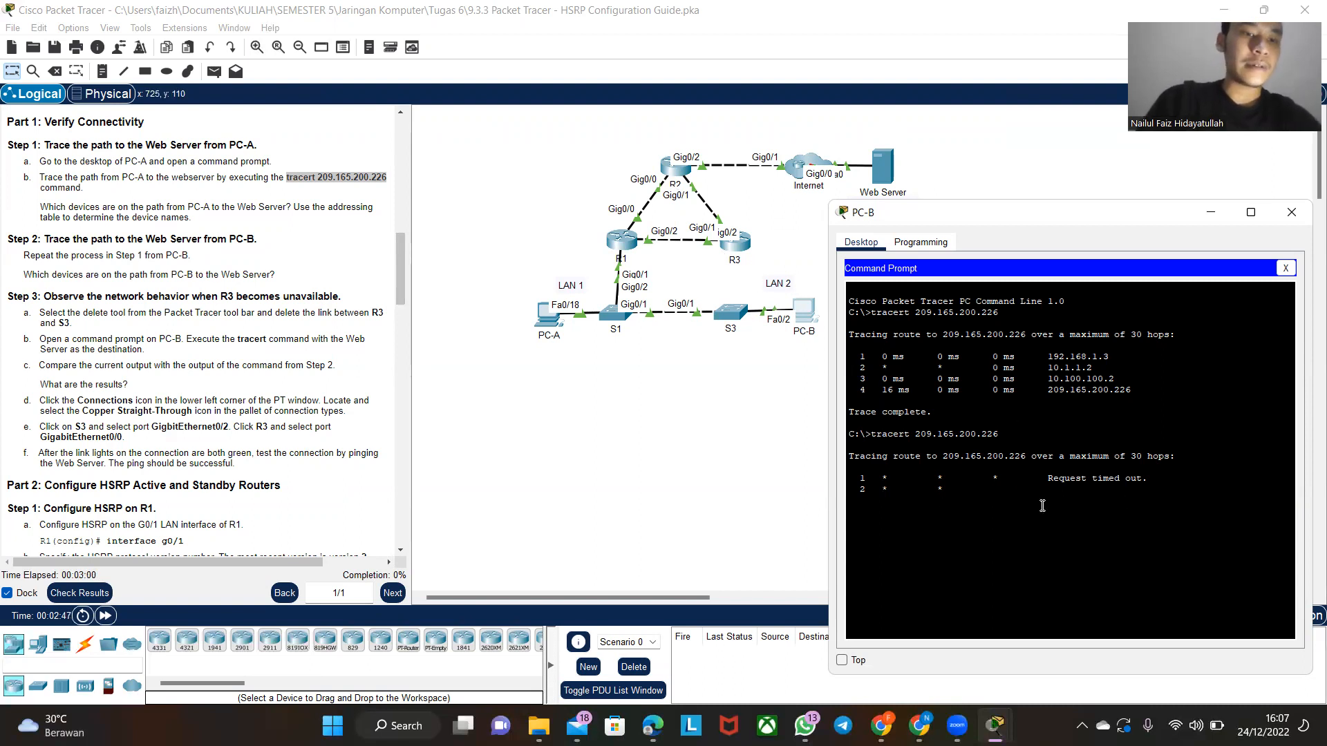
- Connect S3 GigabitEthernet0/2 to R3 GigabitEthernet0/0 with a Copper Straight-Through cable
{"action": "left_click", "coordinate": [85, 645]}
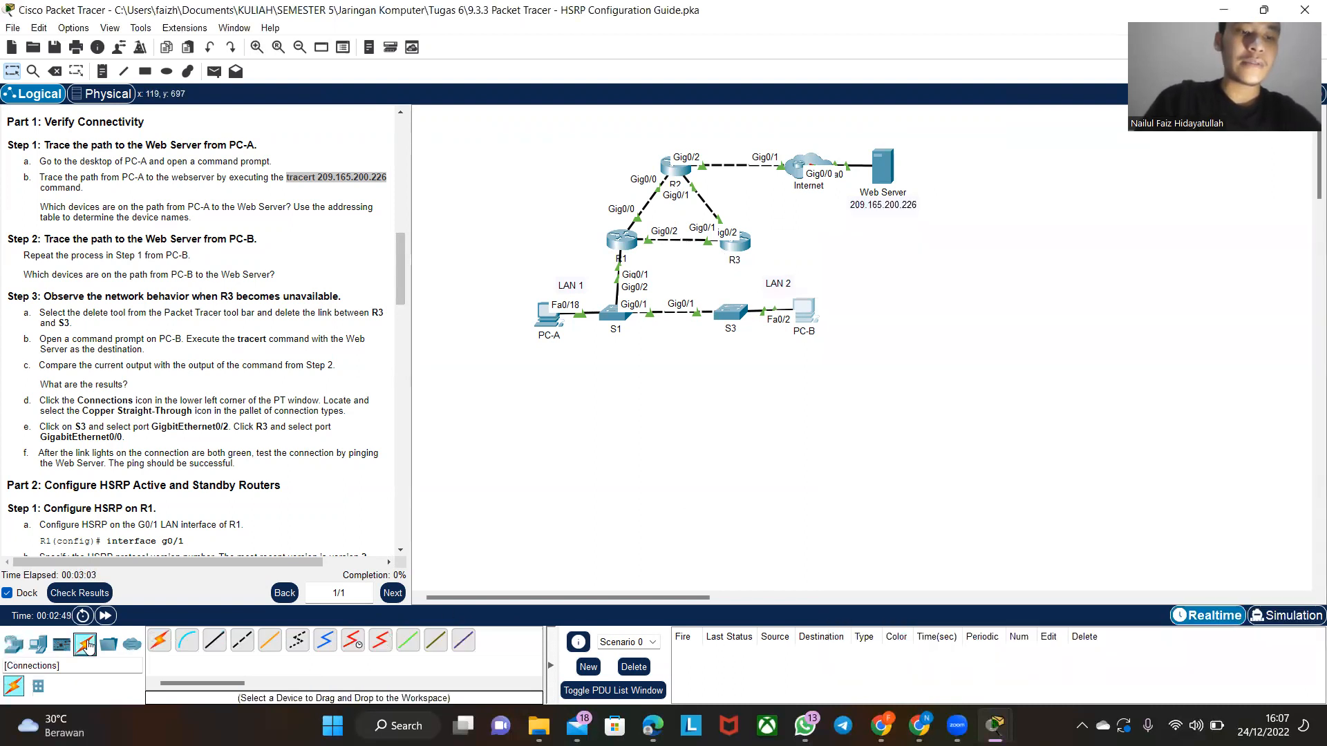
{"action": "left_click", "coordinate": [214, 642]}
{"action": "left_click", "coordinate": [734, 313]}
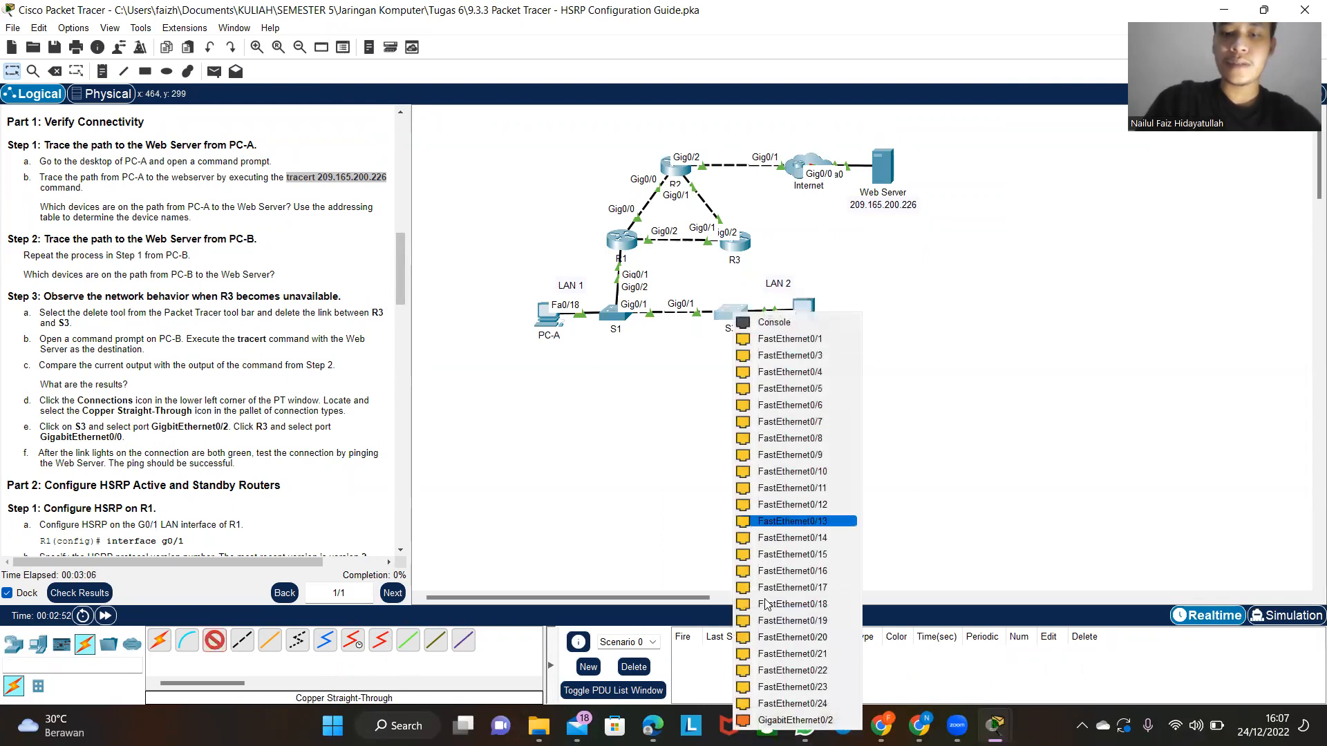
{"action": "left_click", "coordinate": [795, 720]}
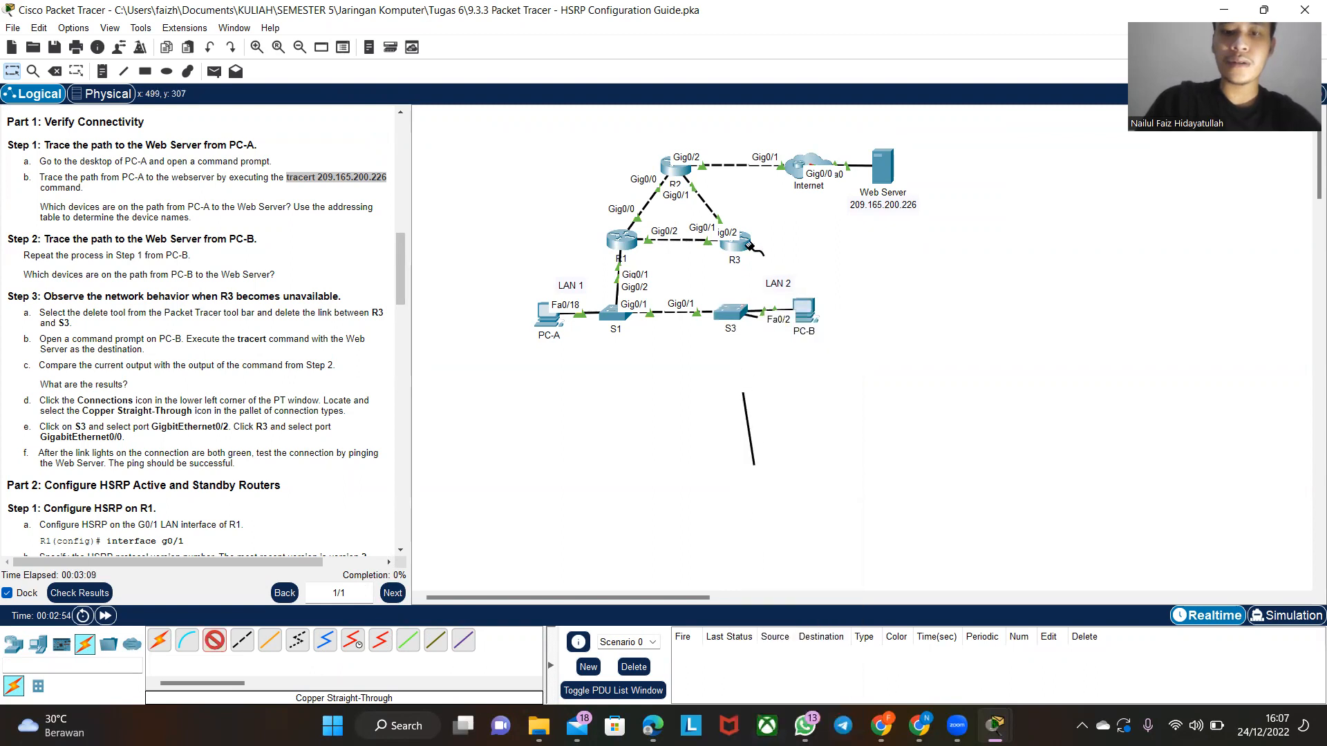
{"action": "left_click", "coordinate": [734, 243]}
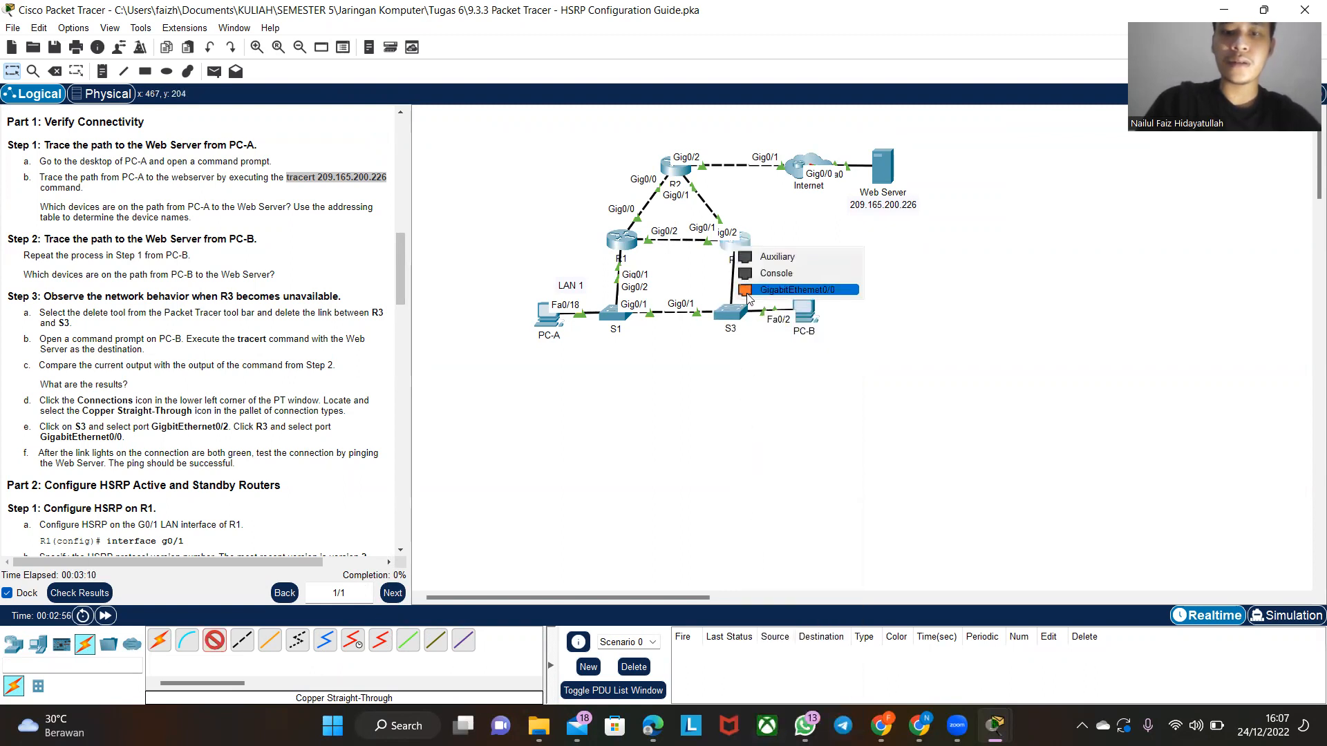
{"action": "left_click", "coordinate": [749, 290]}
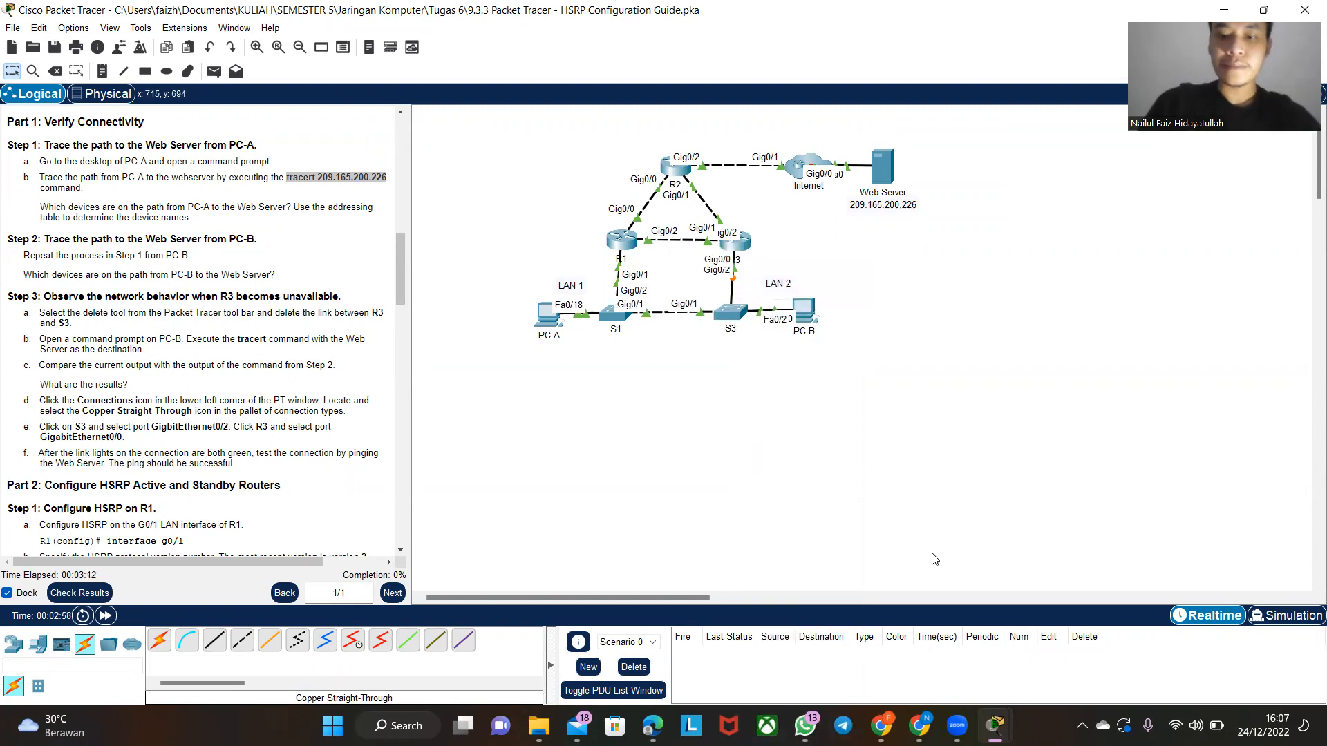
- Repeat the tracert 209.165.200.226 command in PC-B's command prompt with the R3–S3 link restored
{"action": "left_click", "coordinate": [805, 319]}
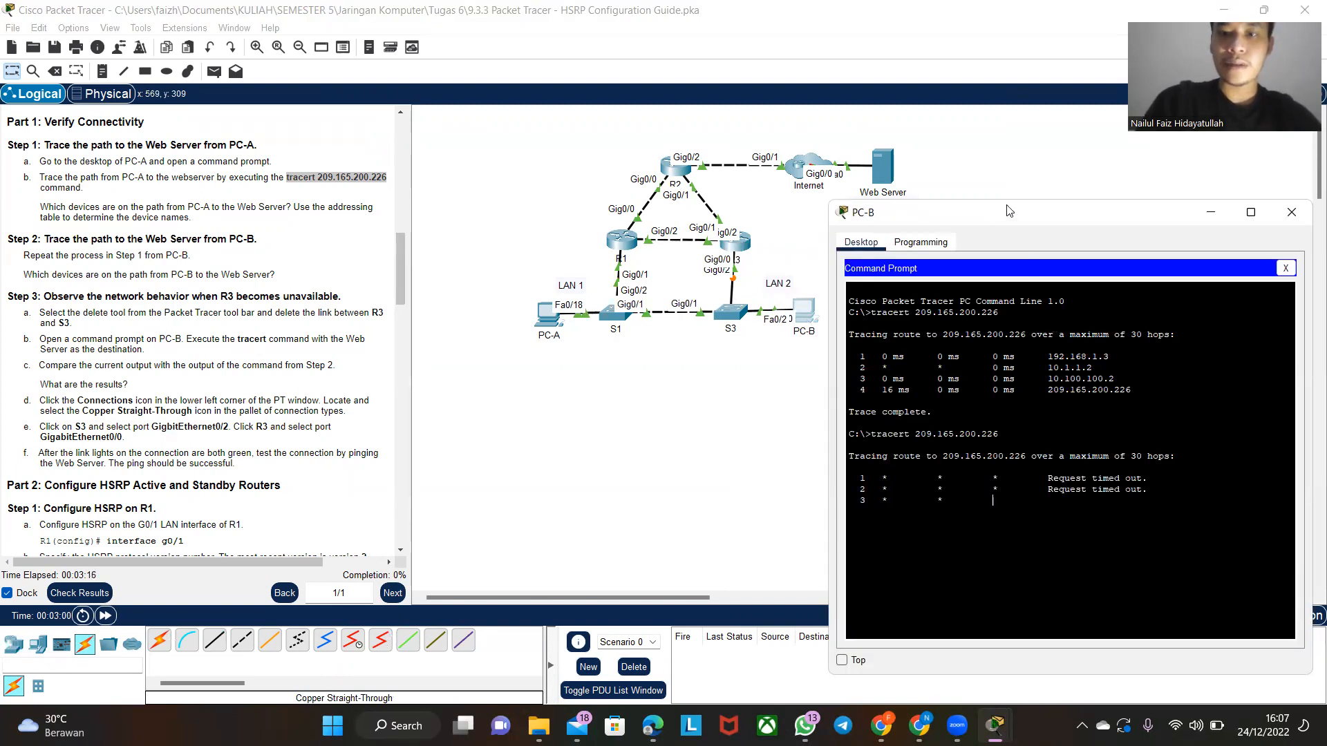
{"action": "left_click_drag", "start_coordinate": [1008, 211], "coordinate": [1004, 227]}
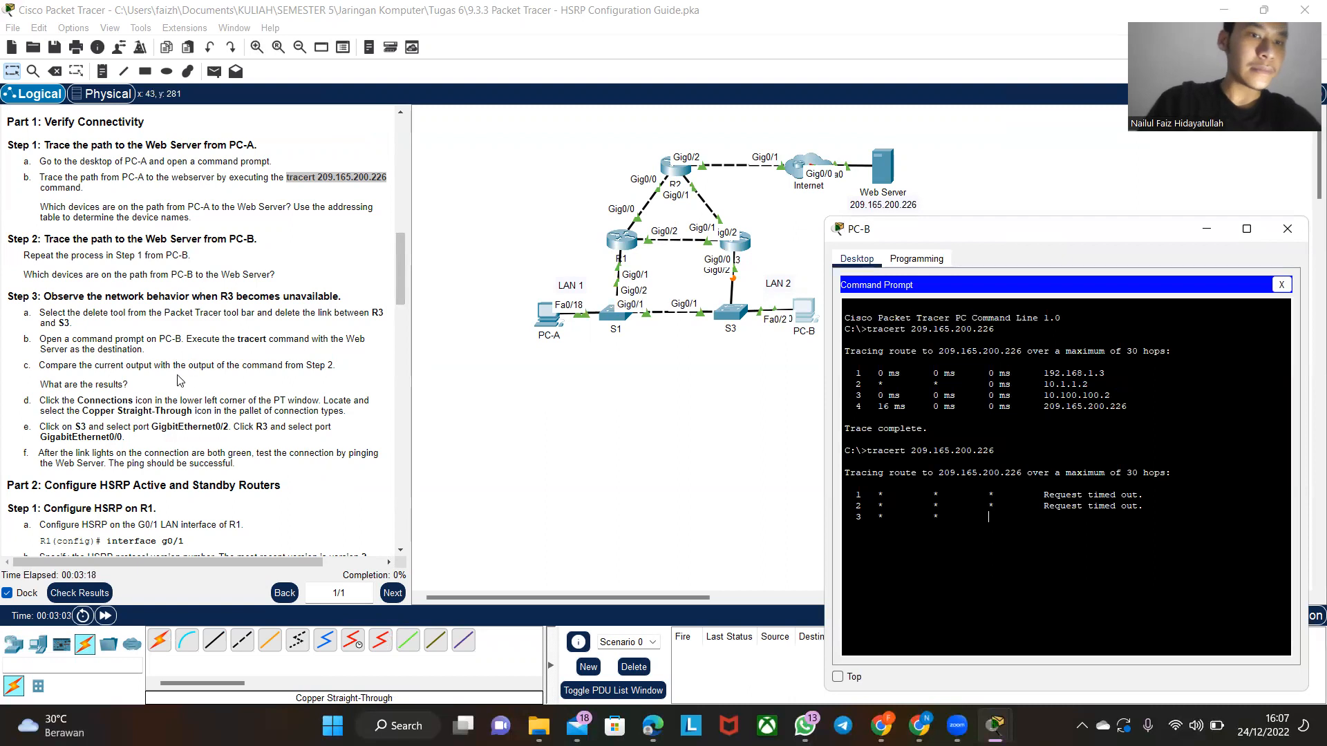
{"action": "scroll", "coordinate": [179, 379], "scroll_direction": "down", "scroll_amount": 1}
{"action": "scroll", "coordinate": [179, 380], "scroll_direction": "up", "scroll_amount": 1}
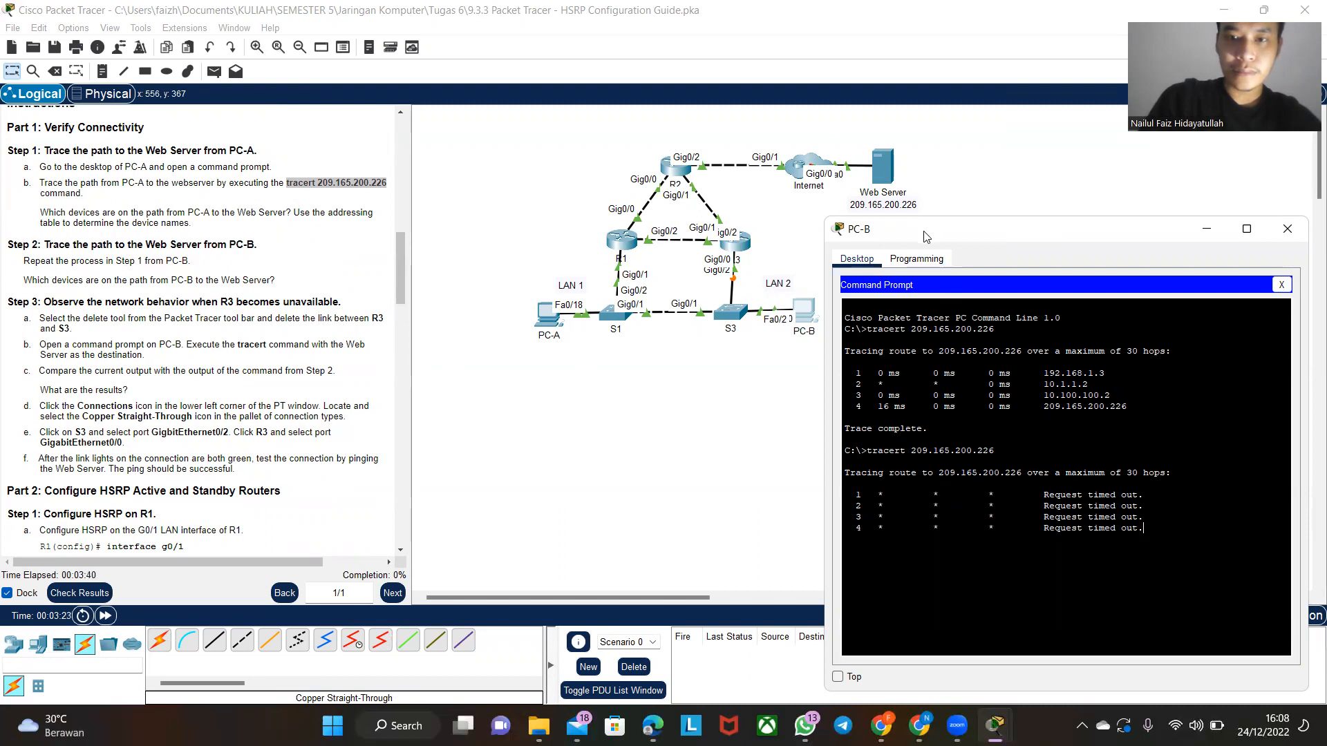
{"action": "left_click_drag", "start_coordinate": [933, 225], "coordinate": [942, 223]}
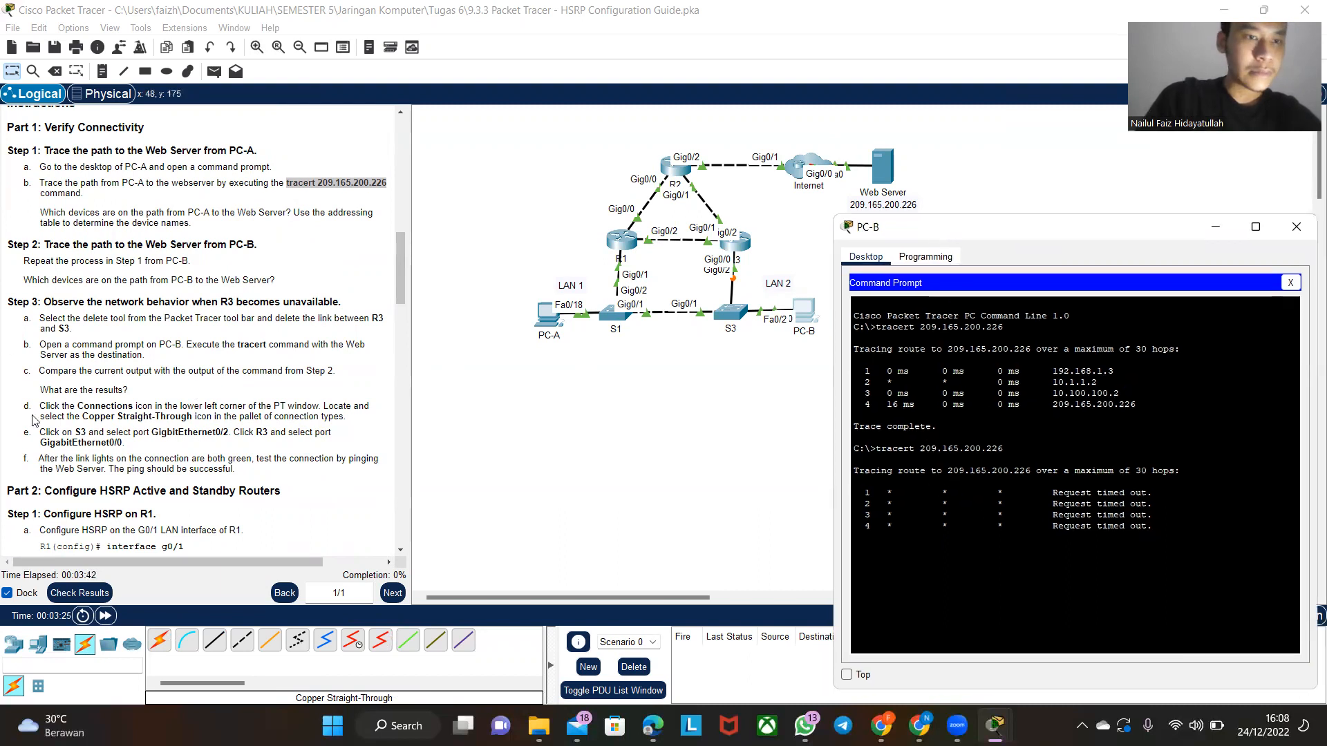
{"action": "scroll", "coordinate": [40, 430], "scroll_direction": "down", "scroll_amount": 2}
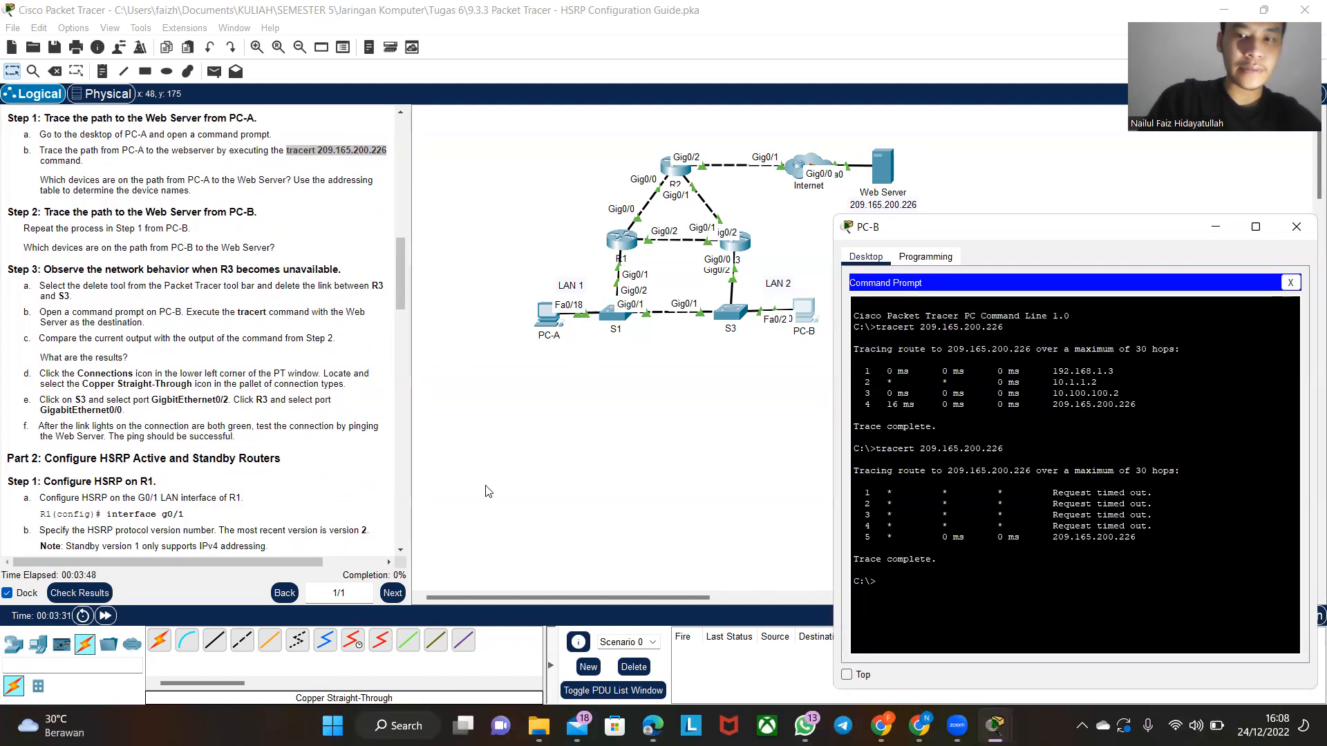
{"action": "key", "text": "Up"}
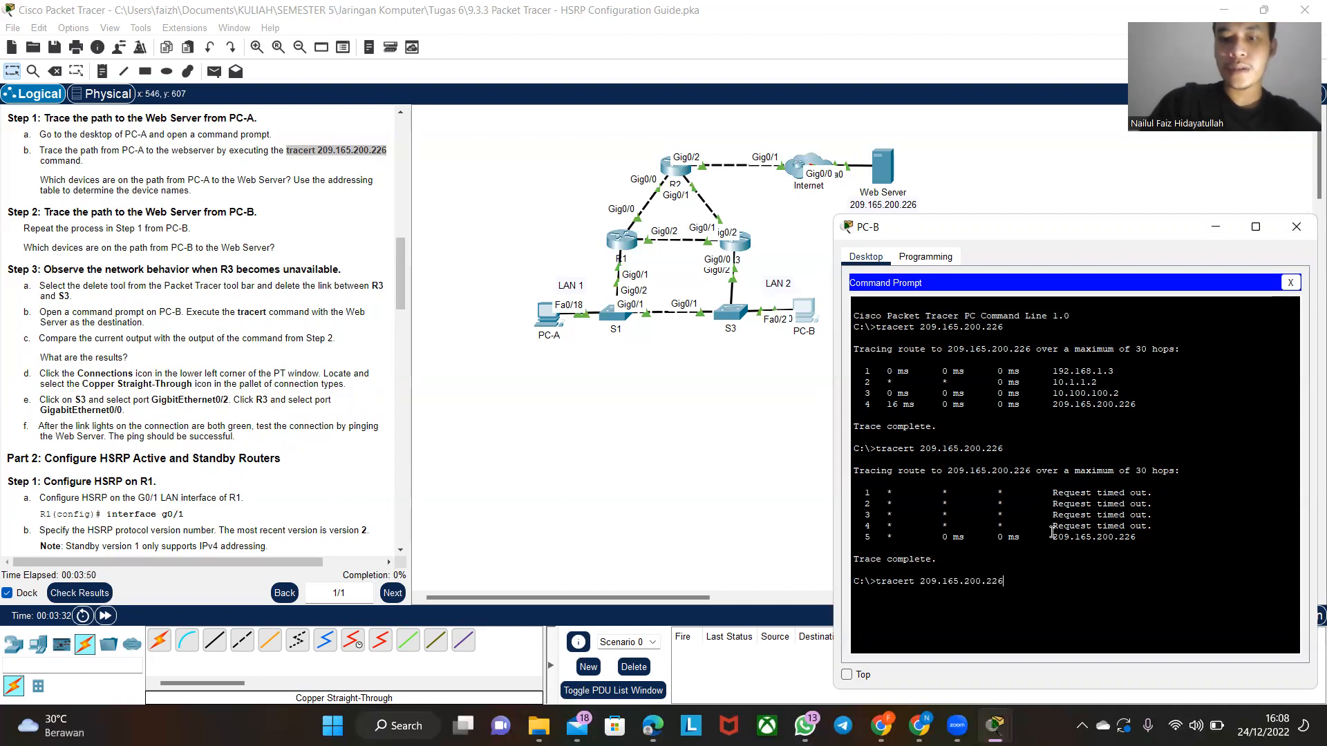
{"action": "key", "text": "Return"}
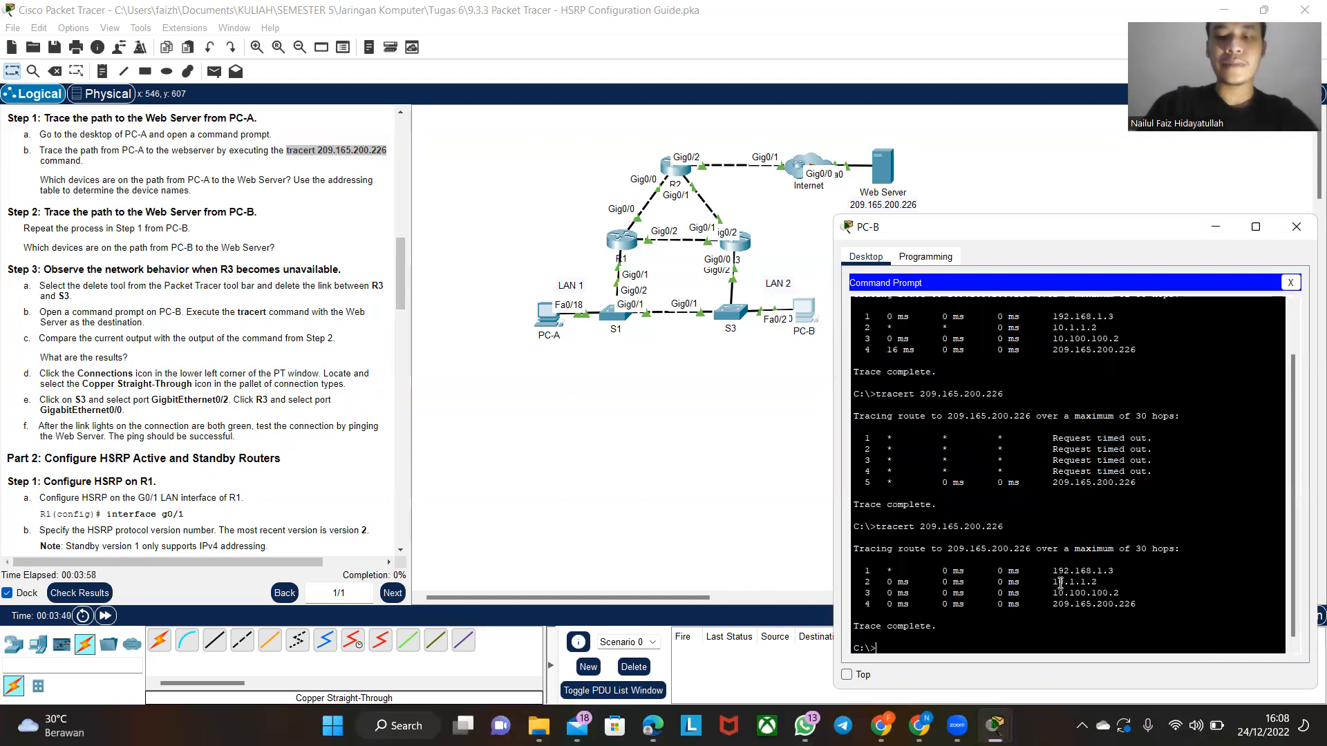
- Ping the Web Server at 209.165.200.226 from PC-B's command prompt
{"action": "type", "text": "ng"}
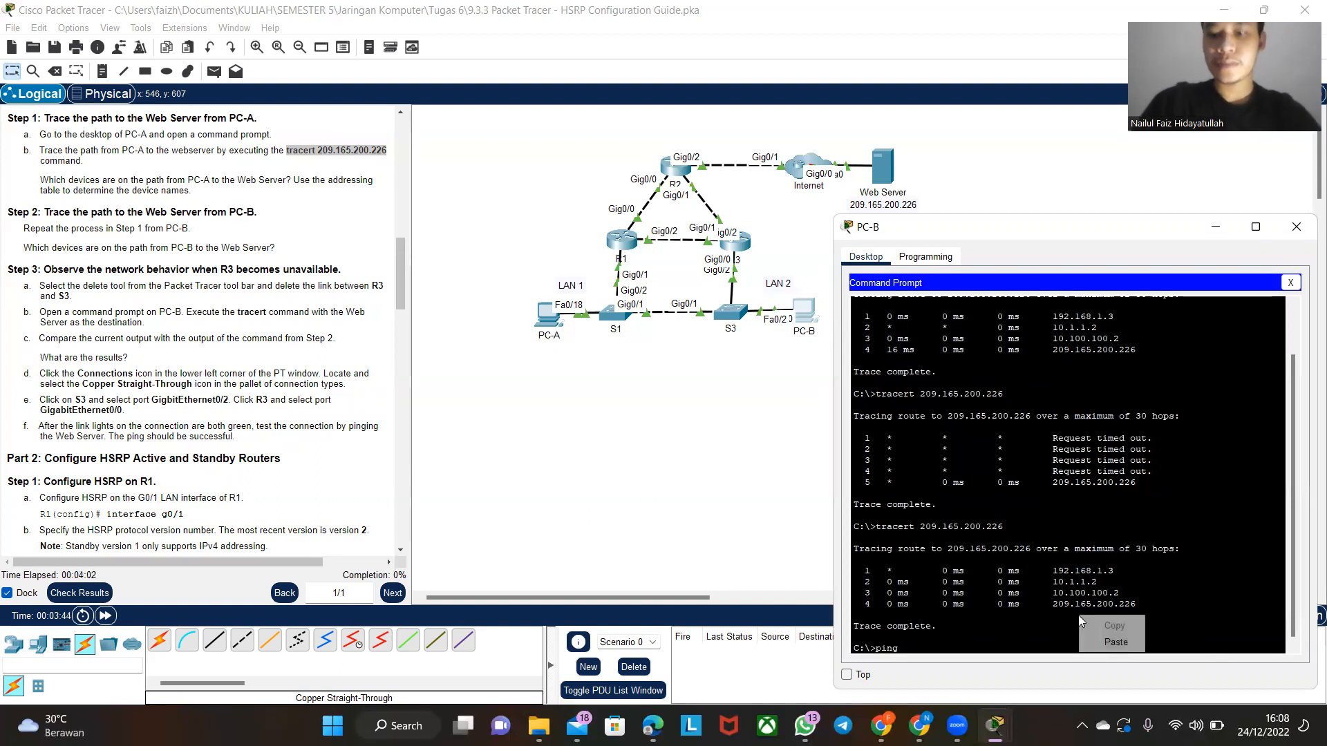
{"action": "type", "text": "tracert 209.165.200.226"}
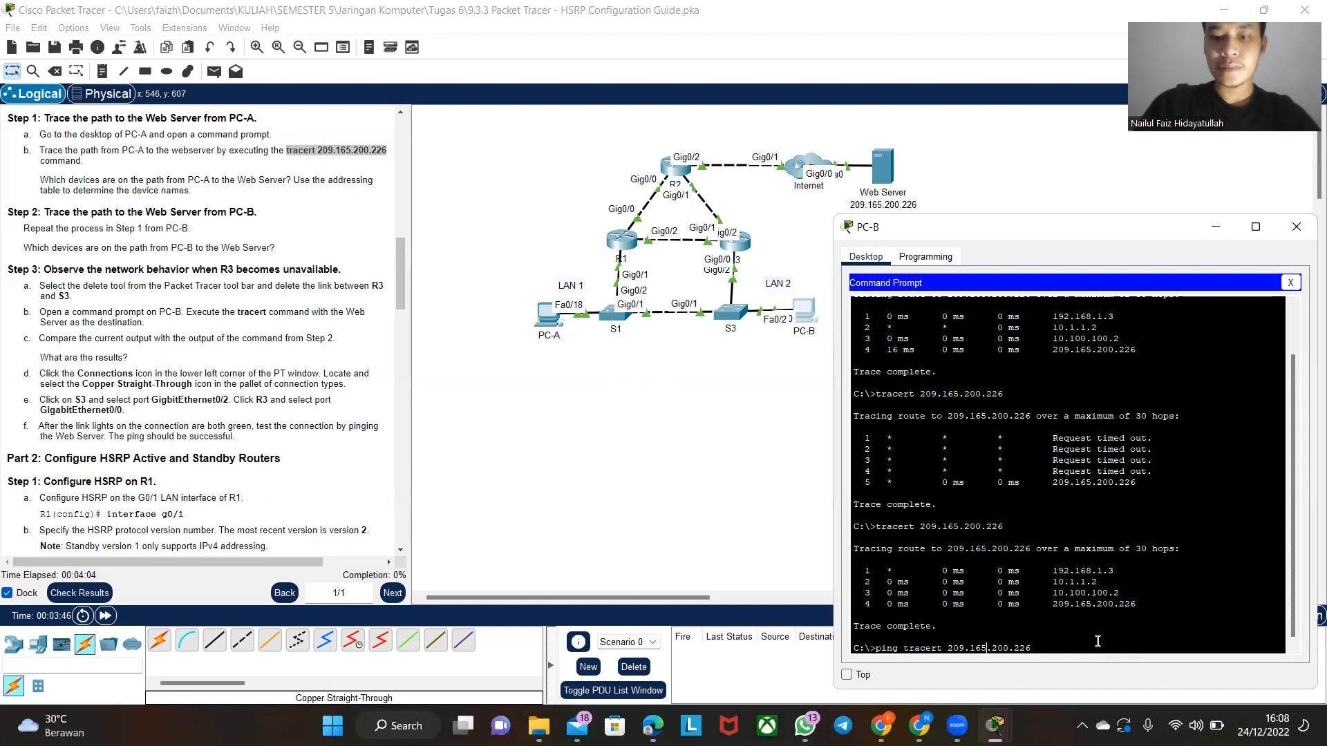
{"action": "key", "text": "BackSpace"}
{"action": "key", "text": "BackSpace"}
{"action": "key", "text": "BackSpace"}
{"action": "key", "text": "BackSpace"}
{"action": "key", "text": "BackSpace"}
{"action": "key", "text": "BackSpace"}
{"action": "key", "text": "BackSpace"}
{"action": "key", "text": "BackSpace"}
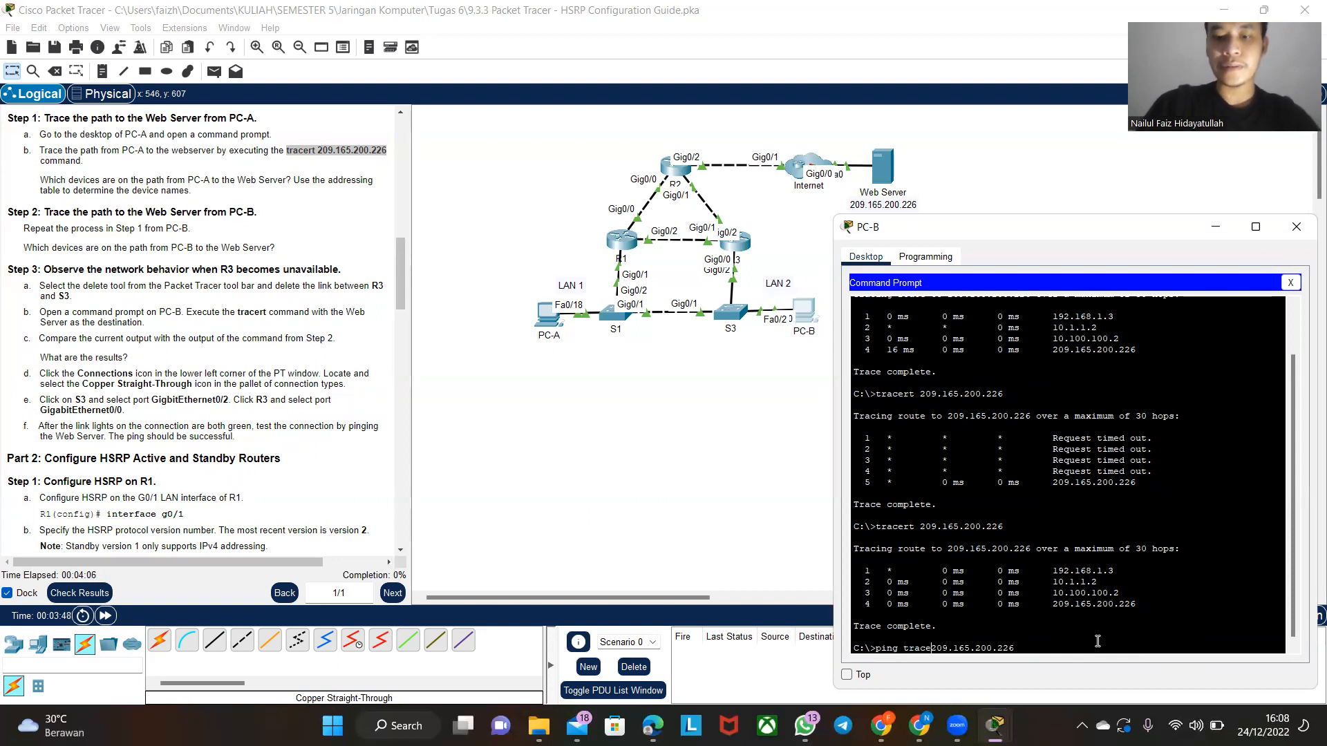
{"action": "left_click_drag", "start_coordinate": [1086, 228], "coordinate": [1099, 79]}
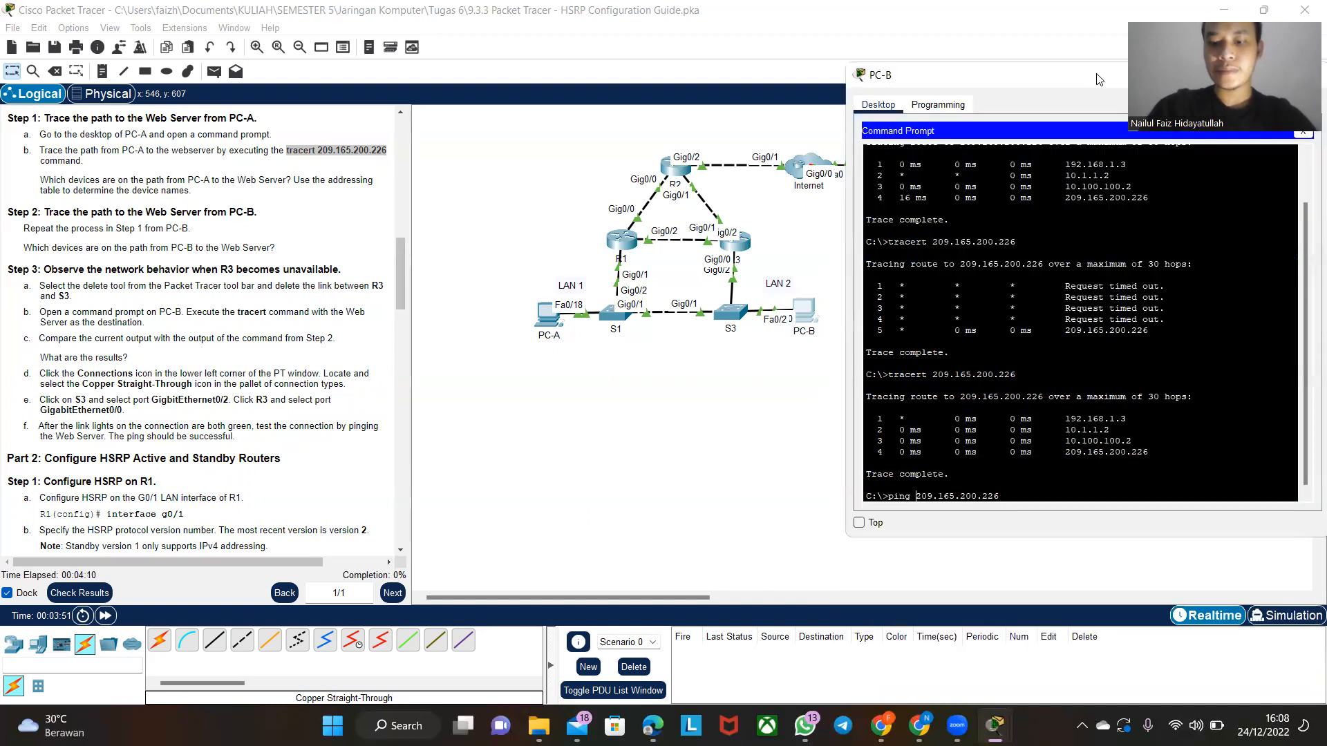
{"action": "key", "text": "Return"}
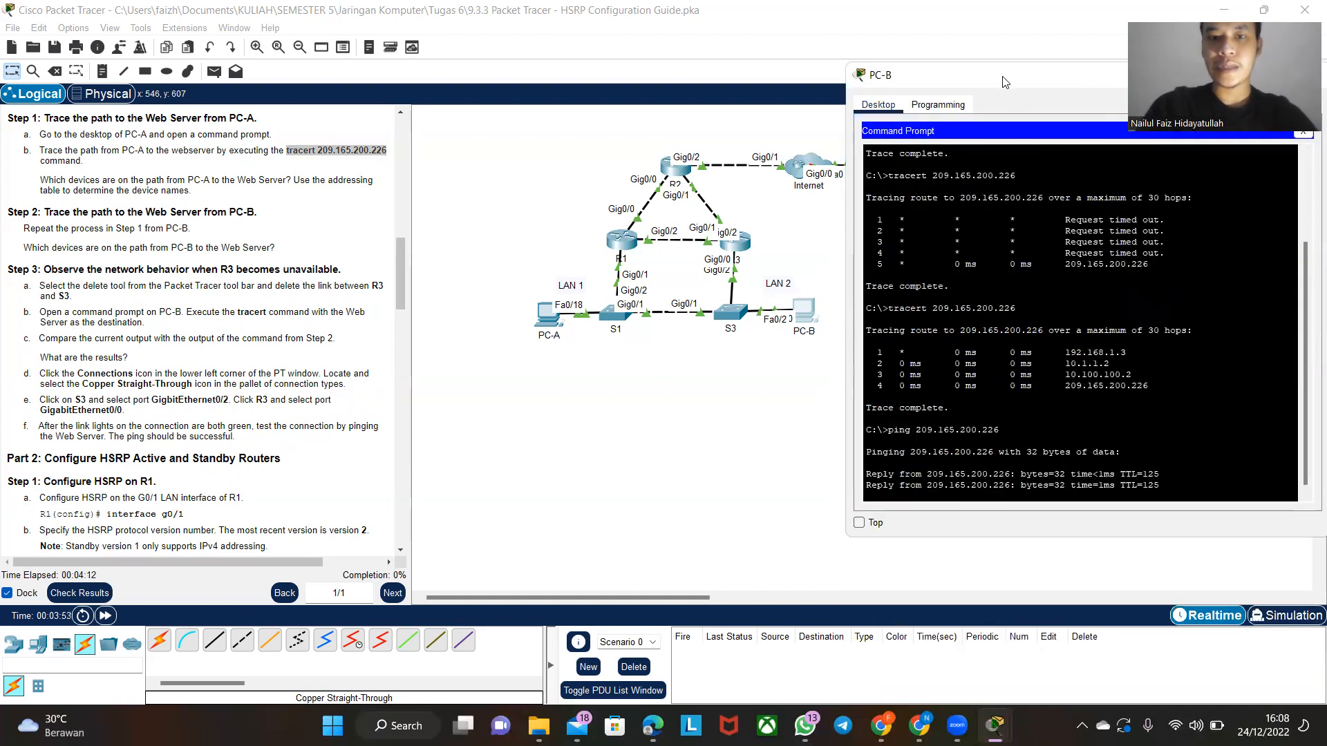
{"action": "scroll", "coordinate": [703, 280], "scroll_direction": "right", "scroll_amount": 5}
{"action": "scroll", "coordinate": [703, 279], "scroll_direction": "left", "scroll_amount": 1}
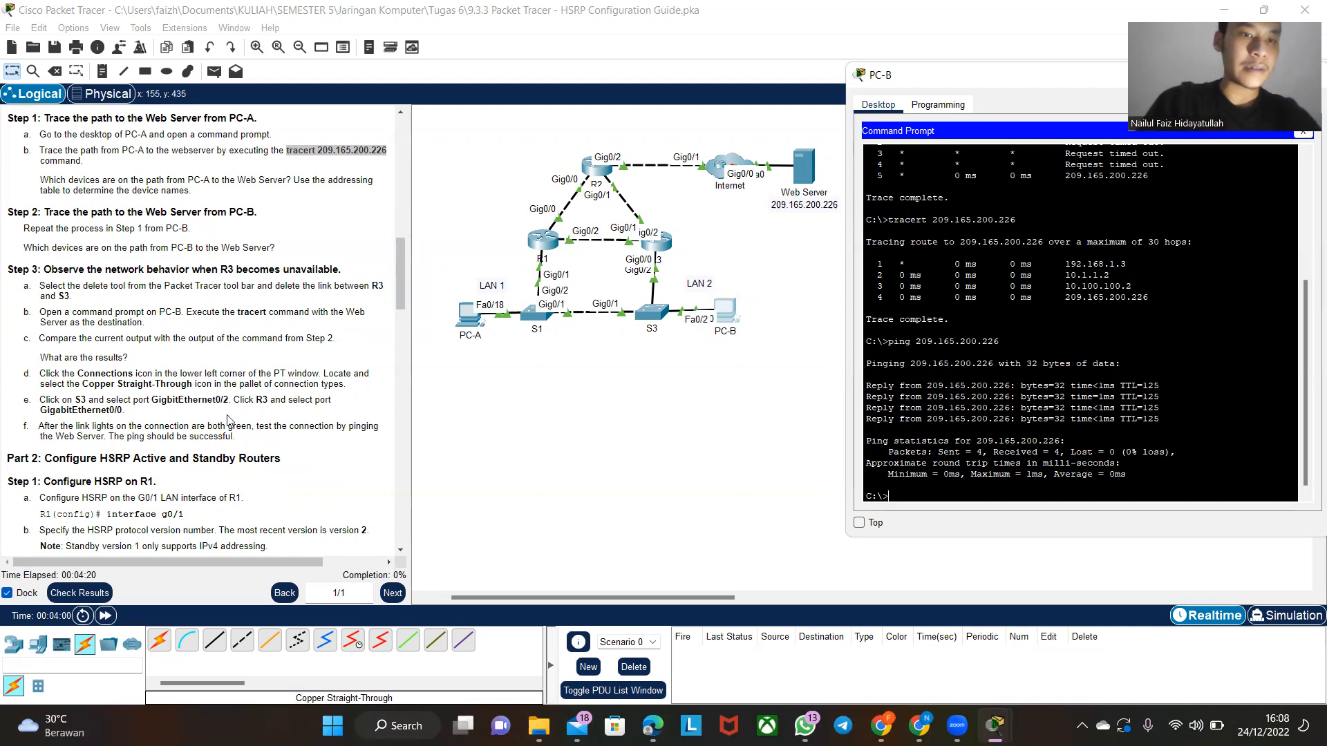
- Open router R1's command line clear of the topology and enter global configuration mode with en and conf t
{"action": "scroll", "coordinate": [230, 419], "scroll_direction": "down", "scroll_amount": 5}
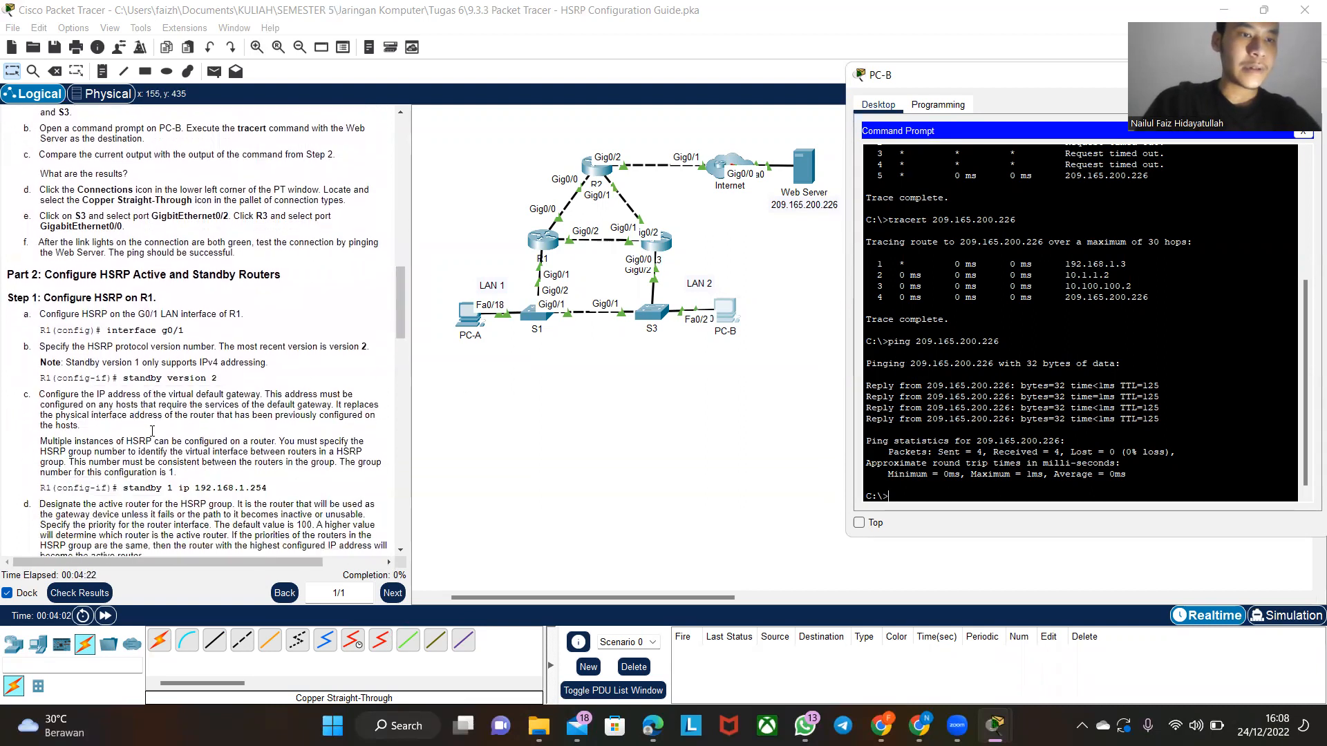
{"action": "scroll", "coordinate": [152, 430], "scroll_direction": "down", "scroll_amount": 1}
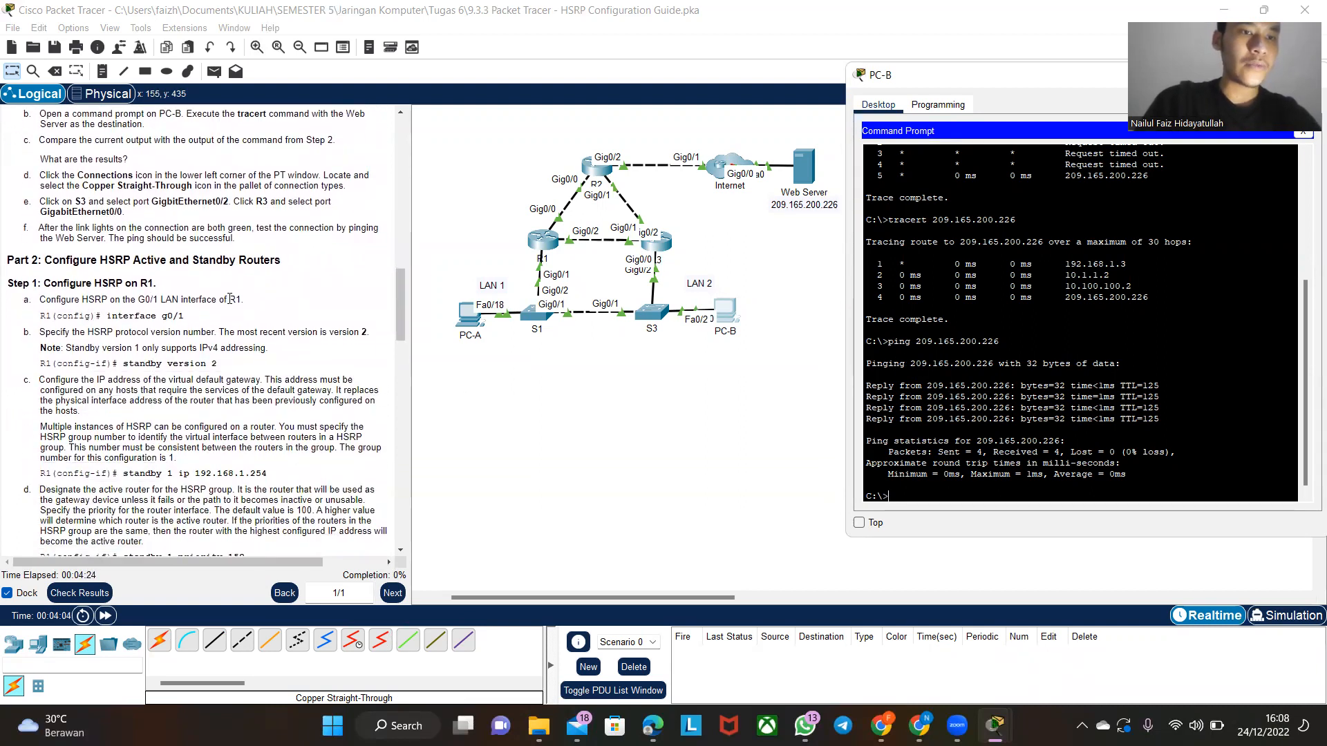
{"action": "left_click", "coordinate": [545, 244]}
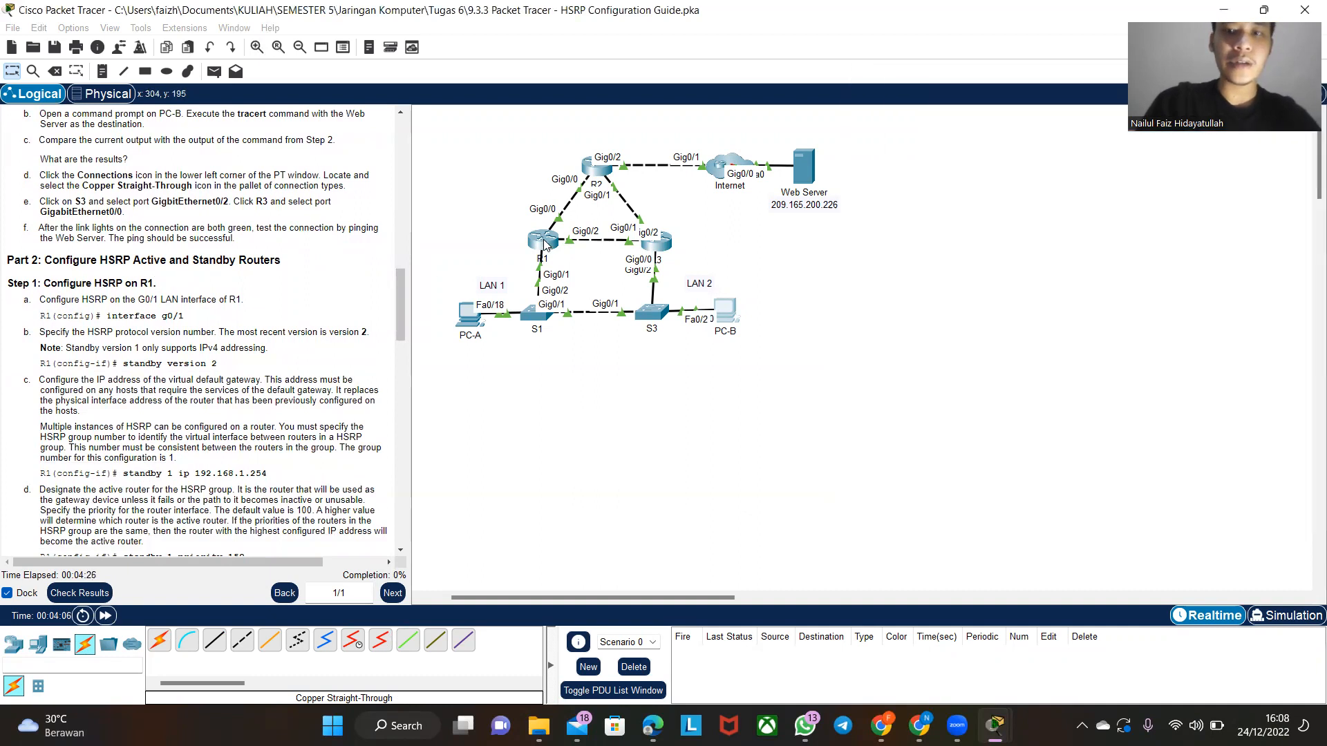
{"action": "left_click", "coordinate": [546, 244]}
{"action": "left_click_drag", "start_coordinate": [631, 112], "coordinate": [984, 101]}
{"action": "left_click", "coordinate": [913, 222]}
{"action": "key", "text": "Return"}
{"action": "type", "text": "en"}
{"action": "key", "text": "Return"}
{"action": "type", "text": "conf t"}
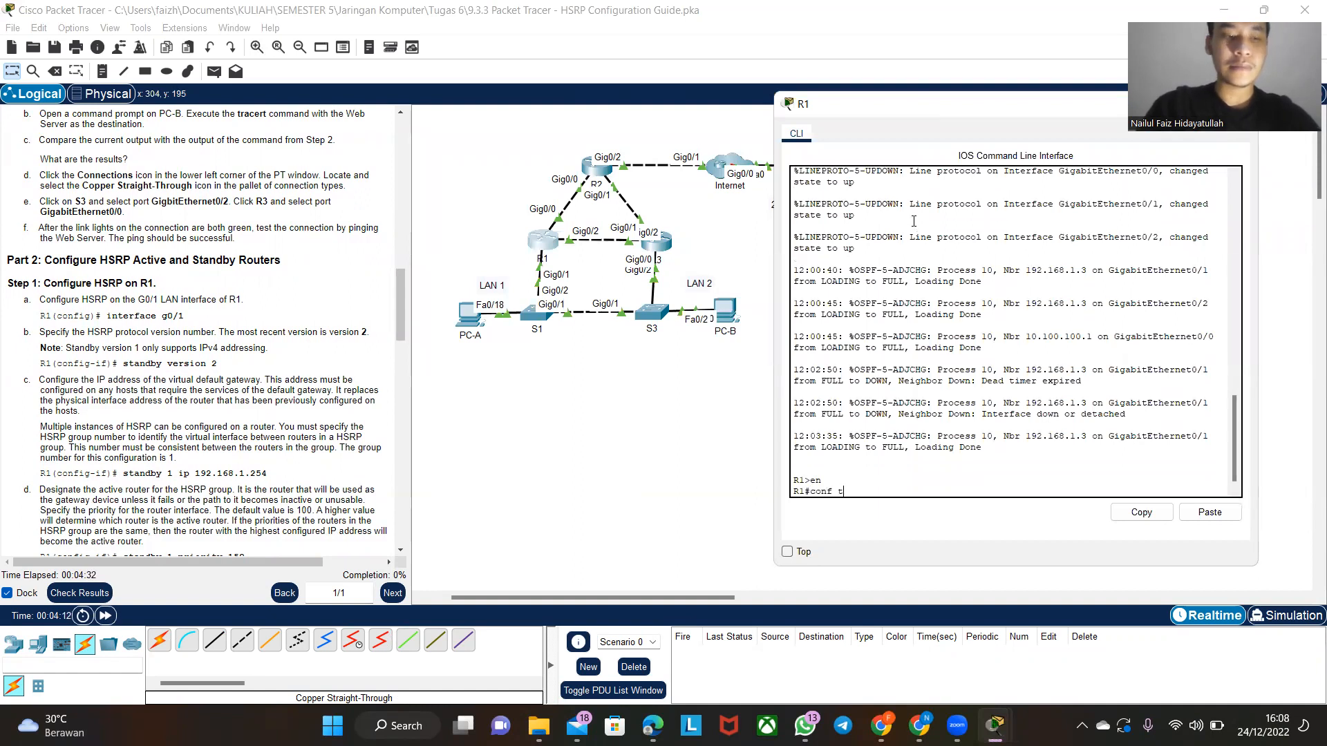
{"action": "key", "text": "Return"}
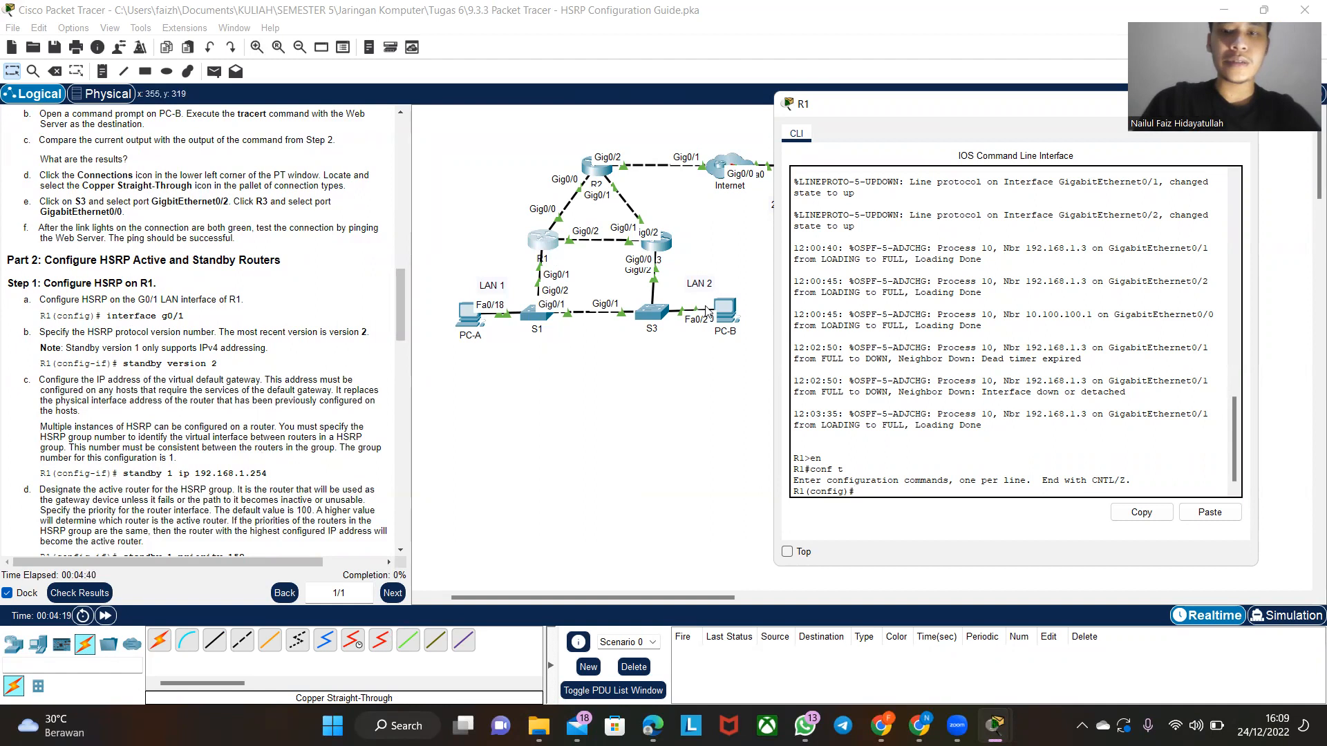
- Enter R1's interface g0/1 configuration and set the HSRP protocol version with standby version 2
{"action": "type", "text": "inter g"}
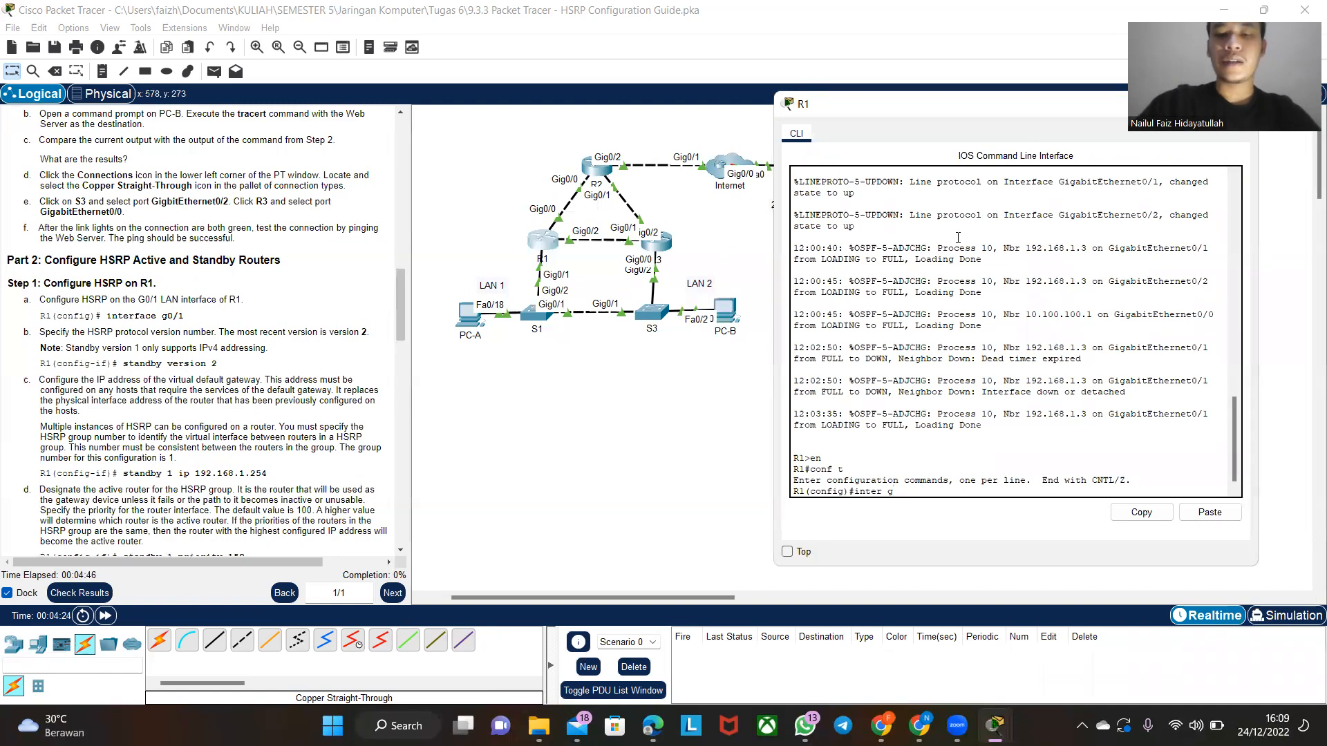
{"action": "type", "text": "0/"}
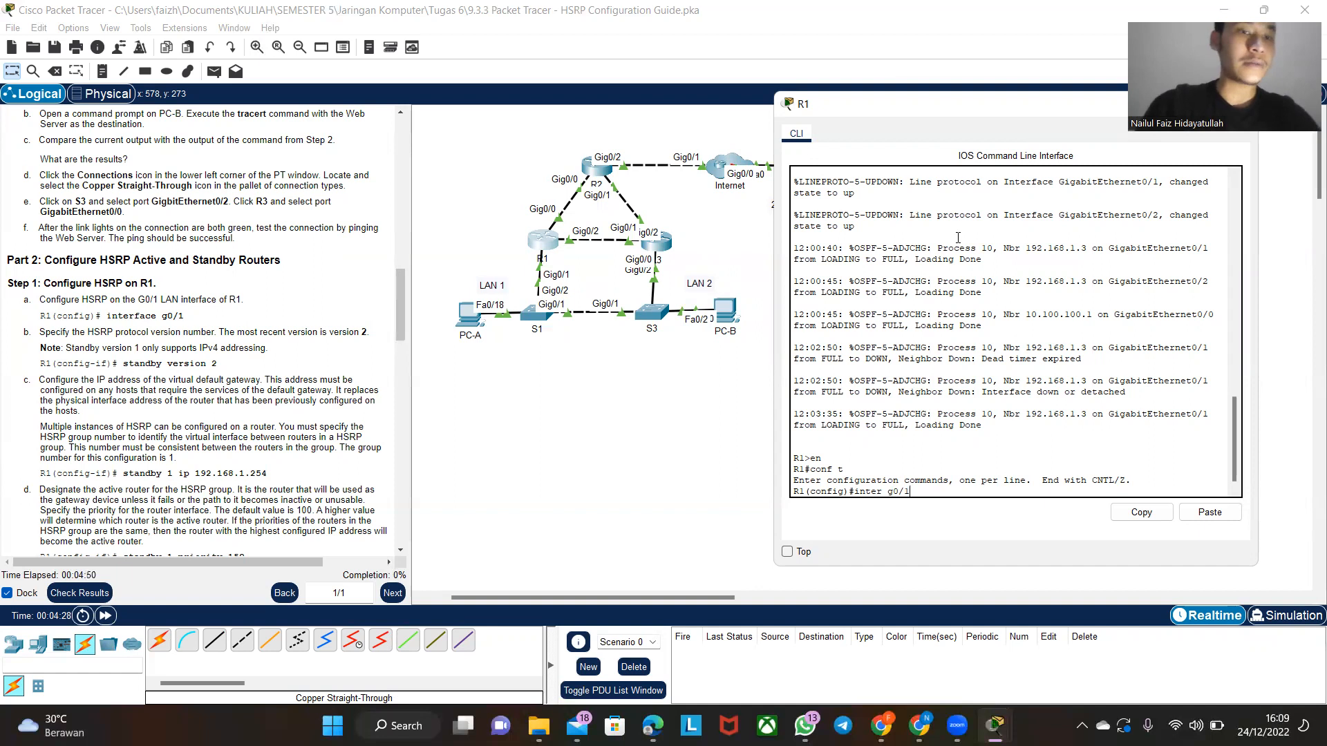
{"action": "type", "text": "1"}
{"action": "key", "text": "Return"}
{"action": "type", "text": "stan"}
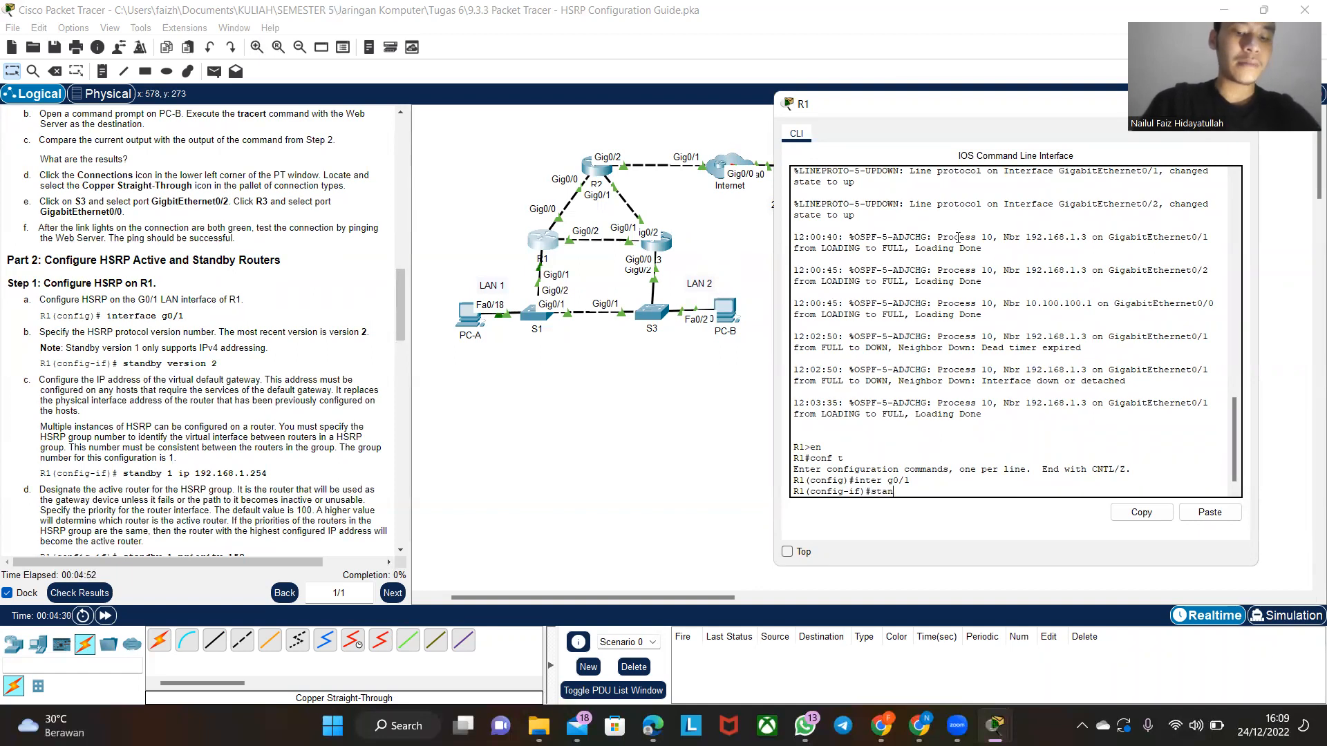
{"action": "type", "text": "dby version"}
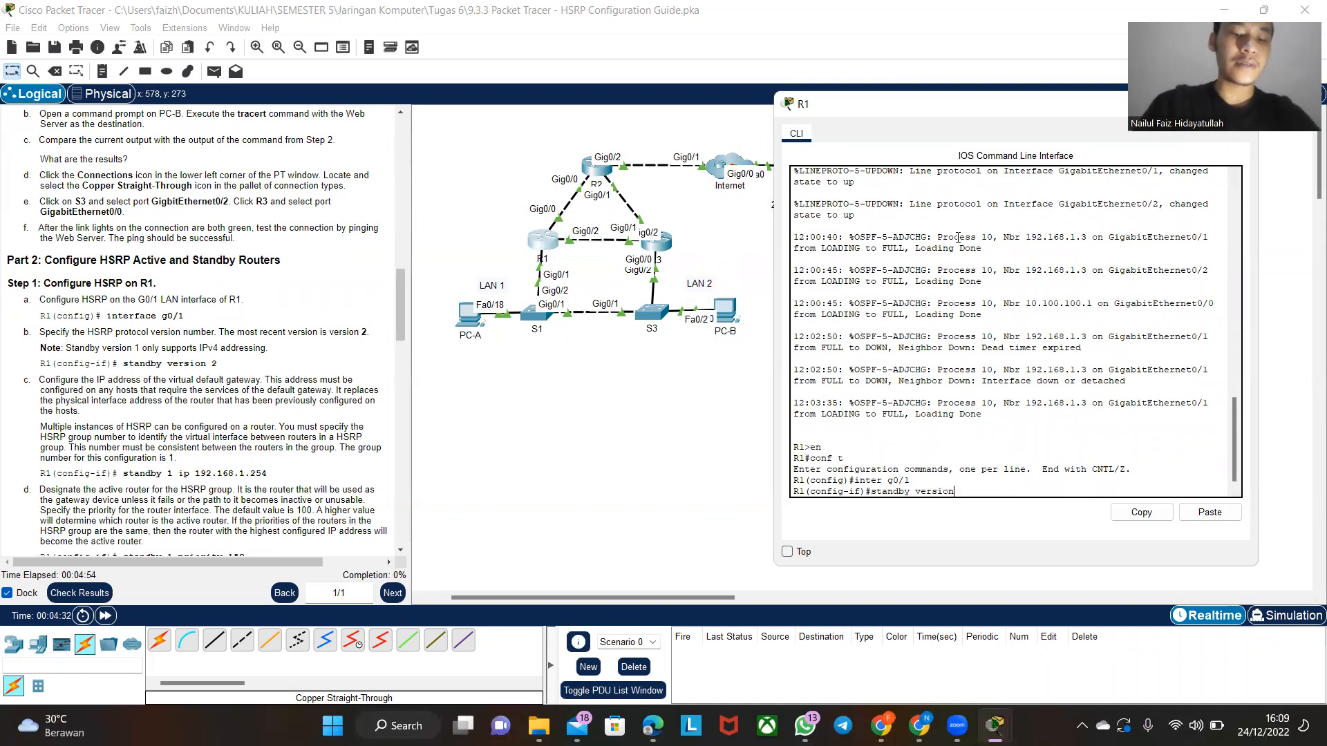
{"action": "type", "text": " 2"}
{"action": "key", "text": "Return"}
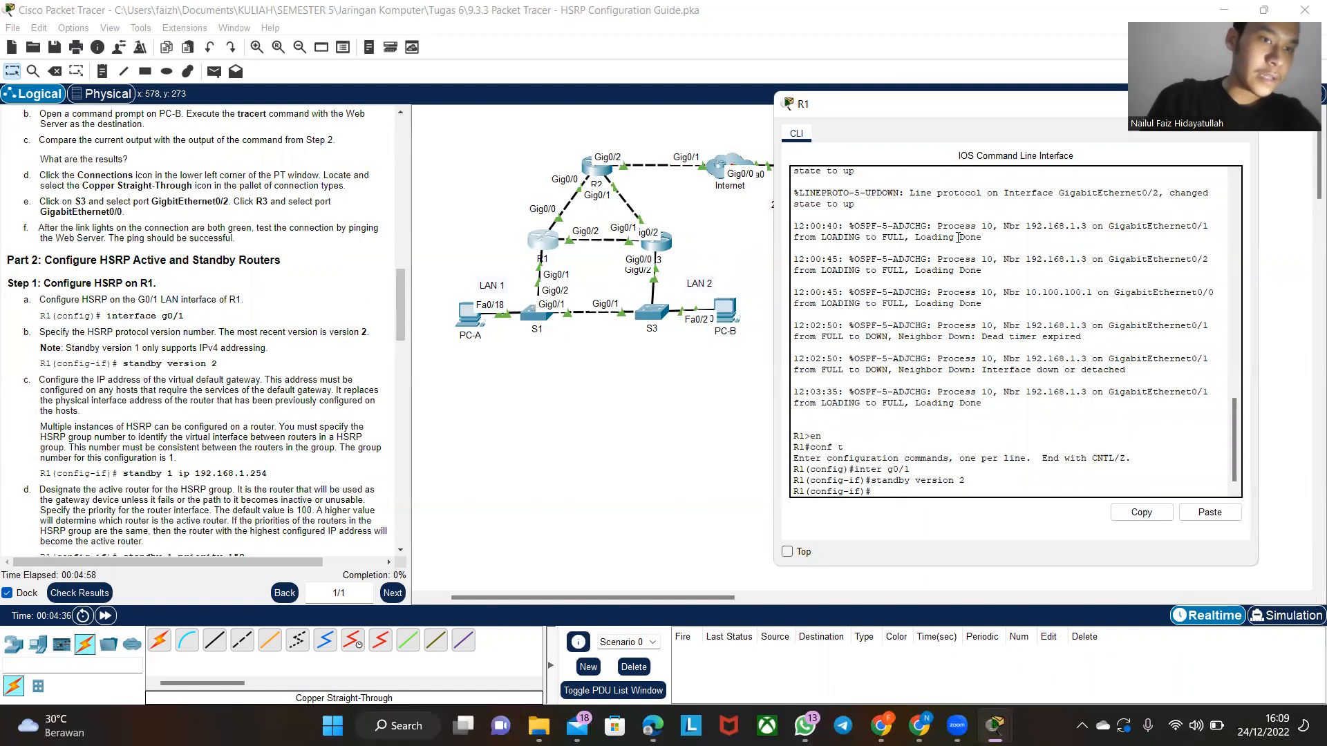
- Configure the HSRP group 1 virtual gateway on R1's g0/1 with standby 1 ip 192.168.1.254
{"action": "scroll", "coordinate": [230, 388], "scroll_direction": "down", "scroll_amount": 4}
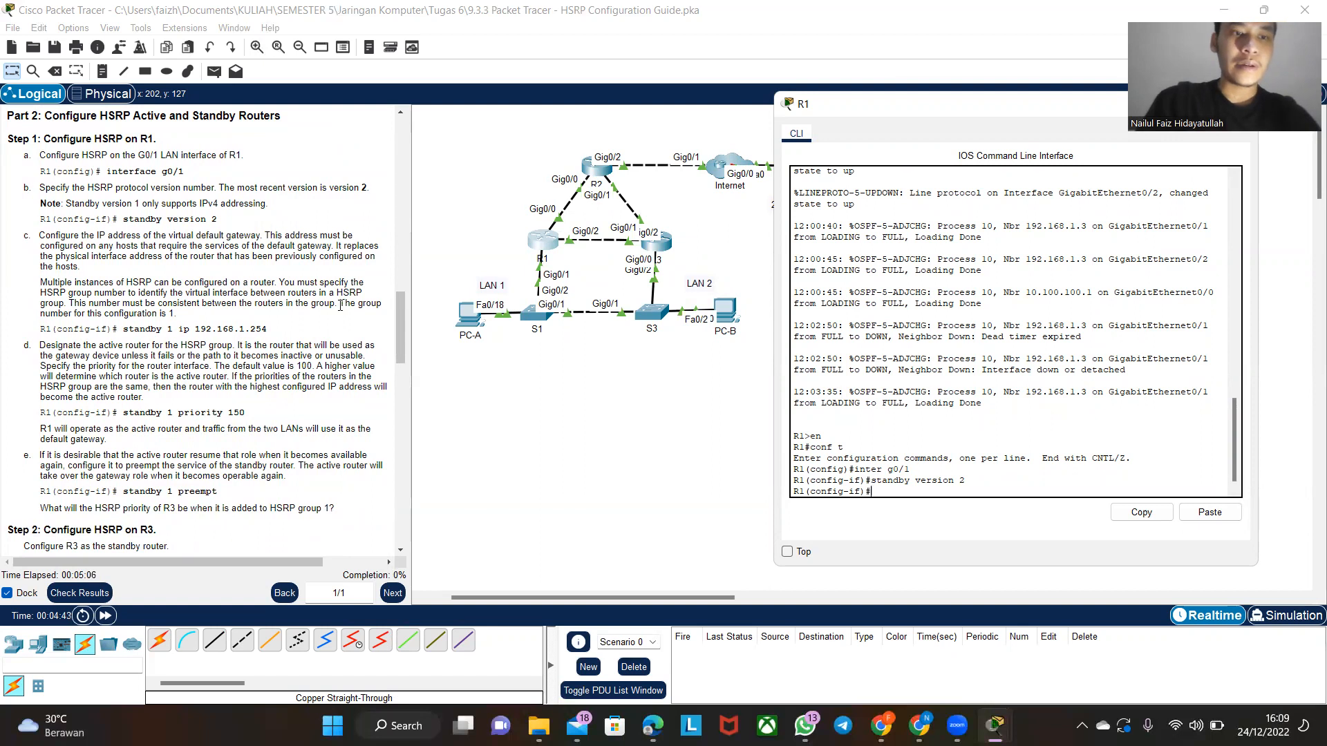
{"action": "type", "text": "standby "}
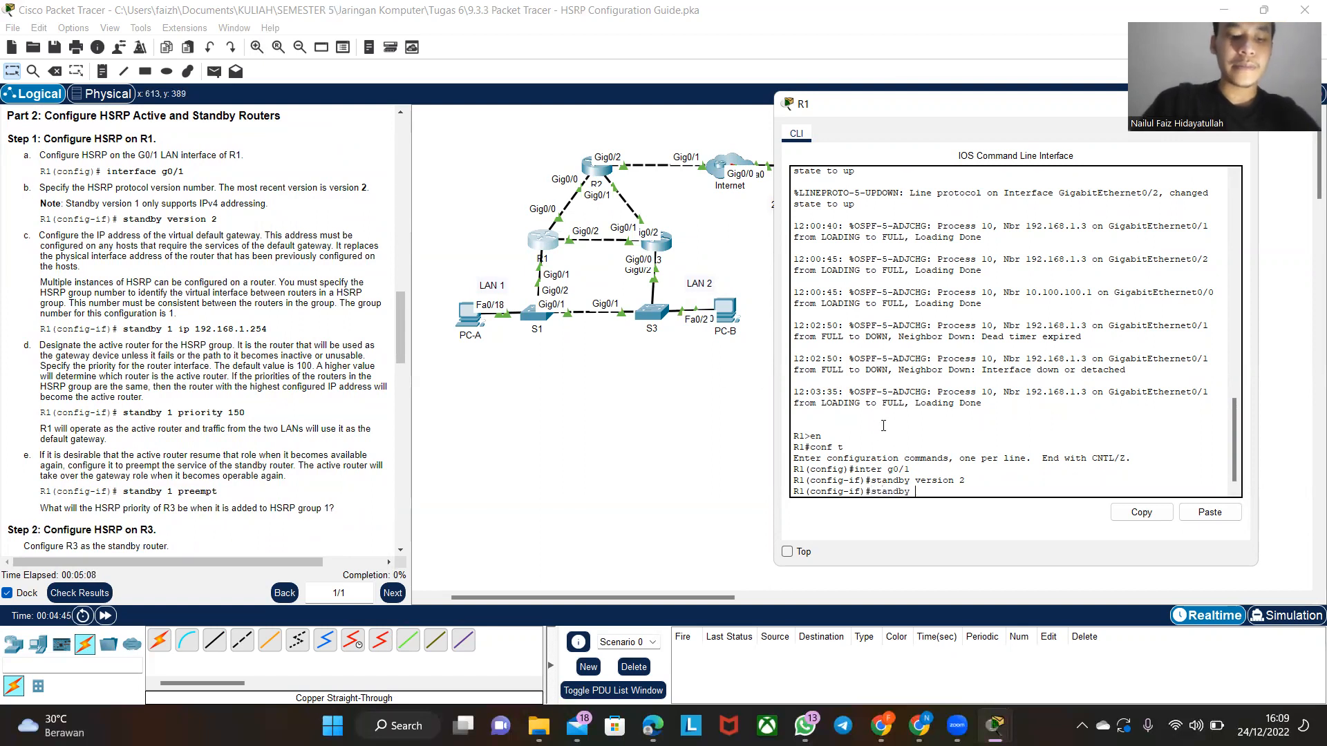
{"action": "type", "text": "1 ip"}
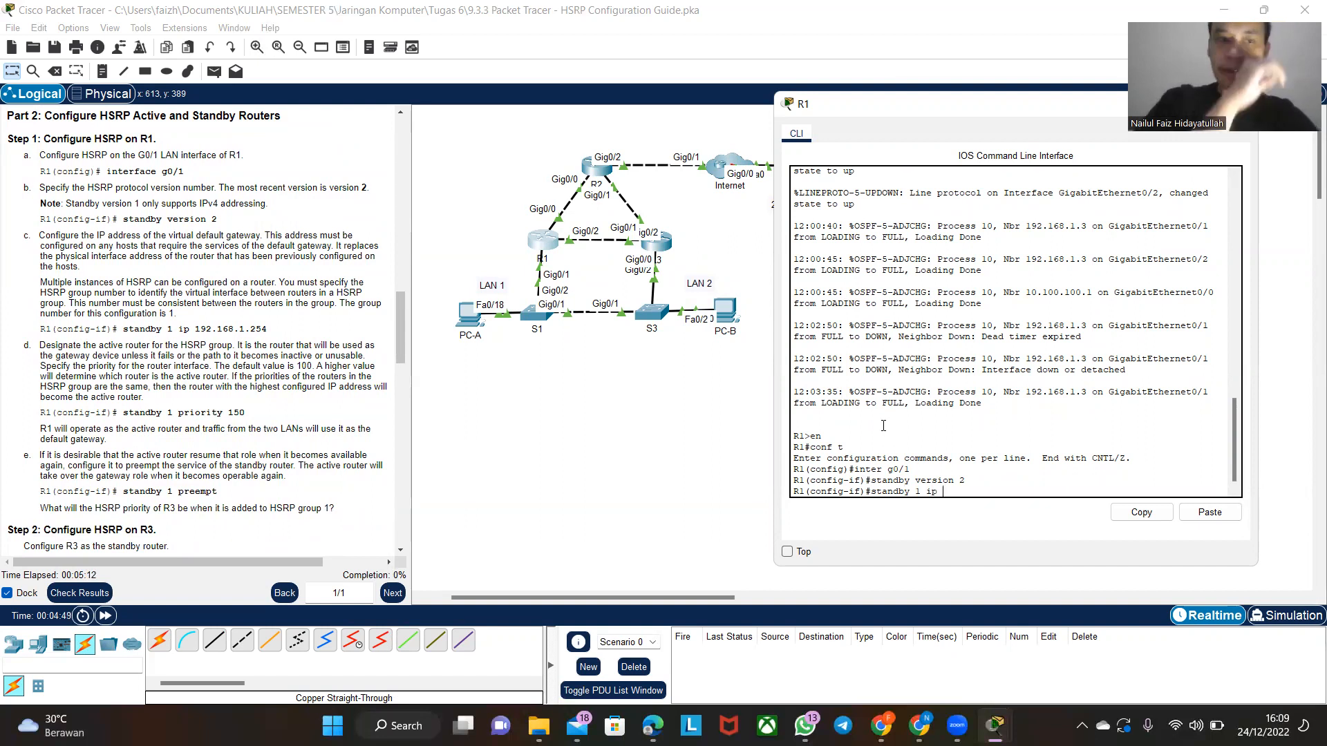
{"action": "left_click", "coordinate": [218, 323]}
{"action": "scroll", "coordinate": [217, 323], "scroll_direction": "up", "scroll_amount": 15}
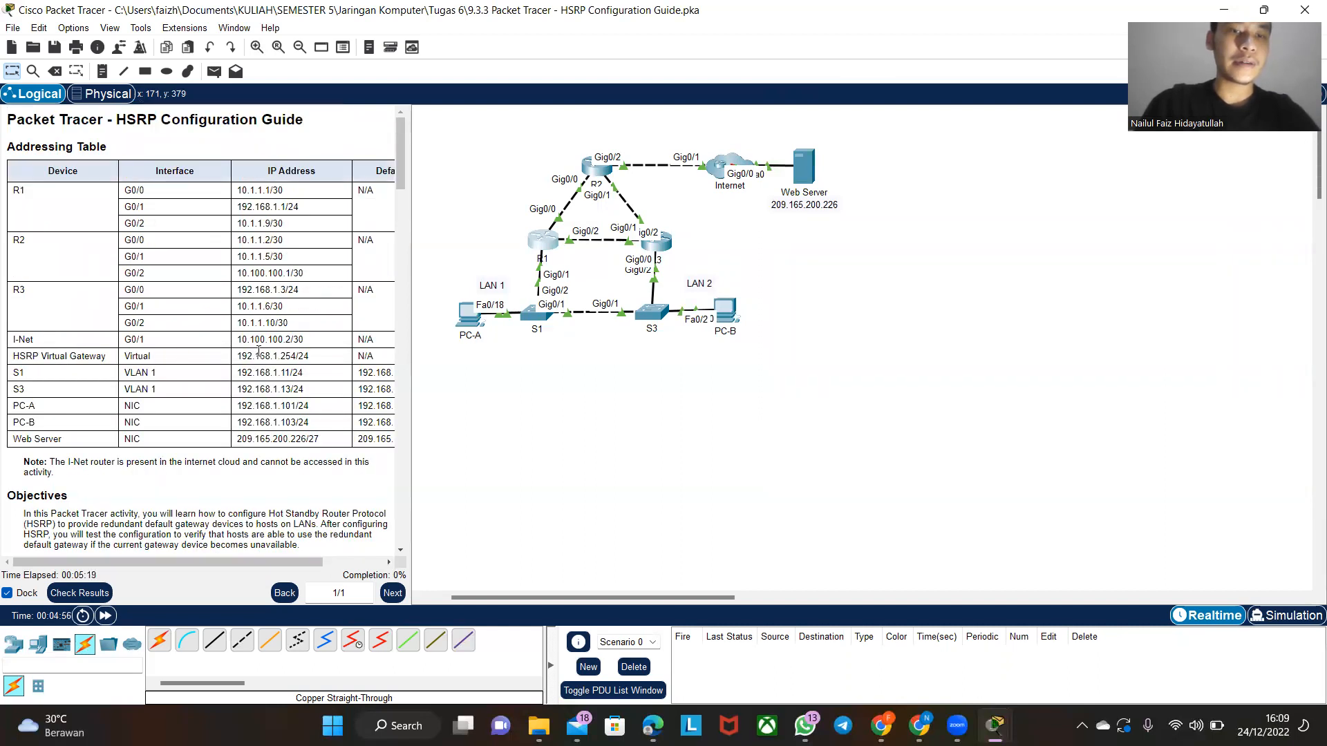
{"action": "left_click", "coordinate": [546, 242]}
{"action": "type", "text": "192"}
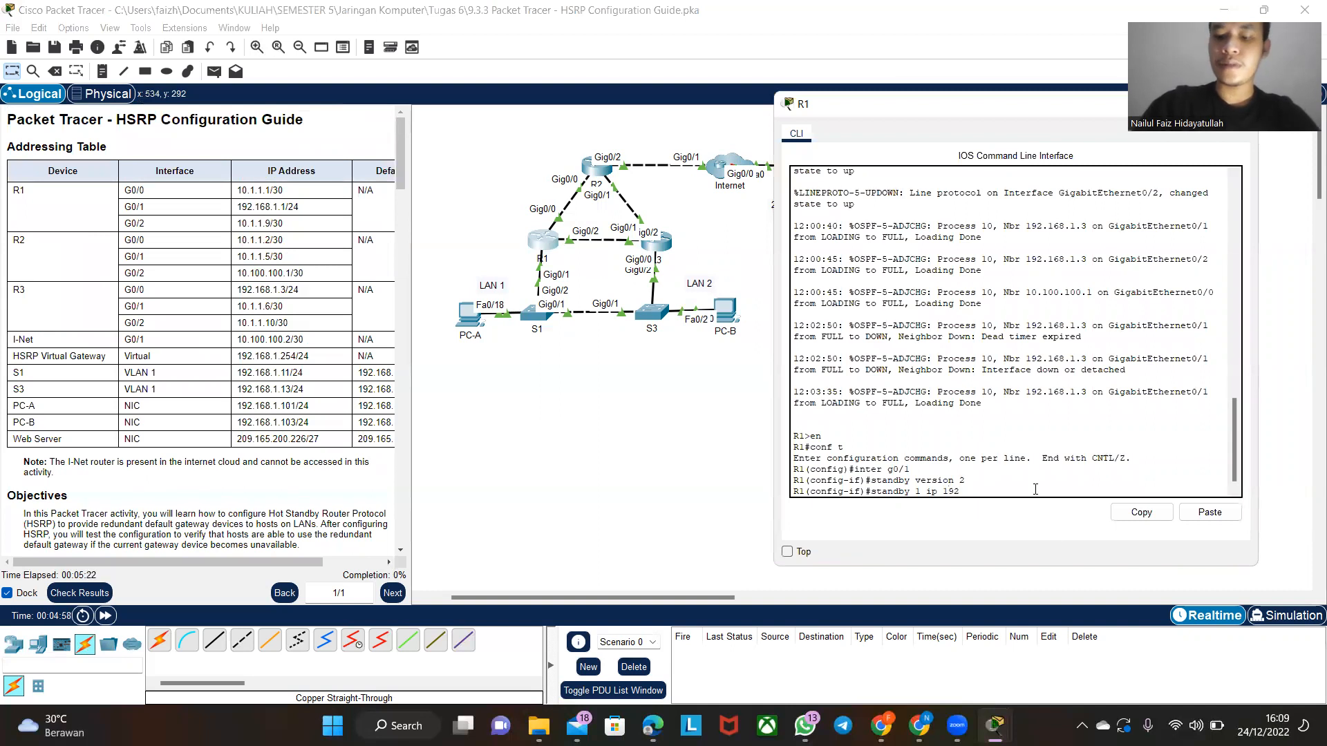
{"action": "type", "text": ".168.1.254"}
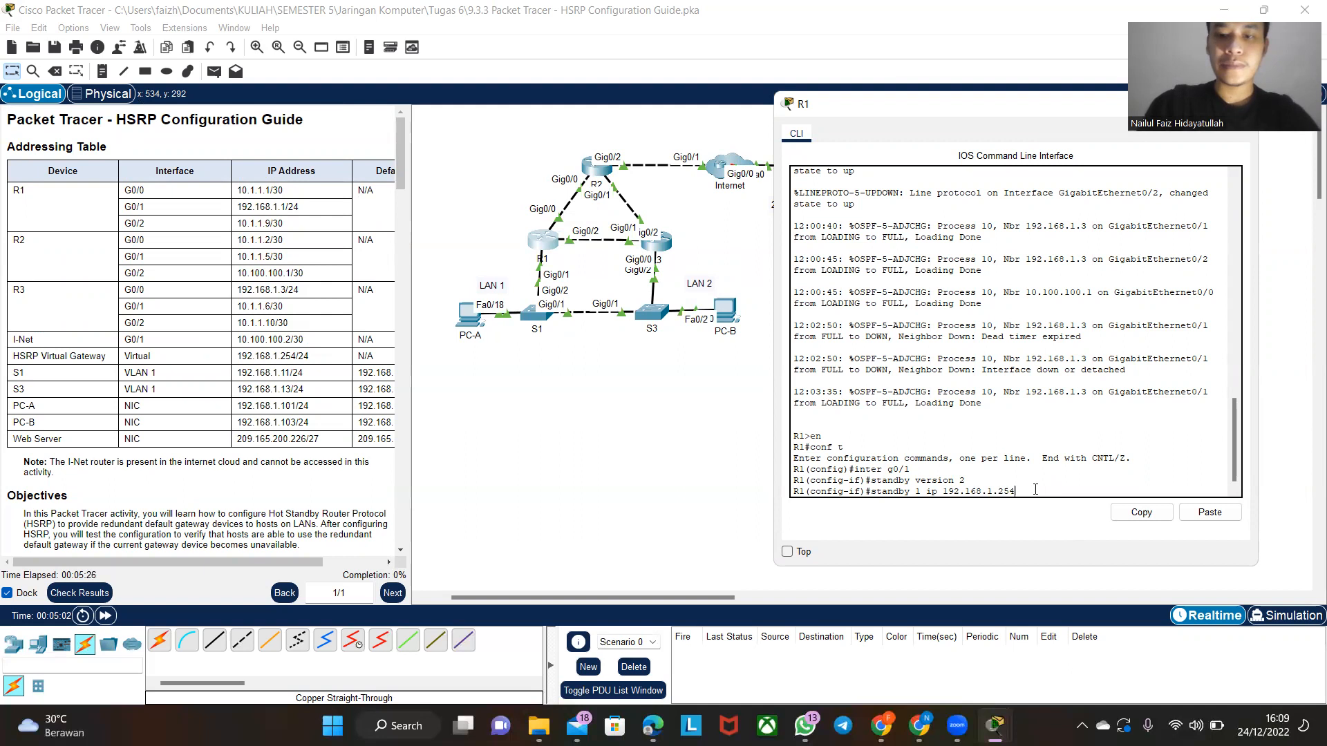
{"action": "key", "text": "Return"}
- Set R1's HSRP group 1 priority to 150 on g0/1 with standby 1 priority 150
{"action": "scroll", "coordinate": [292, 434], "scroll_direction": "down", "scroll_amount": 3}
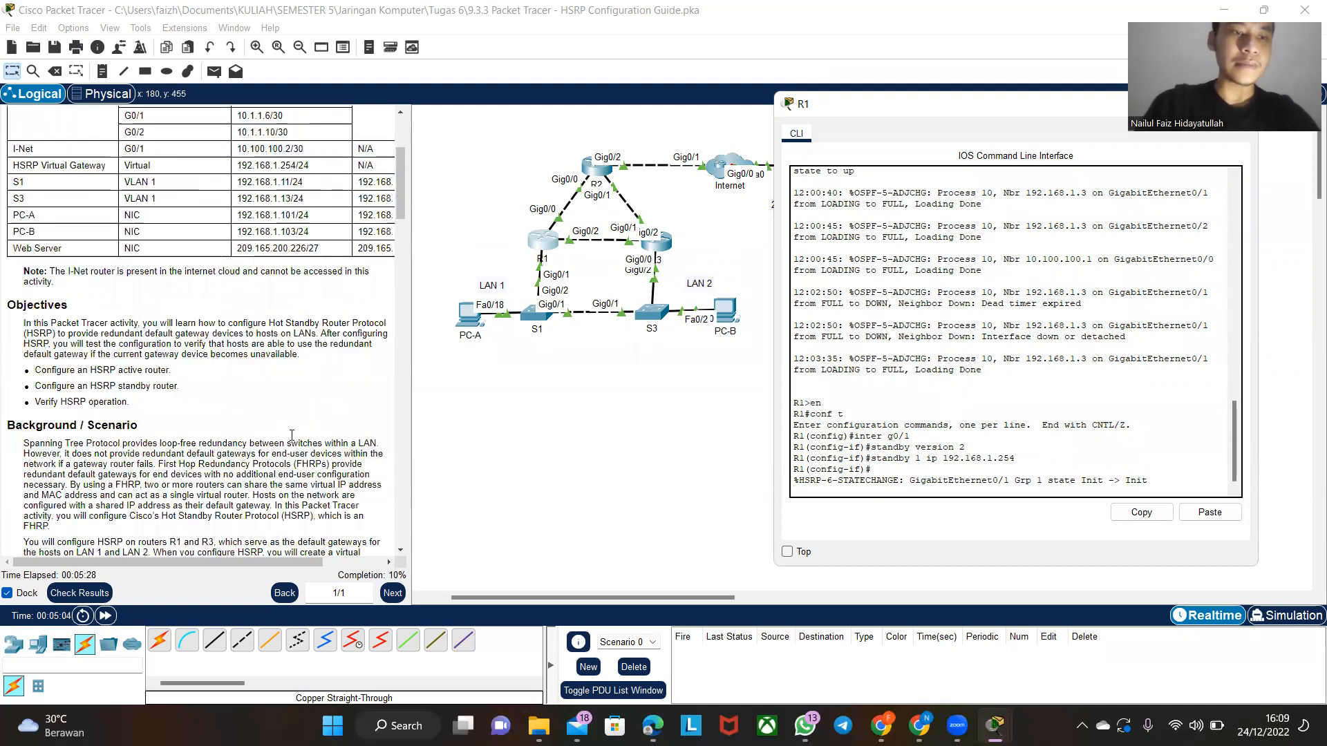
{"action": "scroll", "coordinate": [292, 435], "scroll_direction": "down", "scroll_amount": 10}
{"action": "scroll", "coordinate": [291, 434], "scroll_direction": "down", "scroll_amount": 5}
{"action": "scroll", "coordinate": [292, 442], "scroll_direction": "up", "scroll_amount": 2}
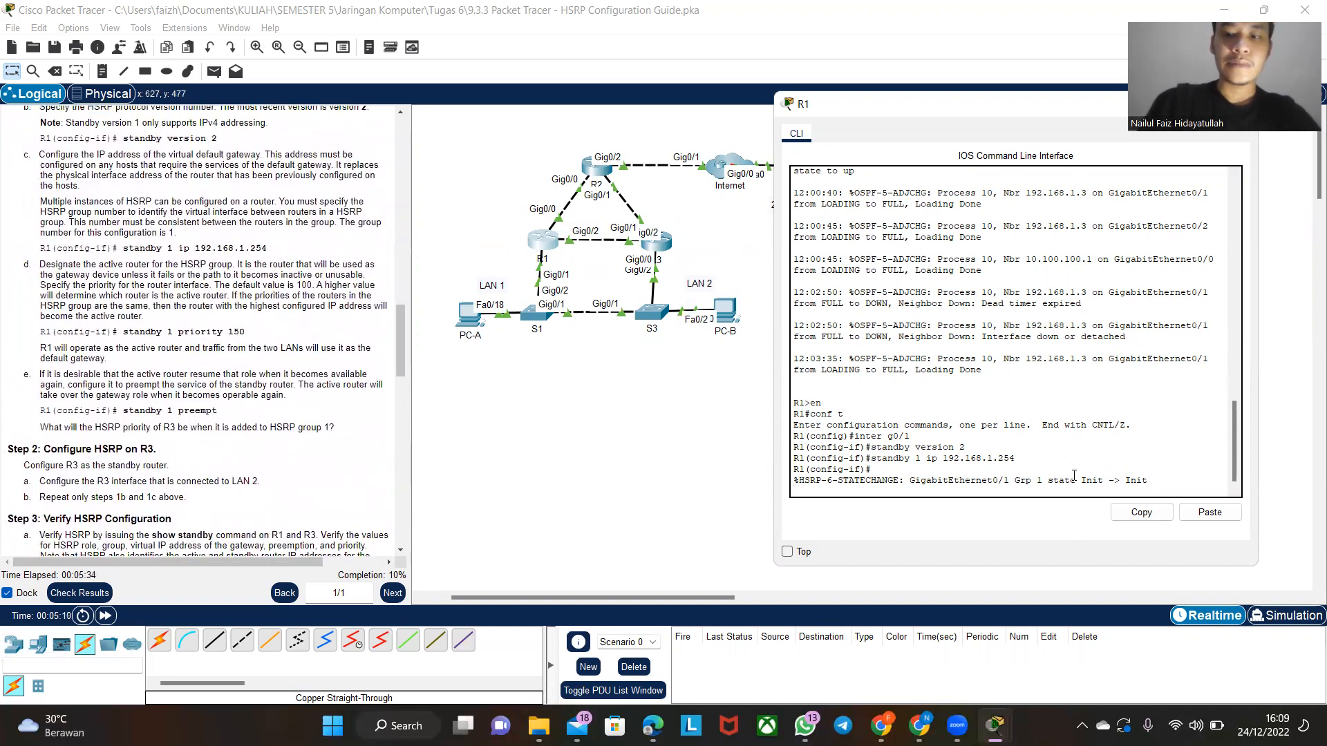
{"action": "key", "text": "Return"}
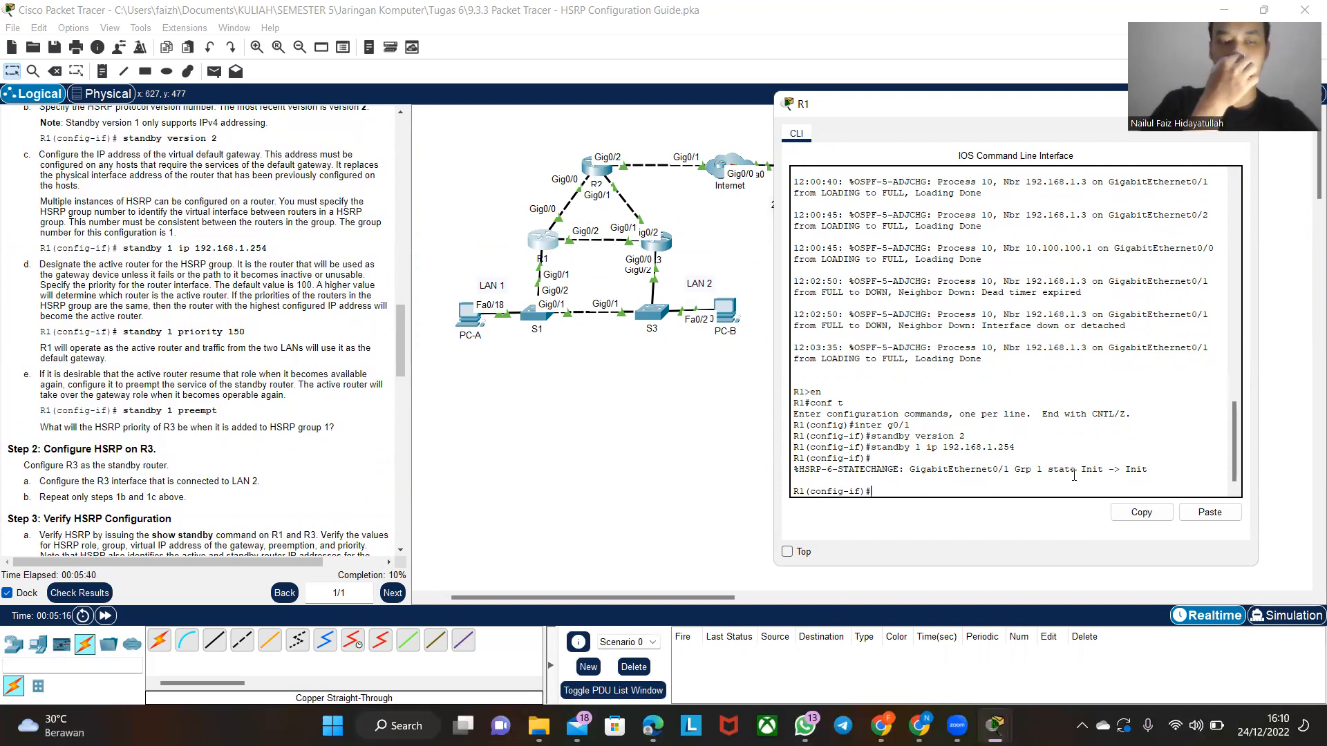
{"action": "type", "text": "standby"}
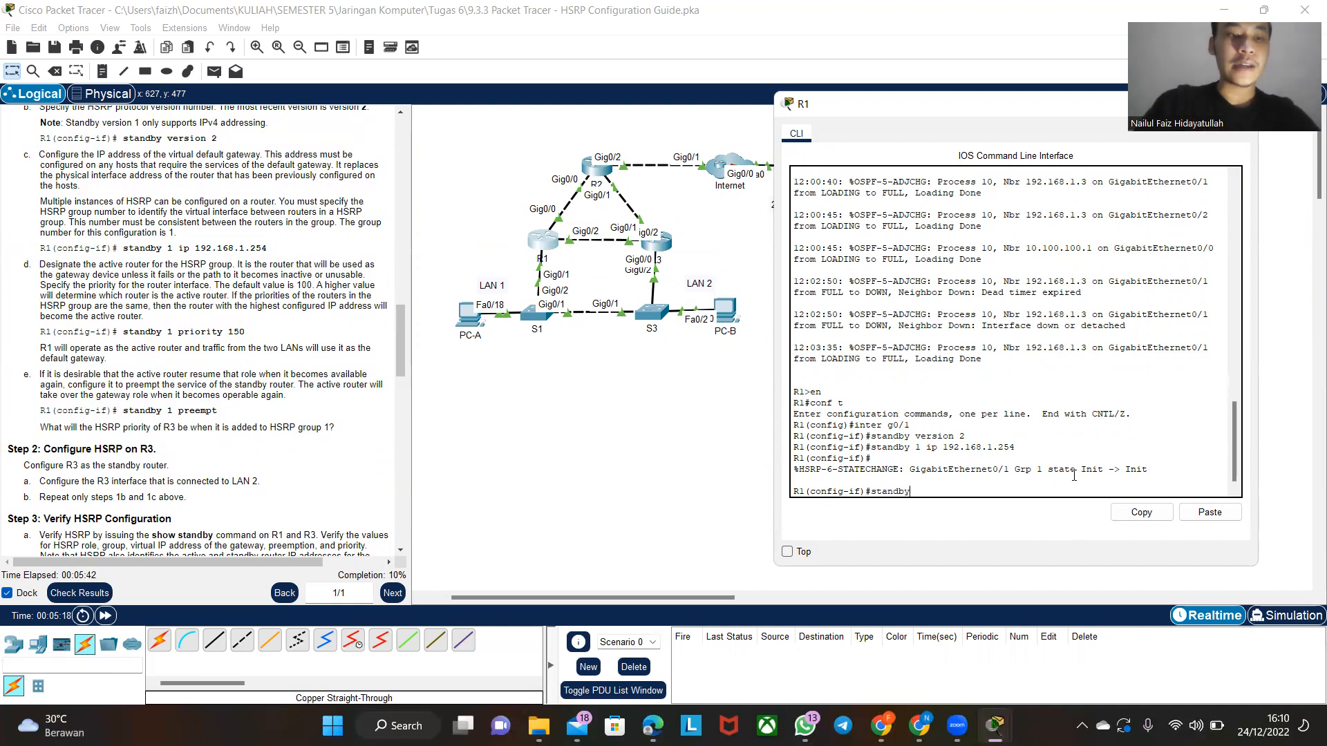
{"action": "type", "text": " 1 pri"}
{"action": "key", "text": "Tab"}
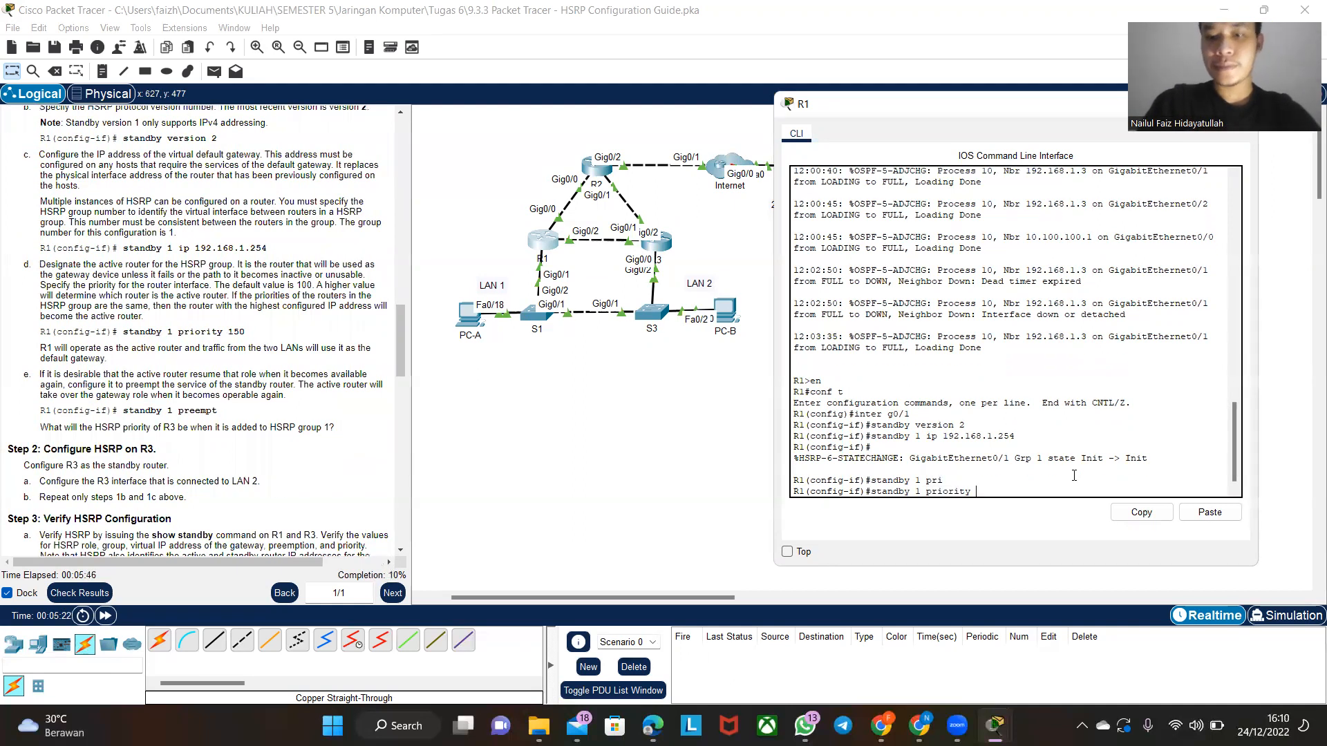
{"action": "type", "text": "150"}
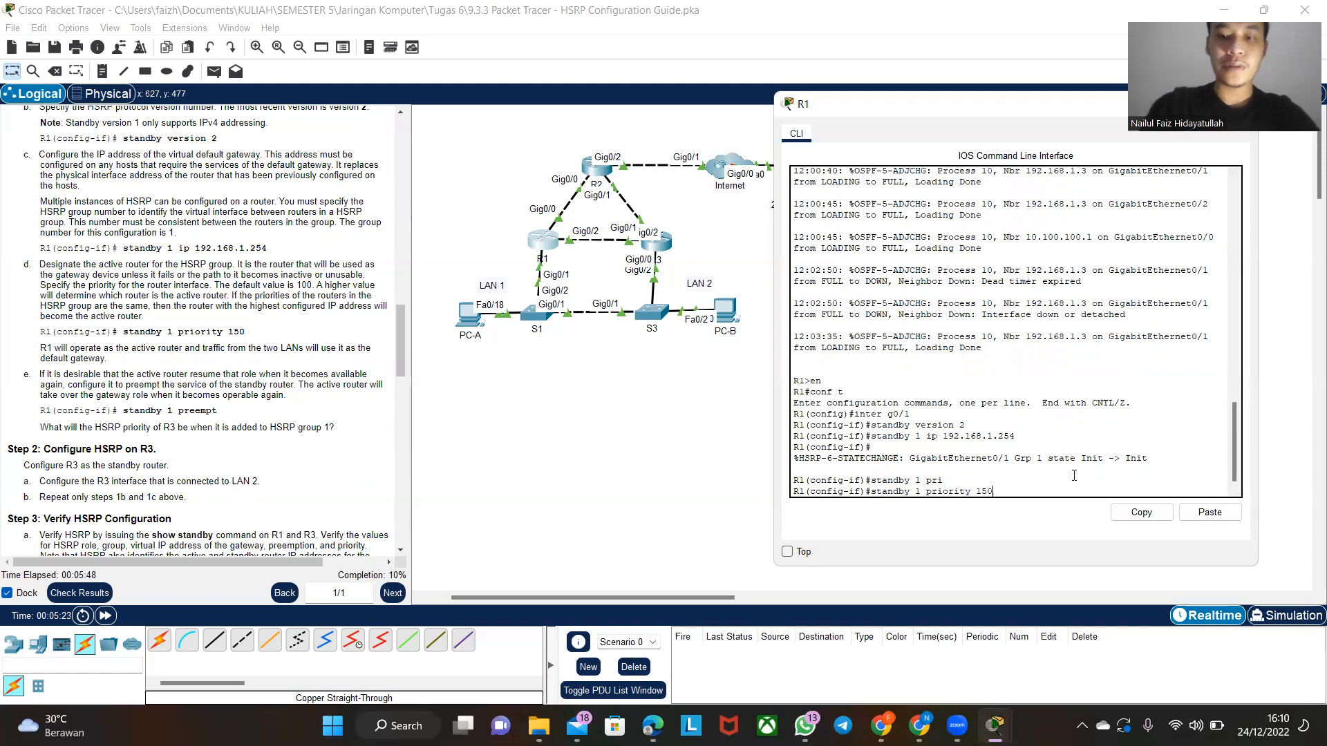
{"action": "key", "text": "Return"}
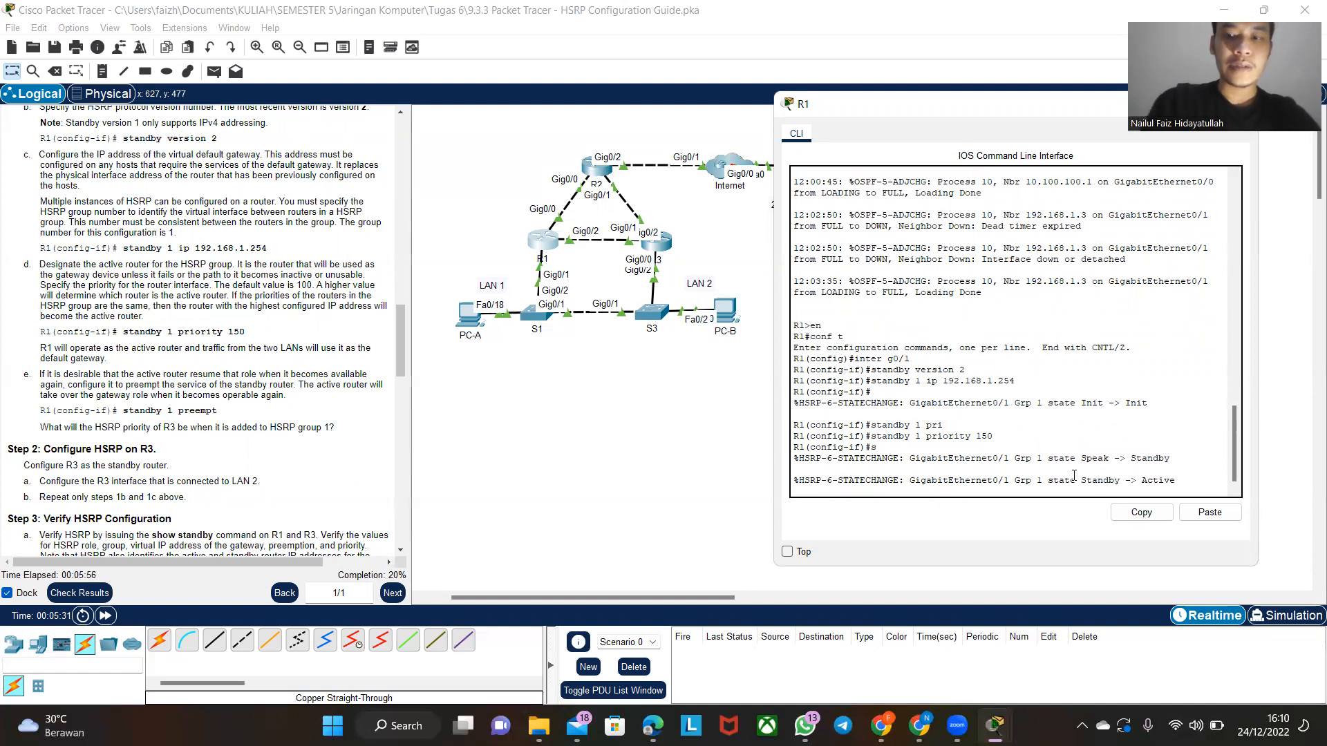
{"action": "key", "text": "Return"}
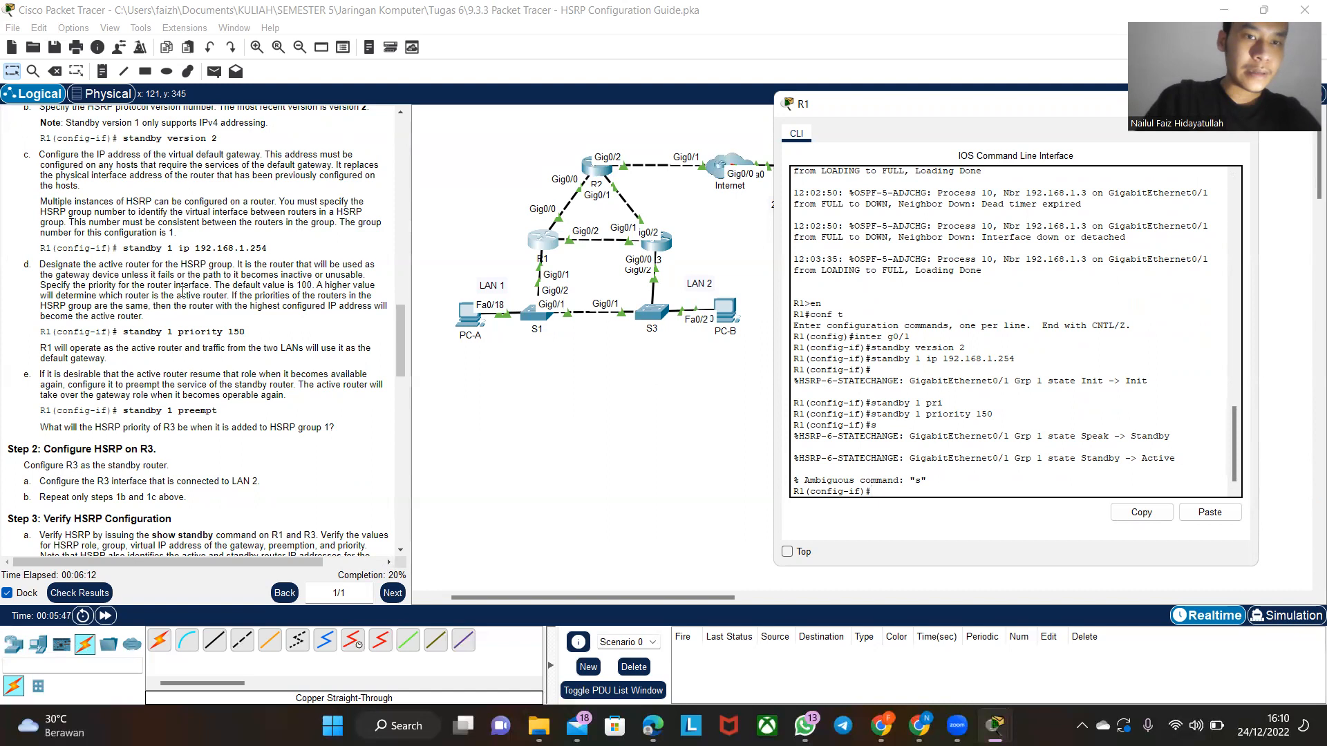
- List the available options of the standby 1 command on R1 with the ? help
{"action": "left_click_drag", "start_coordinate": [253, 285], "coordinate": [312, 286]}
{"action": "left_click", "coordinate": [548, 249]}
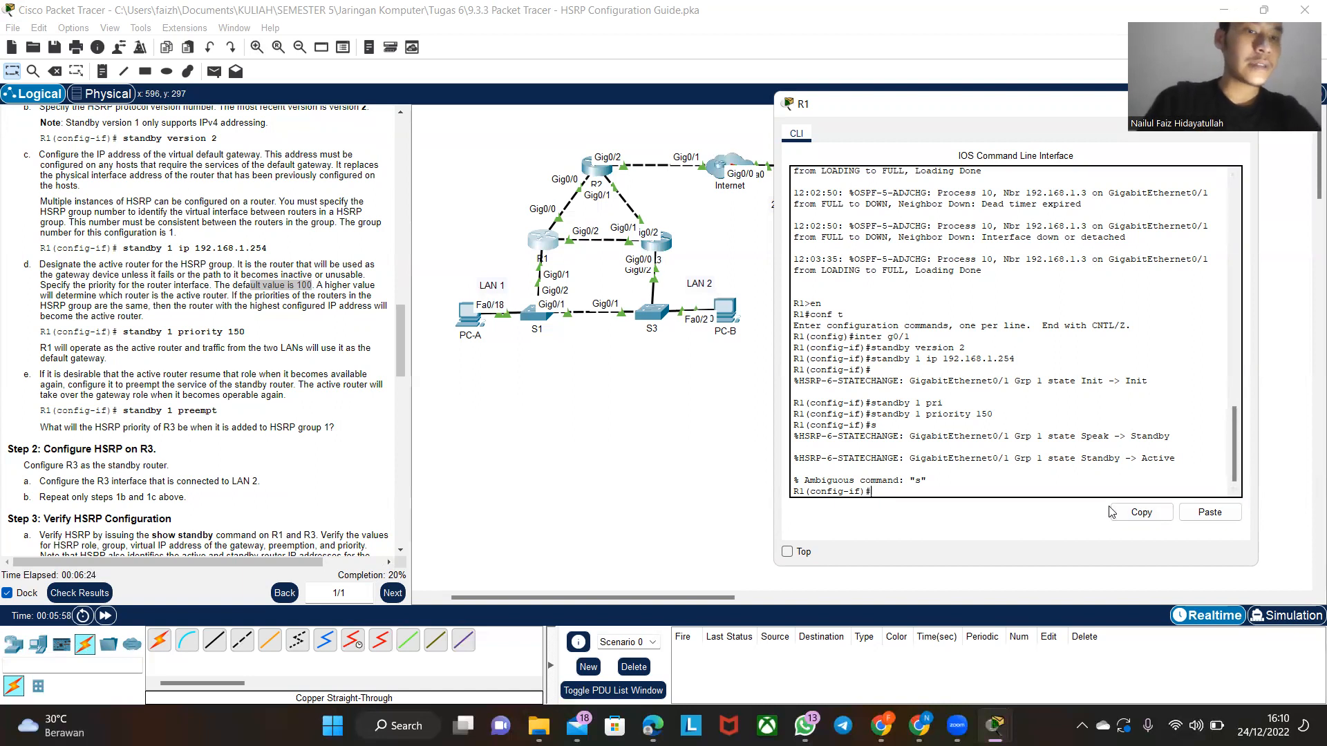
{"action": "type", "text": "adnbt"}
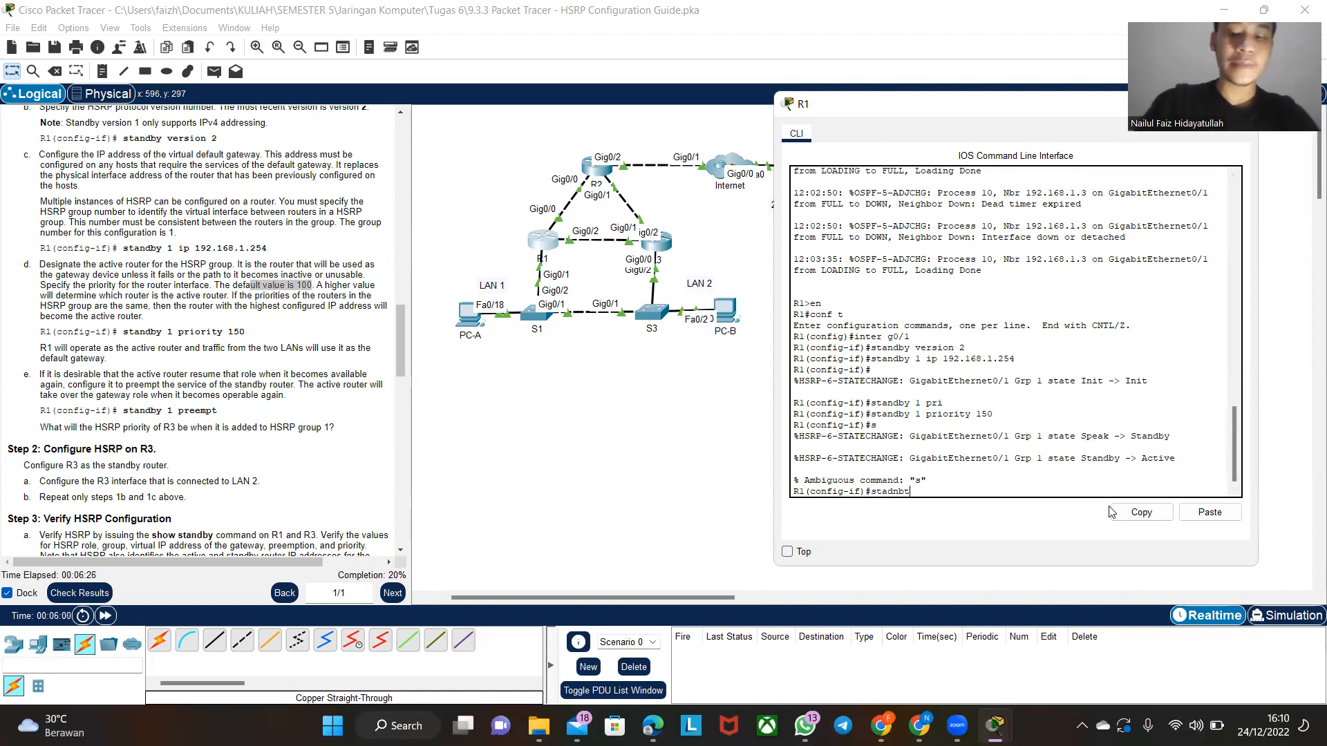
{"action": "type", "text": " 1 pre"}
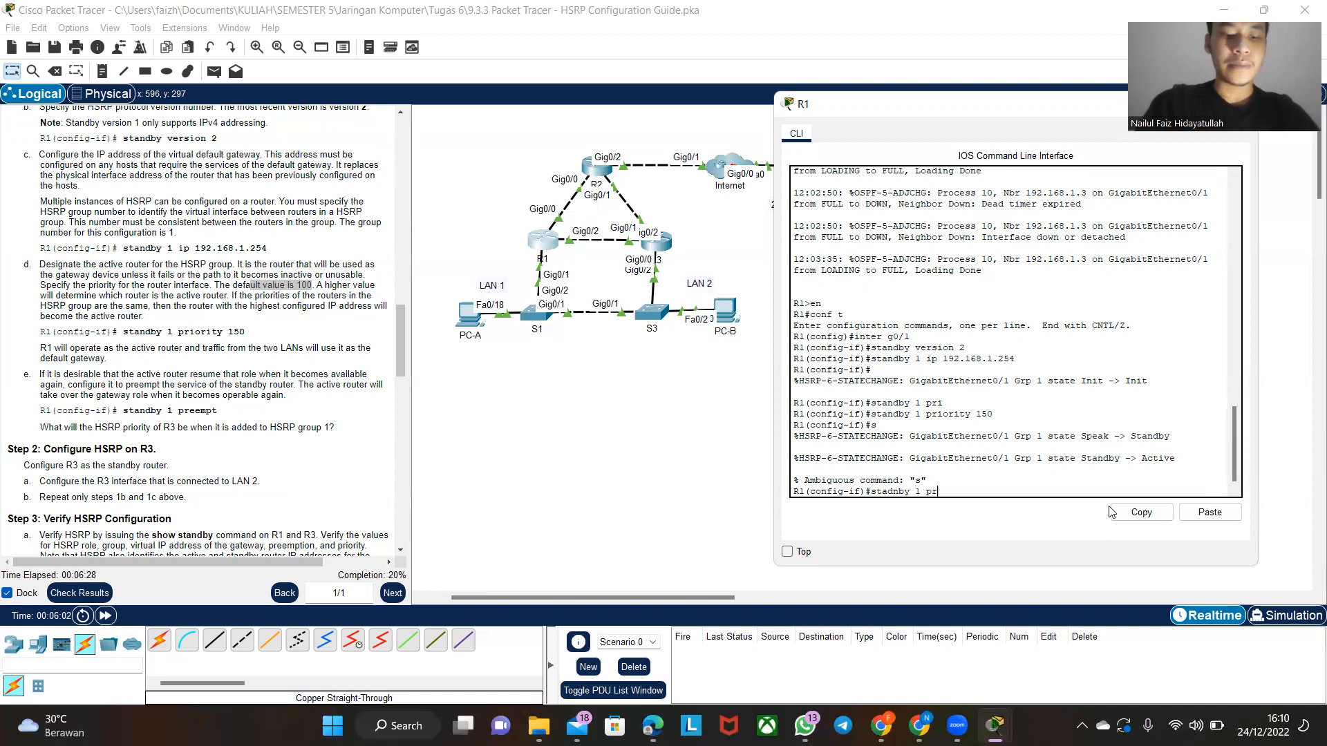
{"action": "key", "text": "BackSpace"}
{"action": "key", "text": "BackSpace"}
{"action": "key", "text": "BackSpace"}
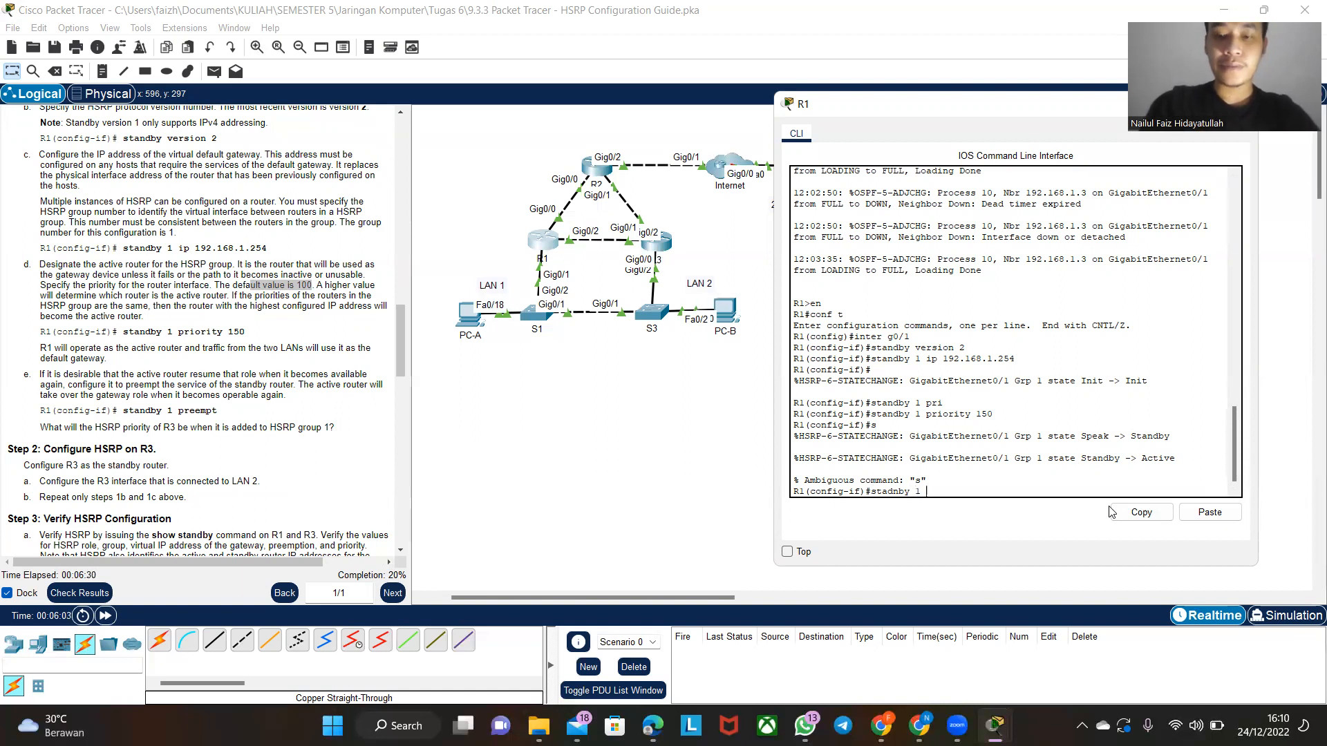
{"action": "key", "text": "Caps_Lock"}
{"action": "key", "text": "Caps_Lock"}
{"action": "type", "text": "?"}
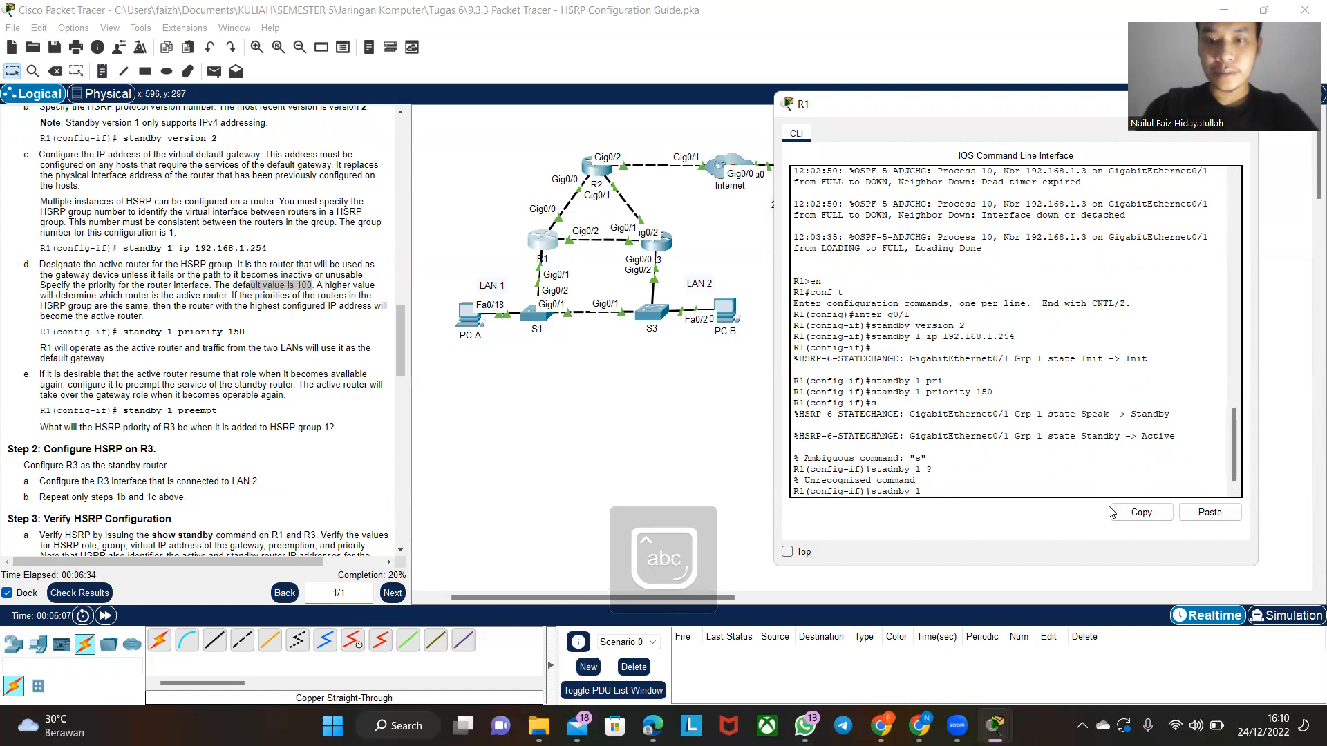
{"action": "key", "text": "BackSpace"}
{"action": "key", "text": "BackSpace"}
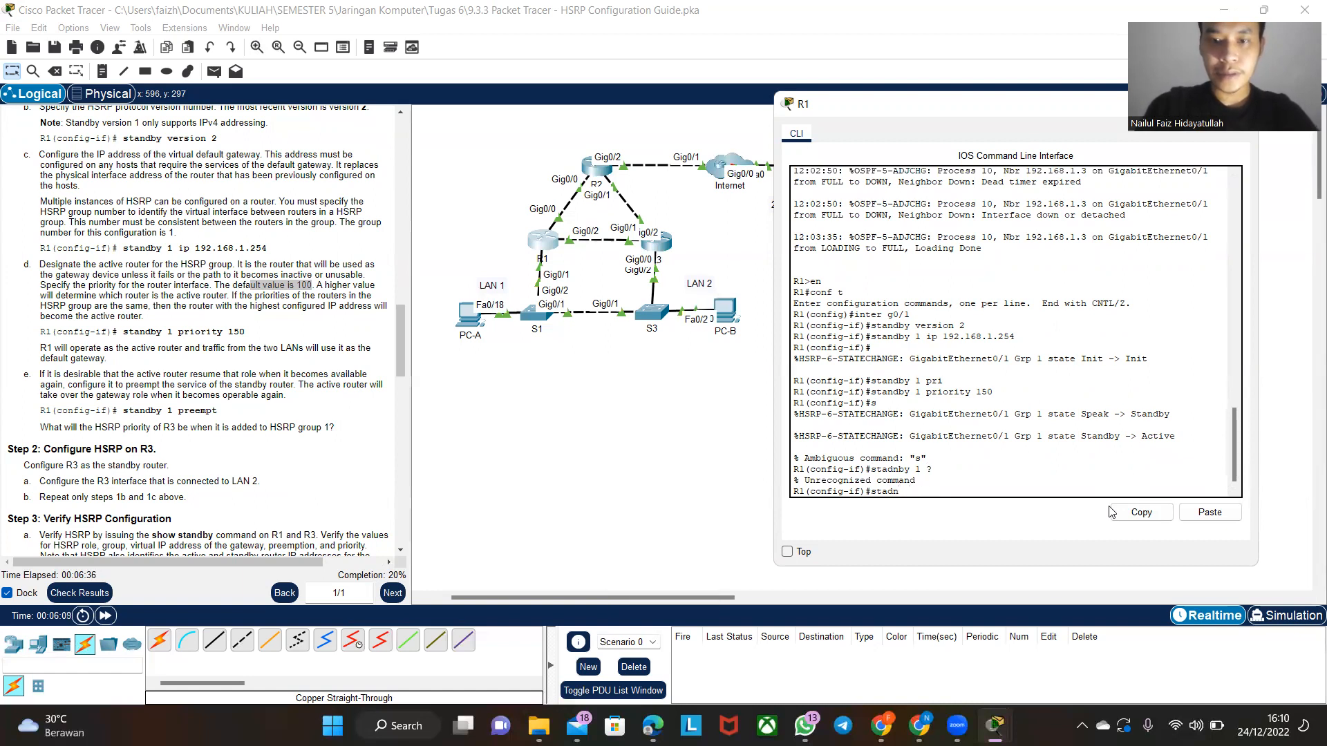
{"action": "key", "text": "BackSpace"}
{"action": "type", "text": "ndb"}
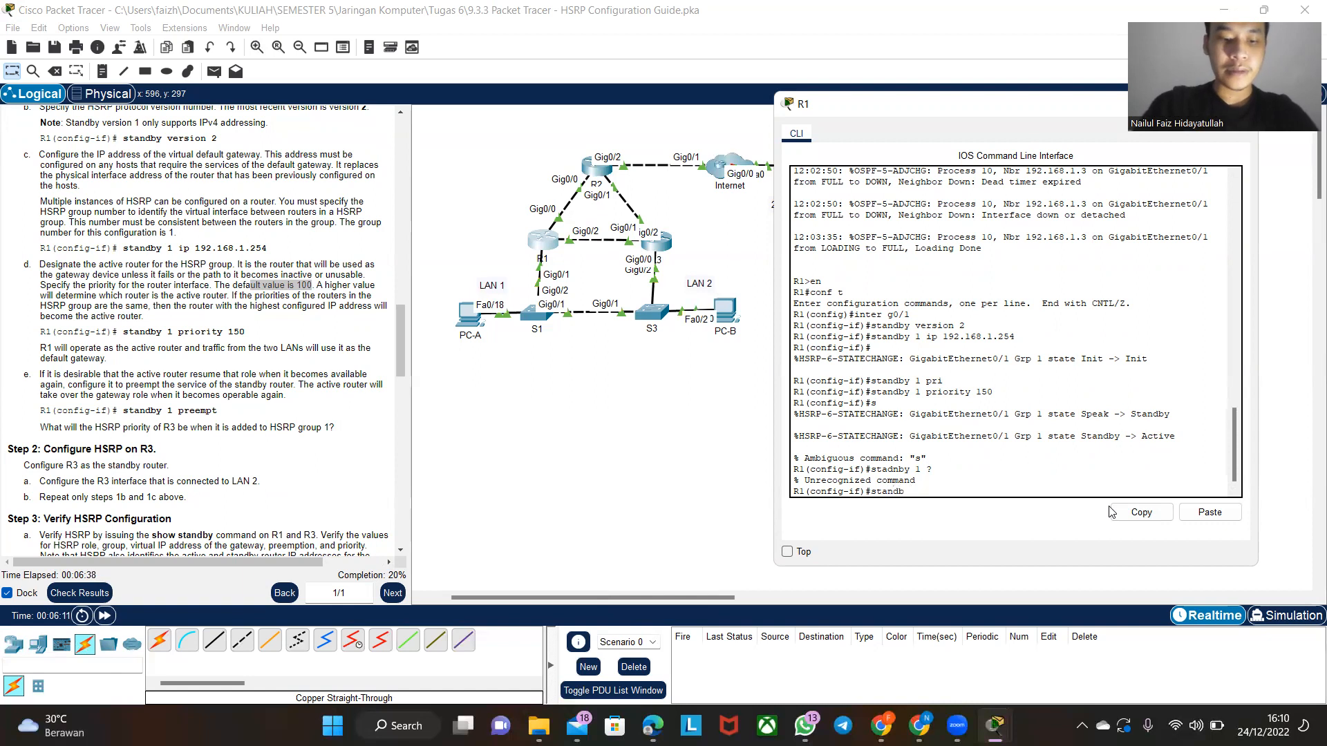
{"action": "type", "text": "y 1 ?"}
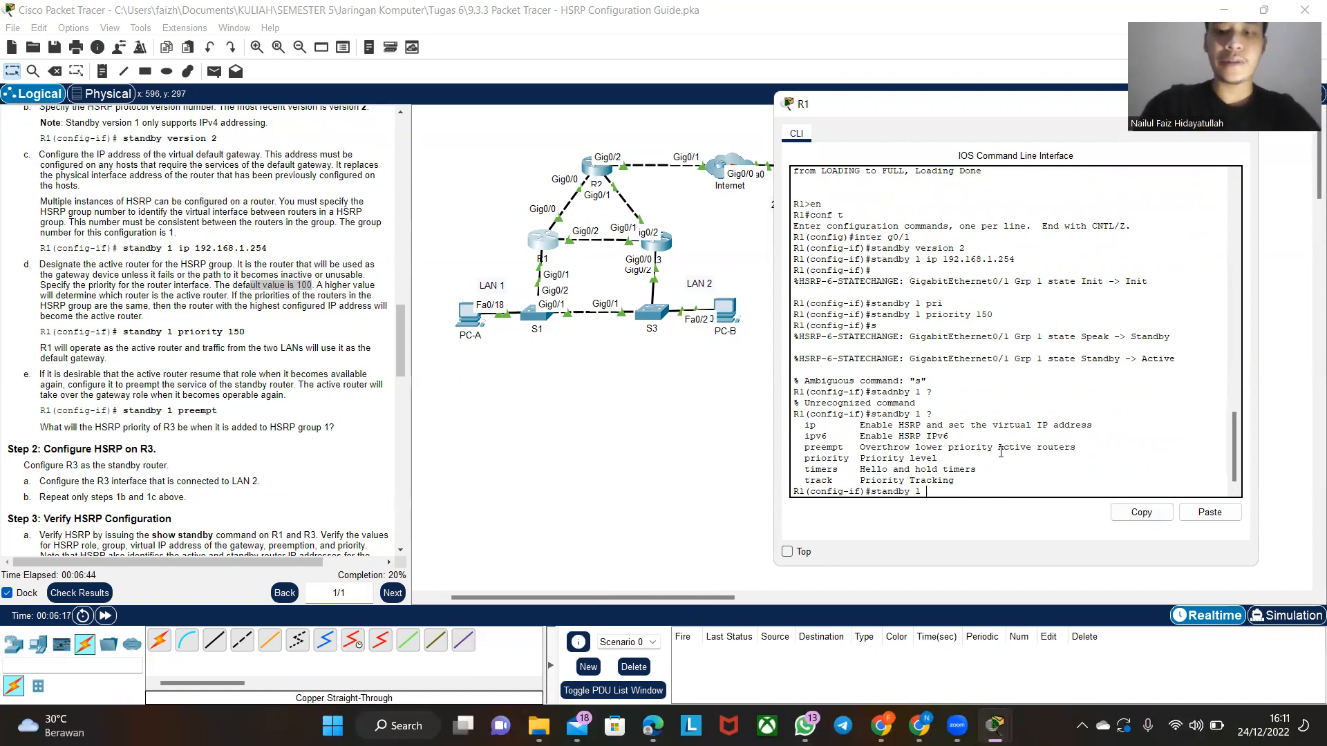
{"action": "type", "text": "pre"}
- Enable preemption for HSRP group 1 on R1's g0/1 with standby 1 preempt
{"action": "key", "text": "Tab"}
{"action": "key", "text": "Return"}
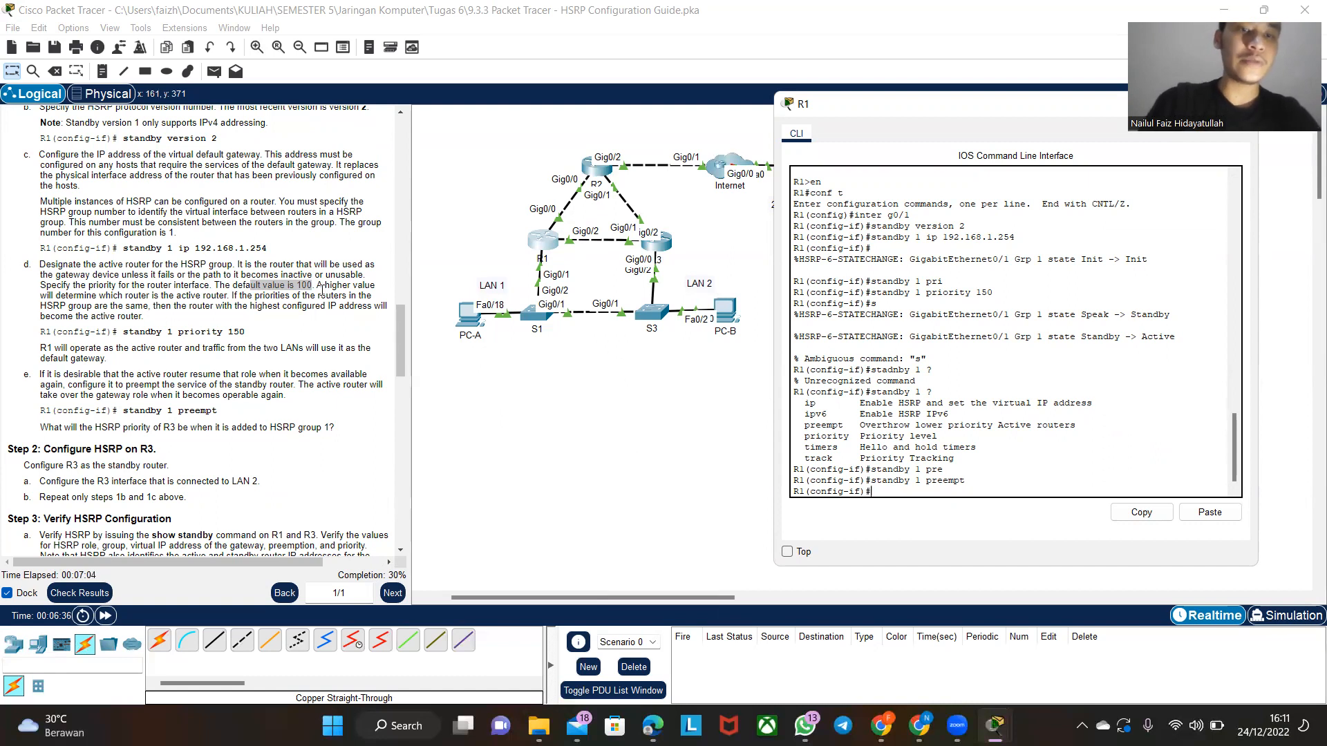
- Open router R3's command line, enter global configuration mode with en and conf t, and place its window clear of the R1–R3 topology
{"action": "scroll", "coordinate": [164, 447], "scroll_direction": "down", "scroll_amount": 3}
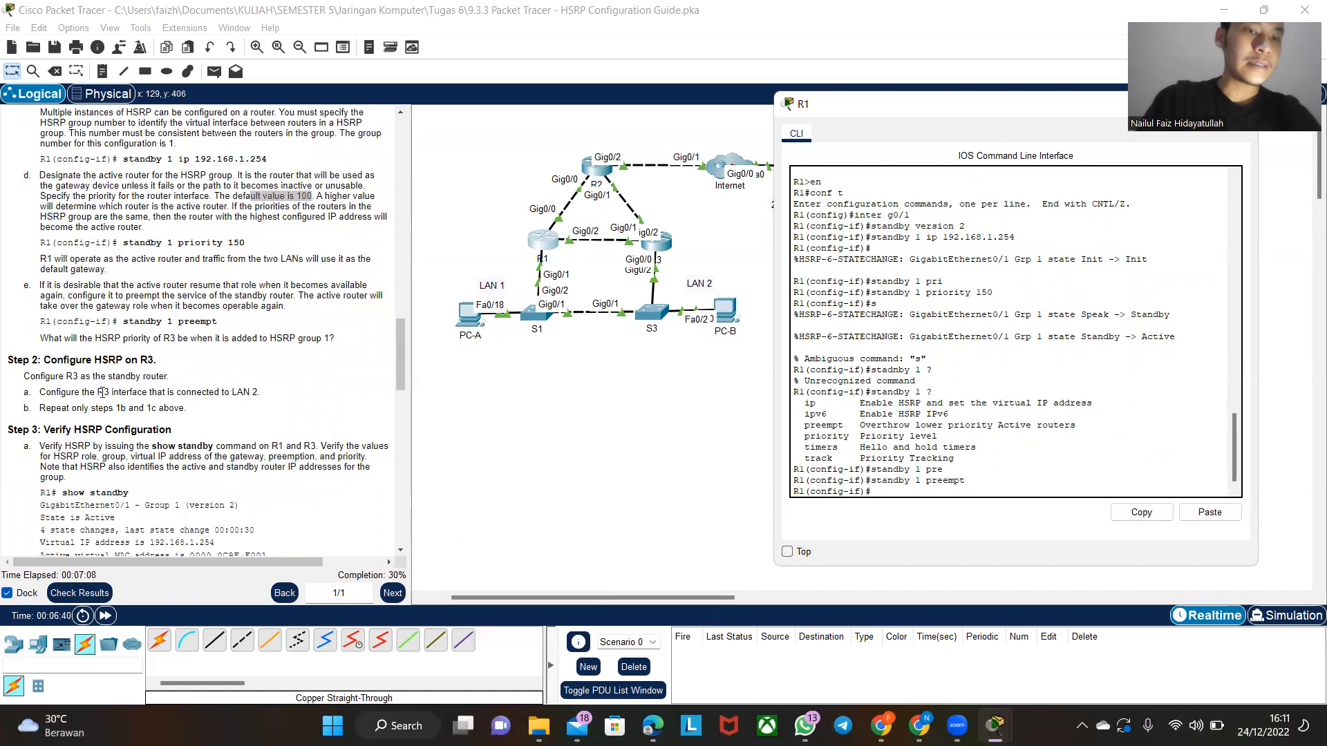
{"action": "left_click", "coordinate": [657, 245]}
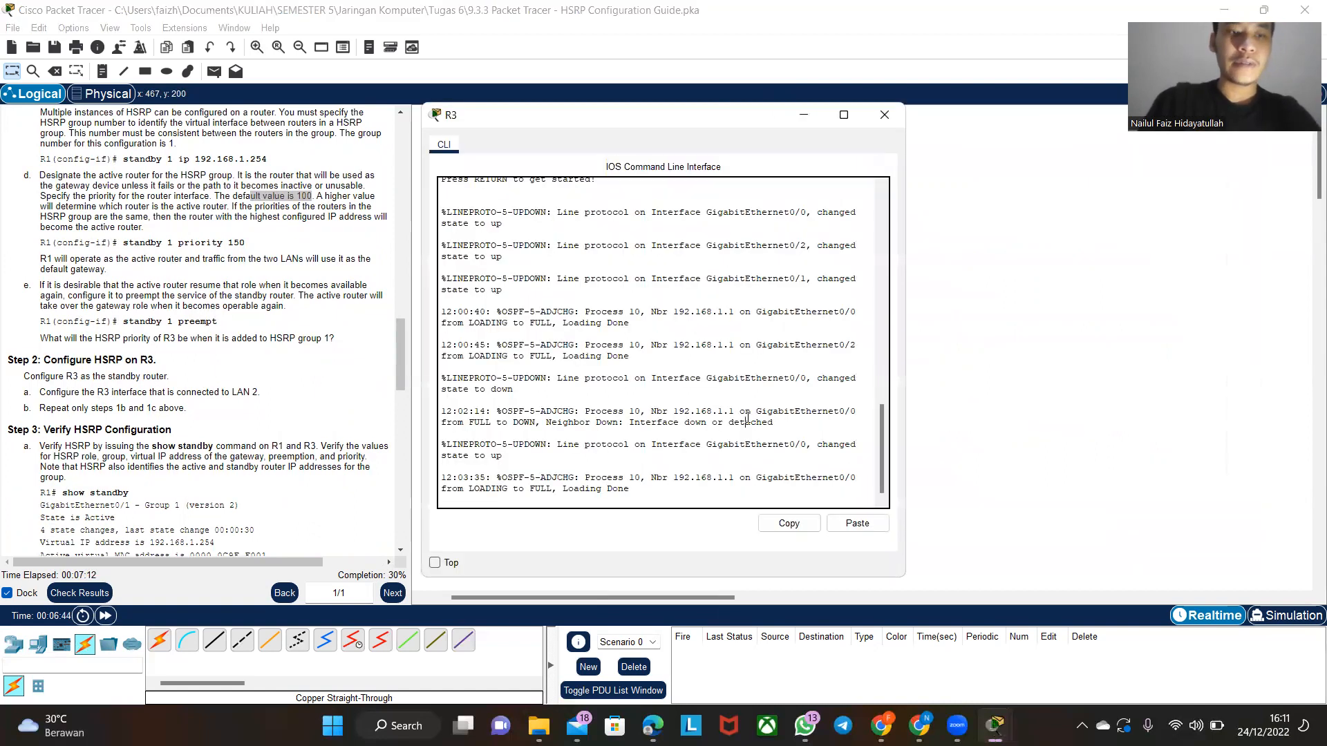
{"action": "key", "text": "Return"}
{"action": "type", "text": "en"}
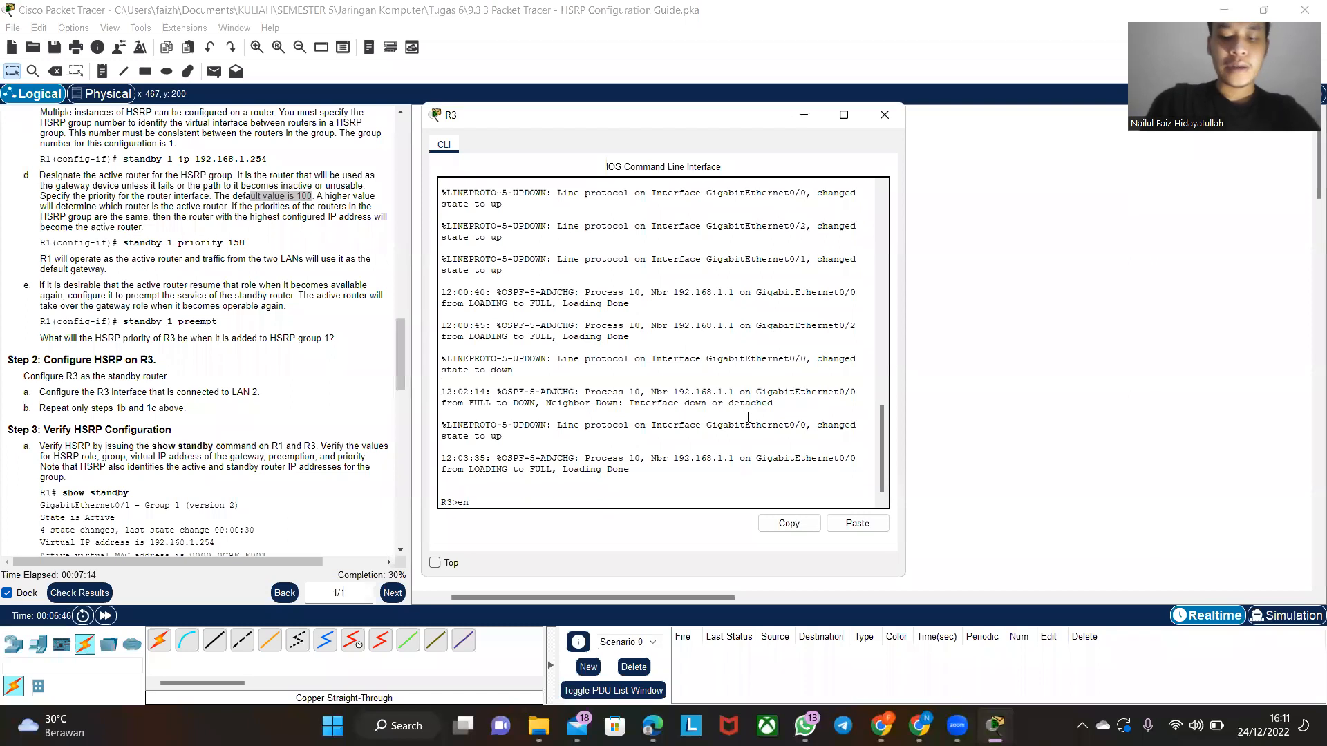
{"action": "key", "text": "Return"}
{"action": "type", "text": "conf t"}
{"action": "key", "text": "Return"}
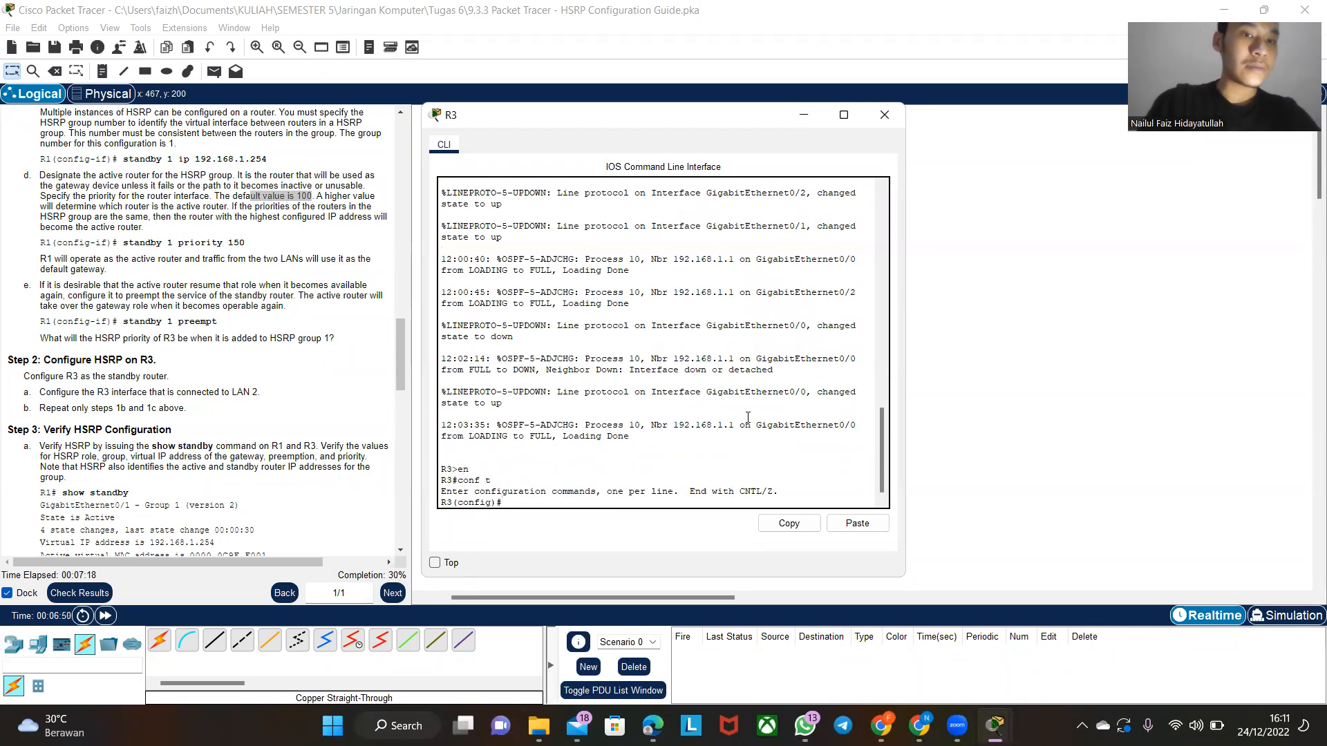
{"action": "left_click_drag", "start_coordinate": [777, 112], "coordinate": [1062, 115]}
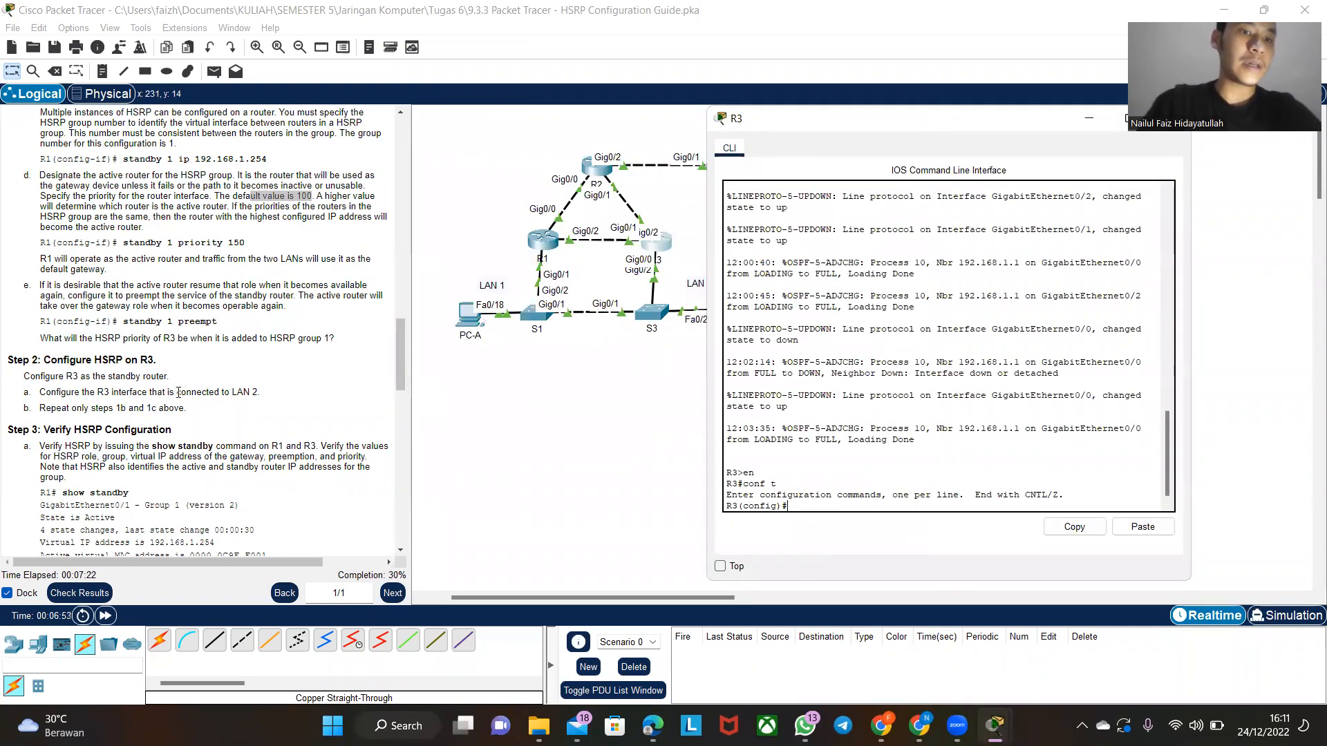
- Enter configuration of R3's LAN 2 interface with inter g0/0
{"action": "scroll", "coordinate": [174, 404], "scroll_direction": "up", "scroll_amount": 5}
{"action": "scroll", "coordinate": [178, 392], "scroll_direction": "down", "scroll_amount": 1}
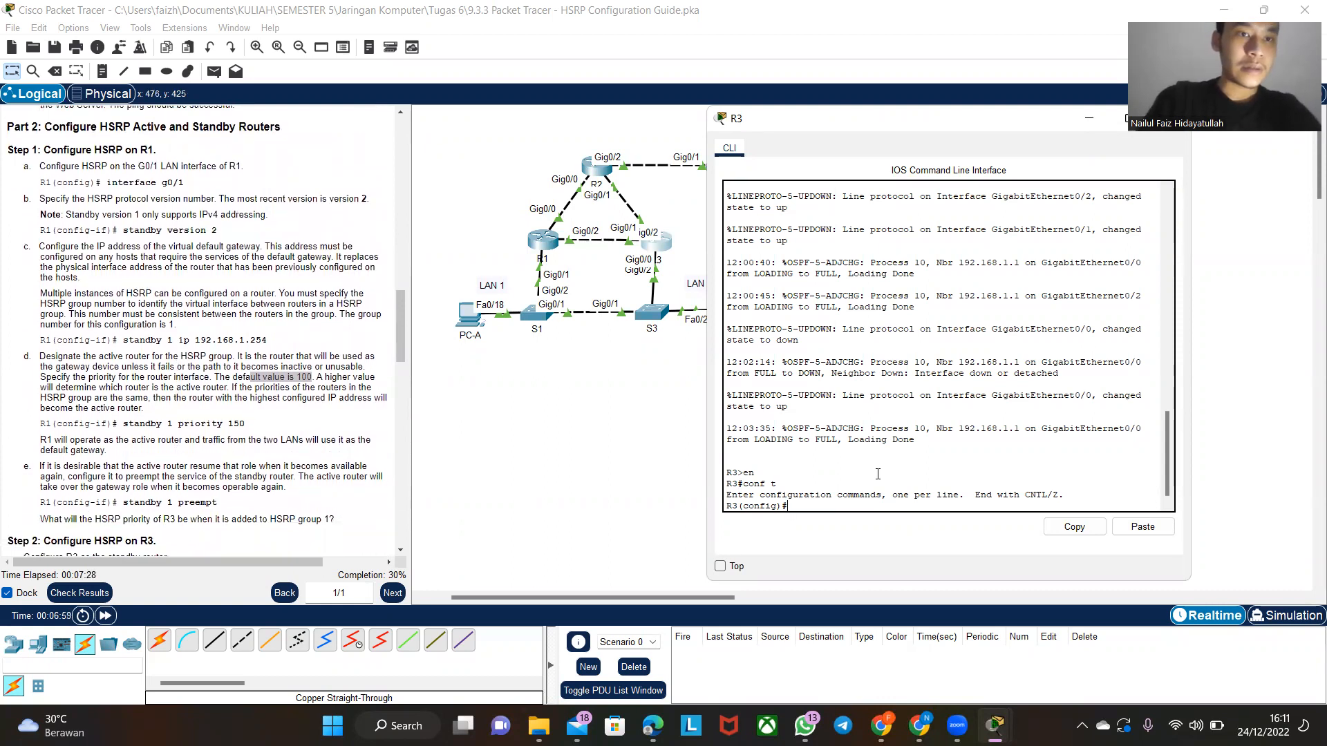
{"action": "type", "text": "inter"}
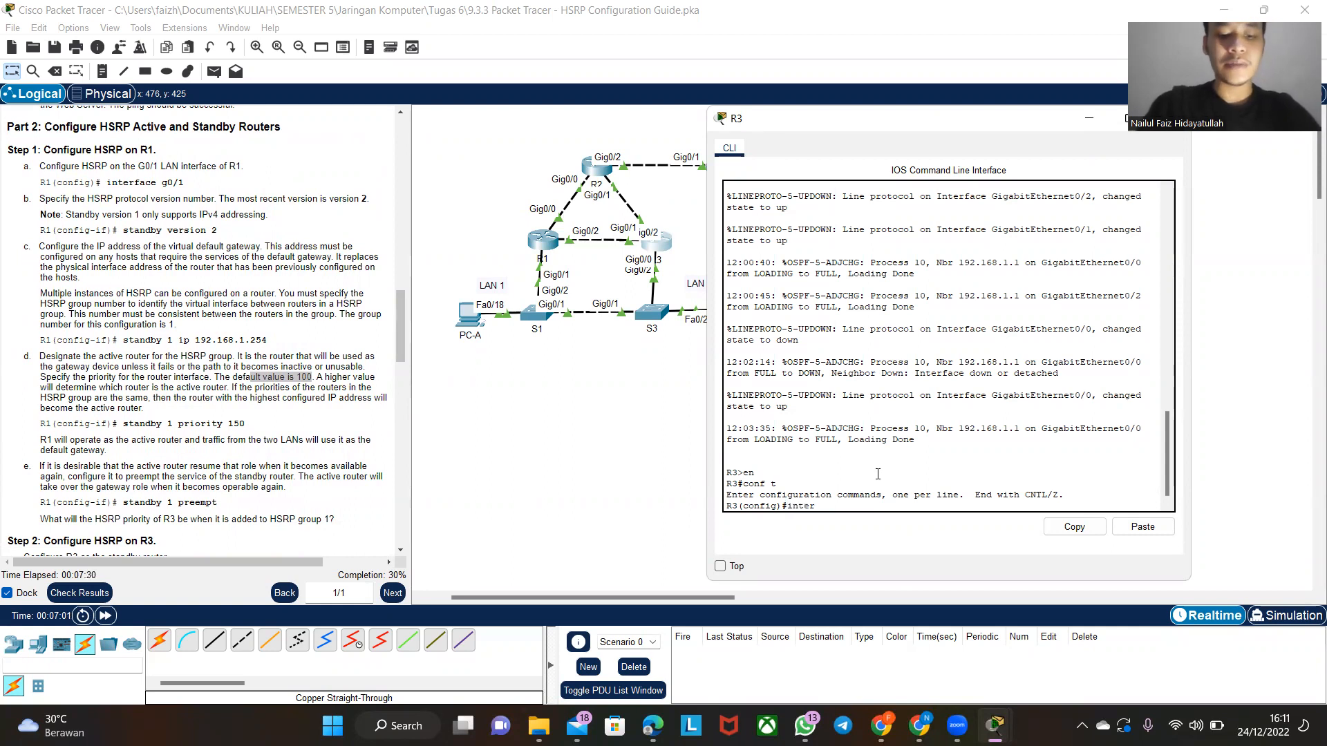
{"action": "type", "text": " g0/0"}
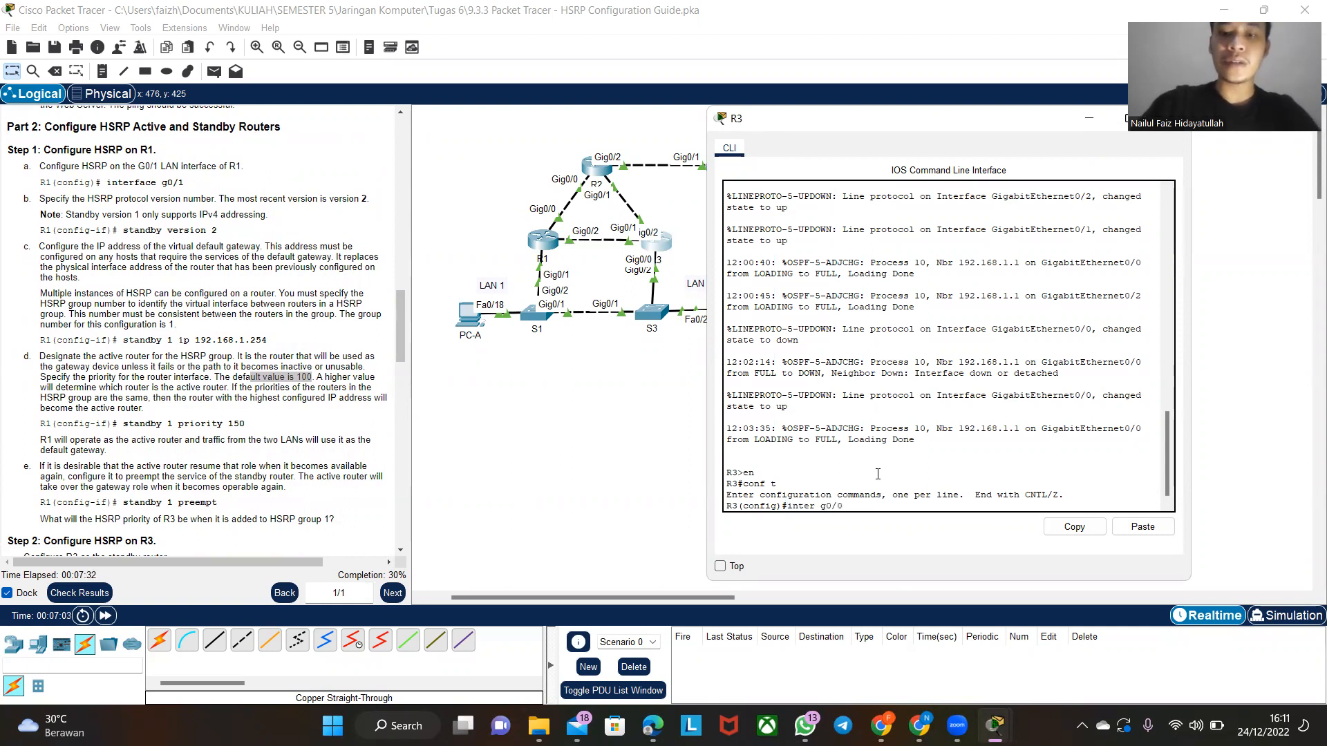
{"action": "key", "text": "Return"}
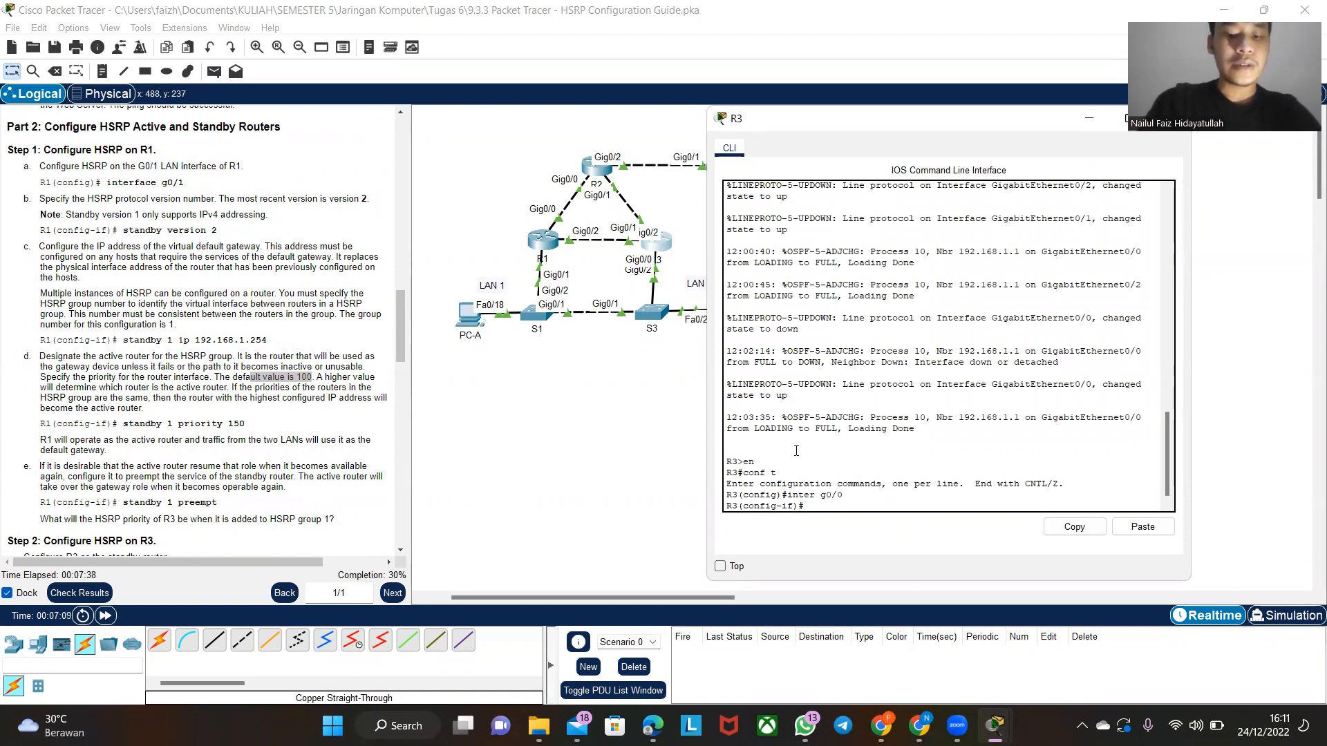
- Set the HSRP protocol version on R3's g0/0 with standby version 2
{"action": "type", "text": "standby "}
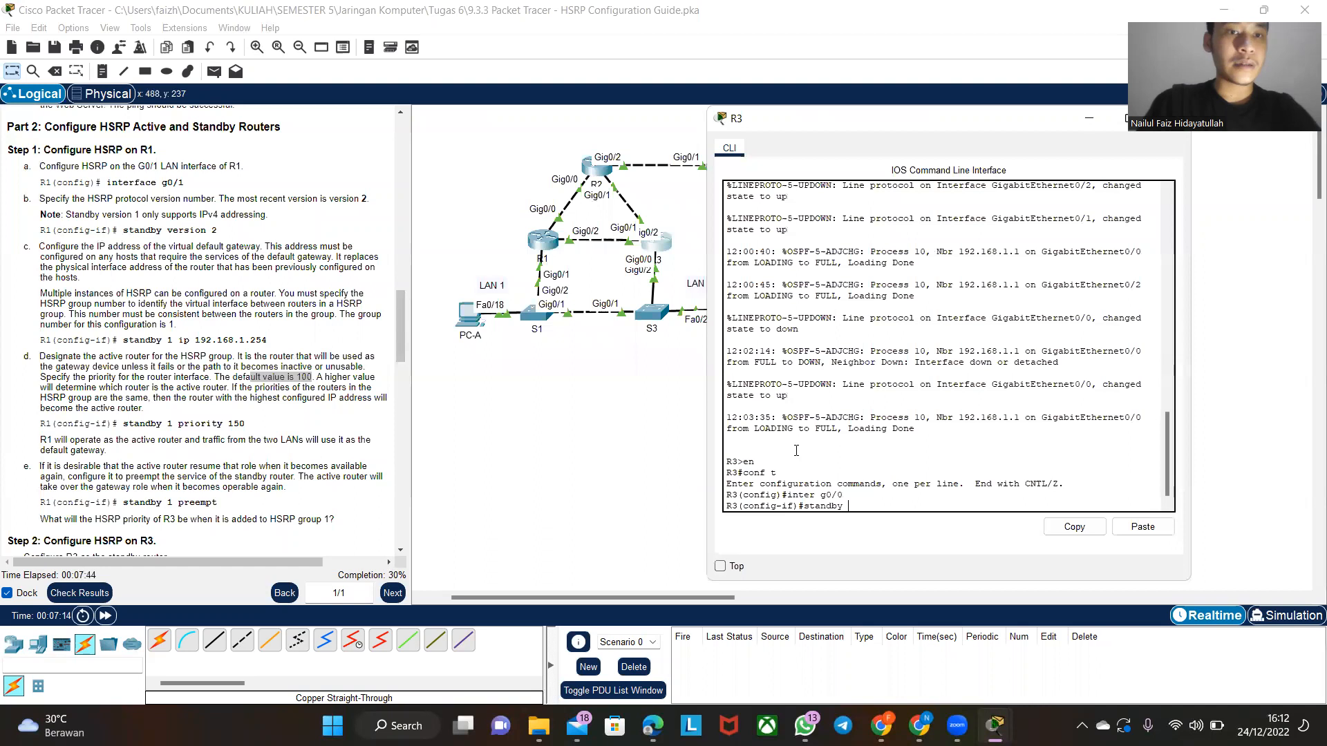
{"action": "type", "text": "version 2"}
{"action": "key", "text": "Return"}
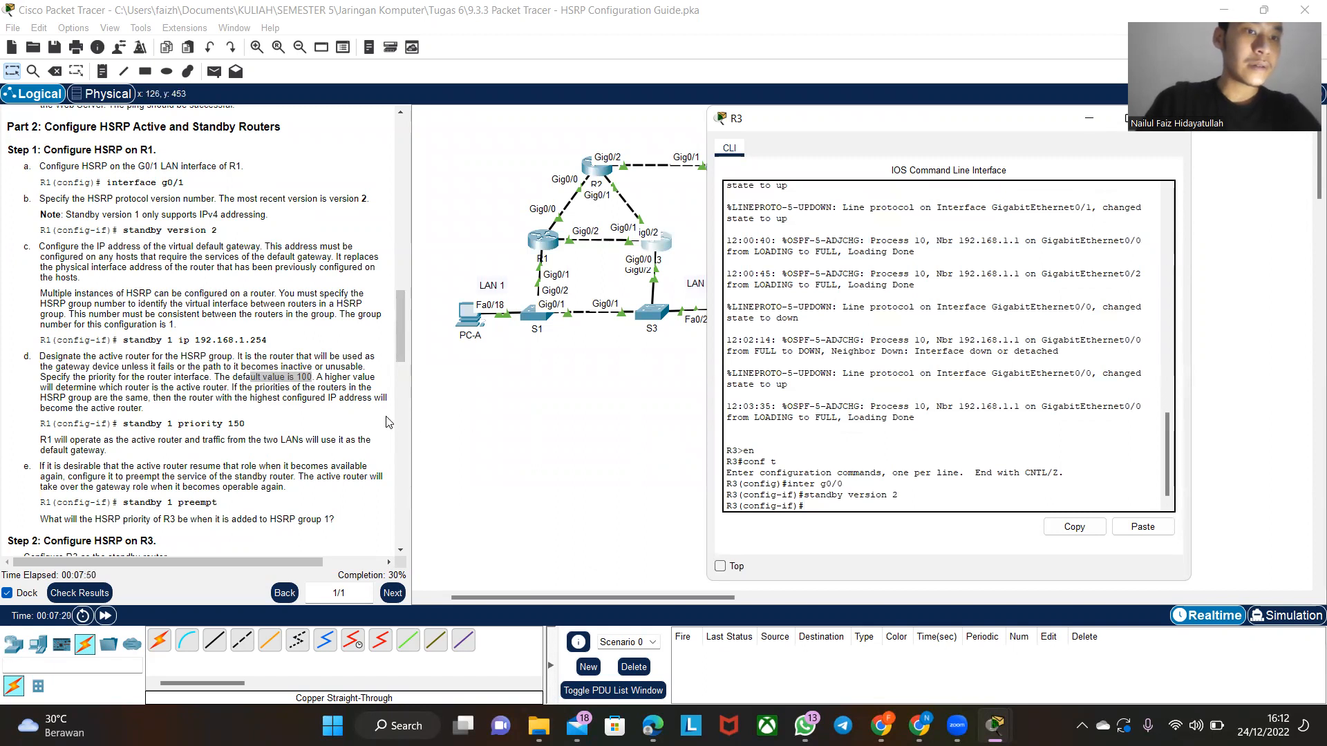
- Configure the HSRP group 1 virtual gateway on R3's g0/0 with standby 1 ip 192.168.1.254
{"action": "scroll", "coordinate": [201, 286], "scroll_direction": "down", "scroll_amount": 3}
{"action": "scroll", "coordinate": [201, 286], "scroll_direction": "up", "scroll_amount": 4}
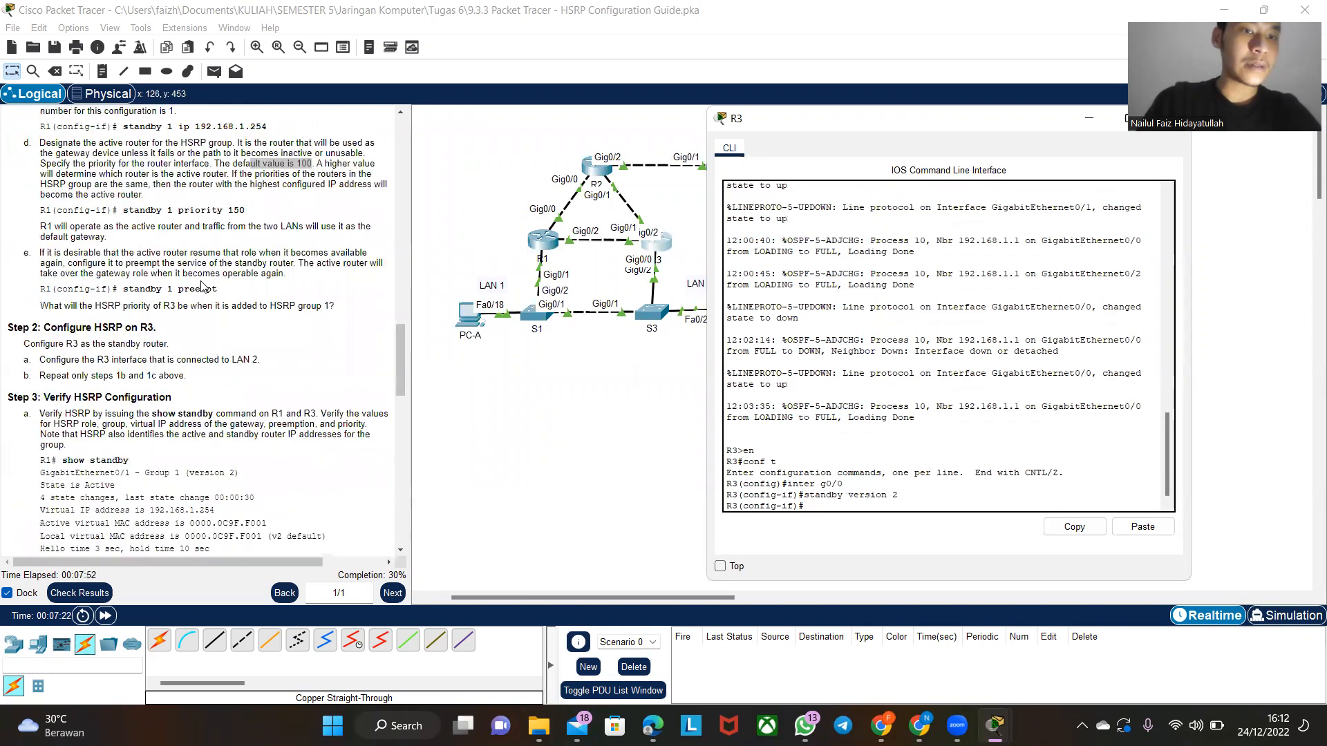
{"action": "type", "text": "standby 1 ip 1921"}
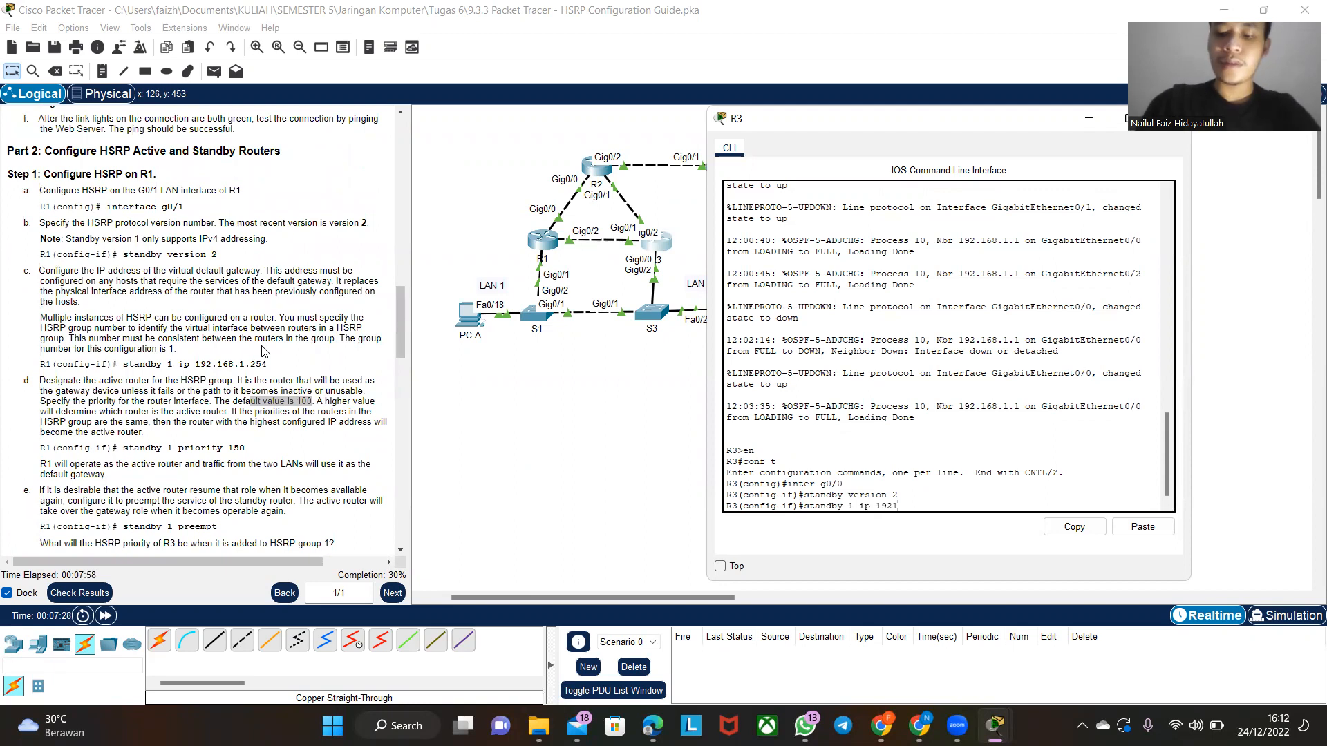
{"action": "key", "text": "BackSpace"}
{"action": "key", "text": "BackSpace"}
{"action": "type", "text": ".1681.254"}
{"action": "key", "text": "Return"}
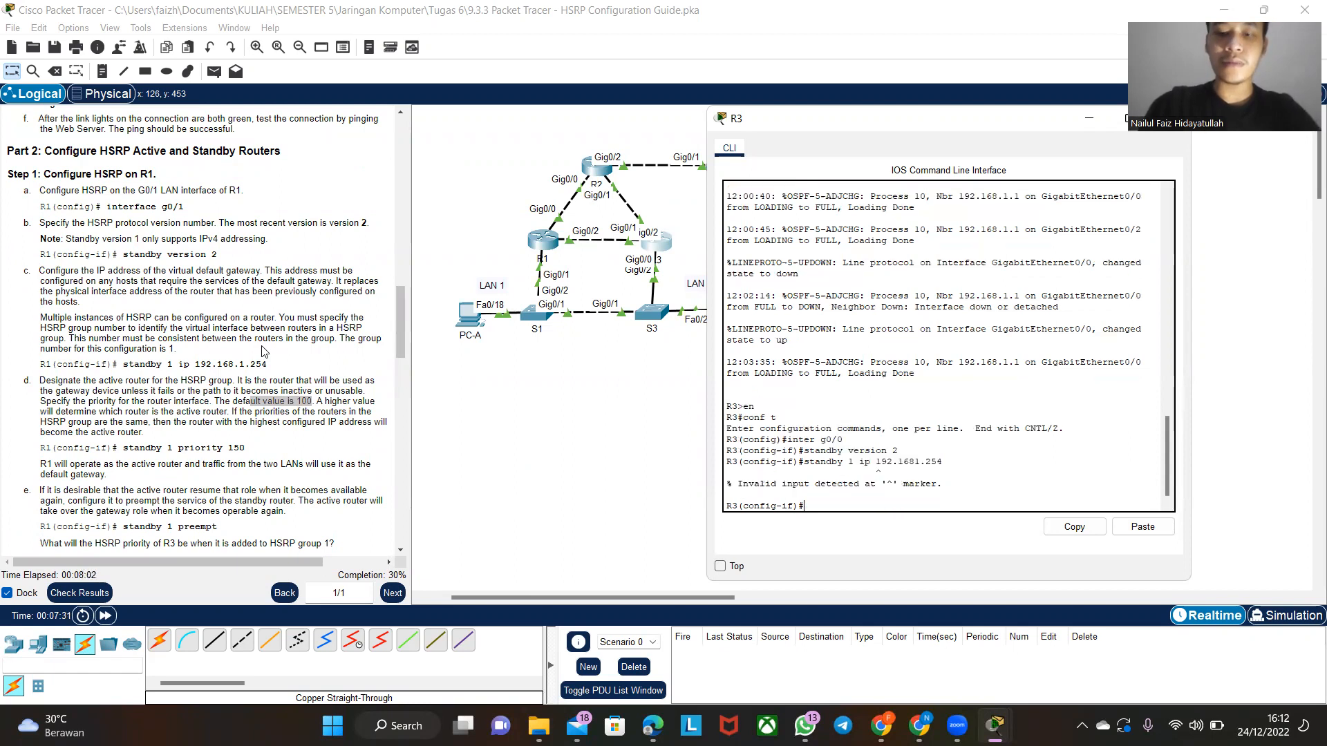
{"action": "key", "text": "Up"}
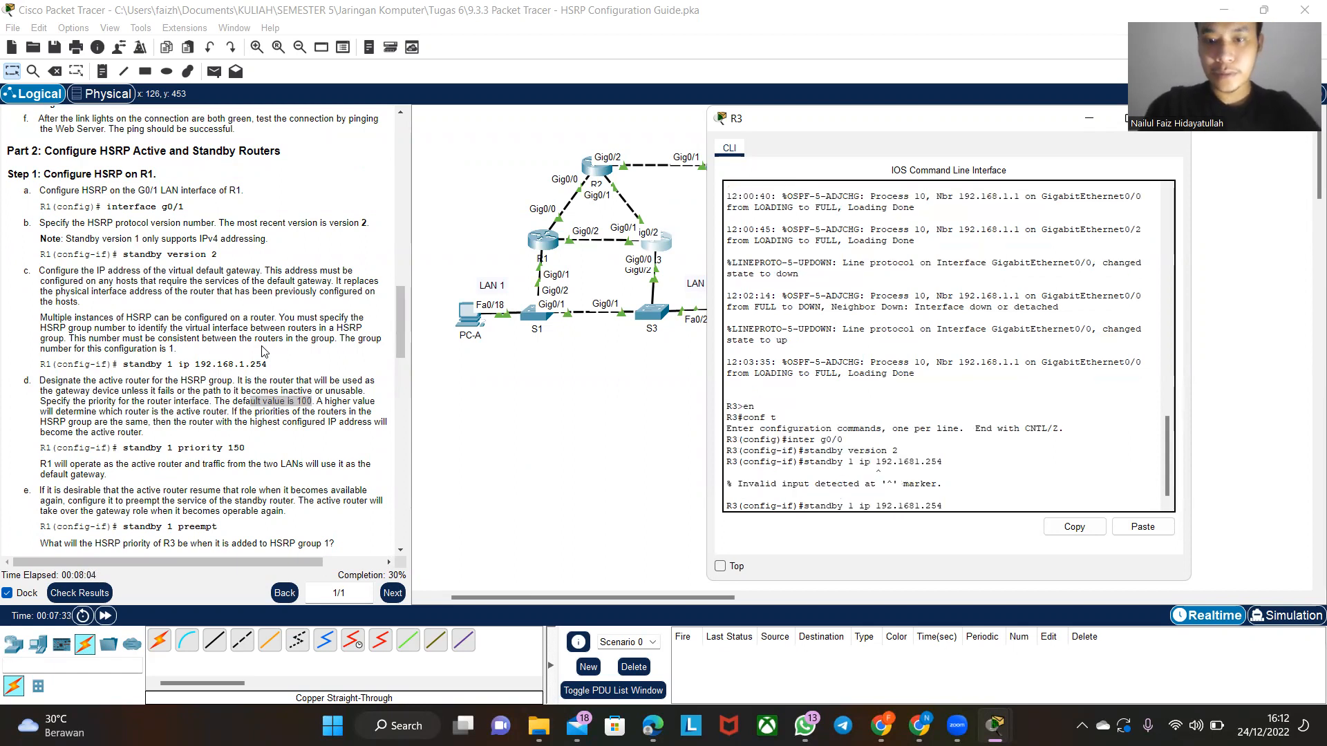
{"action": "type", "text": "."}
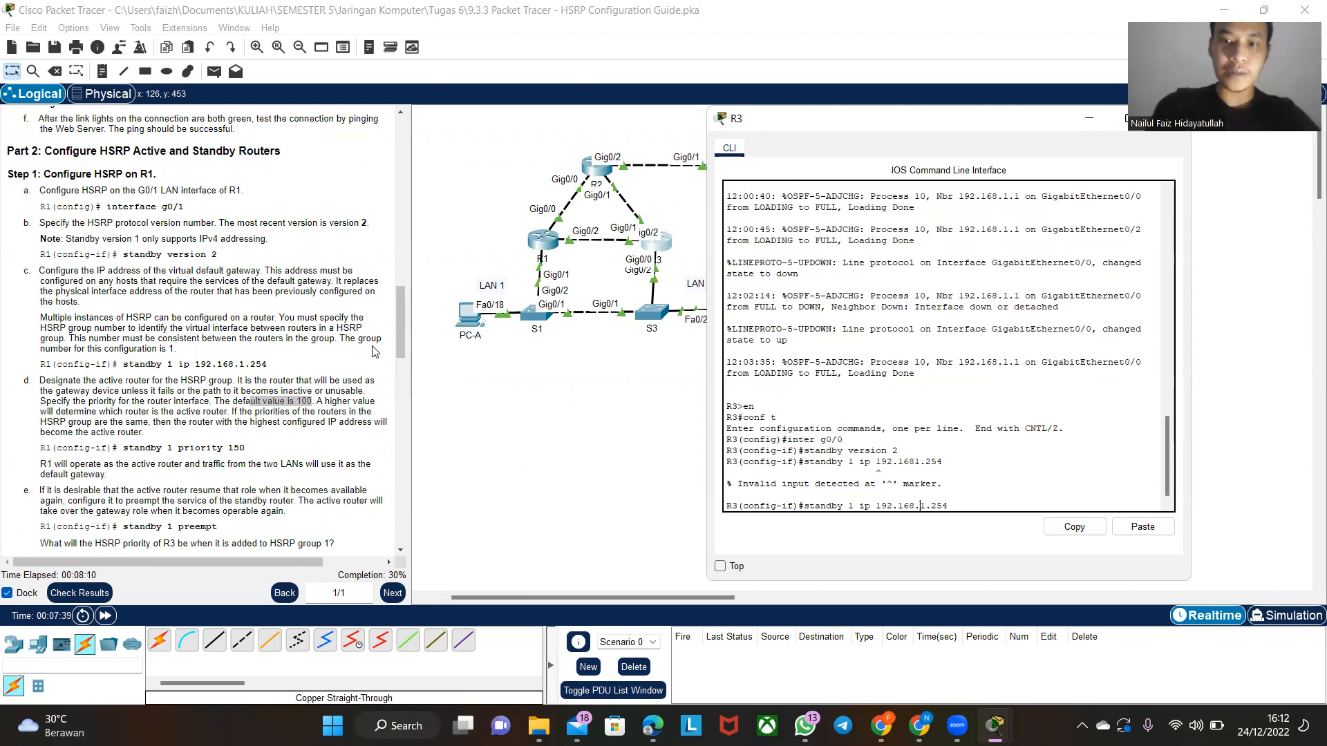
{"action": "key", "text": "Return"}
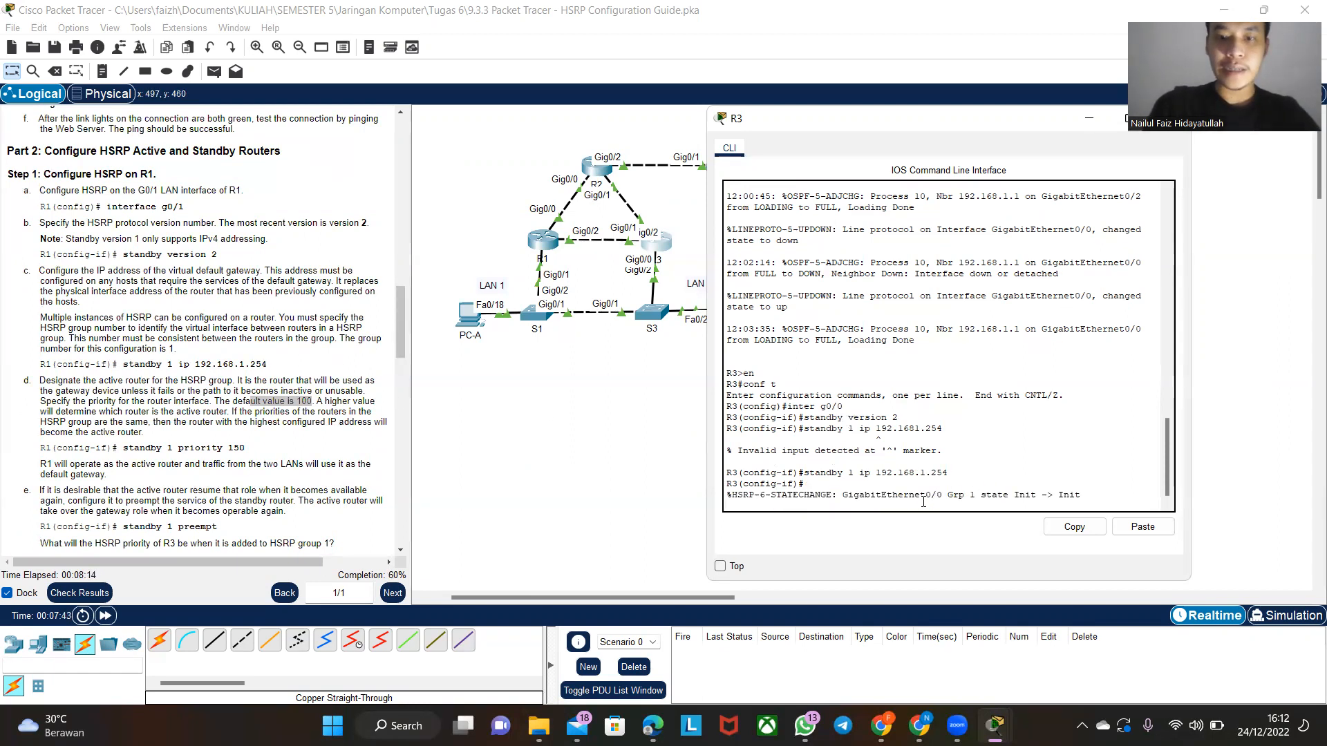
- Read the HSRP verification instructions, open router R1's command line and leave configuration mode with end
{"action": "scroll", "coordinate": [190, 392], "scroll_direction": "down", "scroll_amount": 5}
{"action": "scroll", "coordinate": [190, 393], "scroll_direction": "up", "scroll_amount": 1}
{"action": "scroll", "coordinate": [190, 392], "scroll_direction": "down", "scroll_amount": 5}
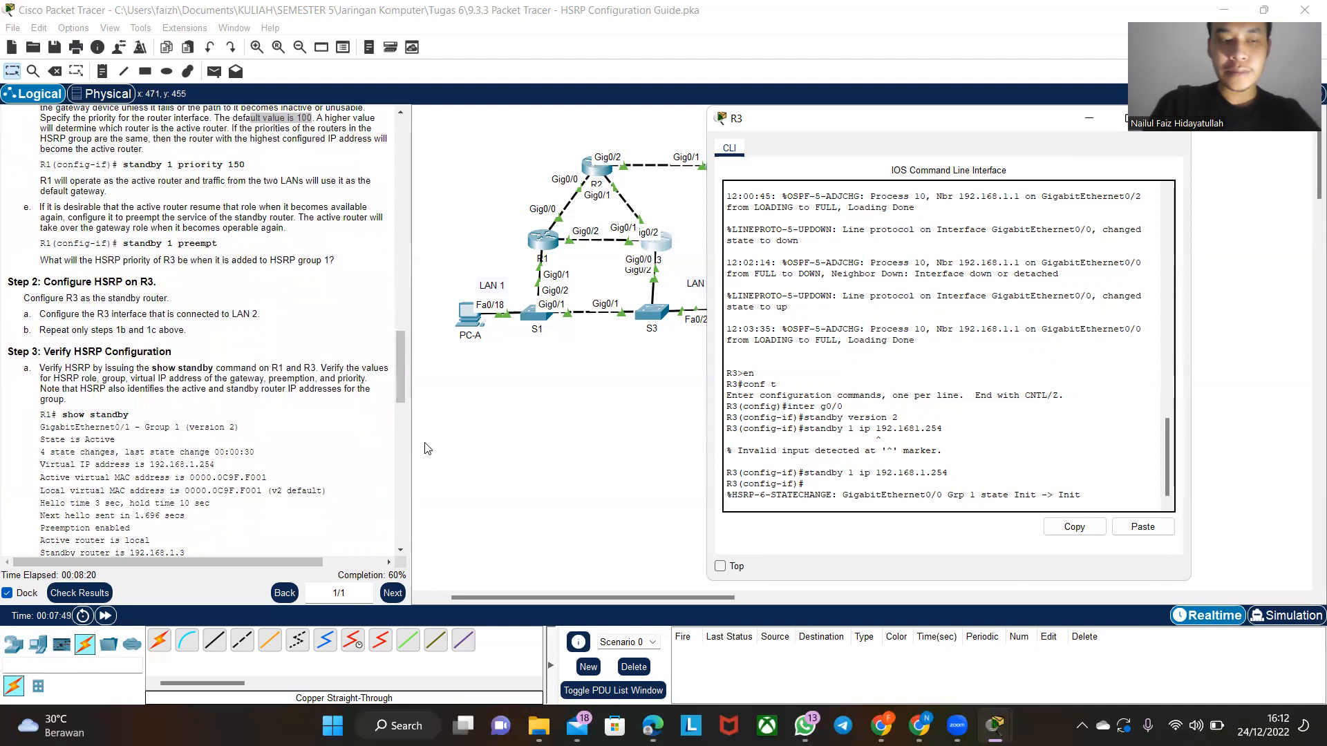
{"action": "scroll", "coordinate": [181, 477], "scroll_direction": "down", "scroll_amount": 3}
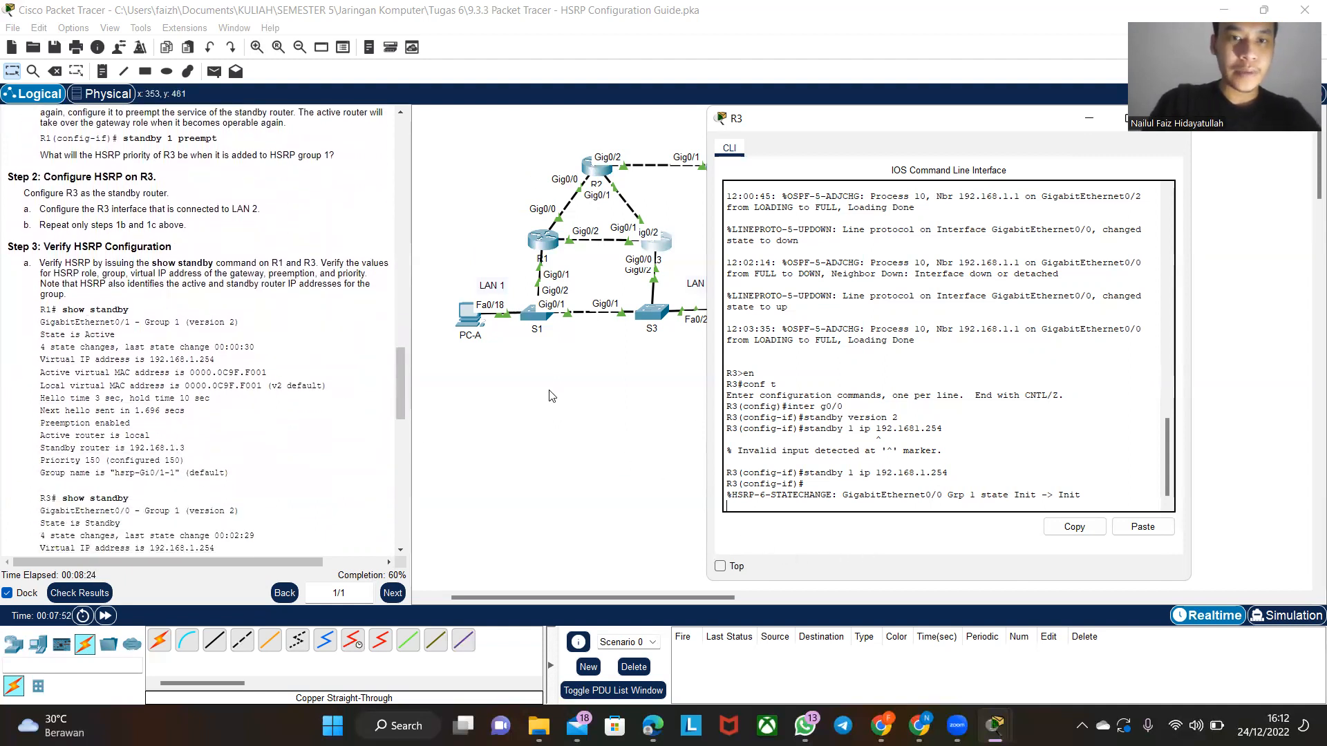
{"action": "left_click", "coordinate": [551, 243]}
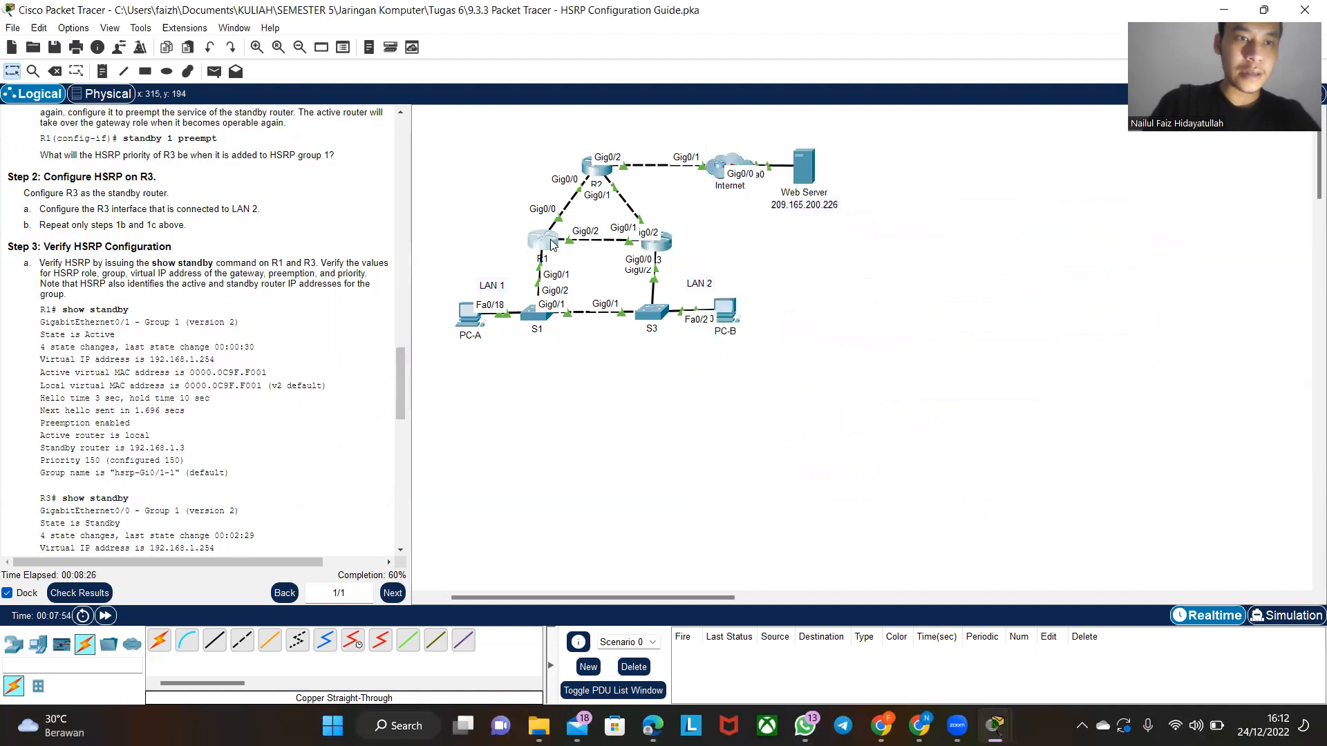
{"action": "type", "text": "end"}
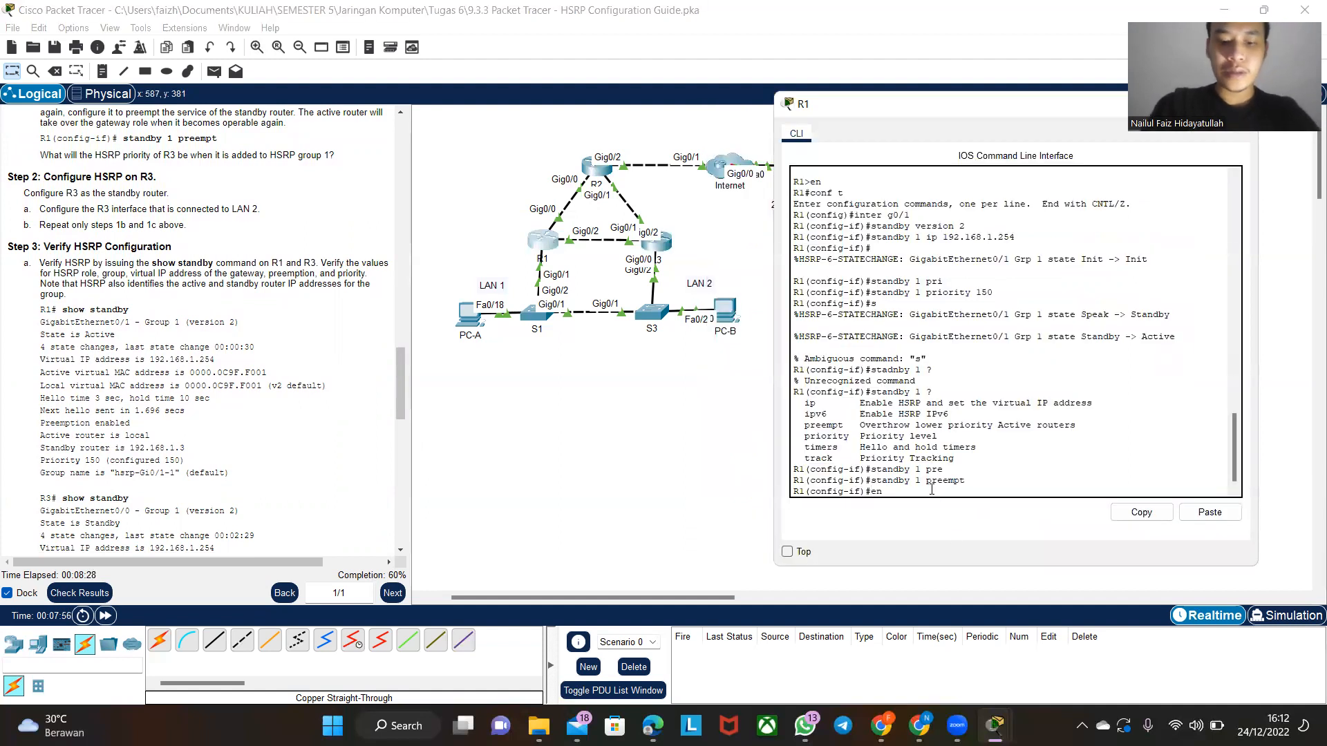
{"action": "key", "text": "Return"}
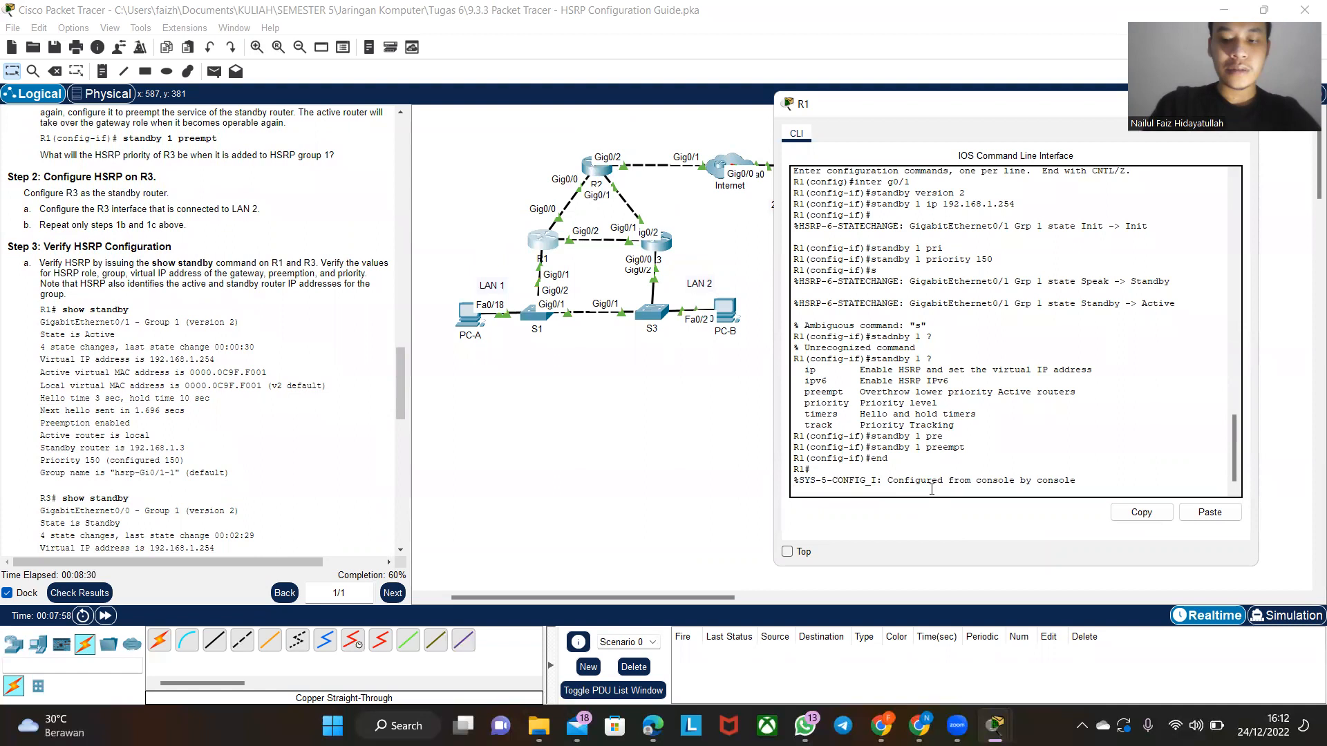
- Display R1's detailed HSRP information with show standby
{"action": "key", "text": "Return"}
{"action": "key", "text": "Return"}
{"action": "type", "text": "show standby"}
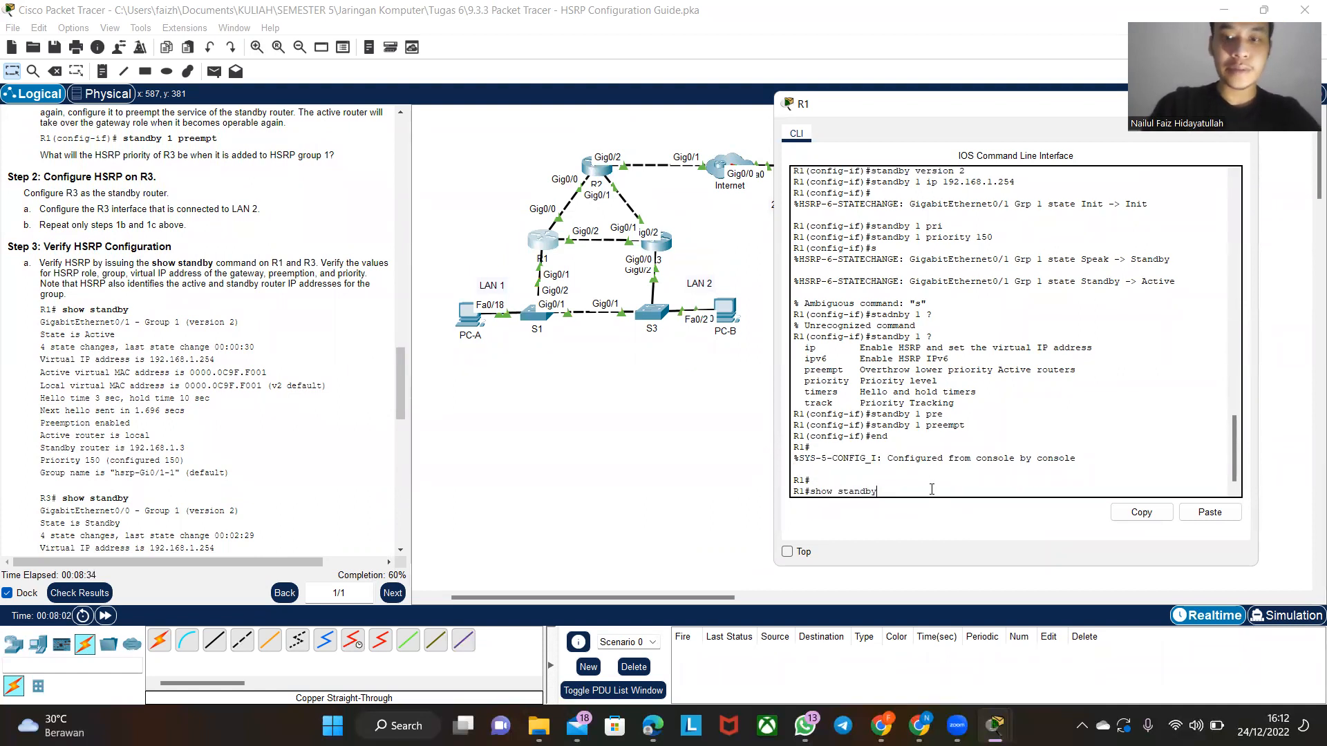
{"action": "key", "text": "Return"}
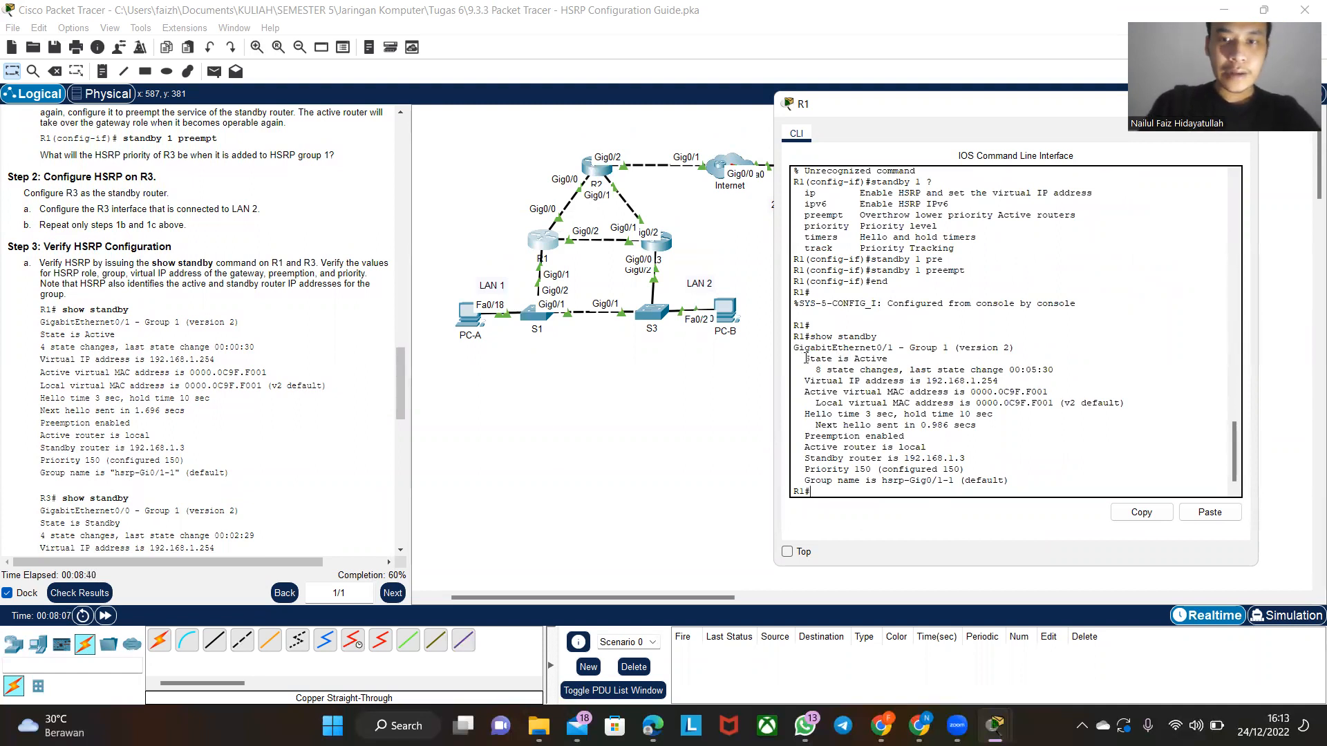
- Examine the HSRP state, preemption setting and standby router address in R1's show standby output
{"action": "left_click_drag", "start_coordinate": [807, 358], "coordinate": [903, 356]}
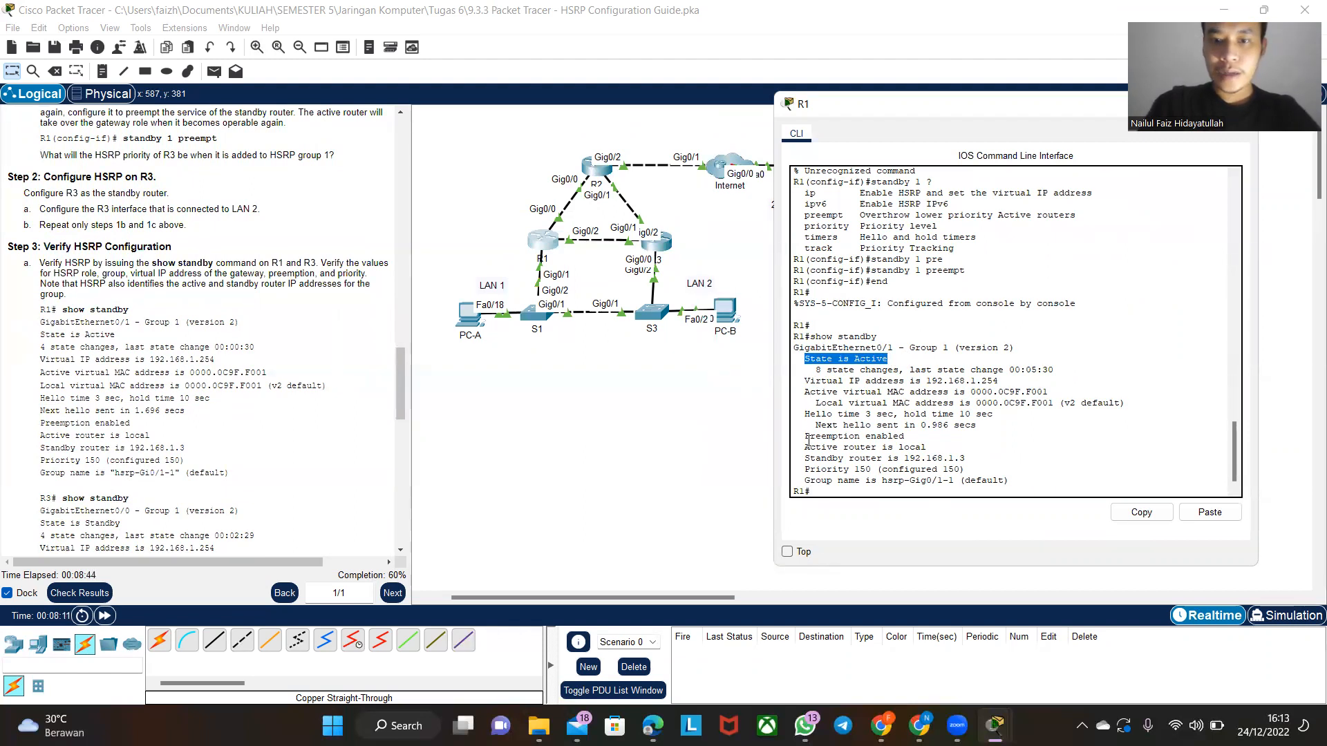
{"action": "left_click_drag", "start_coordinate": [805, 436], "coordinate": [907, 439]}
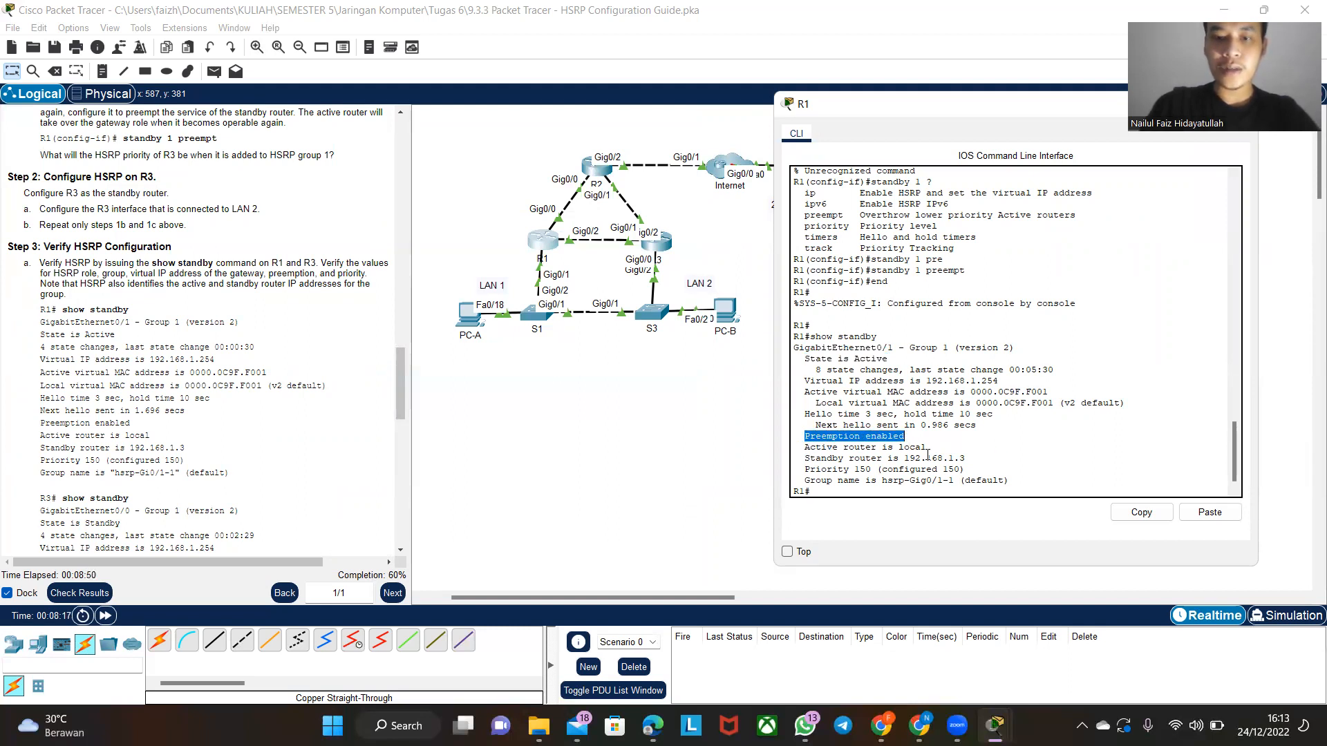
{"action": "left_click_drag", "start_coordinate": [910, 458], "coordinate": [969, 458]}
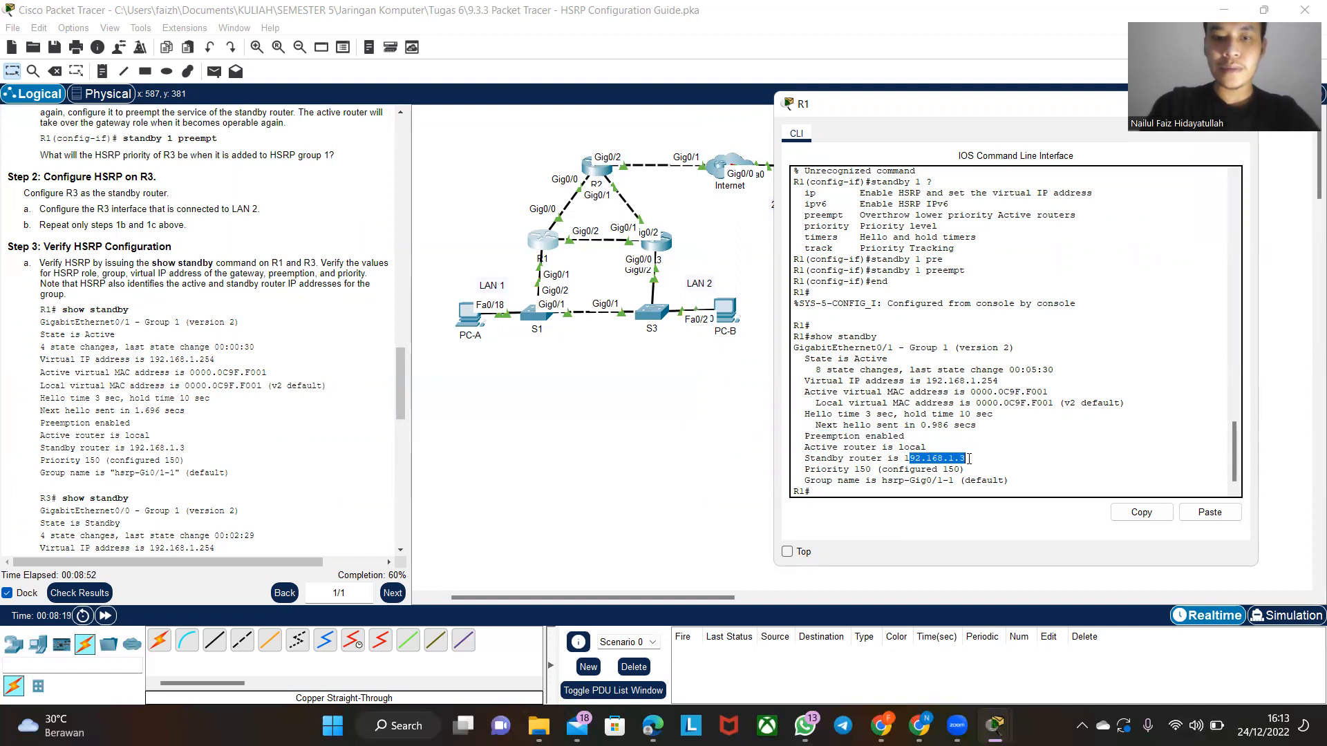
{"action": "left_click", "coordinate": [969, 456]}
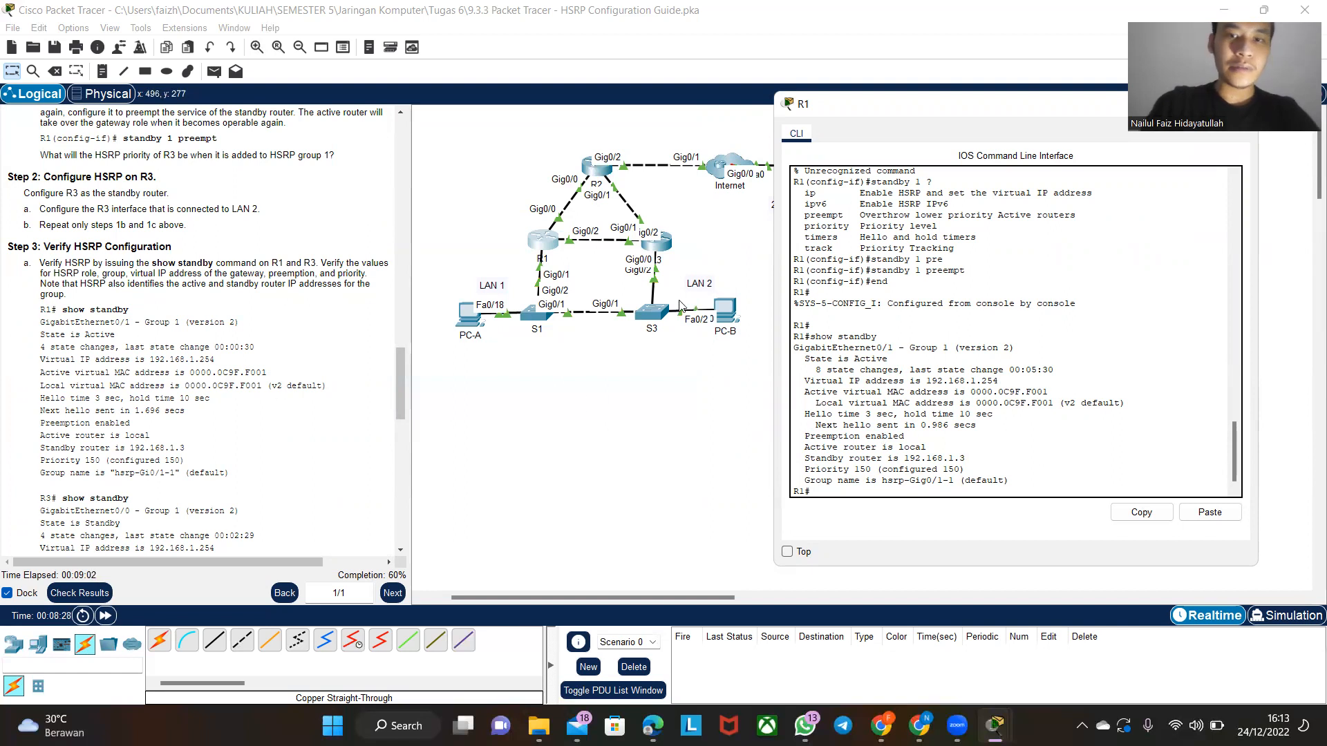
- Switch to R3's command line, leave configuration mode with end and display its HSRP details with show standby
{"action": "left_click", "coordinate": [656, 244]}
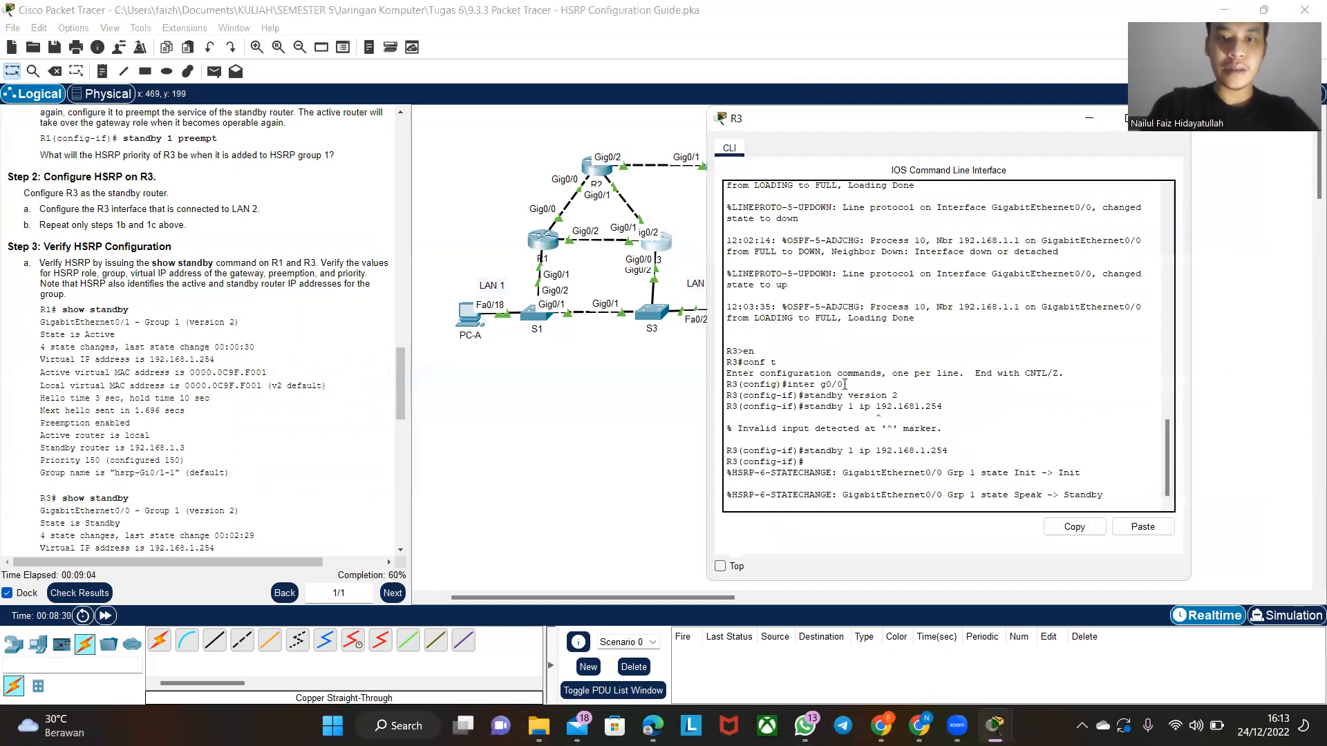
{"action": "key", "text": "Return"}
{"action": "type", "text": "end"}
{"action": "key", "text": "Return"}
{"action": "type", "text": "show standby"}
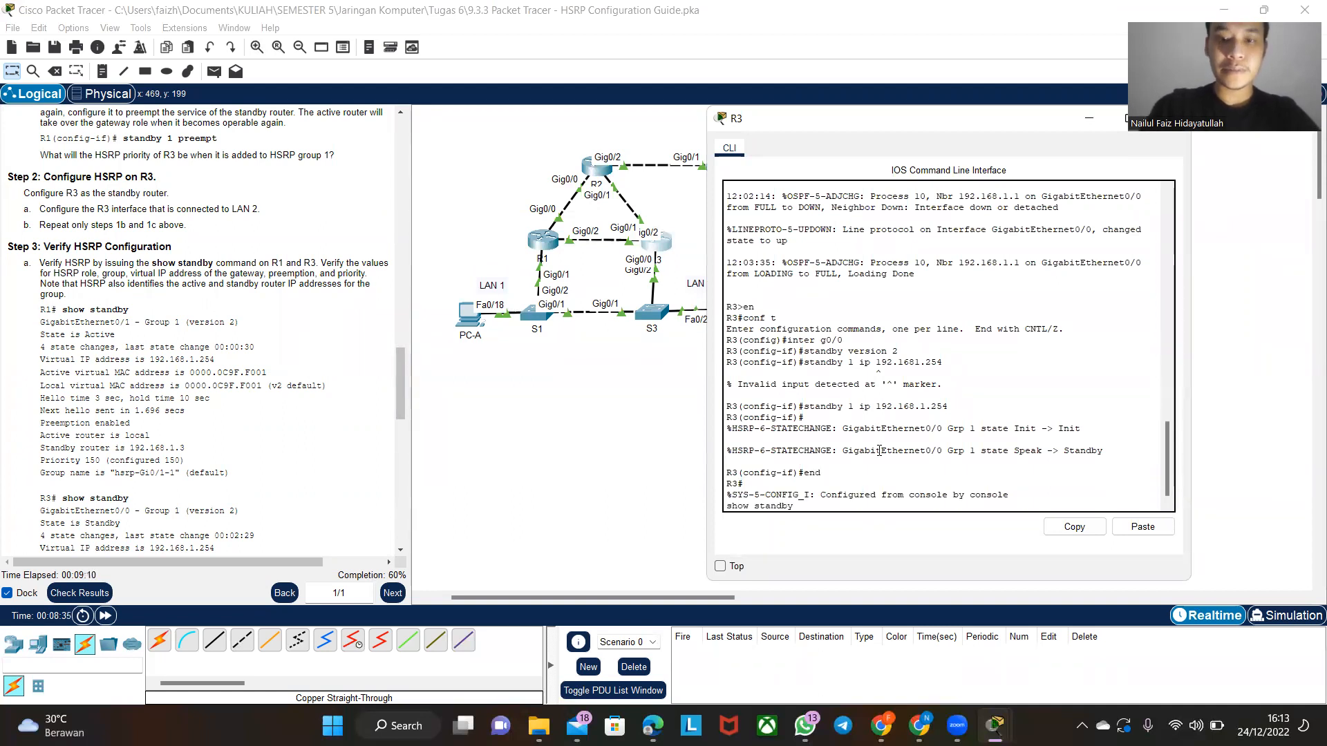
{"action": "key", "text": "Return"}
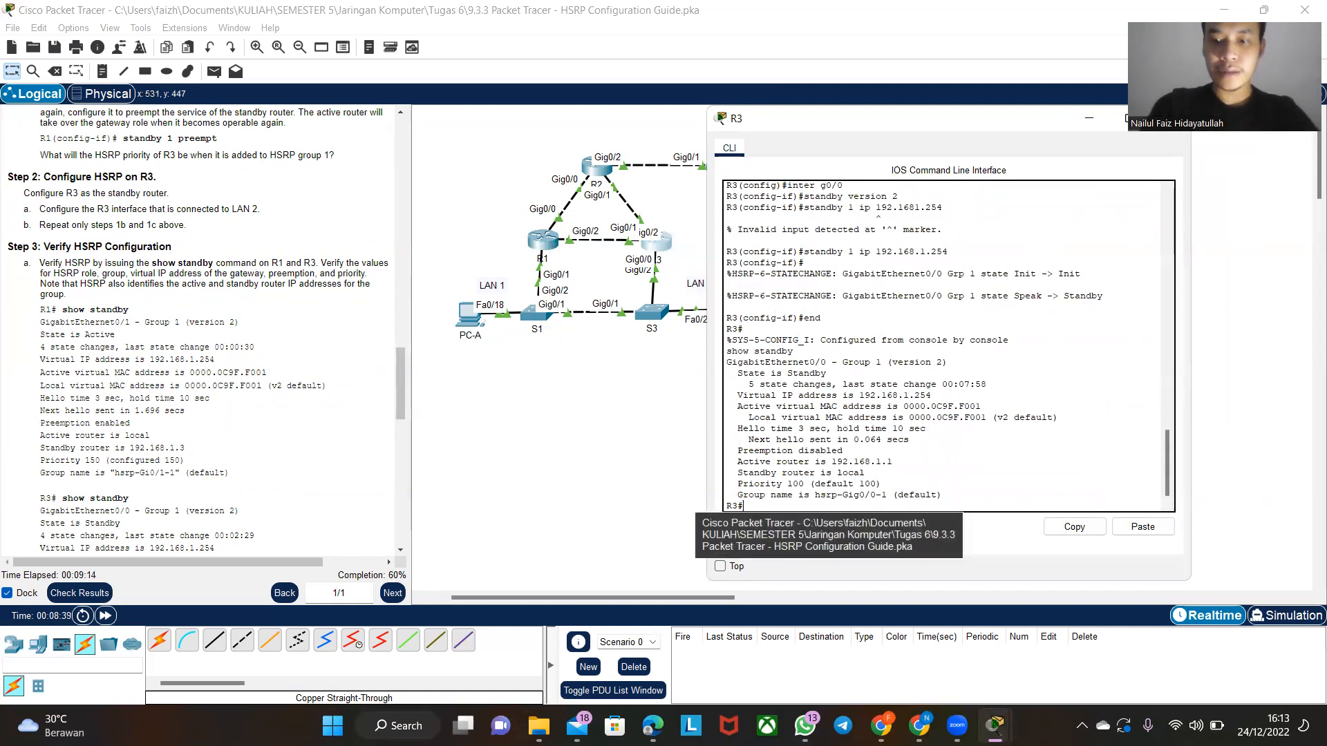
- Place R1's command-line window beside R3's and compare their show standby outputs, including R3's priority
{"action": "left_click", "coordinate": [994, 726]}
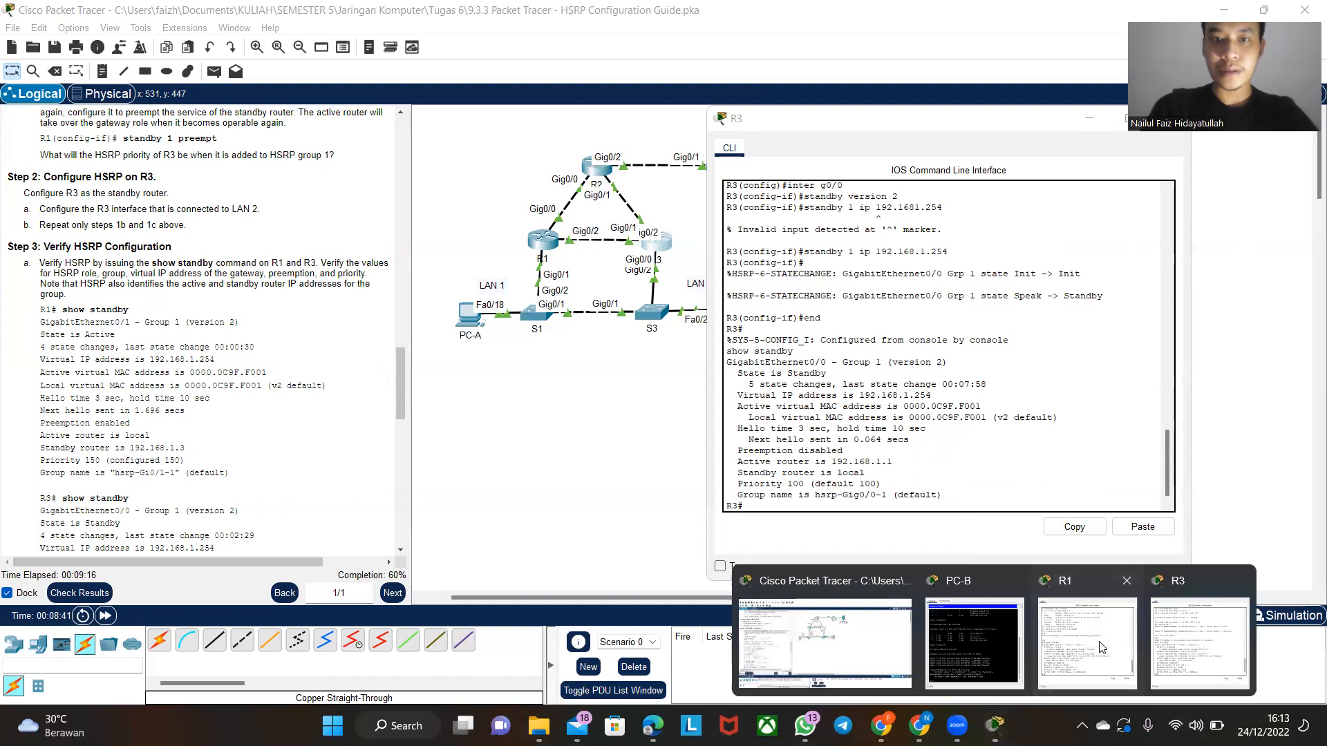
{"action": "left_click", "coordinate": [1102, 647]}
{"action": "left_click_drag", "start_coordinate": [793, 110], "coordinate": [328, 128]}
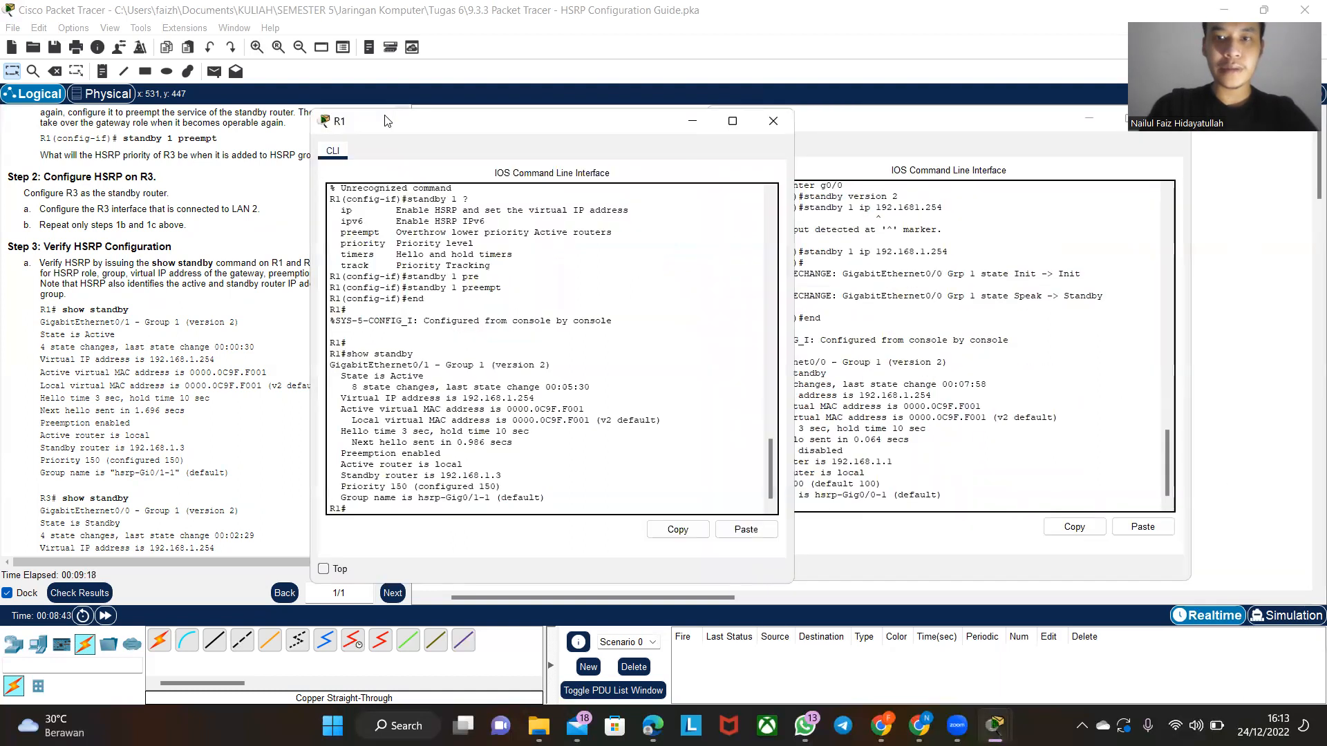
{"action": "left_click", "coordinate": [833, 133]}
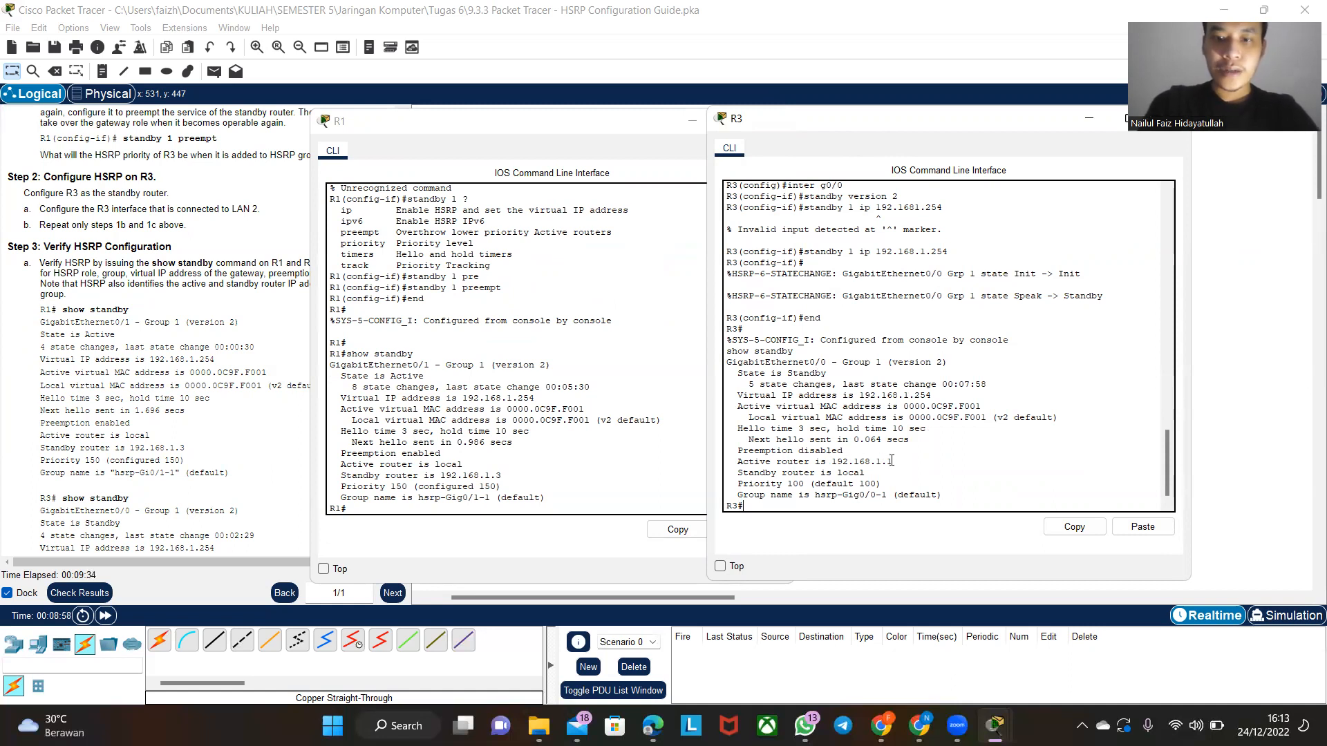
{"action": "left_click_drag", "start_coordinate": [893, 461], "coordinate": [837, 486]}
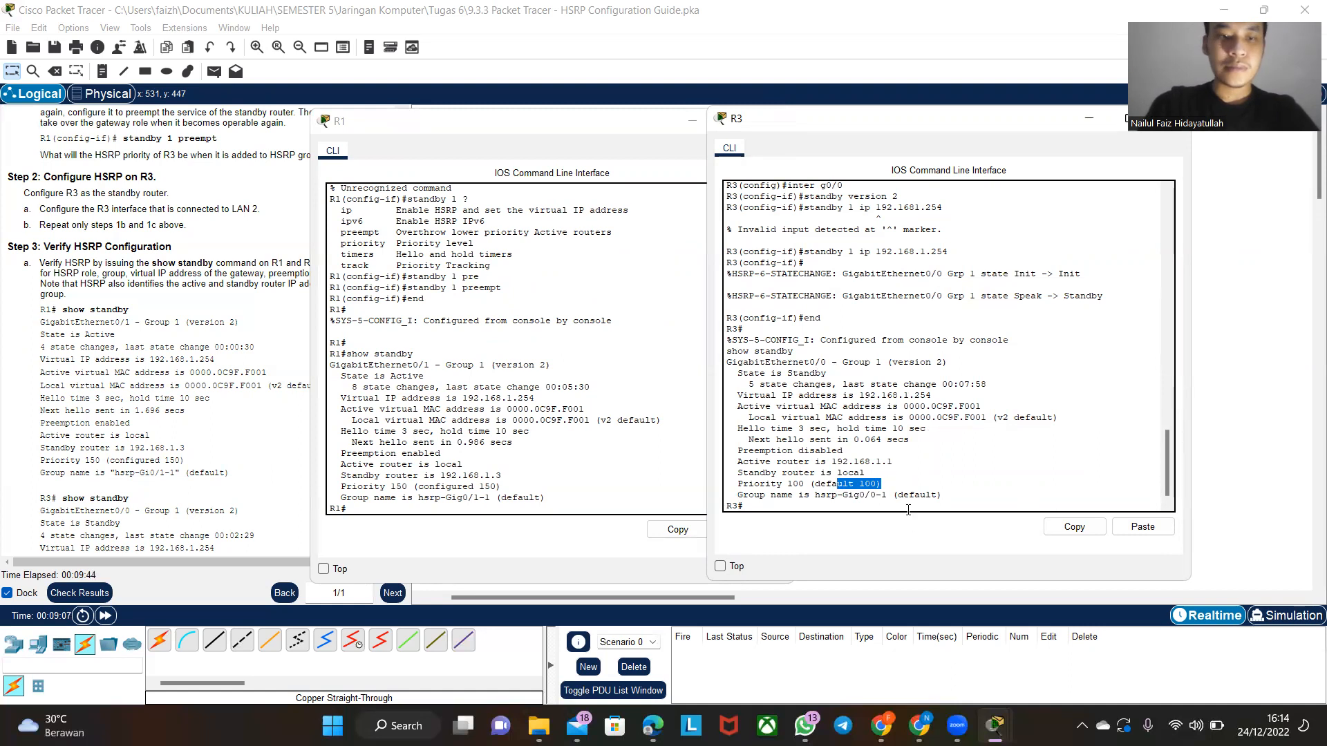
- Read the verification questions and look up the active router and the virtual MAC address in R1's and R3's outputs
{"action": "scroll", "coordinate": [14, 491], "scroll_direction": "down", "scroll_amount": 5}
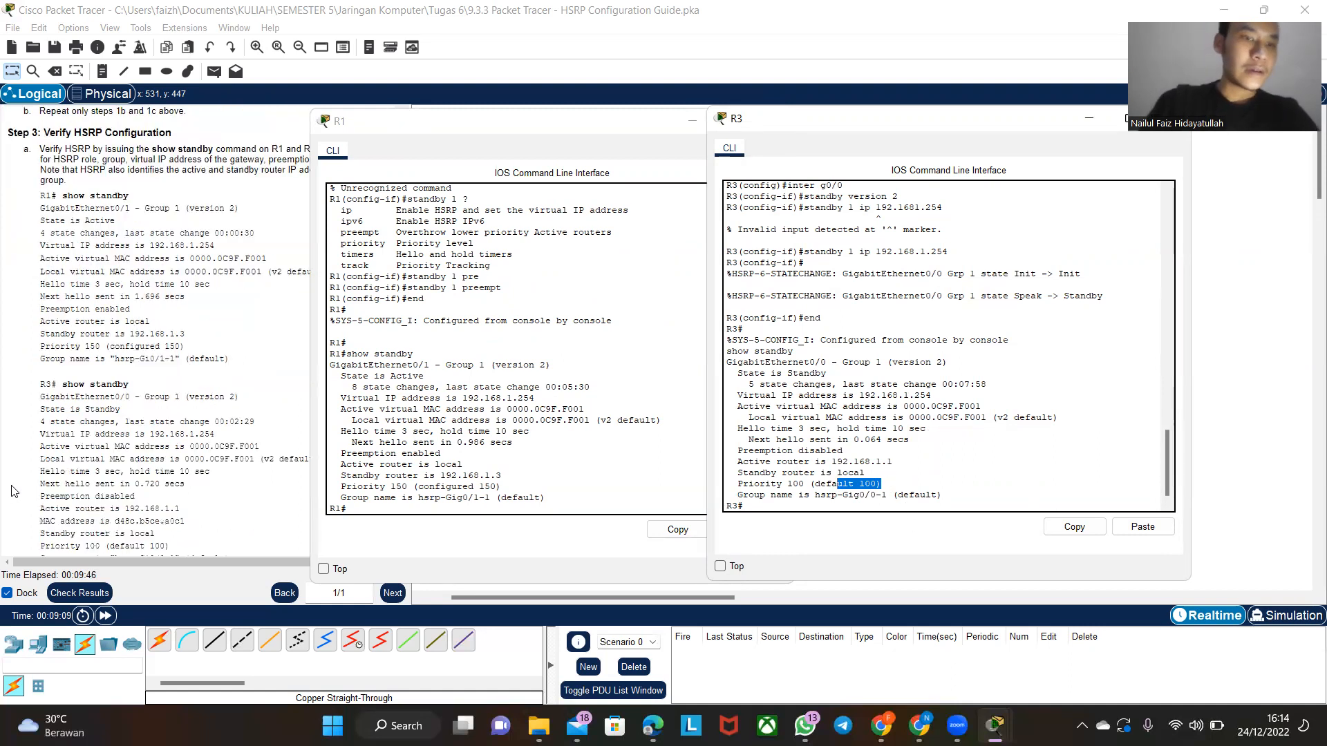
{"action": "scroll", "coordinate": [12, 491], "scroll_direction": "down", "scroll_amount": 2}
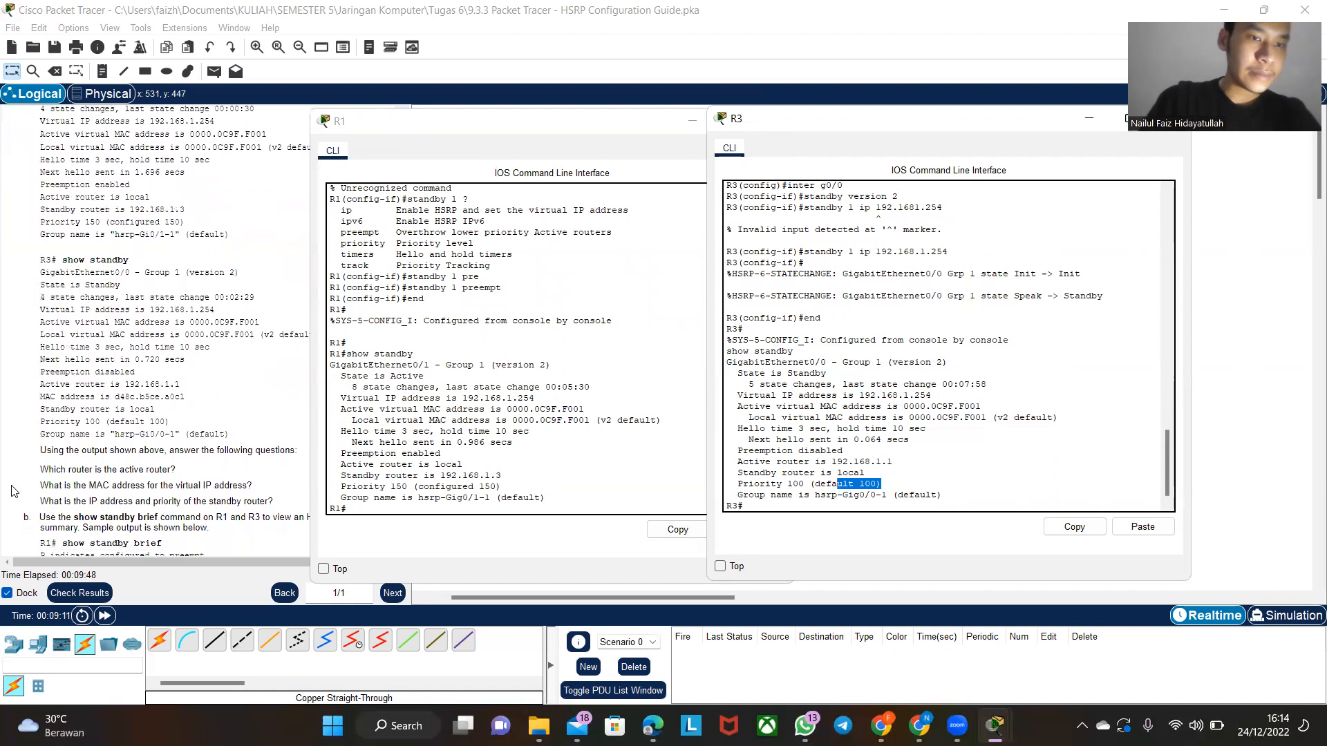
{"action": "scroll", "coordinate": [12, 491], "scroll_direction": "down", "scroll_amount": 2}
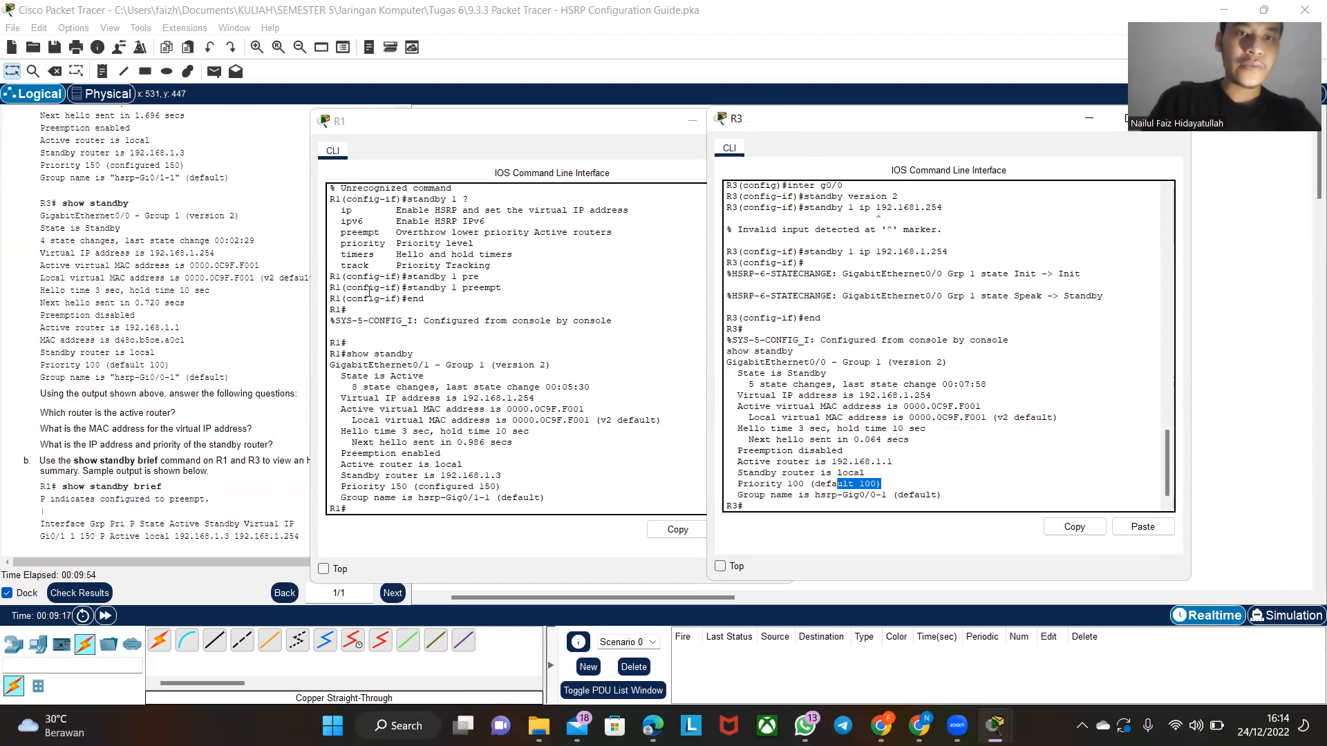
{"action": "left_click_drag", "start_coordinate": [371, 377], "coordinate": [434, 381]}
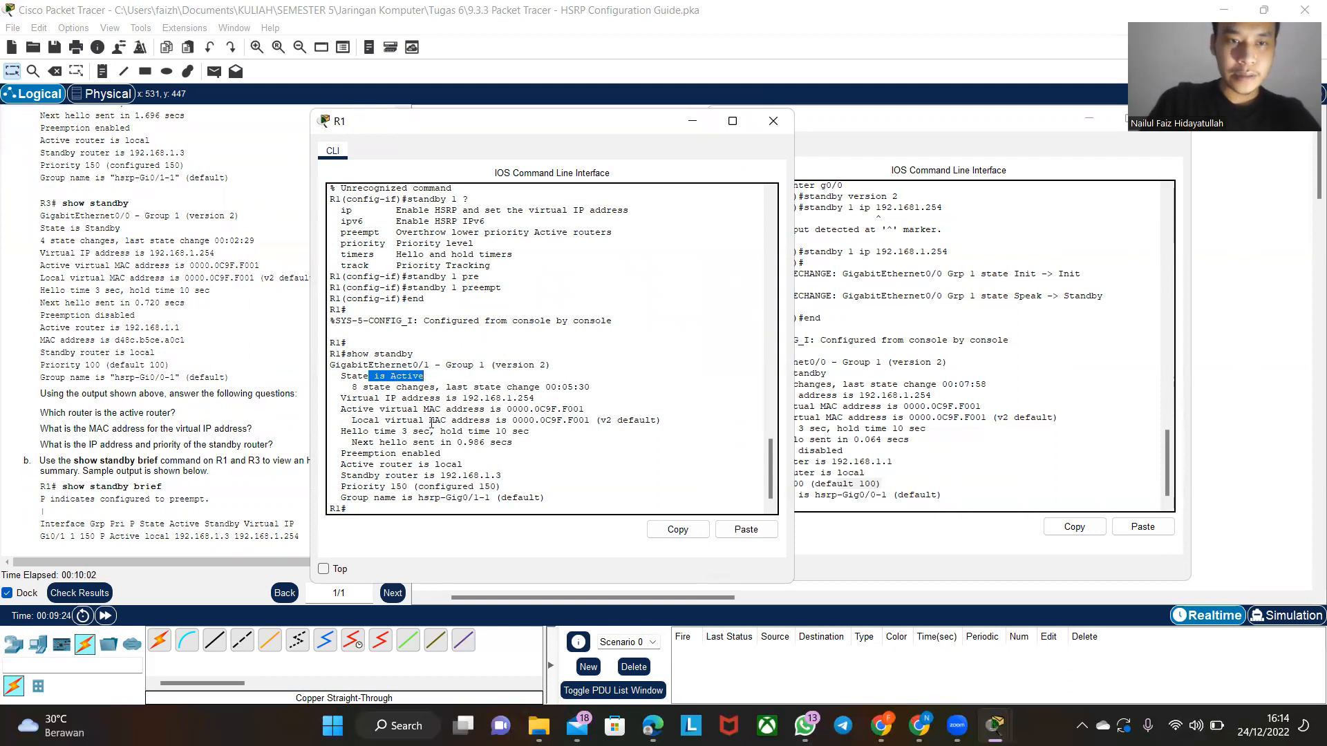
{"action": "left_click_drag", "start_coordinate": [543, 409], "coordinate": [585, 409]}
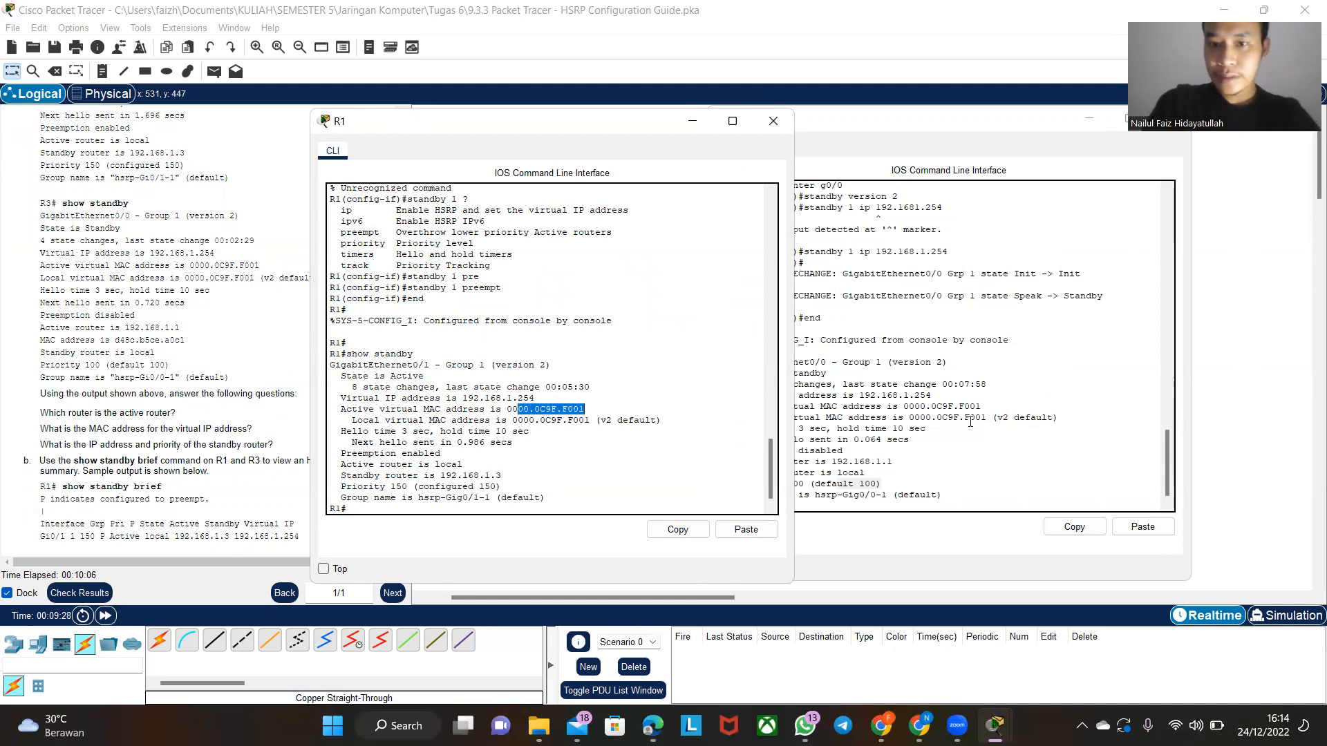
{"action": "left_click_drag", "start_coordinate": [887, 406], "coordinate": [1041, 417]}
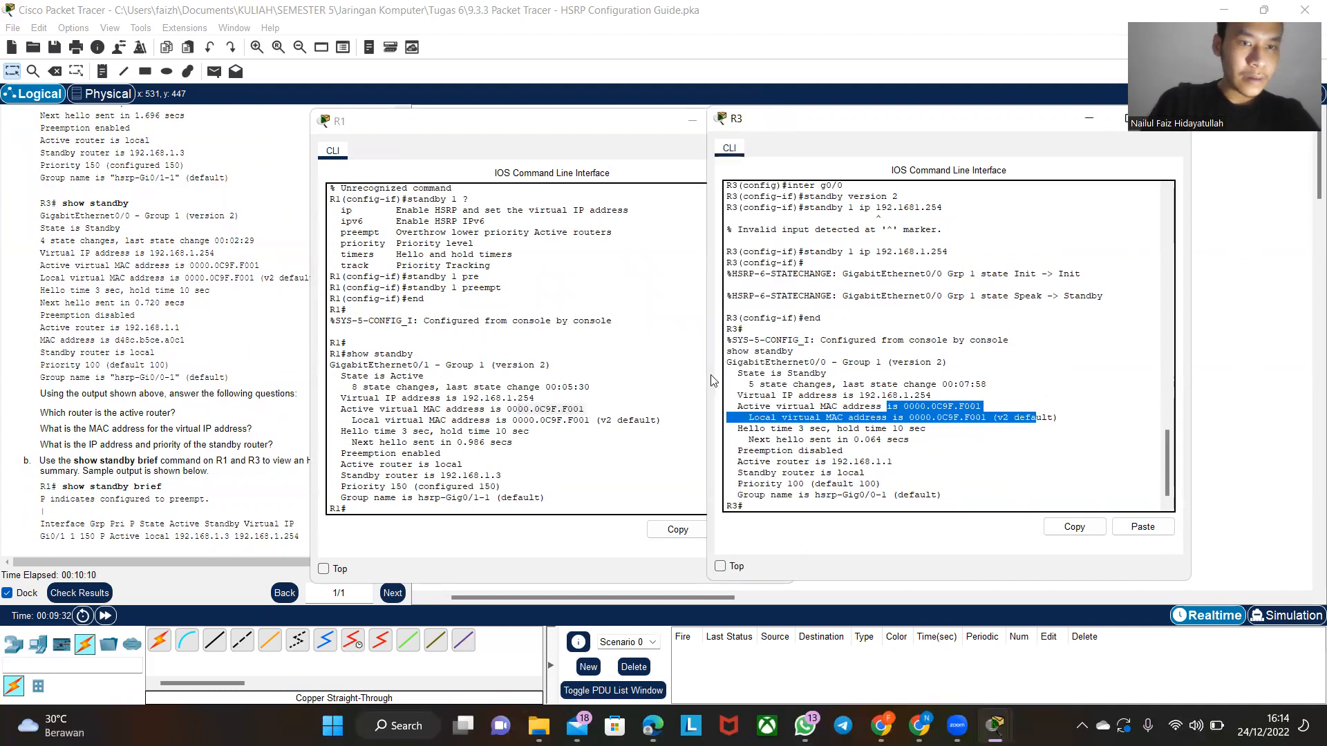
{"action": "left_click", "coordinate": [593, 399]}
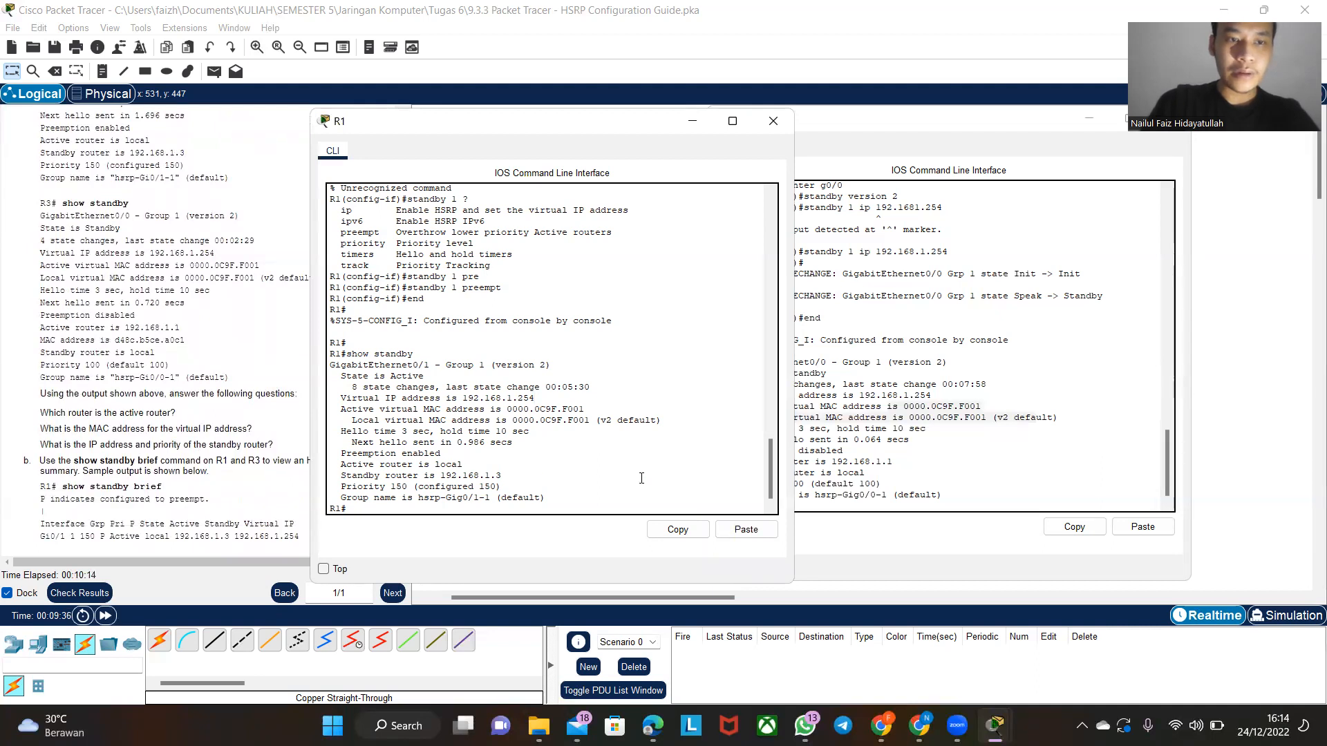
- Examine the active router address and the HSRP priority in R3's show standby output
{"action": "left_click", "coordinate": [958, 456]}
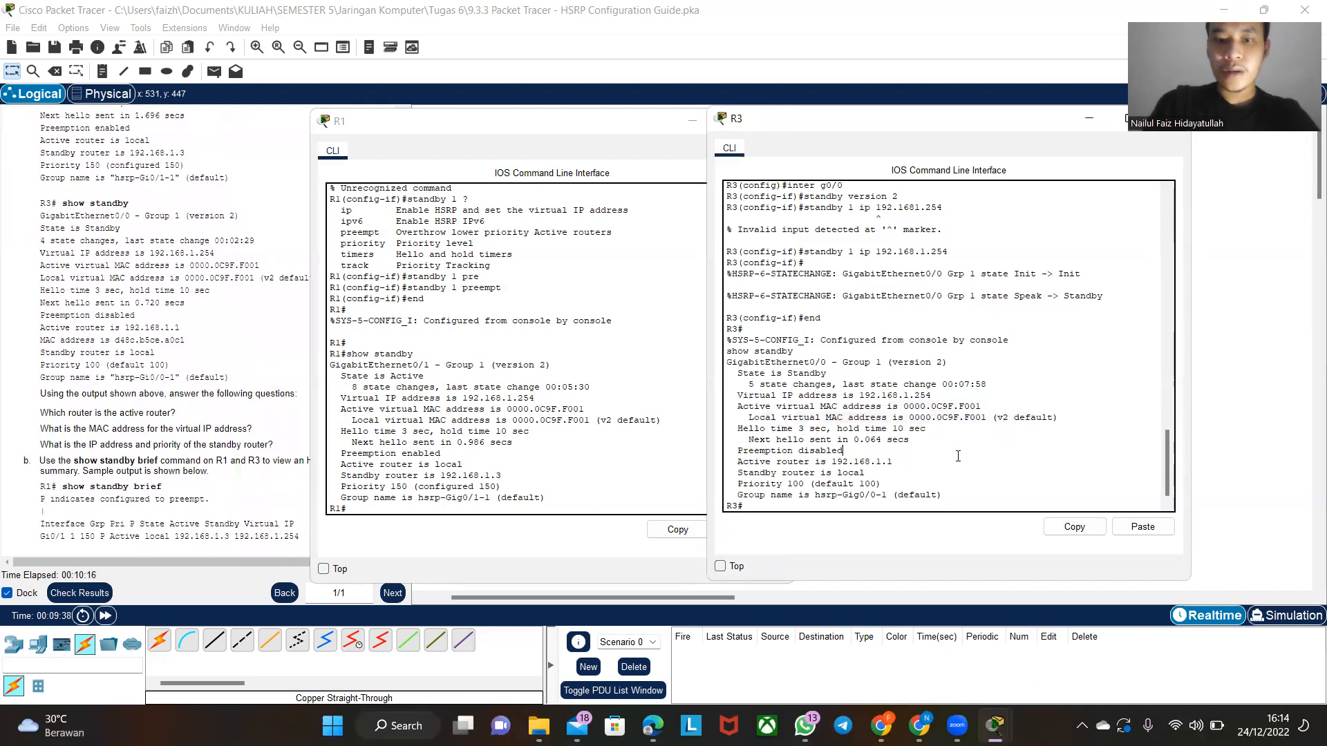
{"action": "left_click_drag", "start_coordinate": [828, 462], "coordinate": [894, 462]}
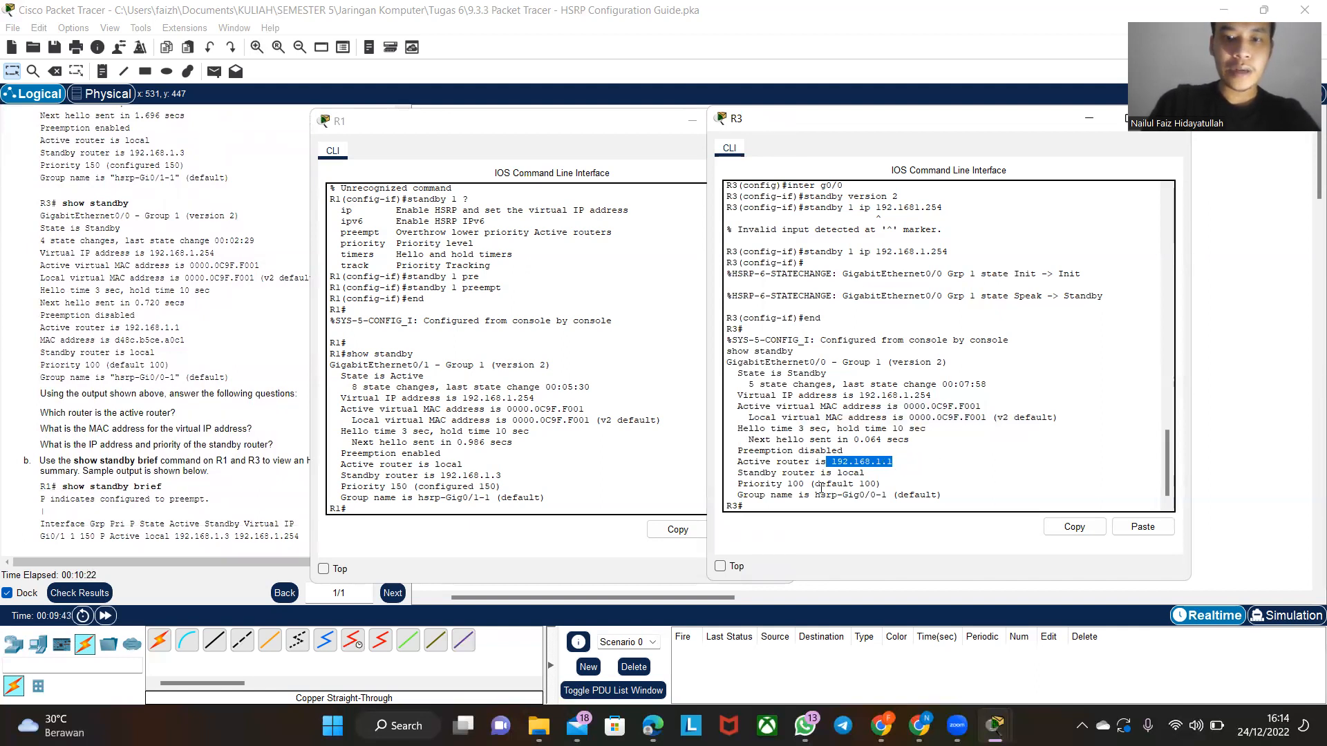
{"action": "left_click_drag", "start_coordinate": [817, 486], "coordinate": [882, 485]}
{"action": "left_click_drag", "start_coordinate": [771, 485], "coordinate": [827, 485]}
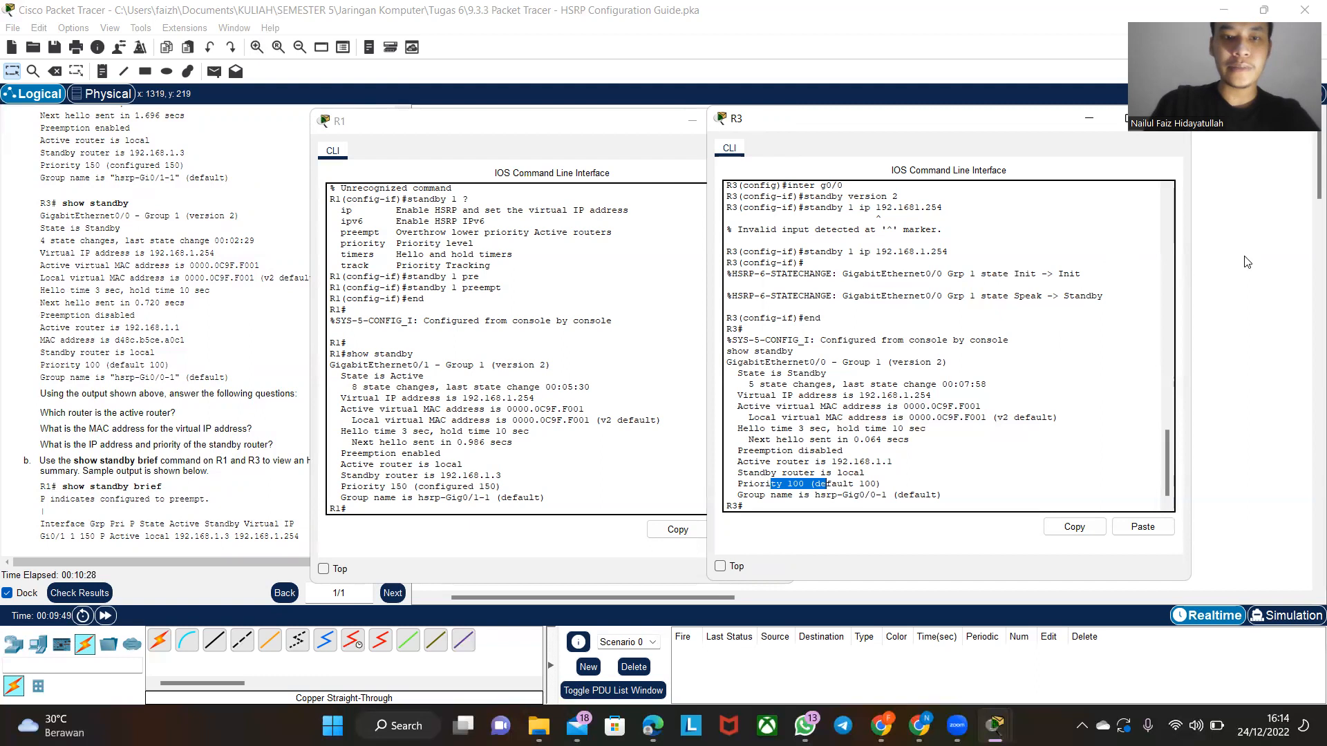
- Return to the instructions' summary-command step and display R1's HSRP status summary with show standby brief
{"action": "left_click", "coordinate": [188, 357]}
{"action": "scroll", "coordinate": [63, 391], "scroll_direction": "down", "scroll_amount": 4}
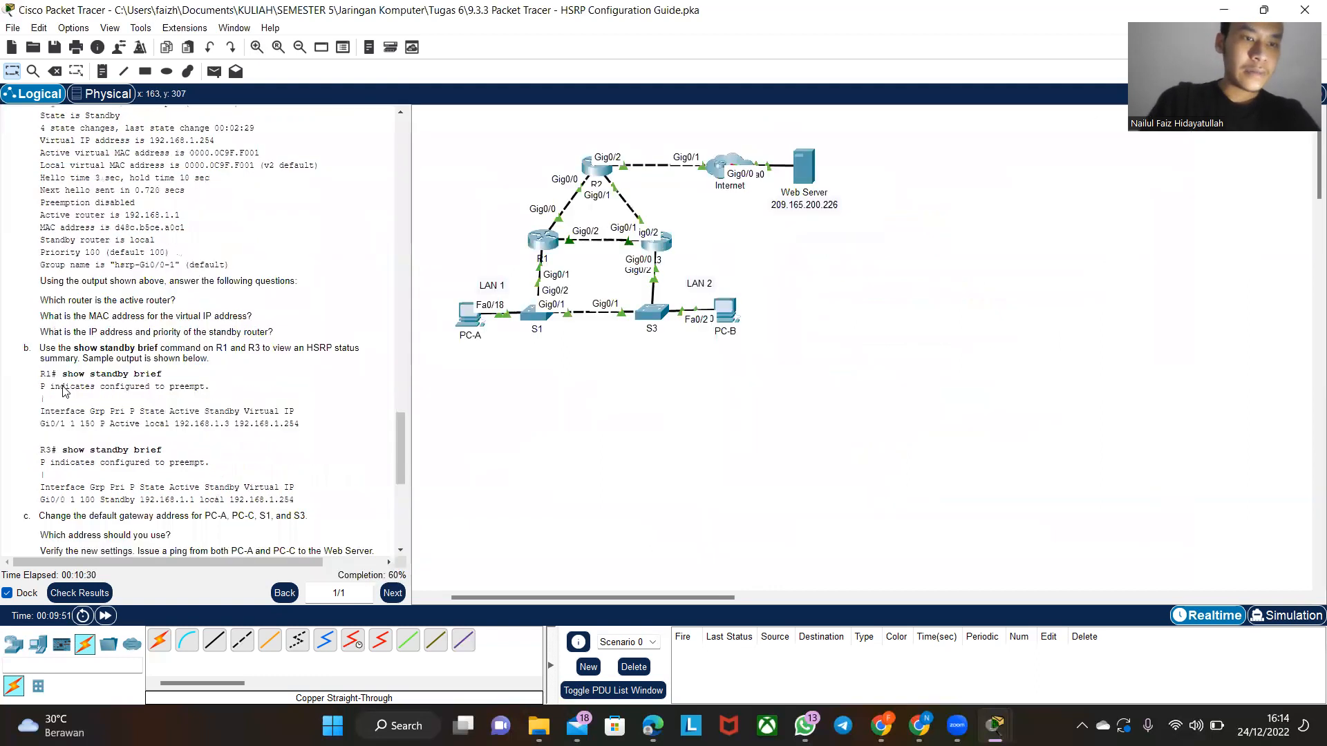
{"action": "scroll", "coordinate": [64, 391], "scroll_direction": "up", "scroll_amount": 1}
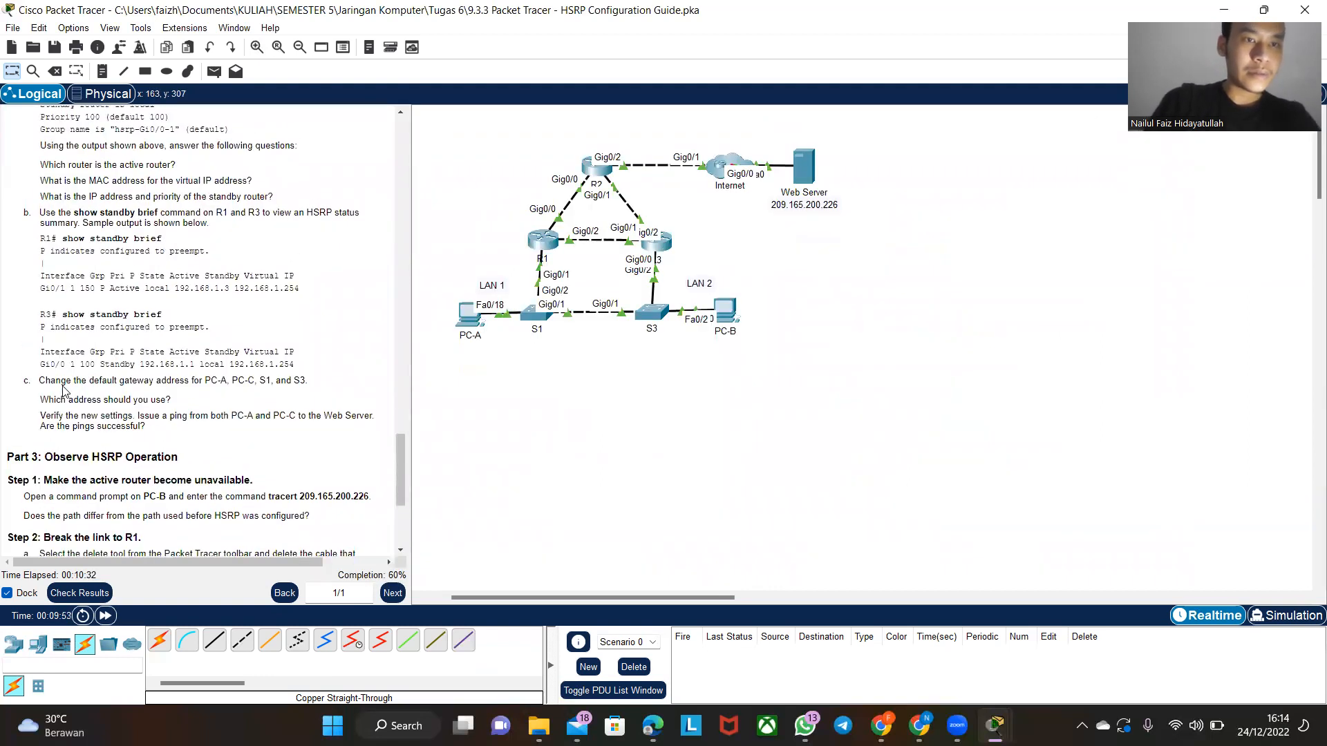
{"action": "left_click", "coordinate": [551, 242]}
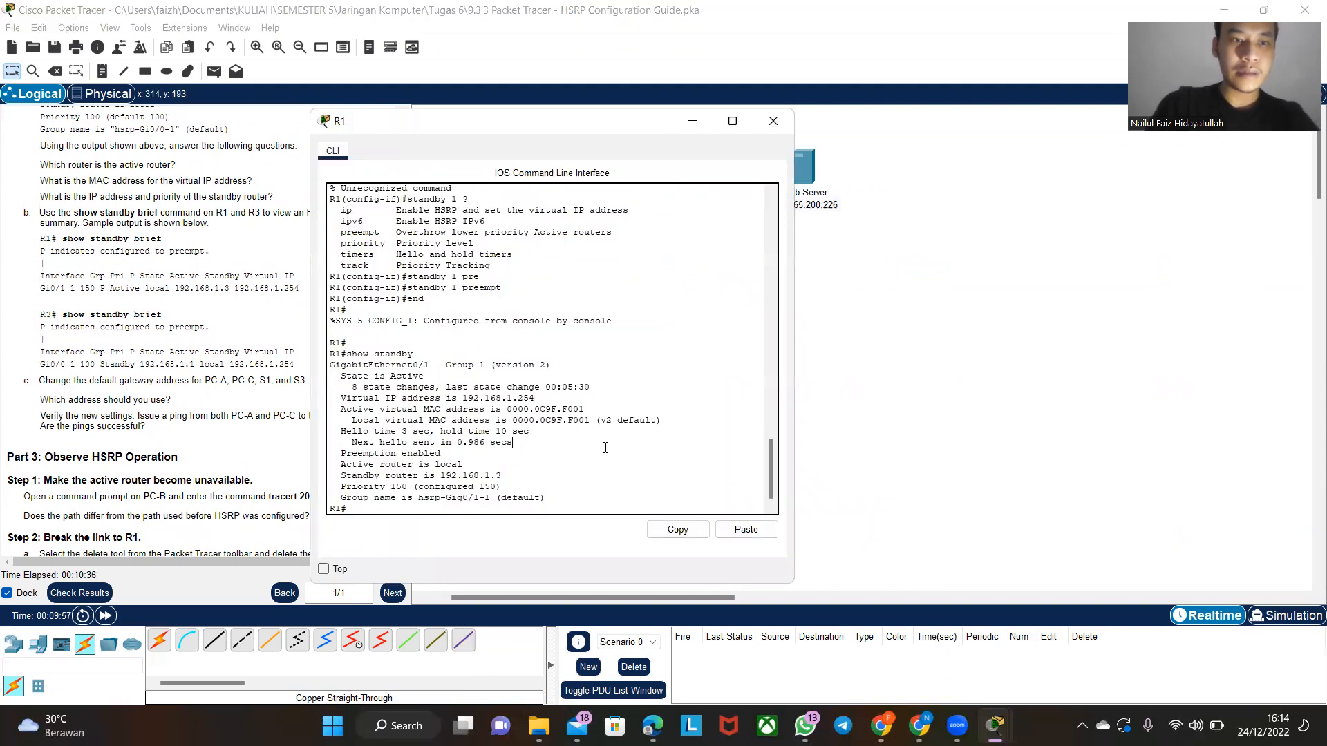
{"action": "type", "text": "show standby brie"}
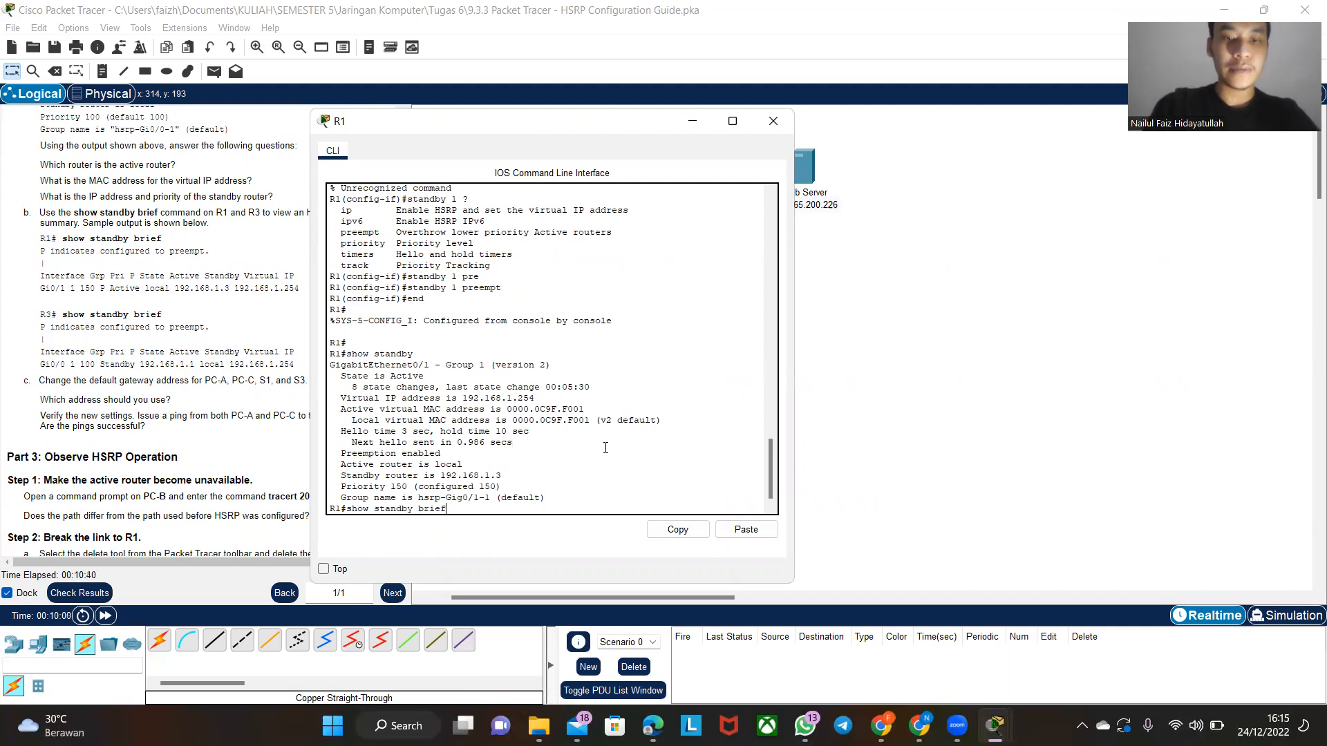
{"action": "type", "text": "f"}
{"action": "key", "text": "Return"}
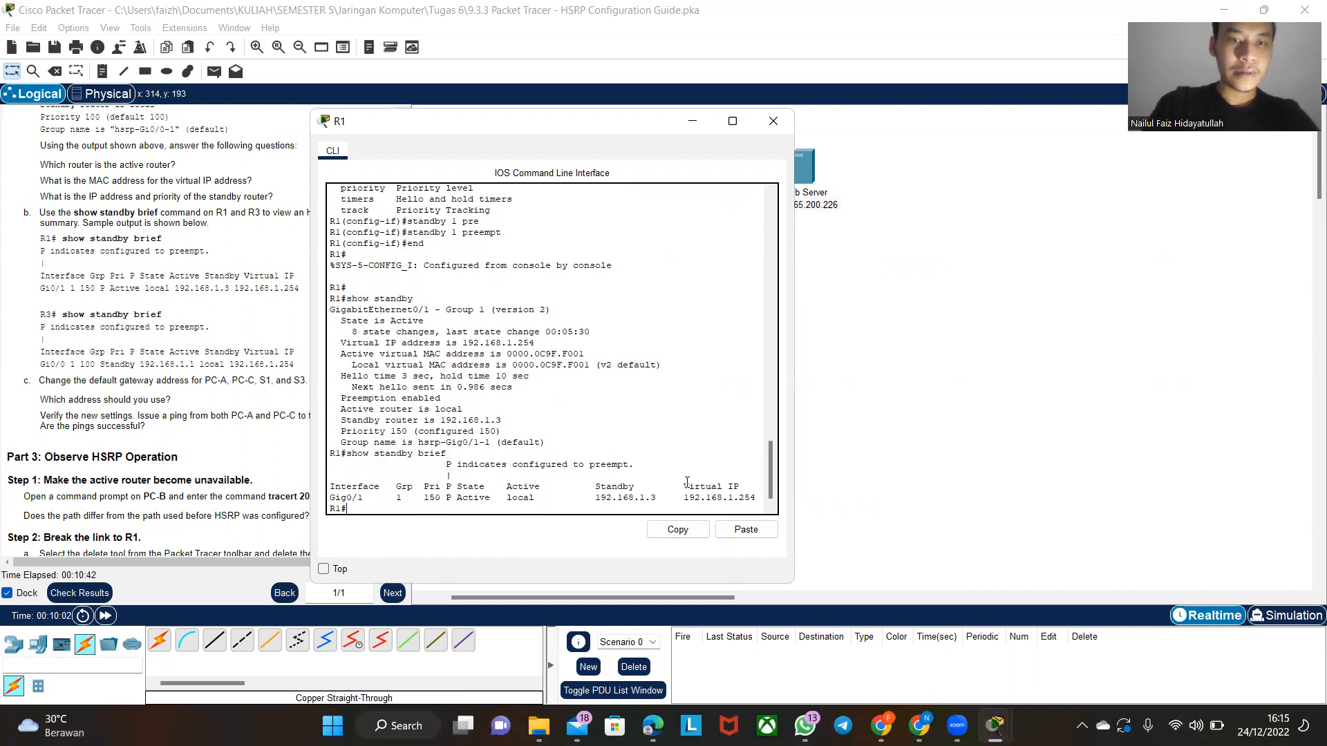
- Open R3's command line and display its HSRP status summary with show standby brief
{"action": "left_click", "coordinate": [848, 371]}
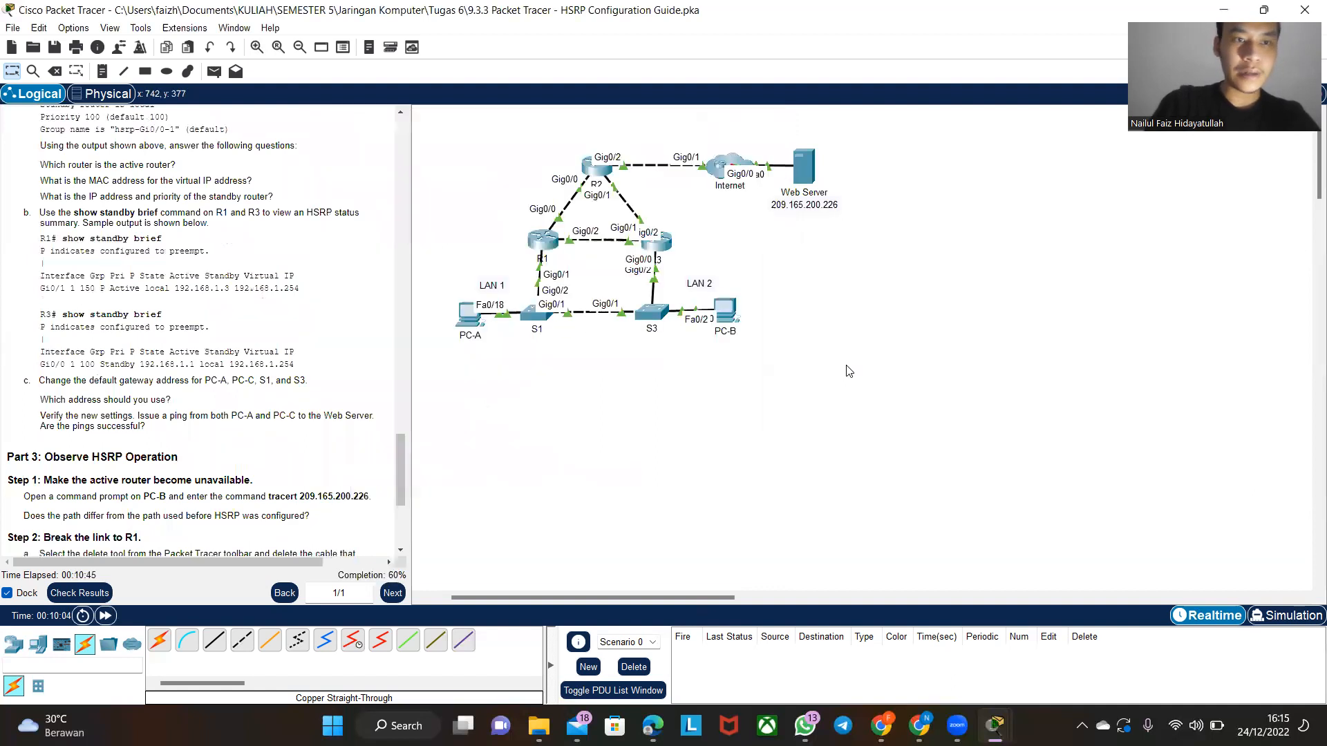
{"action": "left_click", "coordinate": [668, 254]}
{"action": "type", "text": "sh"}
{"action": "key", "text": "BackSpace"}
{"action": "type", "text": "ow standby brei"}
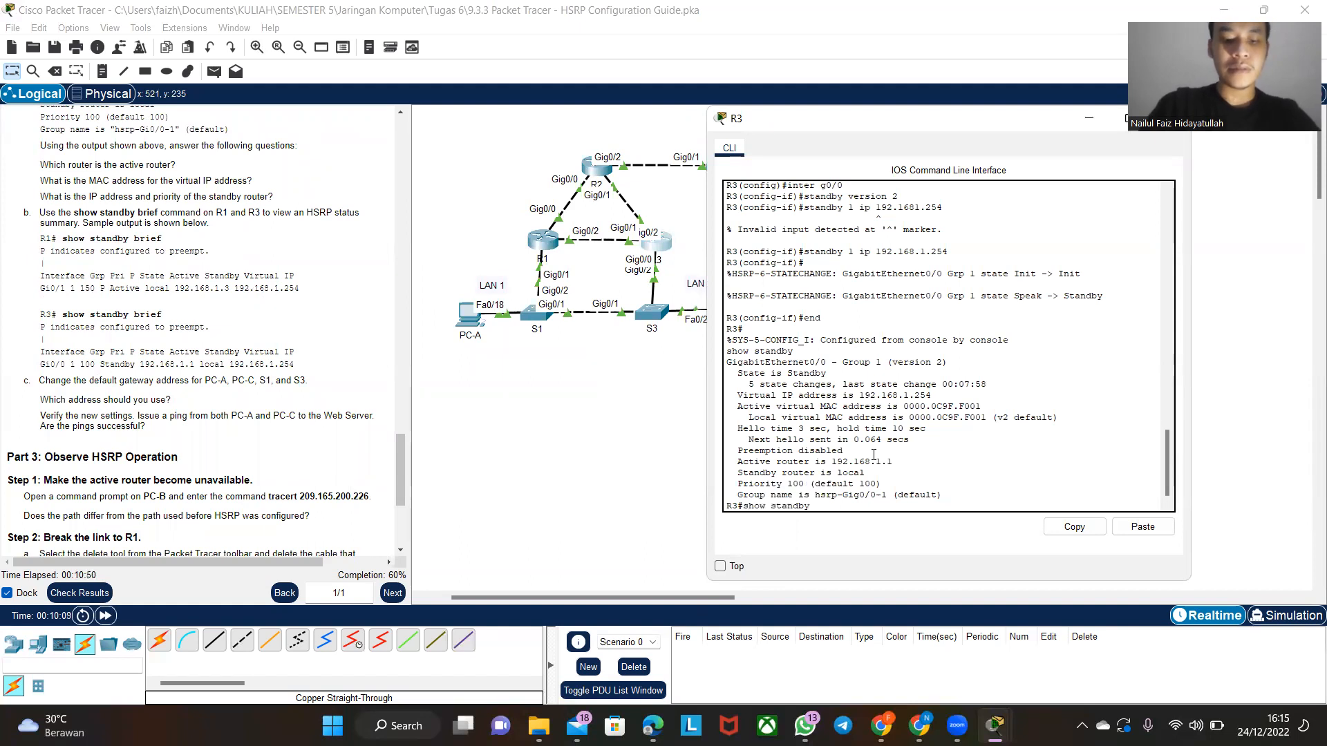
{"action": "key", "text": "BackSpace"}
{"action": "key", "text": "BackSpace"}
{"action": "type", "text": "ief"}
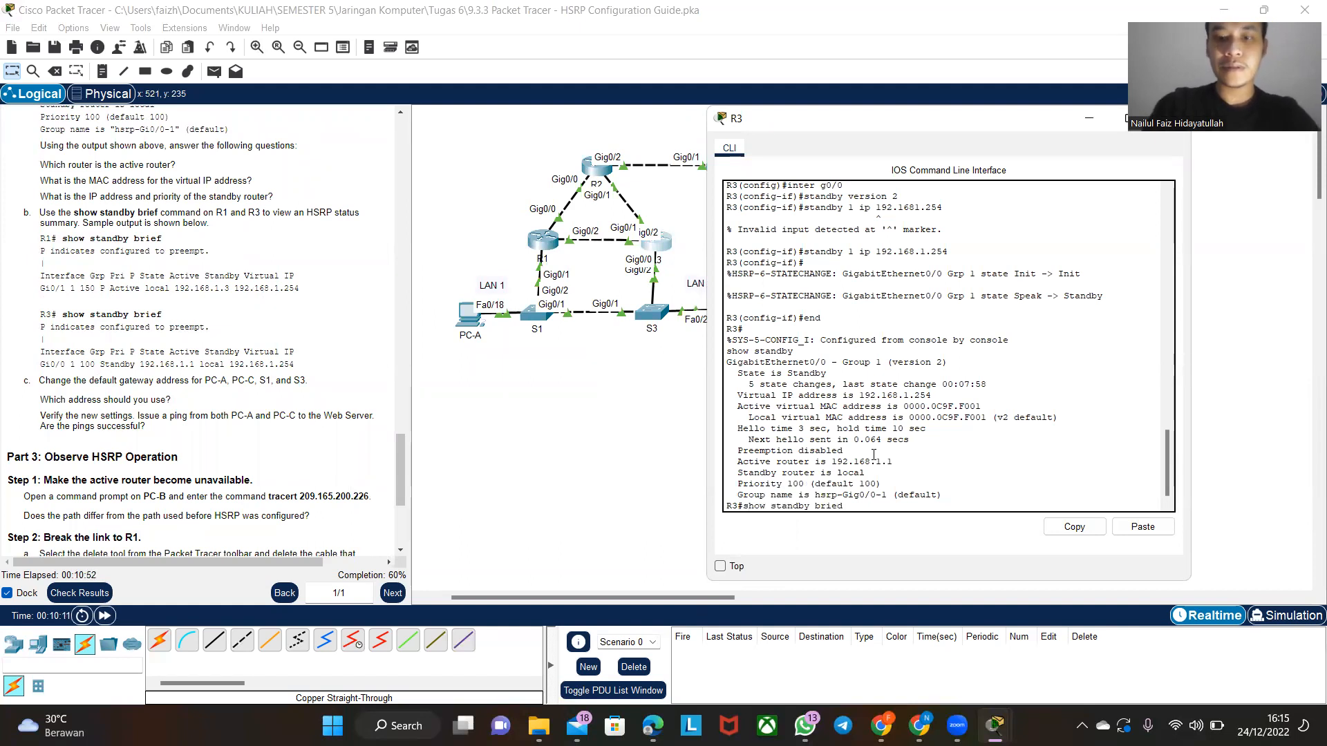
{"action": "key", "text": "Return"}
- Place R1's and R3's command-line windows side by side with both show standby brief summaries in view
{"action": "mouse_move", "coordinate": [994, 724]}
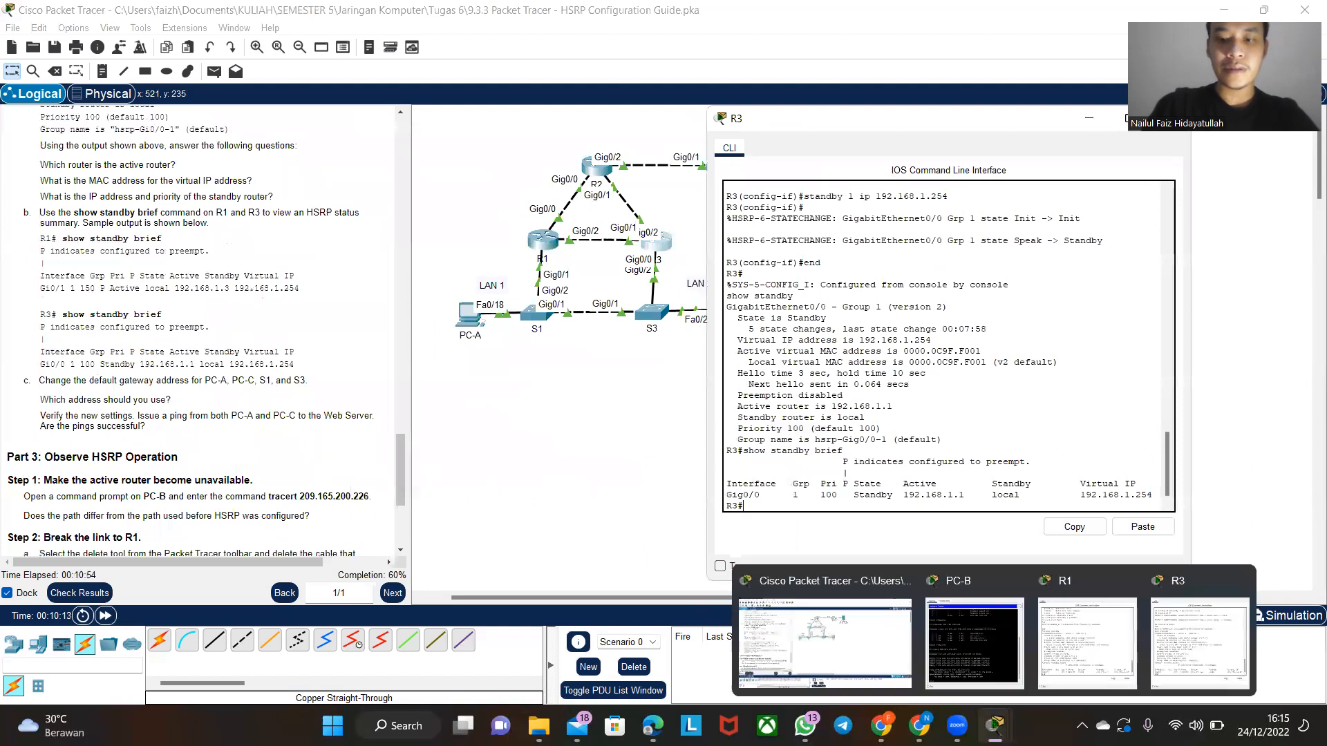
{"action": "left_click", "coordinate": [1068, 689]}
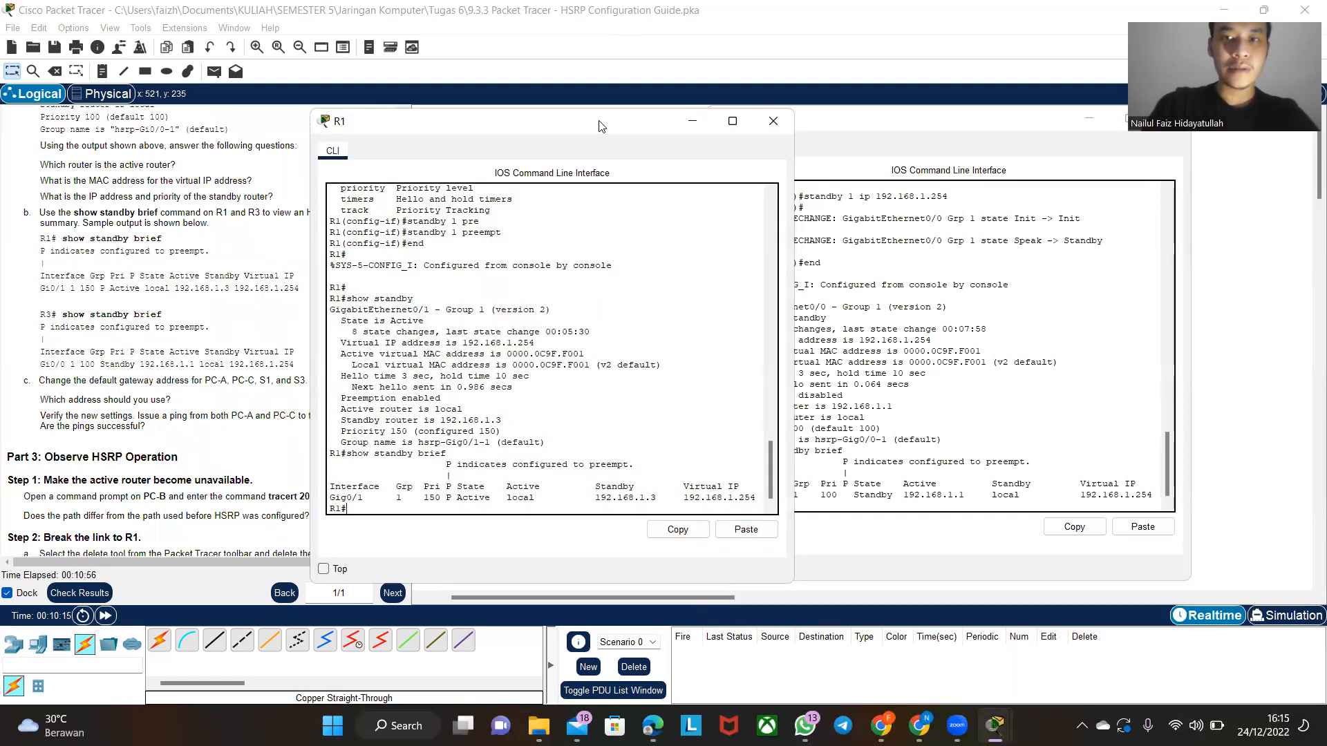
{"action": "left_click_drag", "start_coordinate": [598, 122], "coordinate": [703, 121]}
{"action": "left_click_drag", "start_coordinate": [965, 133], "coordinate": [1128, 135]}
{"action": "left_click_drag", "start_coordinate": [664, 130], "coordinate": [608, 130]}
{"action": "scroll", "coordinate": [208, 363], "scroll_direction": "right", "scroll_amount": 2}
{"action": "scroll", "coordinate": [208, 363], "scroll_direction": "left", "scroll_amount": 2}
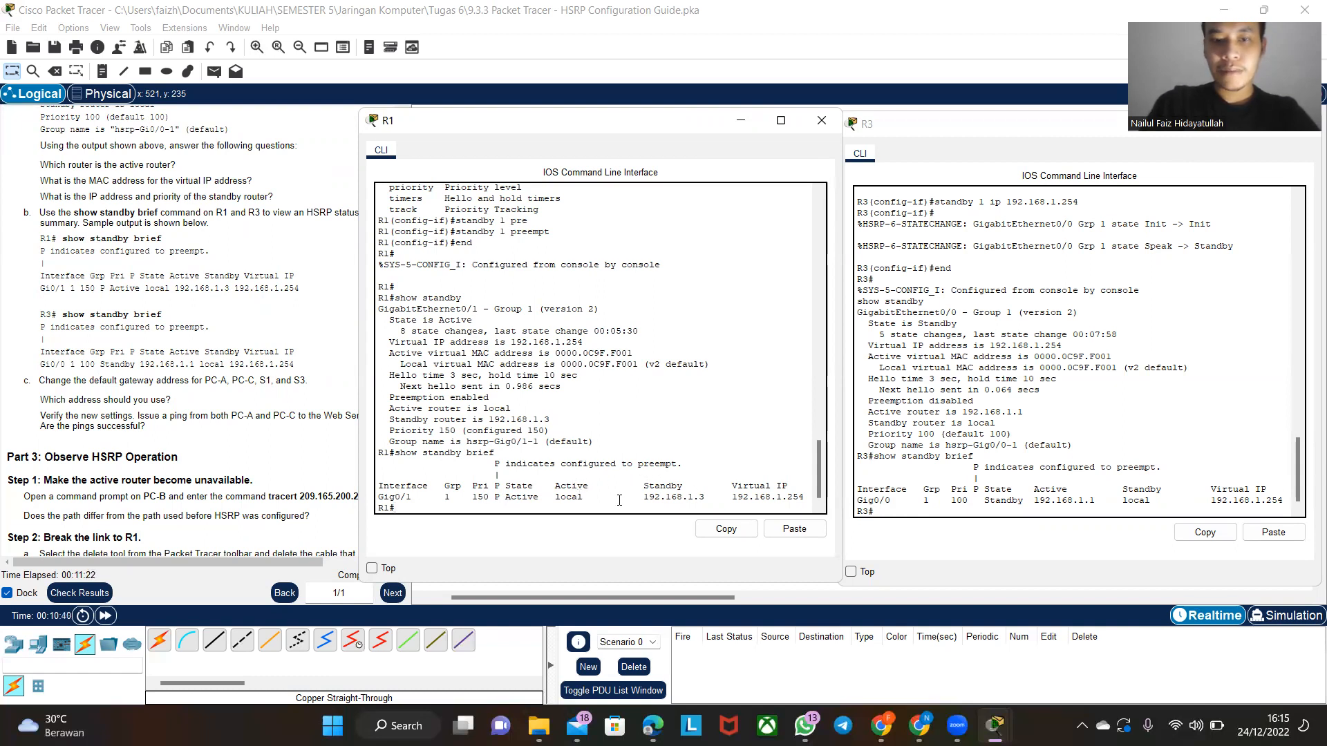
- Examine the standby router address in R1's summary and the active router address in R3's summary
{"action": "left_click_drag", "start_coordinate": [703, 495], "coordinate": [651, 499]}
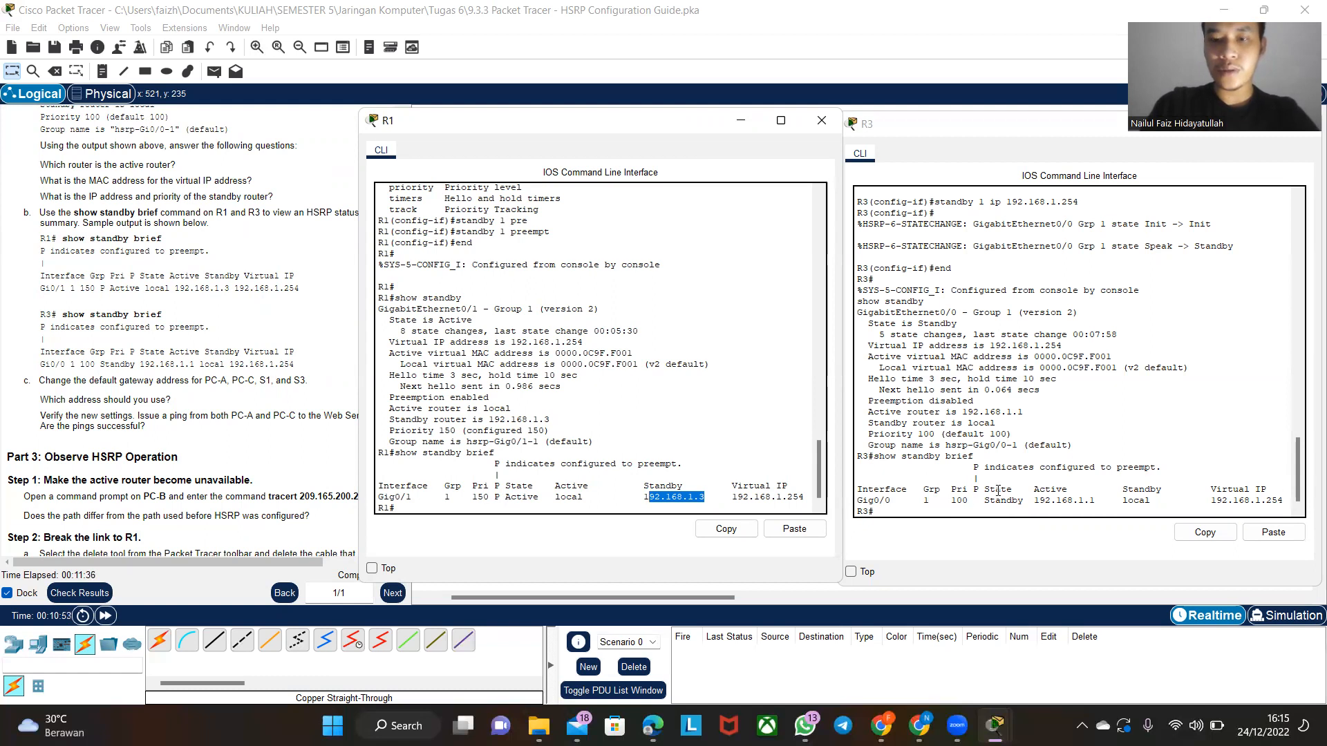
{"action": "left_click_drag", "start_coordinate": [1098, 505], "coordinate": [1038, 503]}
{"action": "left_click", "coordinate": [1040, 502]}
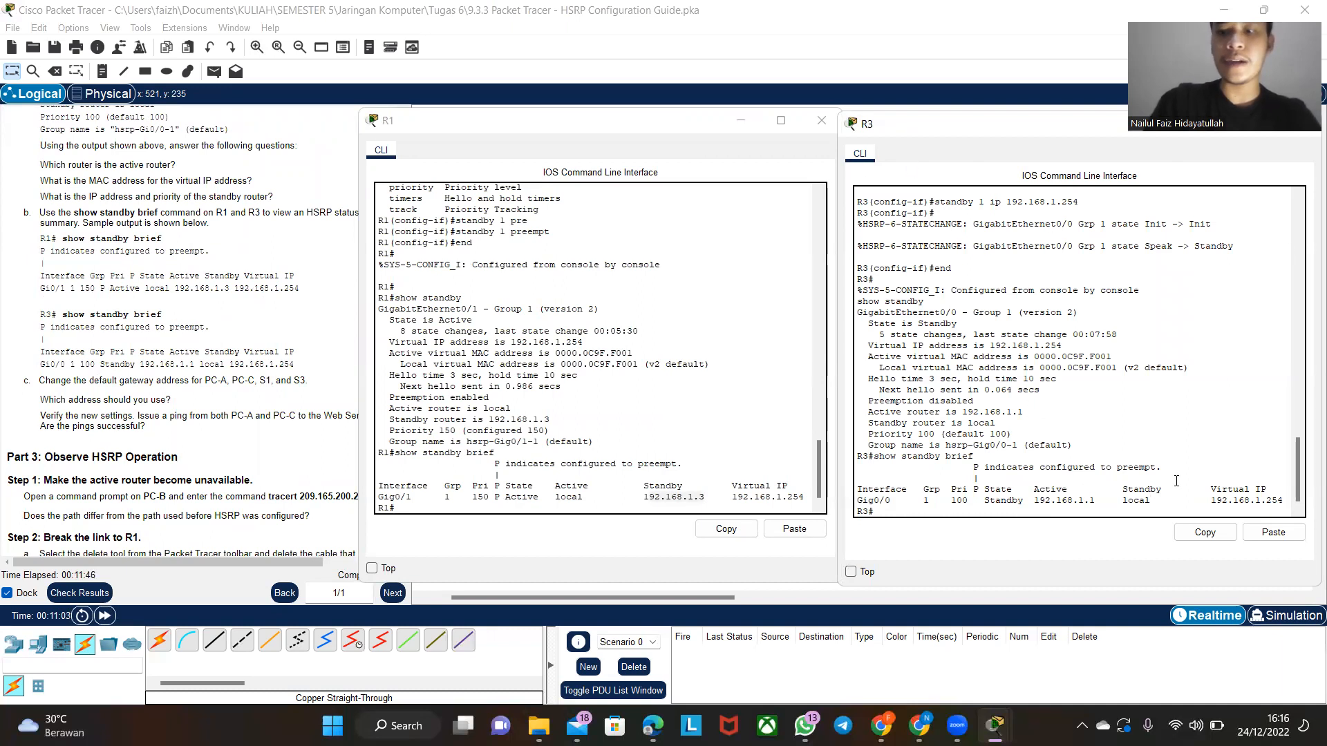
{"action": "left_click", "coordinate": [772, 71]}
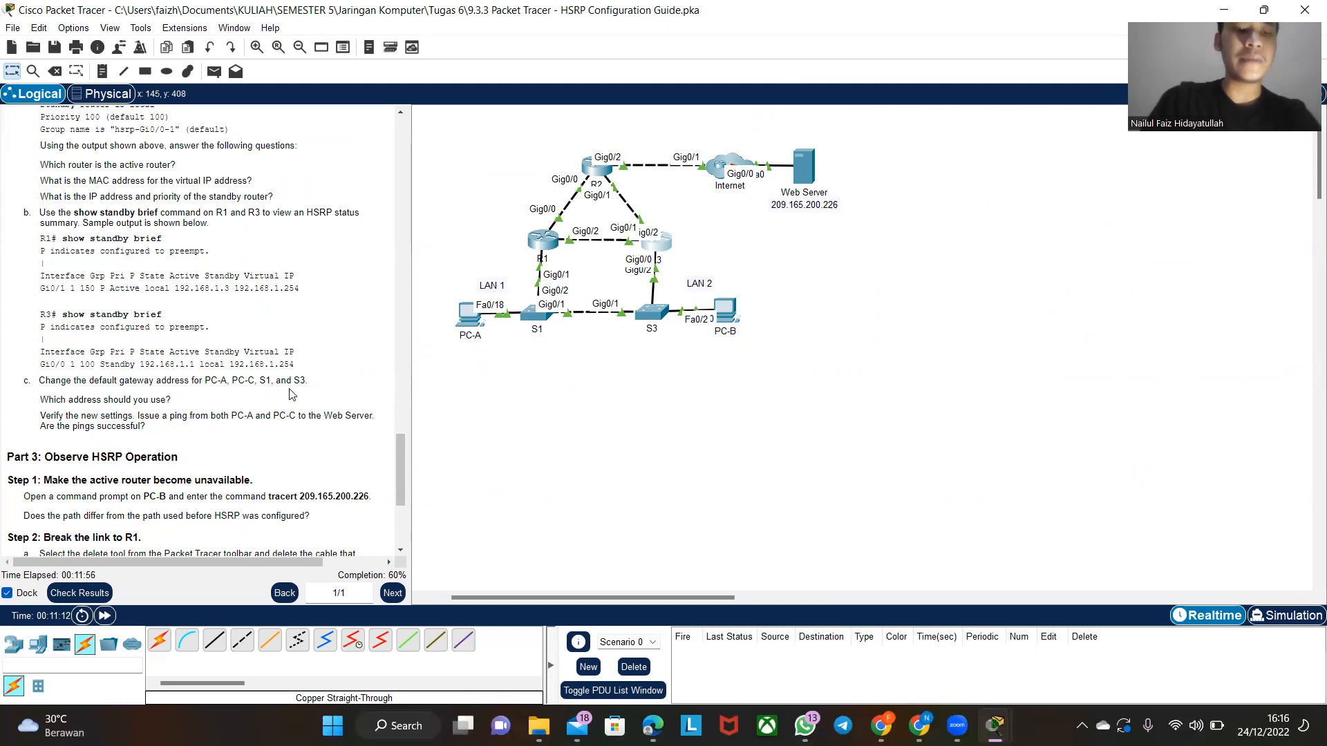
- Set PC-A's IPv4 default gateway to 192.168.1.254 in its IP configuration and close the PC-A window
{"action": "left_click", "coordinate": [468, 325]}
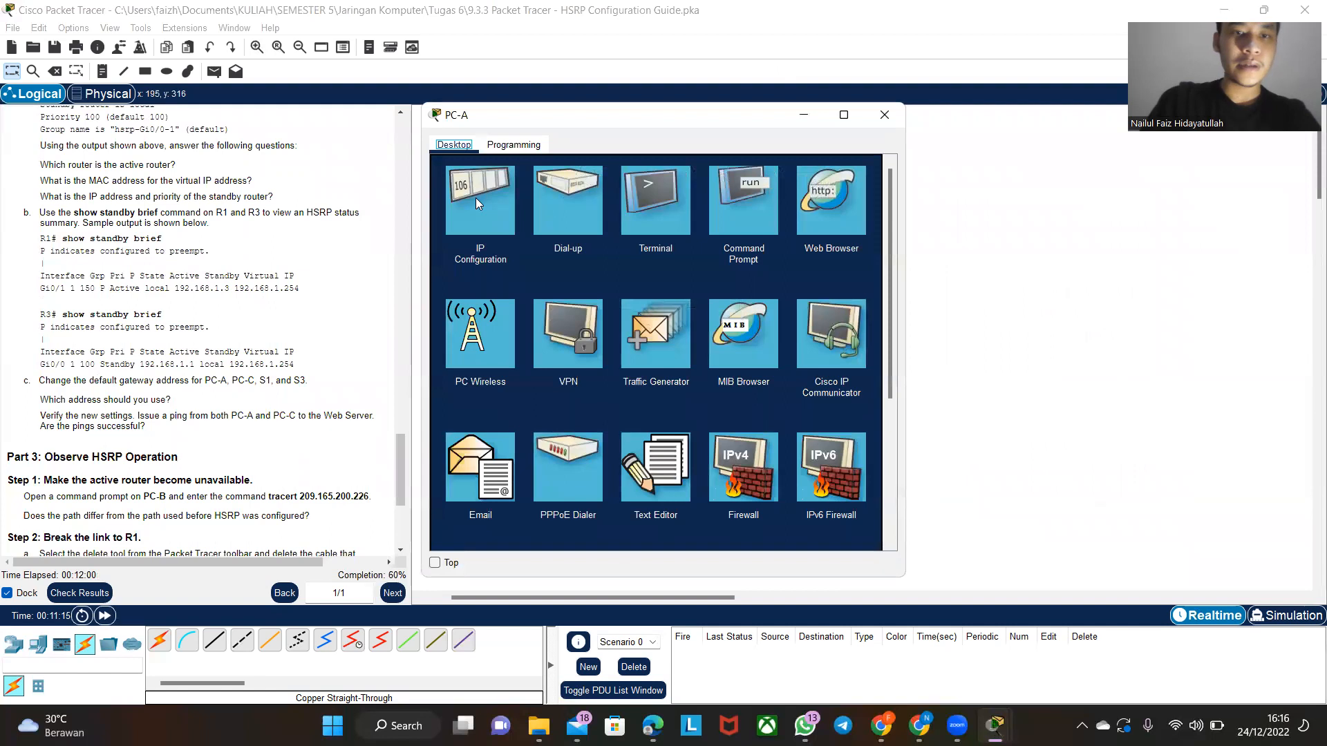
{"action": "left_click", "coordinate": [476, 198]}
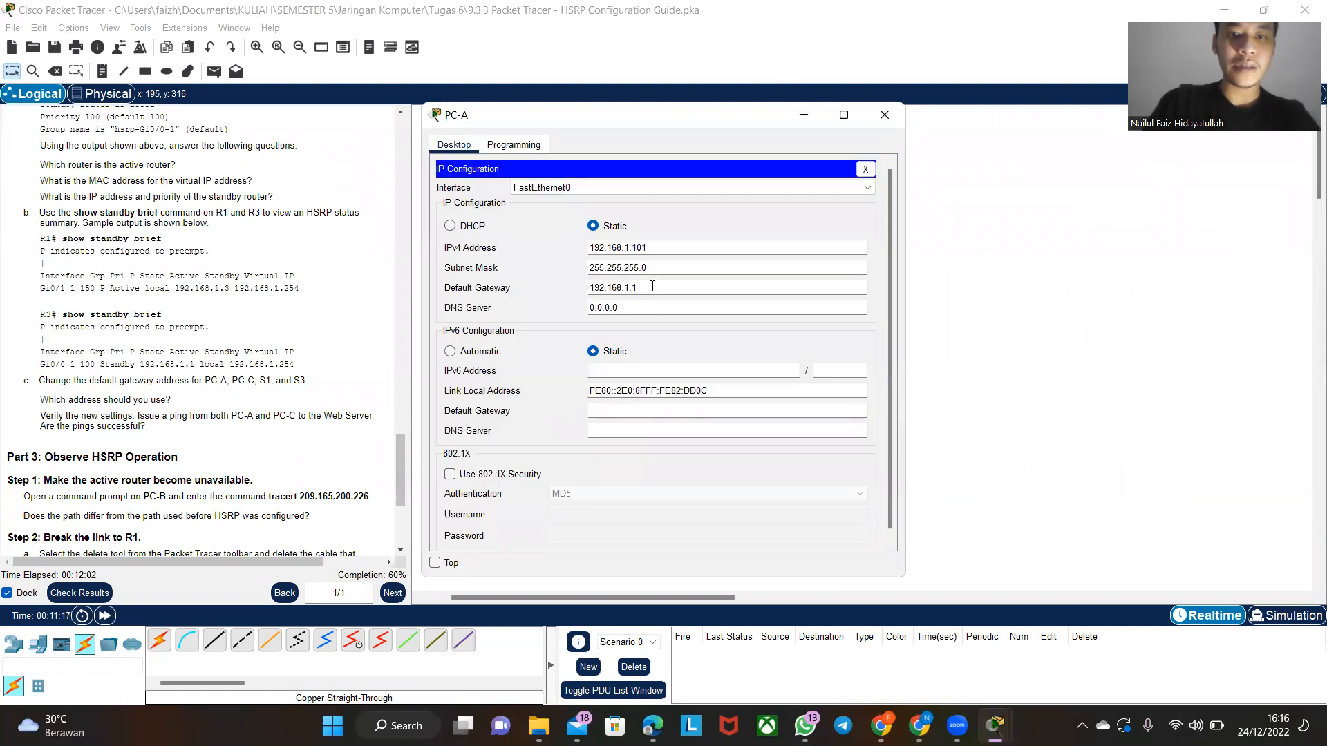
{"action": "key", "text": "BackSpace"}
{"action": "type", "text": "254"}
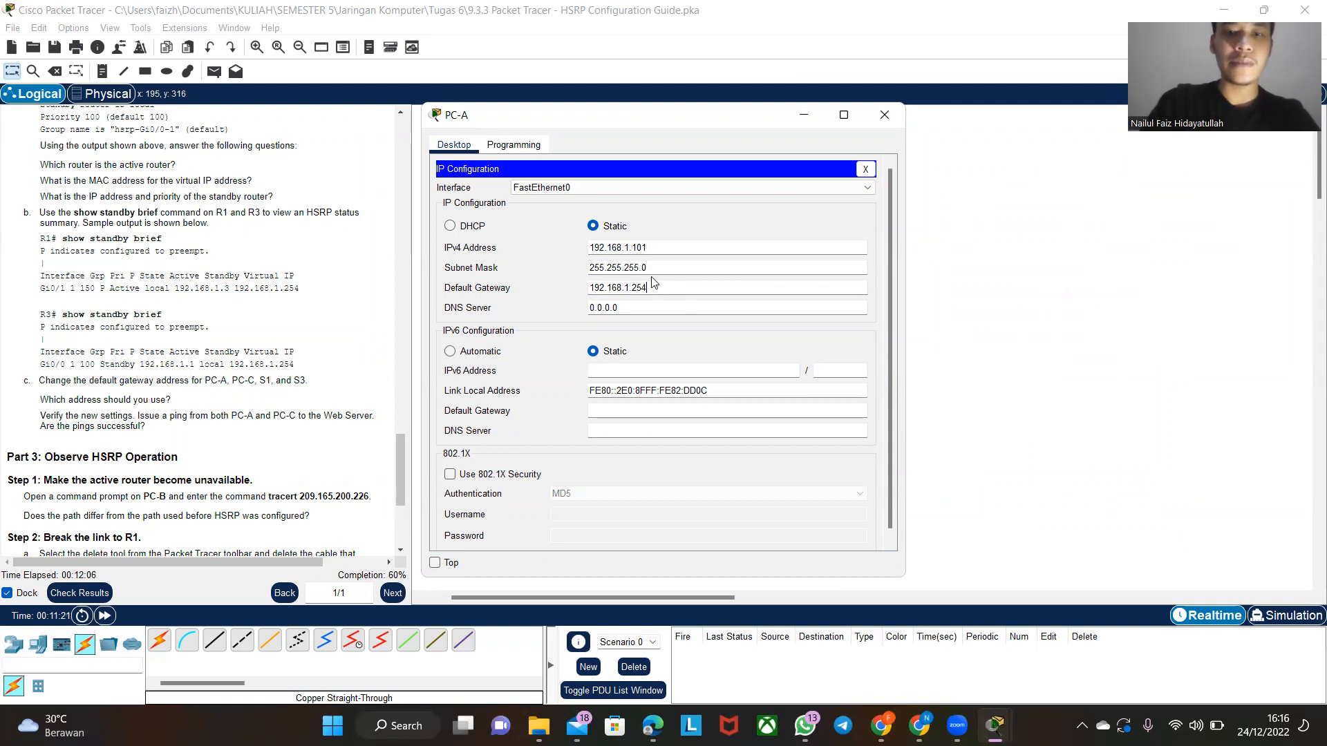
{"action": "left_click", "coordinate": [888, 119]}
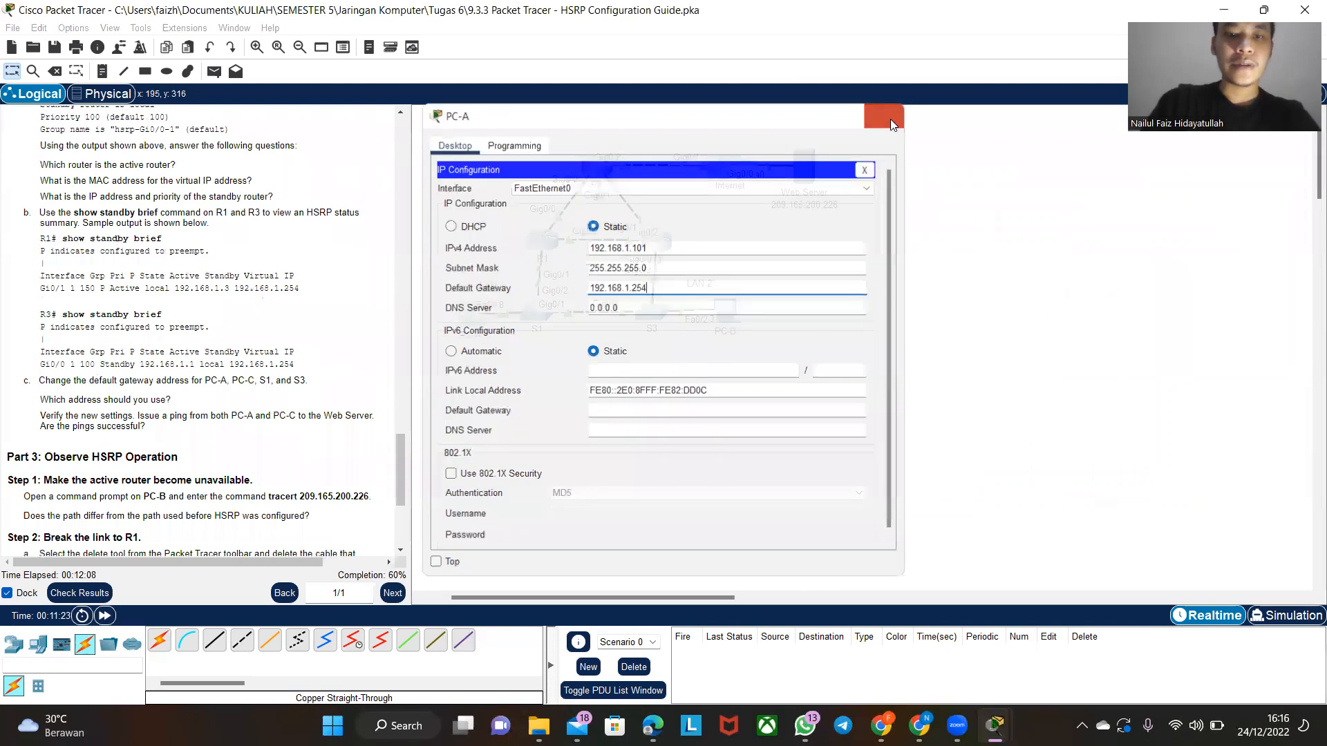
- Set PC-B's IPv4 default gateway to 192.168.1.254 in its IP configuration and close the PC-B window
{"action": "left_click", "coordinate": [726, 312]}
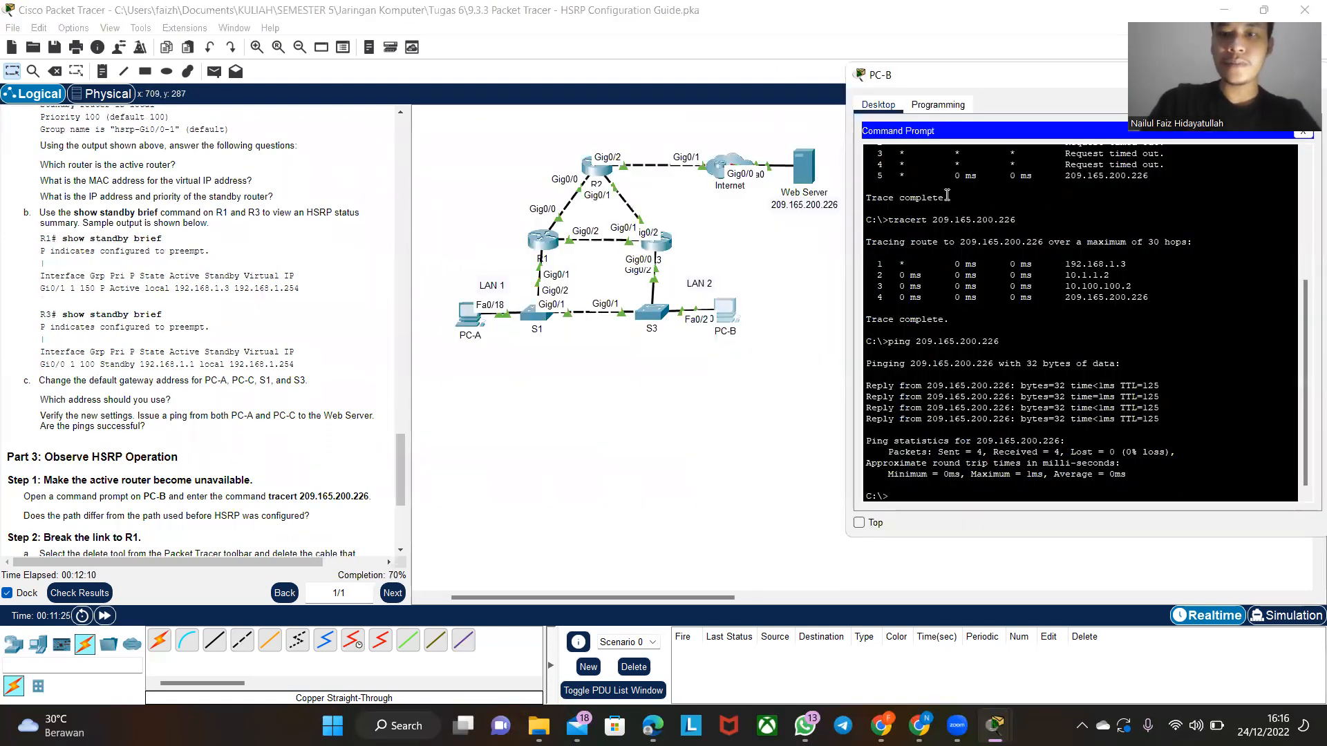
{"action": "left_click_drag", "start_coordinate": [1093, 78], "coordinate": [890, 141]}
{"action": "left_click", "coordinate": [1099, 194]}
{"action": "left_click", "coordinate": [693, 236]}
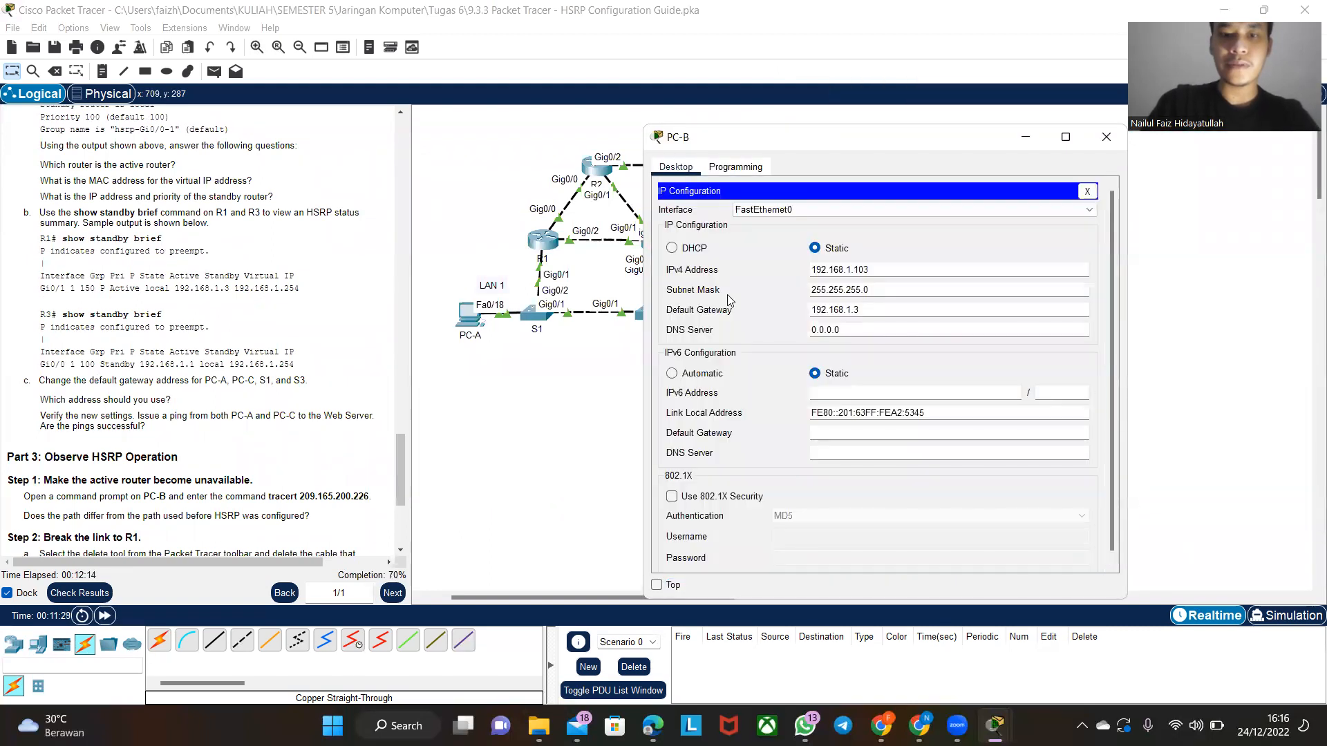
{"action": "left_click", "coordinate": [886, 313]}
{"action": "key", "text": "BackSpace"}
{"action": "type", "text": "254"}
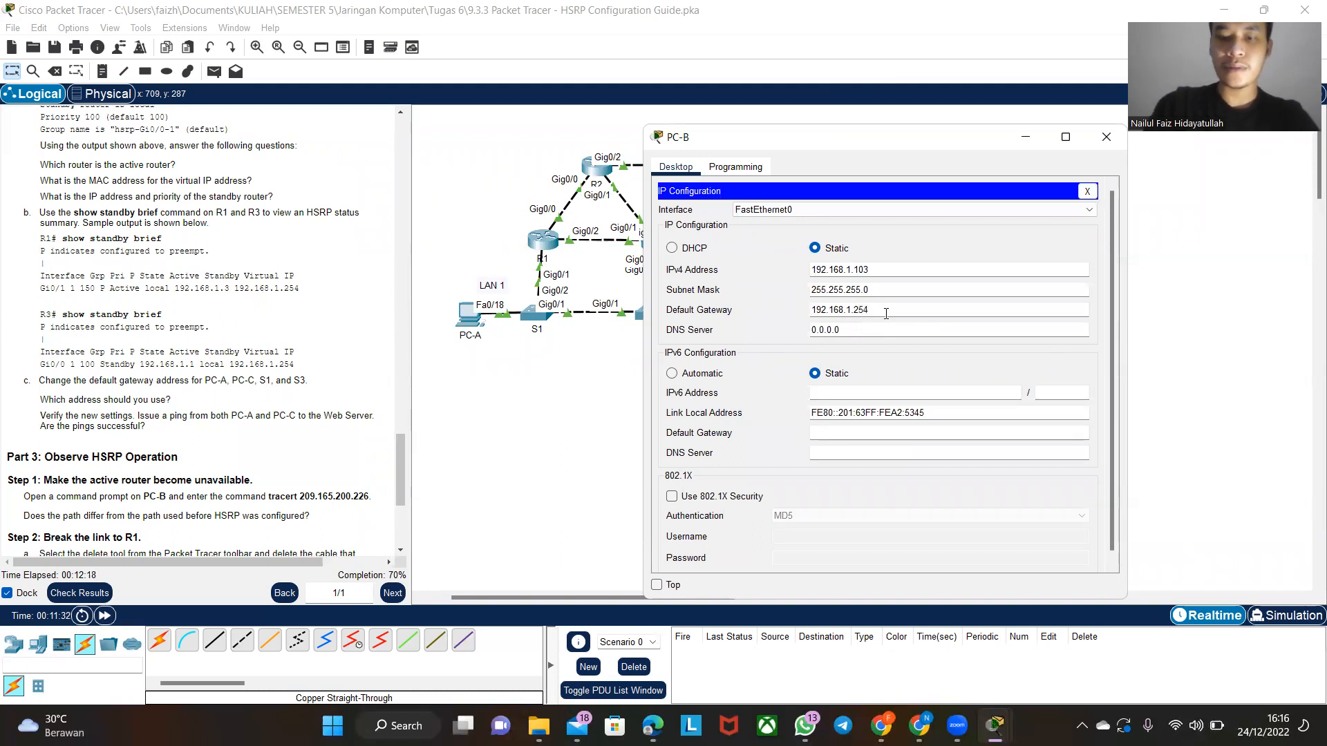
{"action": "left_click", "coordinate": [1106, 137]}
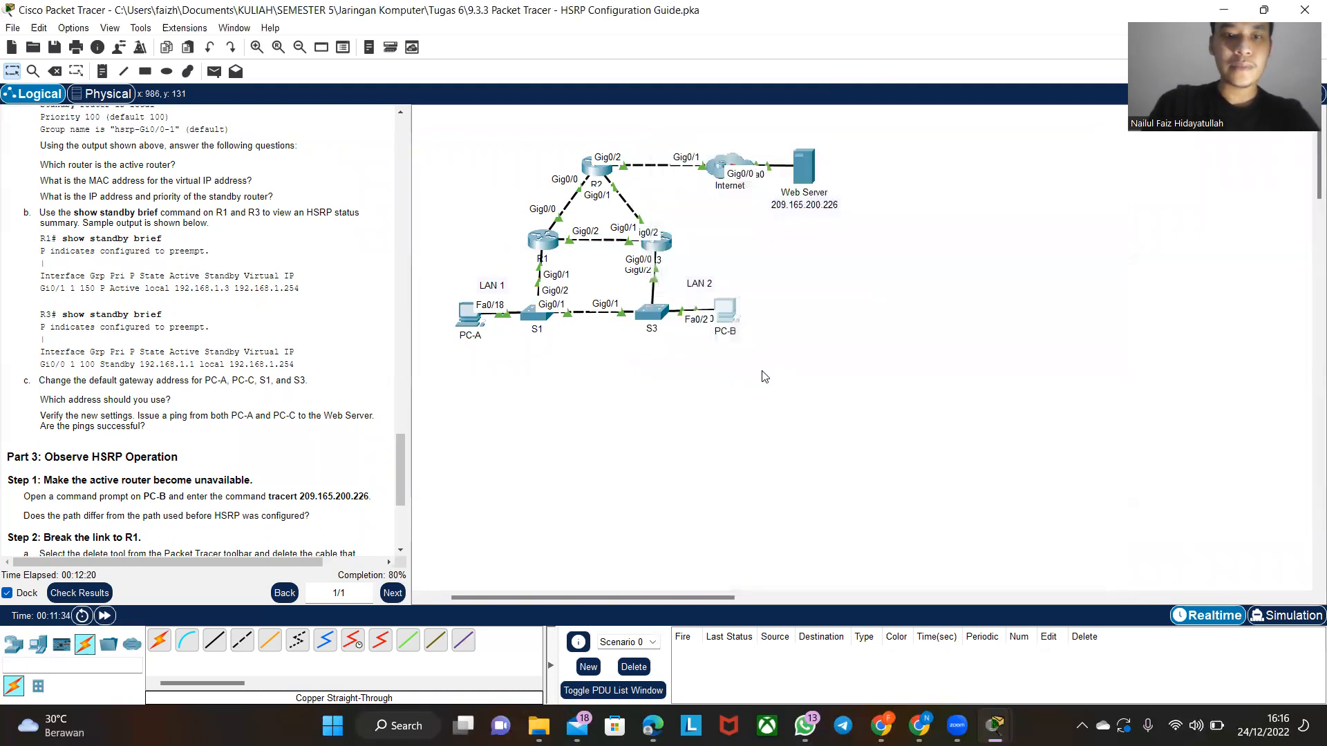
- Open switch S1's command line and enter global configuration mode with en and conf t
{"action": "left_click", "coordinate": [534, 322]}
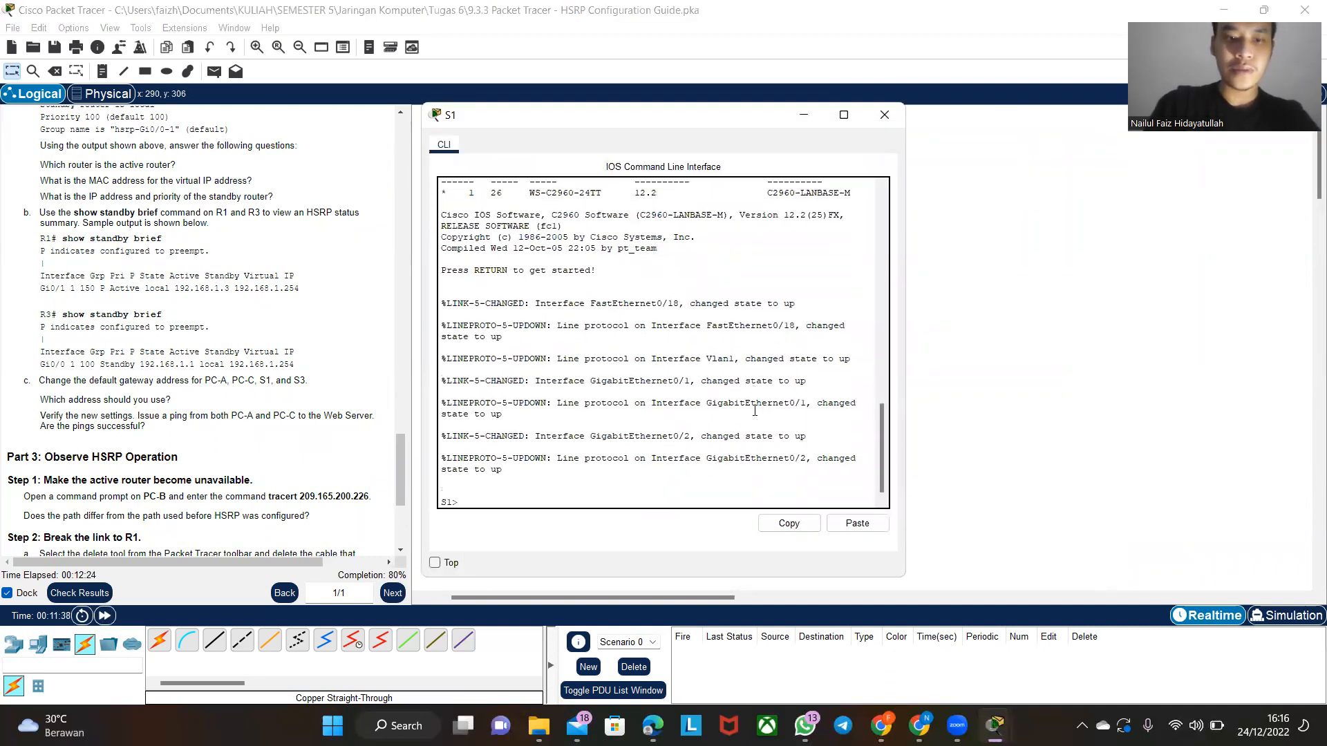
{"action": "type", "text": "en"}
{"action": "key", "text": "Return"}
{"action": "type", "text": "conf"}
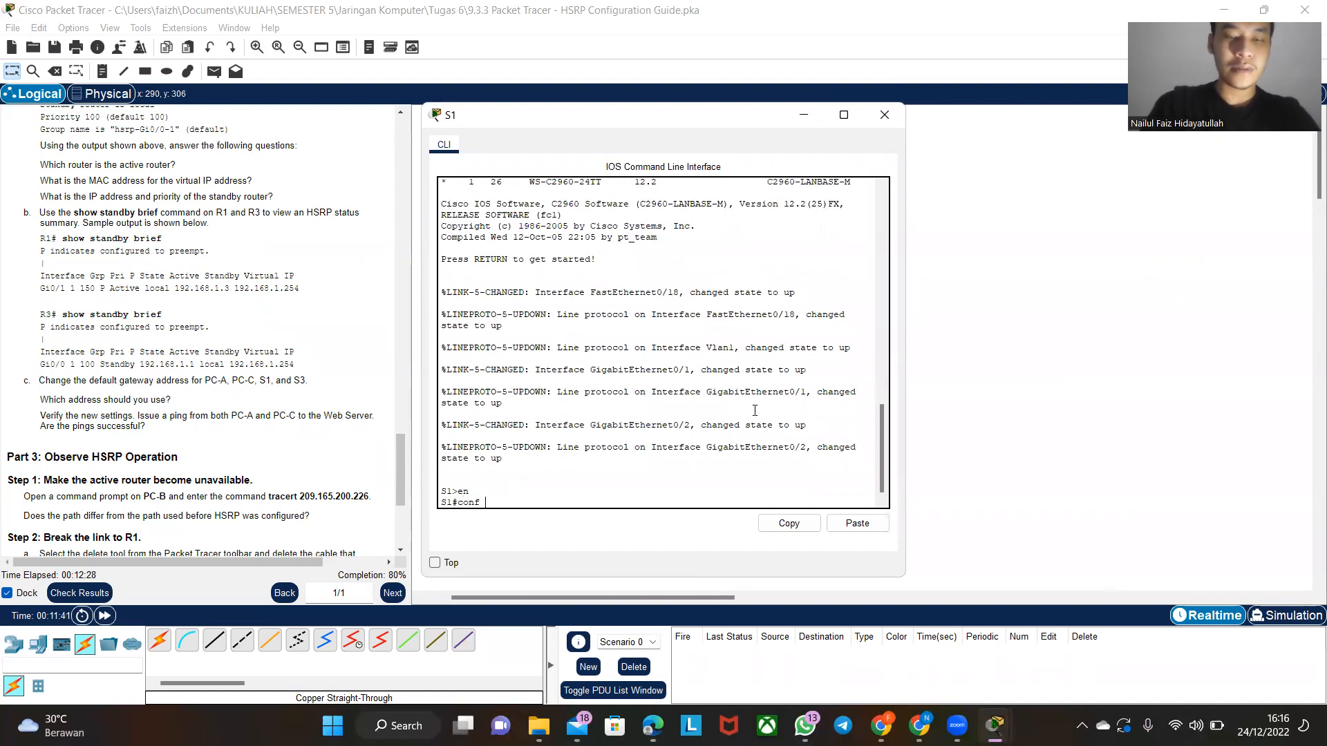
{"action": "type", "text": " t"}
{"action": "key", "text": "Return"}
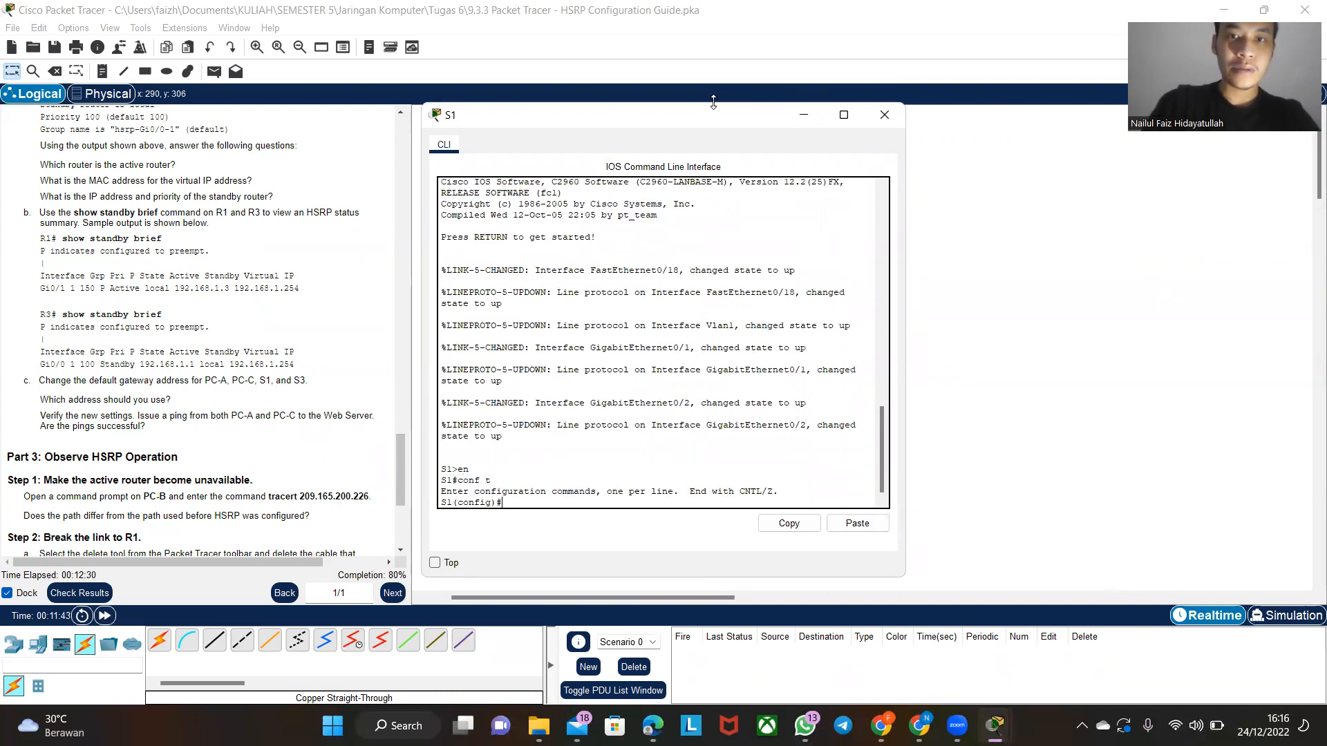
- Set S1's default gateway with ip default-gateway 192.168.1.254, consulting the addressing table in the instructions
{"action": "left_click_drag", "start_coordinate": [714, 116], "coordinate": [935, 105]}
{"action": "type", "text": "ip"}
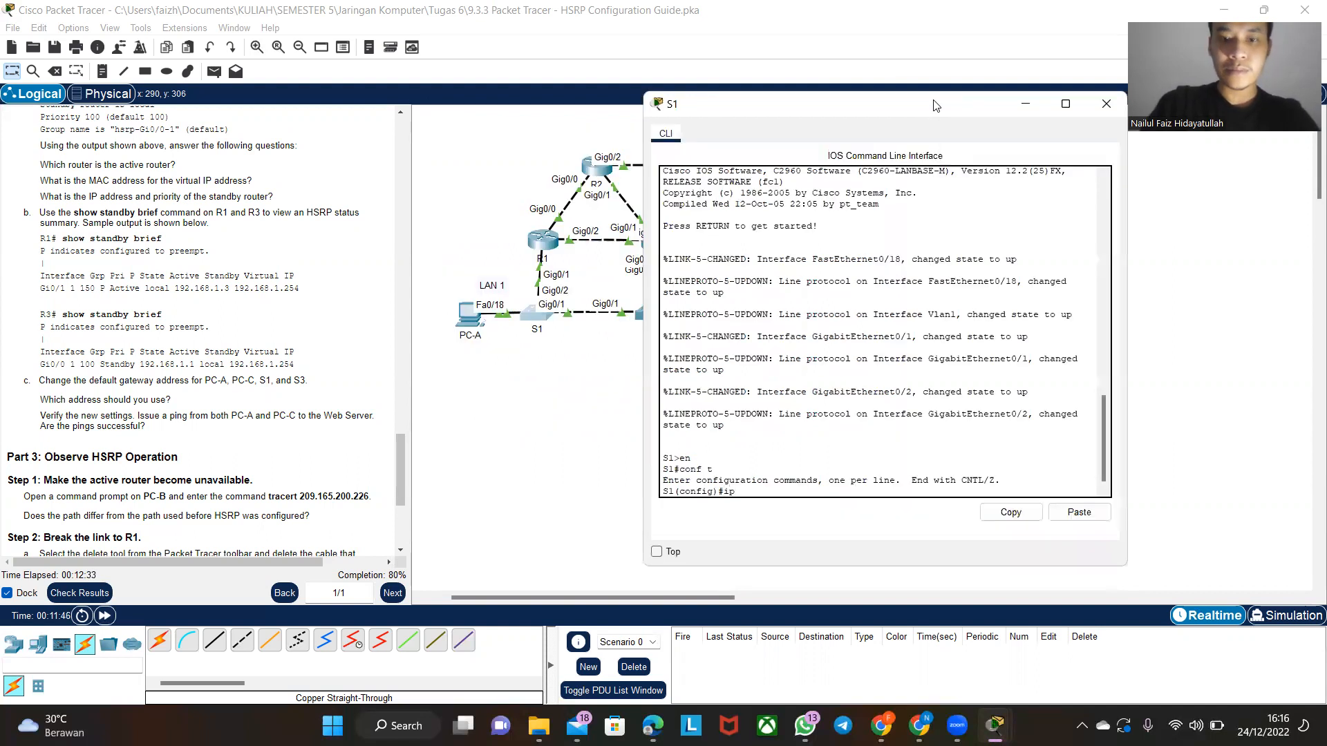
{"action": "left_click", "coordinate": [809, 43]}
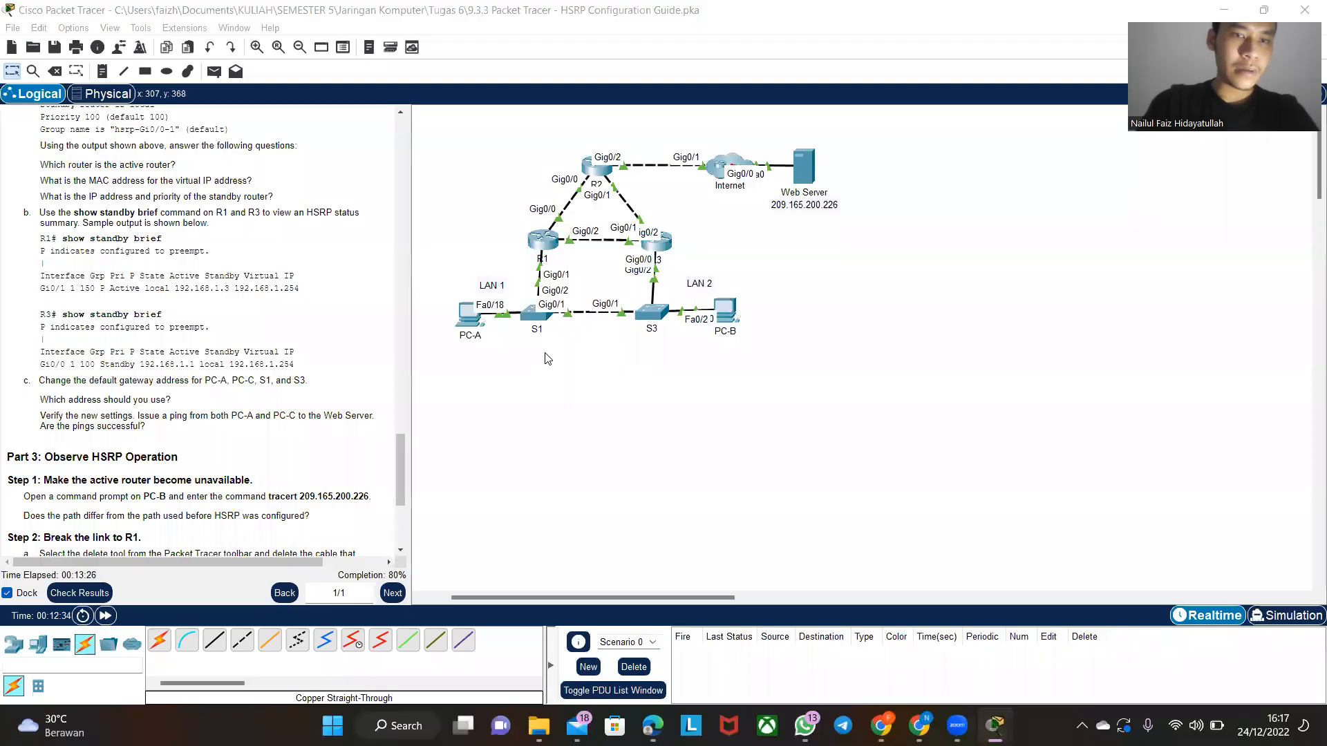
{"action": "left_click", "coordinate": [538, 316]}
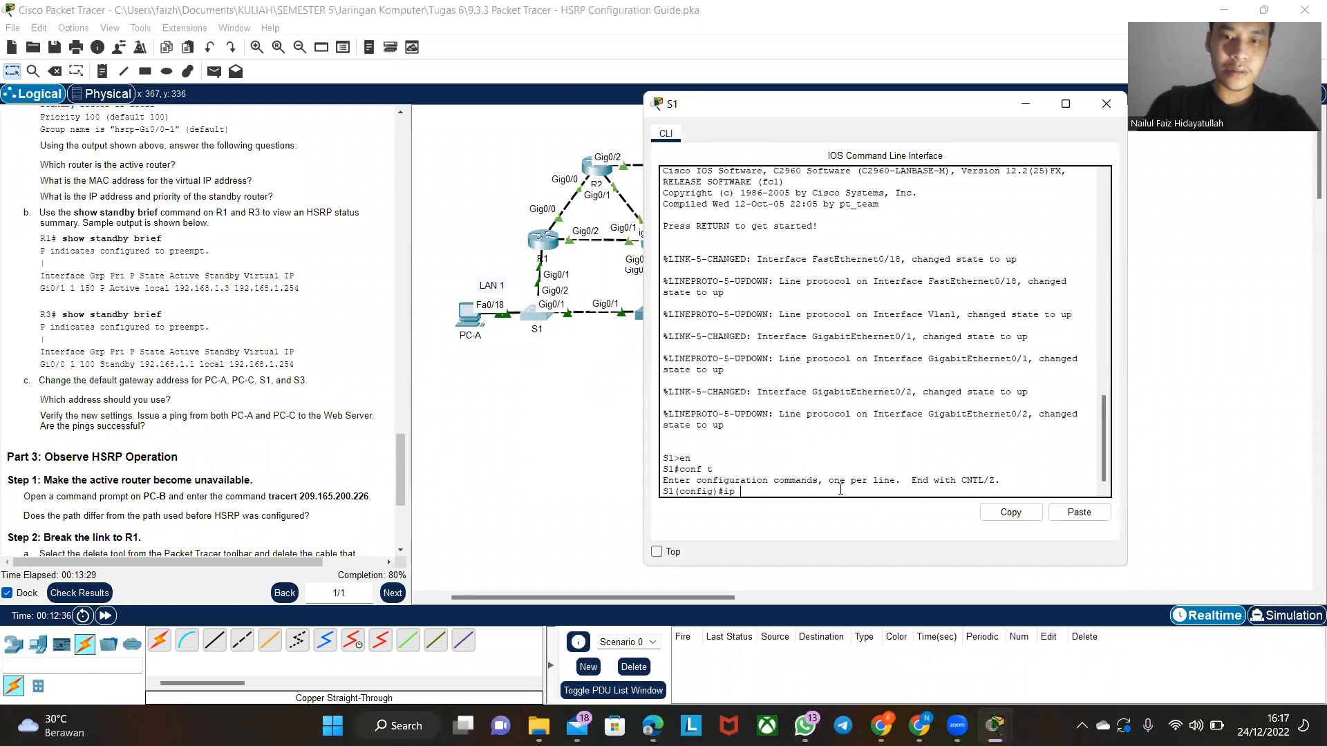
{"action": "type", "text": "defau"}
{"action": "key", "text": "Tab"}
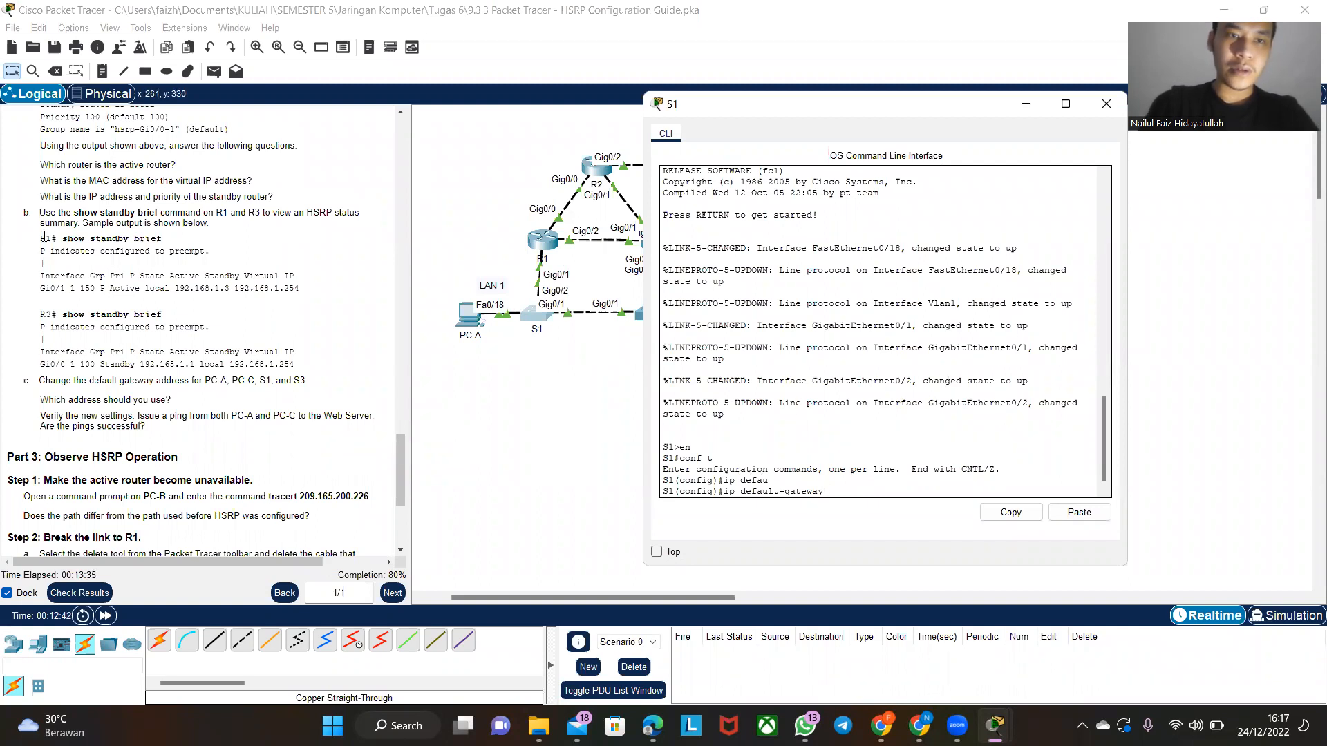
{"action": "scroll", "coordinate": [225, 268], "scroll_direction": "up", "scroll_amount": 15}
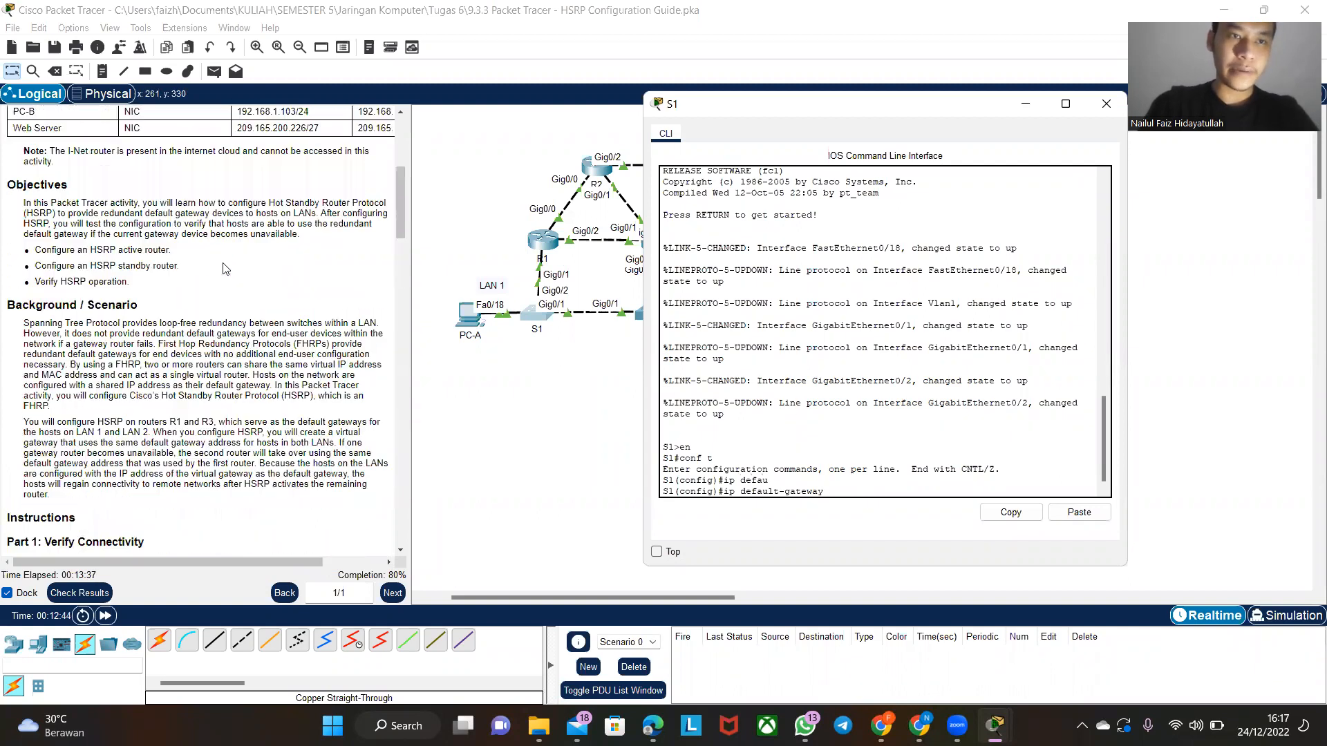
{"action": "scroll", "coordinate": [225, 268], "scroll_direction": "up", "scroll_amount": 5}
{"action": "type", "text": "192.168.1.254"}
{"action": "key", "text": "Return"}
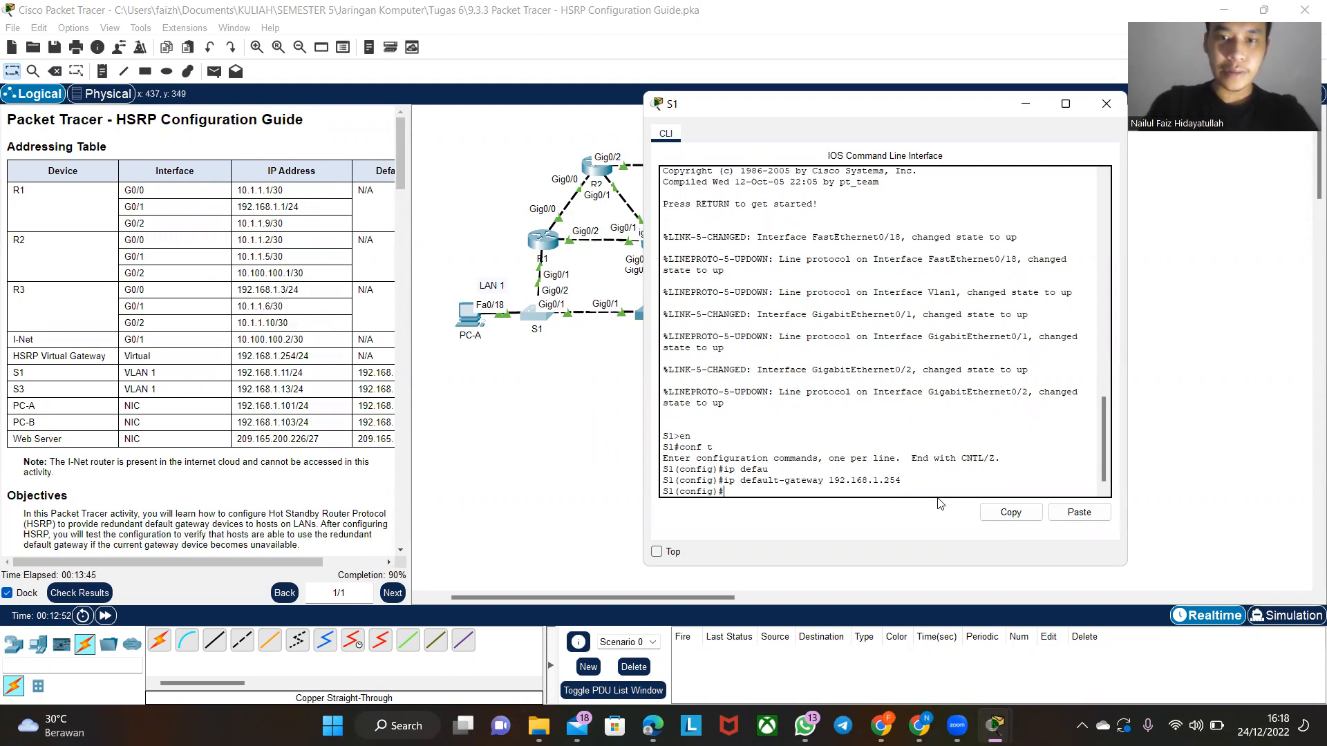
- Copy the ip default-gateway 192.168.1.254 command from S1's command line and return to the topology
{"action": "left_click_drag", "start_coordinate": [907, 479], "coordinate": [723, 481]}
{"action": "left_click", "coordinate": [1010, 512]}
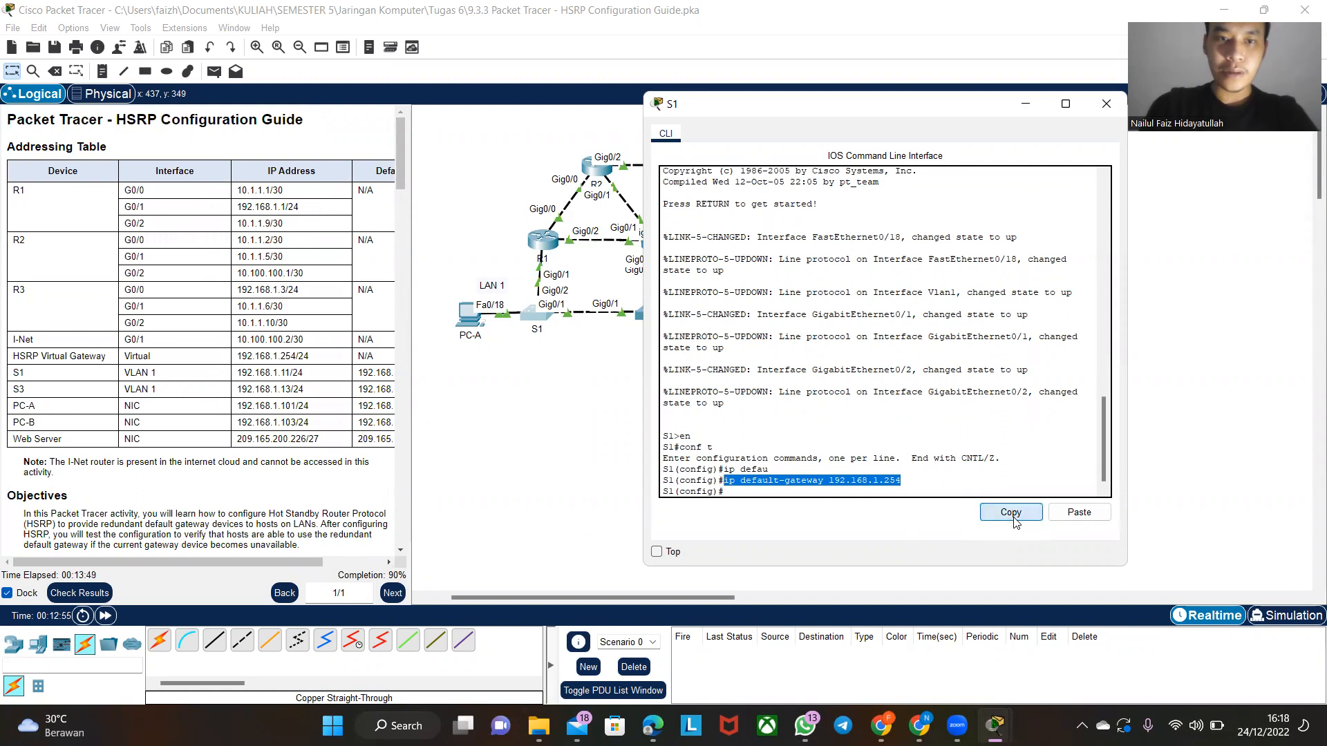
{"action": "left_click", "coordinate": [456, 429]}
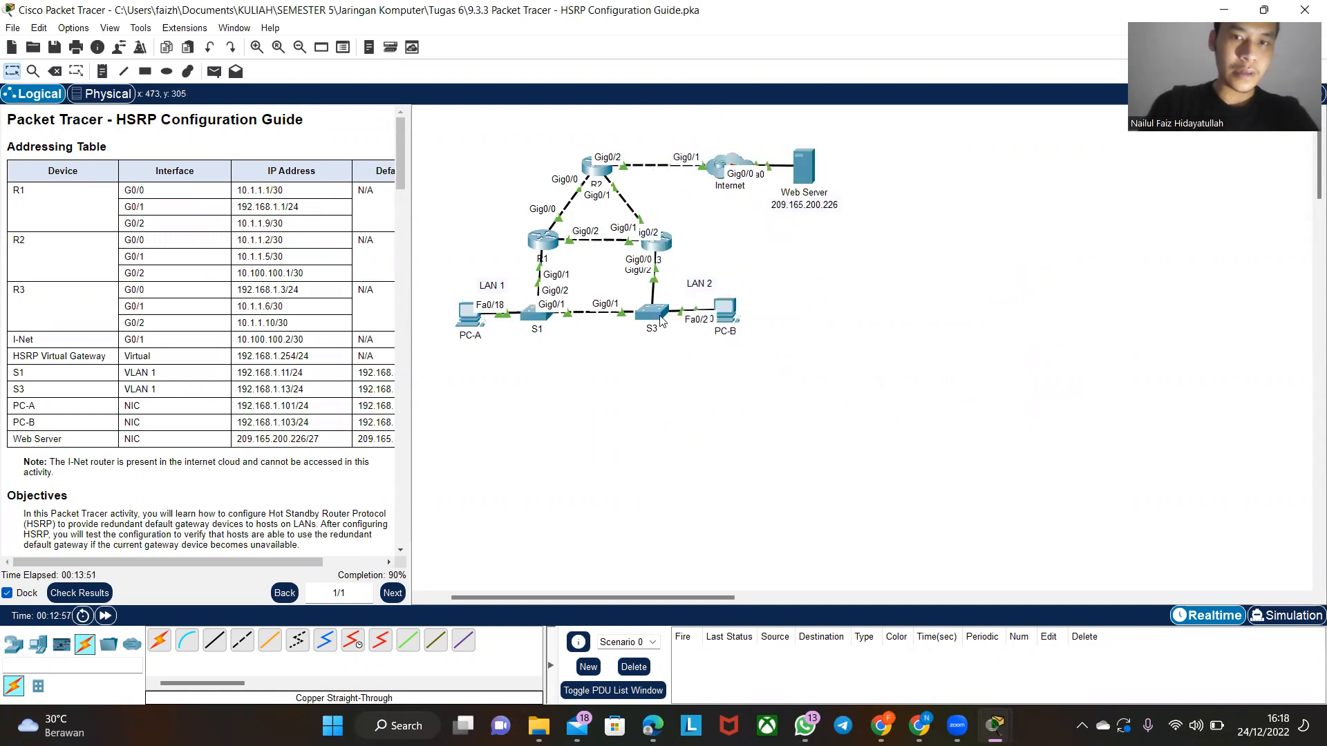
- Return the instructions to the default gateway step and enter global configuration mode on switch S3 with en and conf t
{"action": "scroll", "coordinate": [149, 493], "scroll_direction": "down", "scroll_amount": 13}
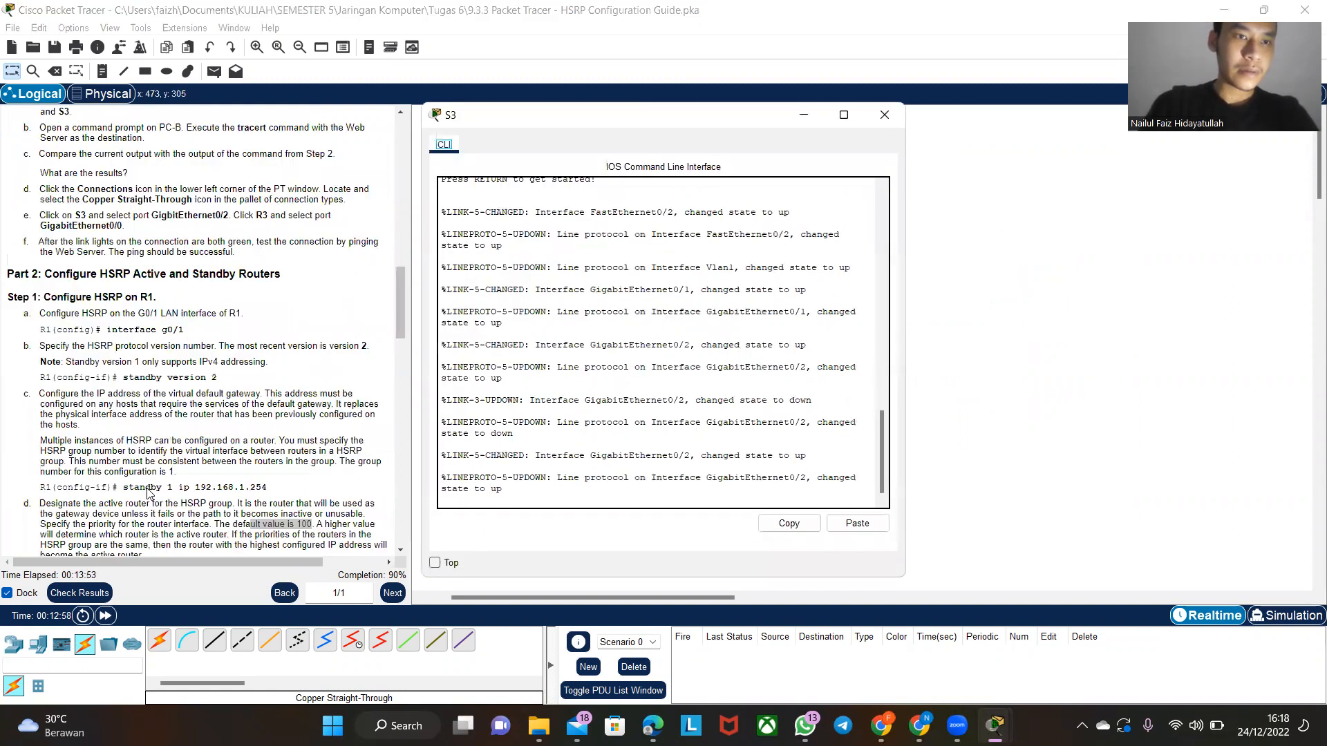
{"action": "scroll", "coordinate": [148, 492], "scroll_direction": "down", "scroll_amount": 15}
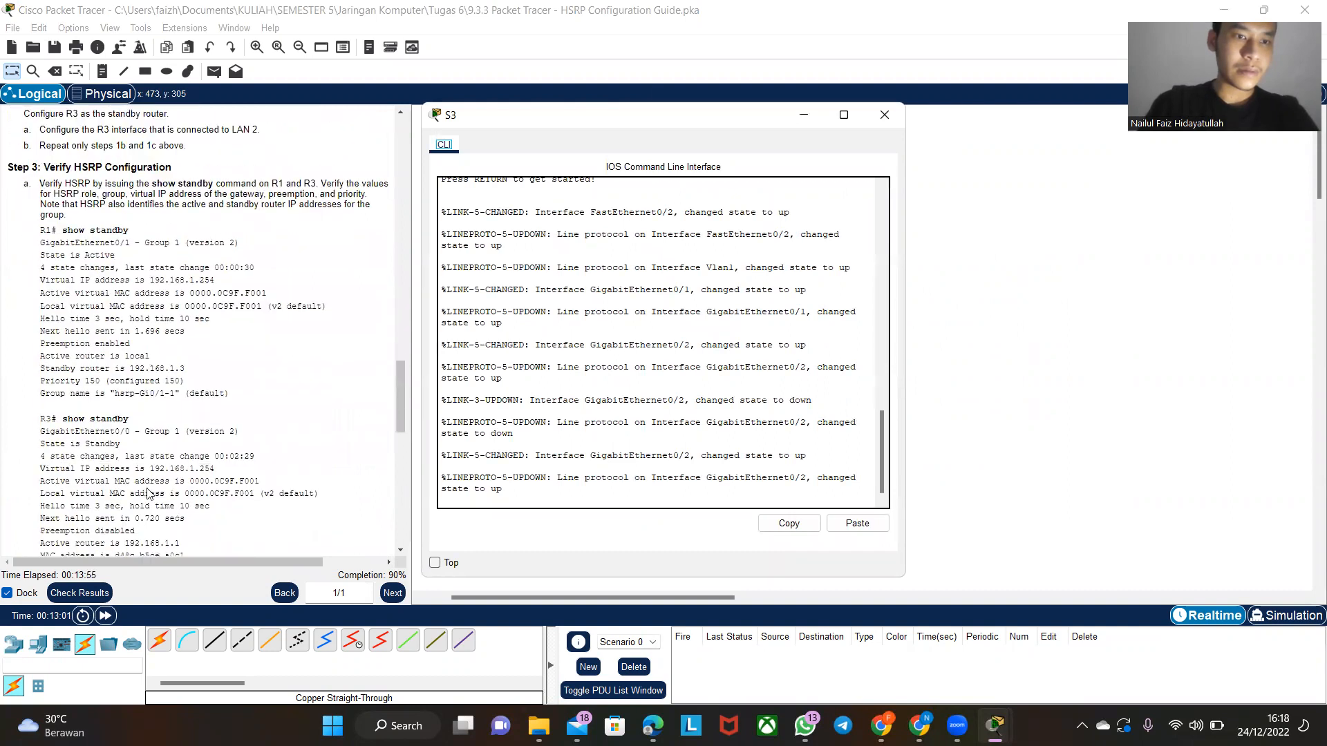
{"action": "scroll", "coordinate": [147, 492], "scroll_direction": "down", "scroll_amount": 10}
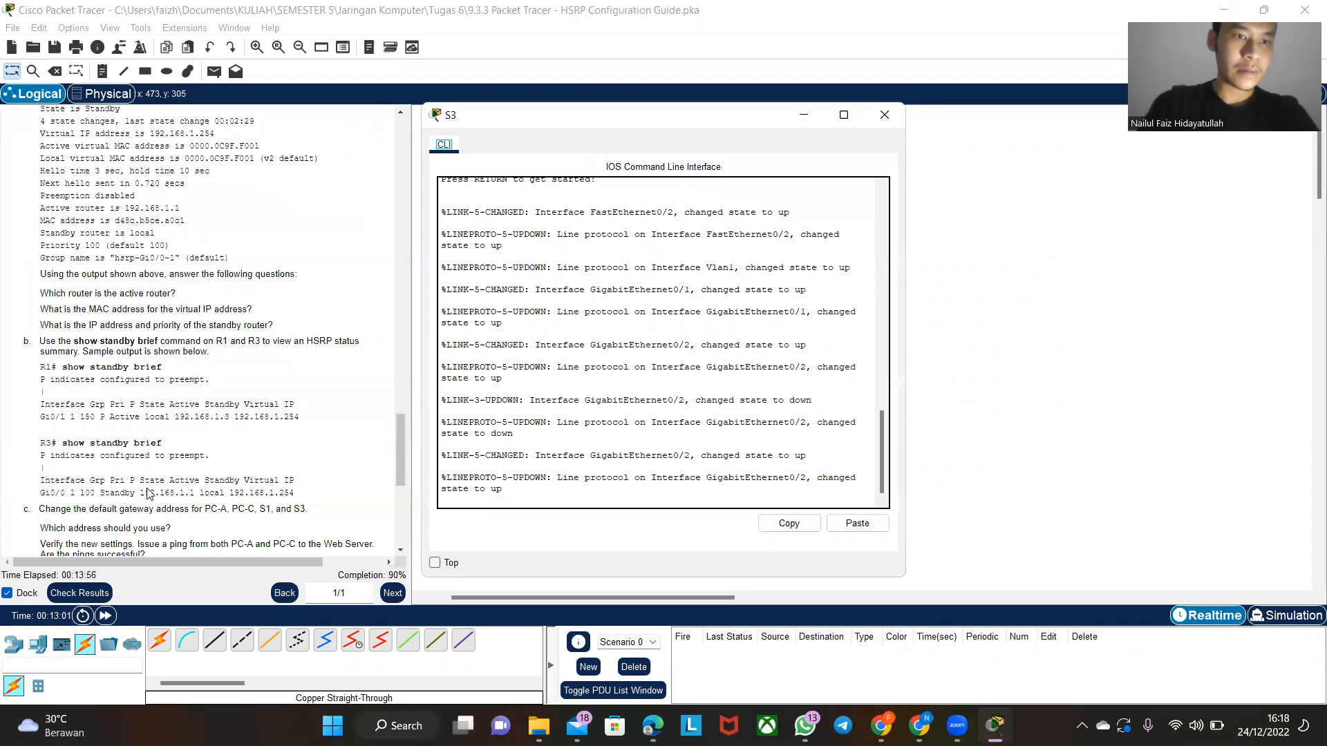
{"action": "left_click", "coordinate": [614, 495]}
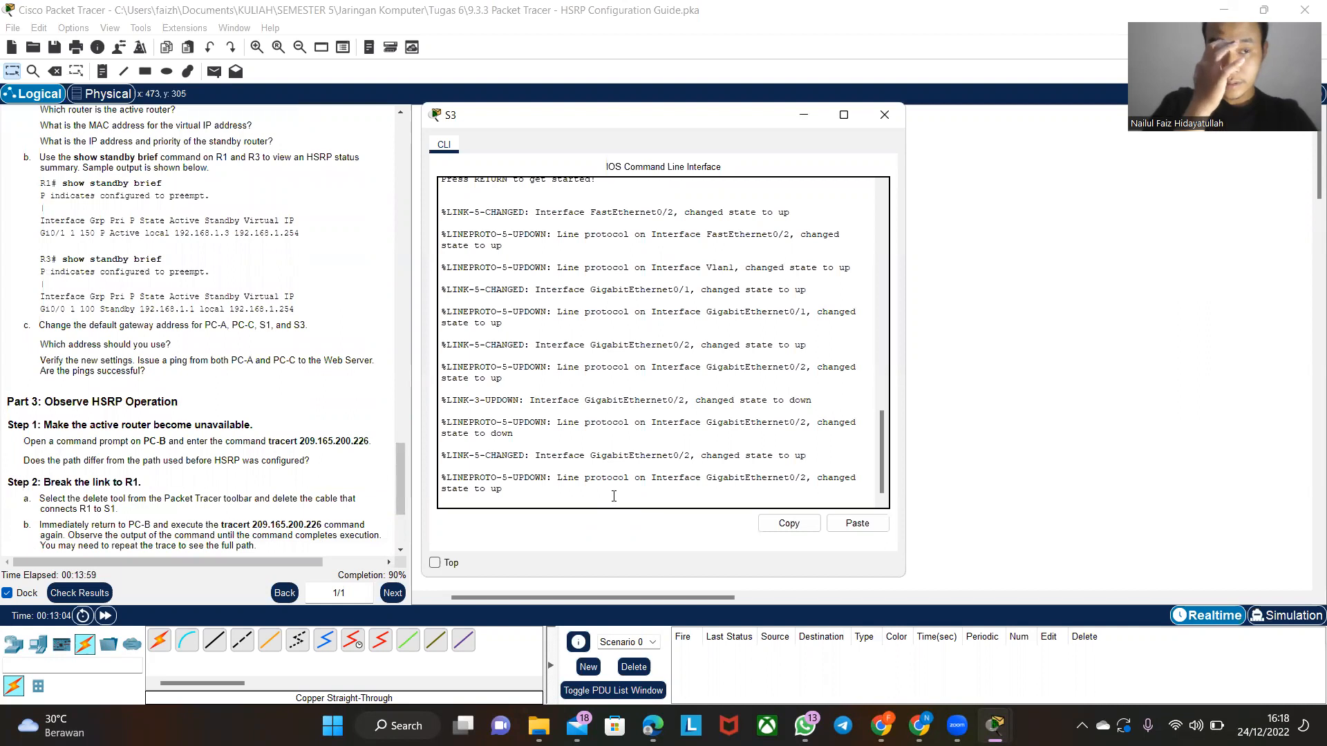
{"action": "key", "text": "Return"}
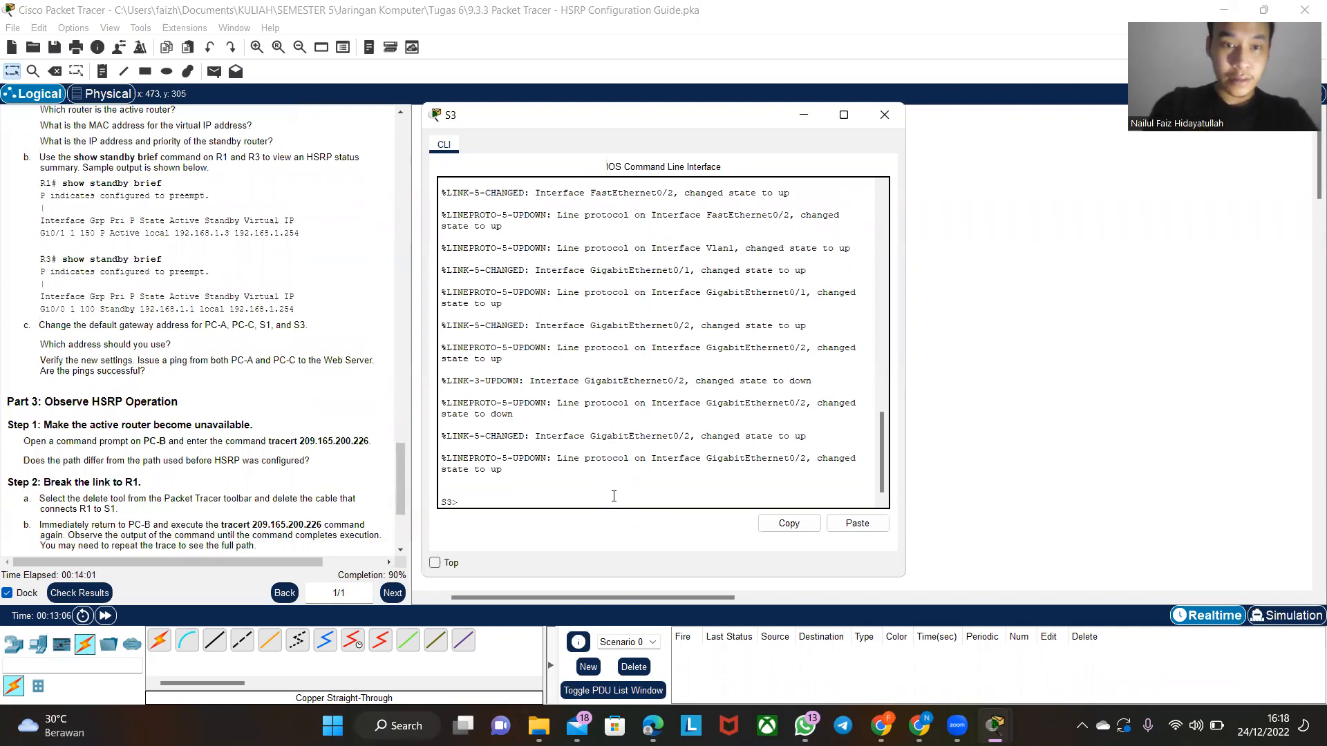
{"action": "type", "text": "en"}
{"action": "key", "text": "Return"}
{"action": "type", "text": "conf t"}
{"action": "key", "text": "Return"}
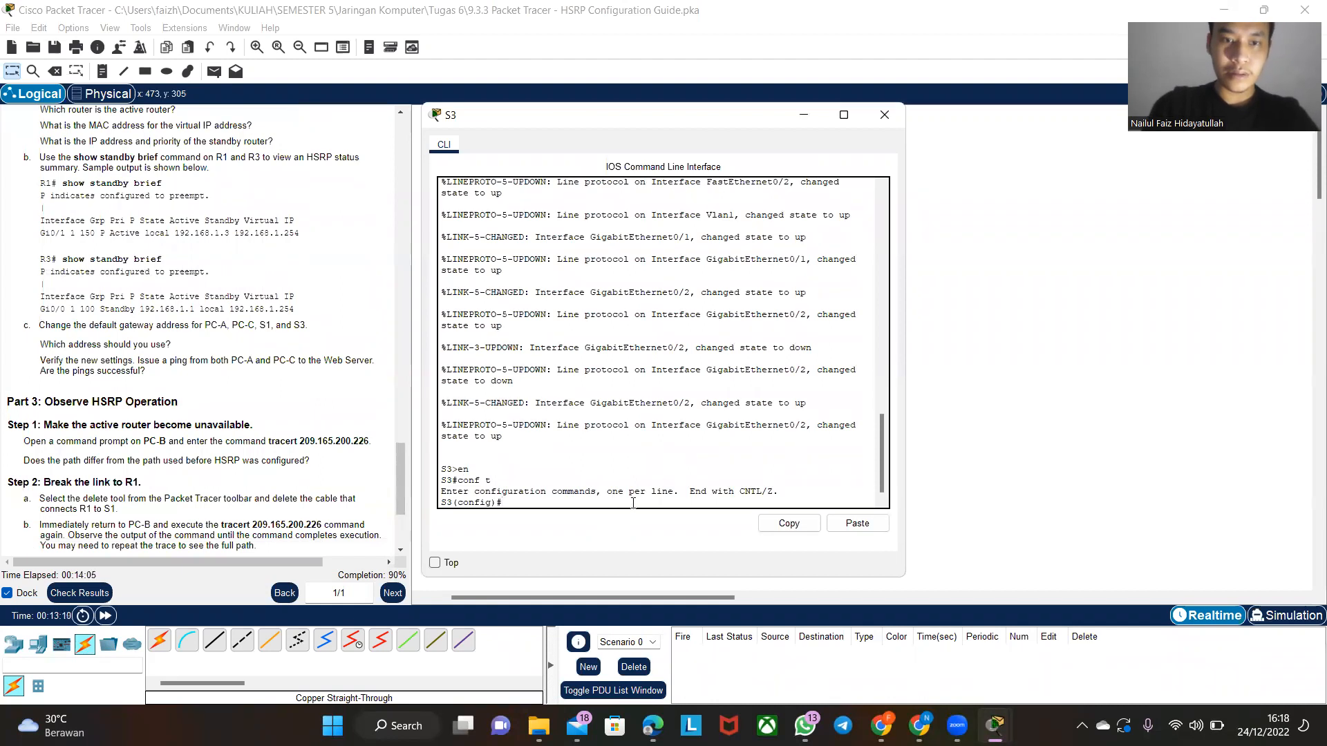
{"action": "left_click", "coordinate": [777, 528]}
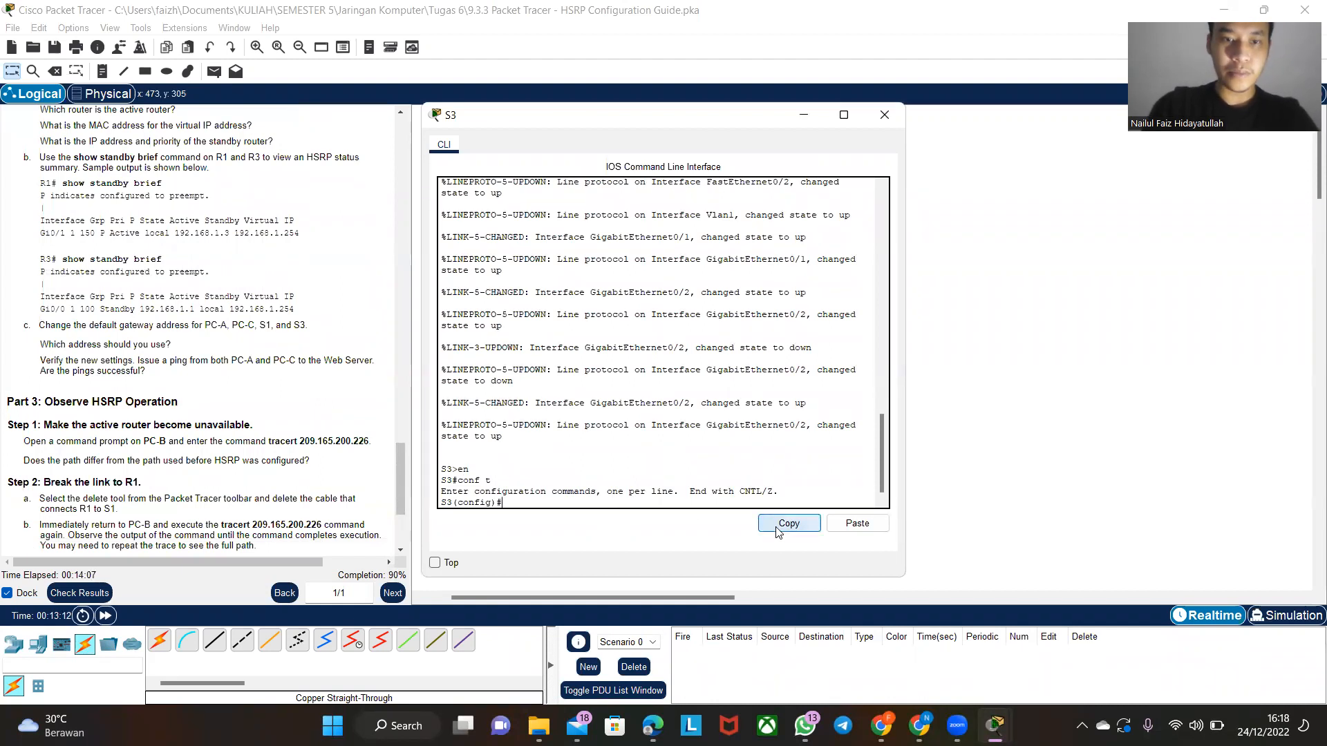
- Paste ip default-gateway 192.168.1.254 into switch S3's configuration and close its command line
{"action": "left_click", "coordinate": [860, 528]}
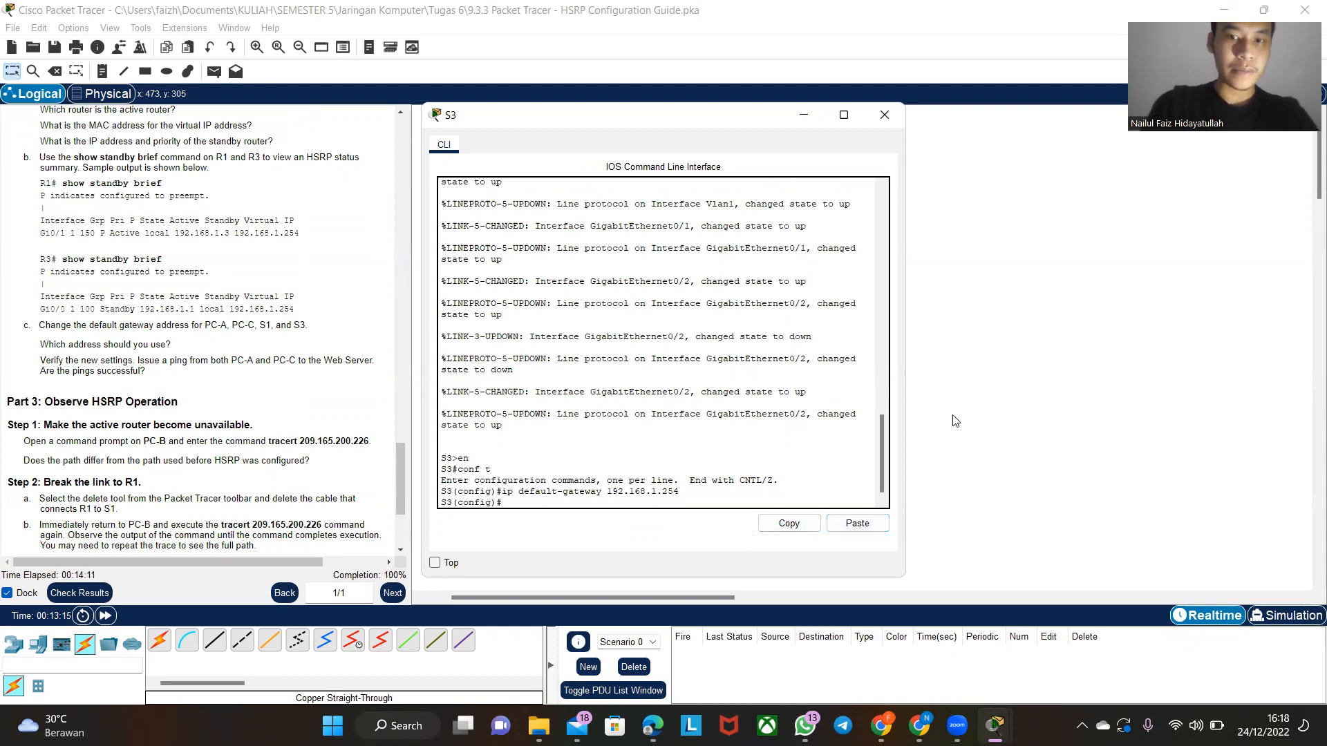
{"action": "left_click", "coordinate": [884, 115]}
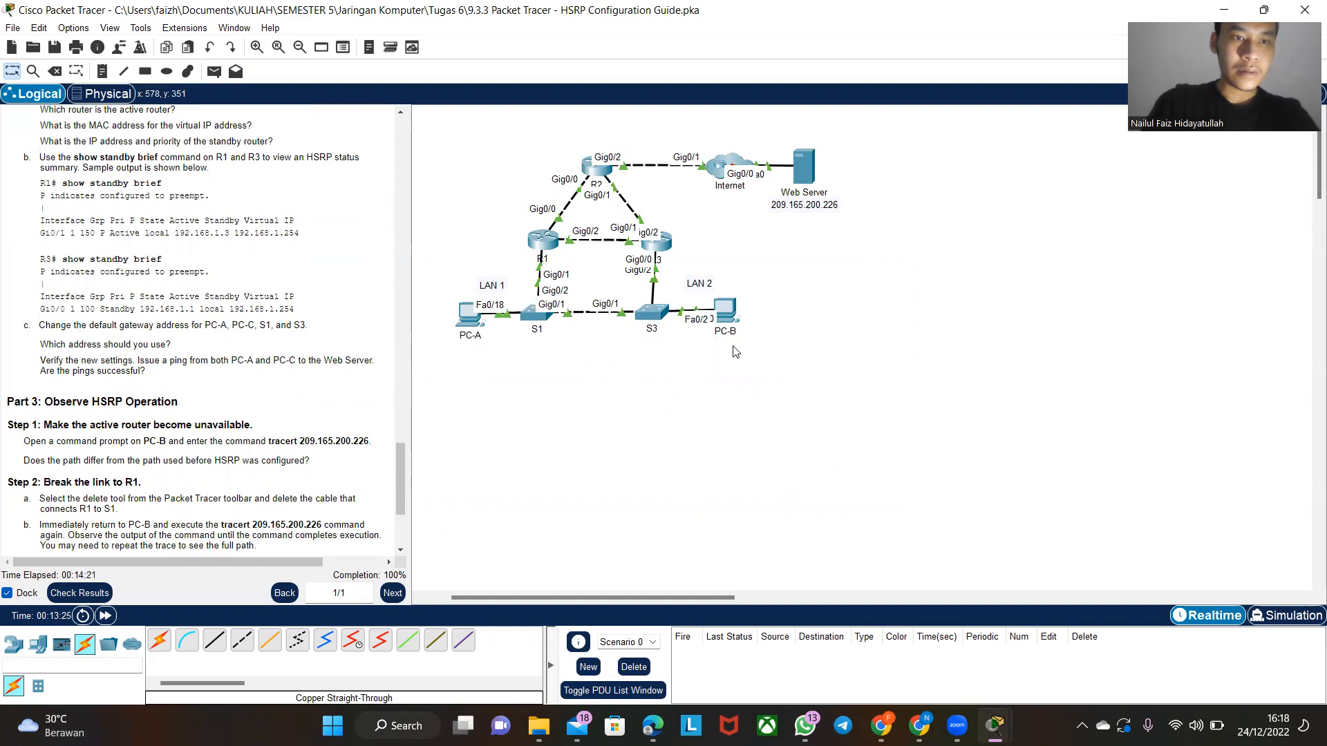
- Open PC-B's command prompt, ping the Web Server at 209.165.200.226, and move the window clear of the topology
{"action": "left_click", "coordinate": [737, 310]}
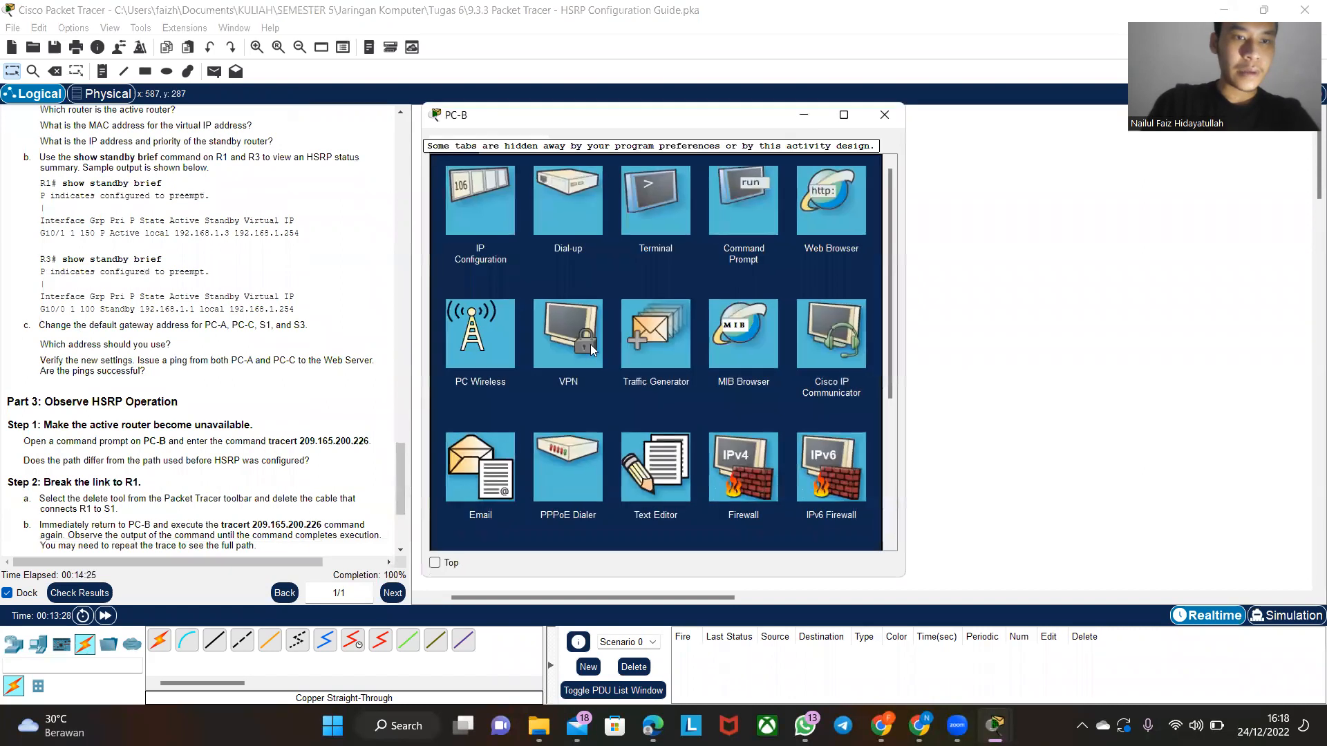
{"action": "left_click", "coordinate": [727, 213]}
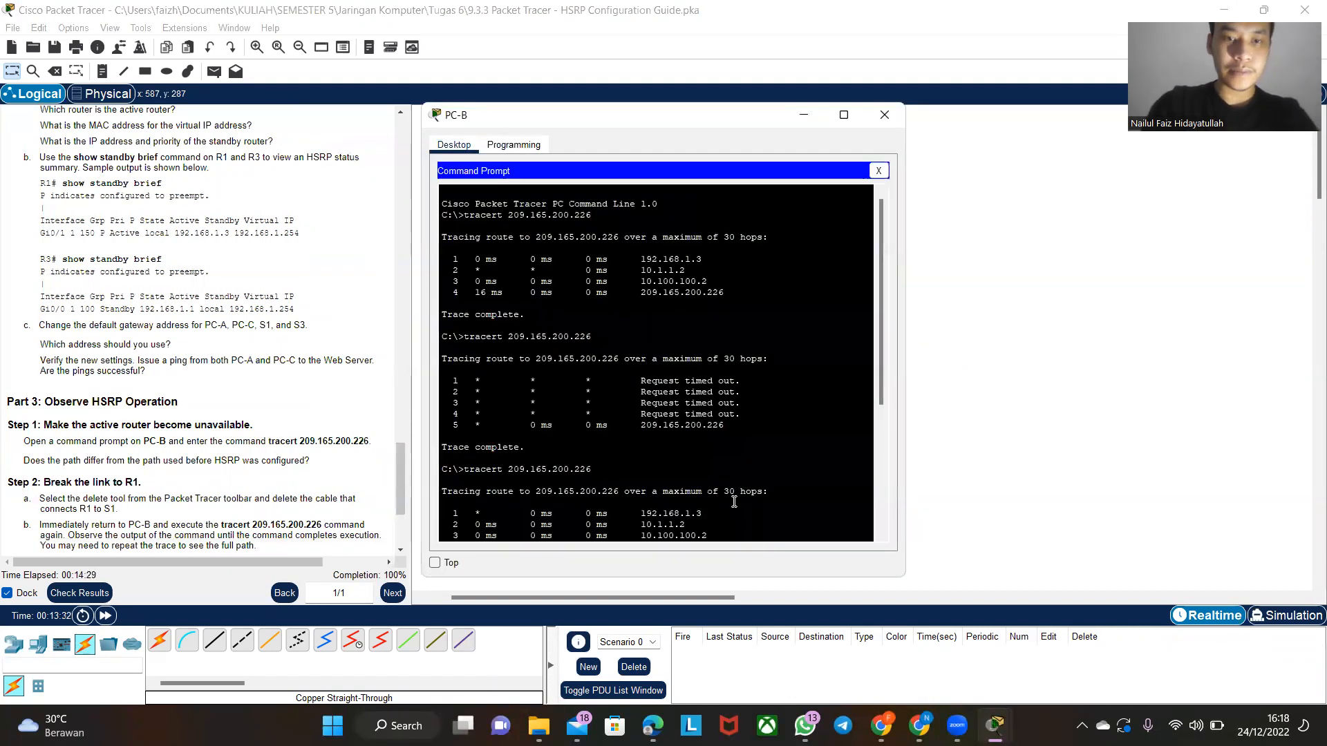
{"action": "scroll", "coordinate": [733, 502], "scroll_direction": "down", "scroll_amount": 6}
{"action": "key", "text": "Return"}
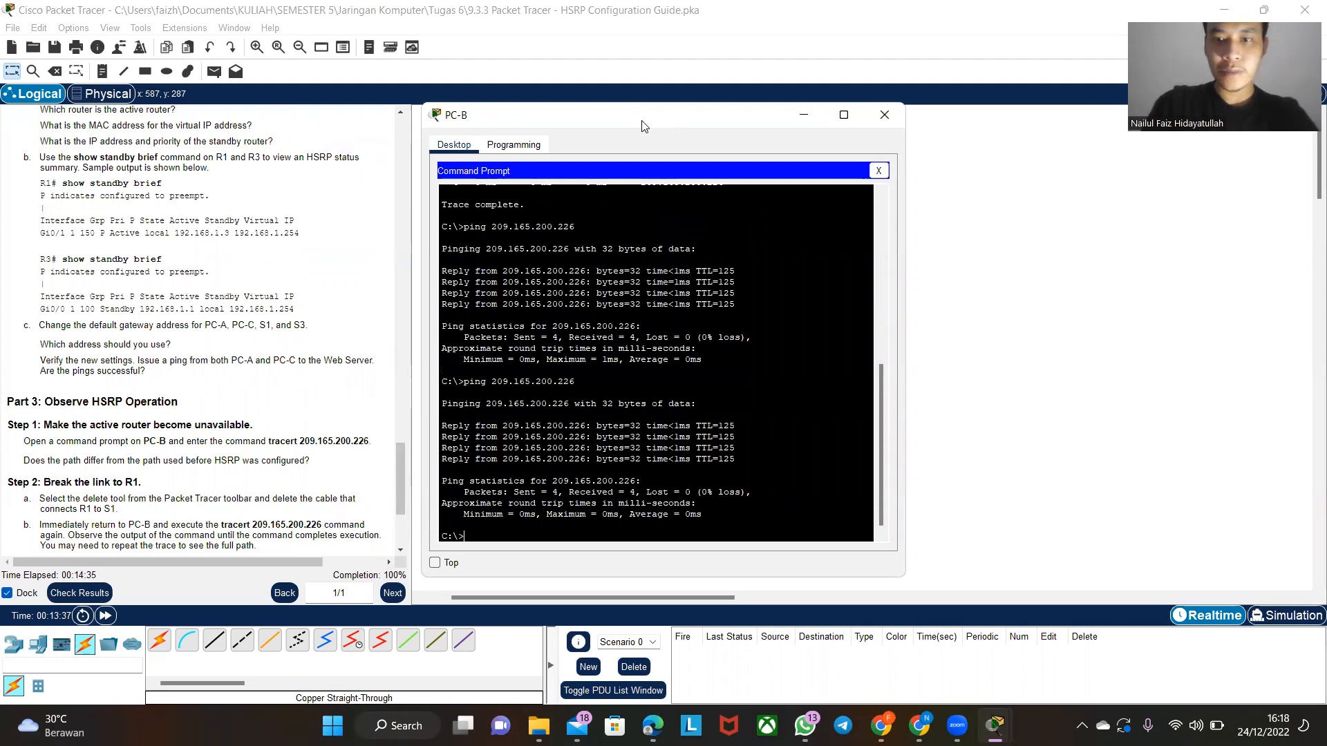
{"action": "left_click_drag", "start_coordinate": [642, 126], "coordinate": [979, 125]}
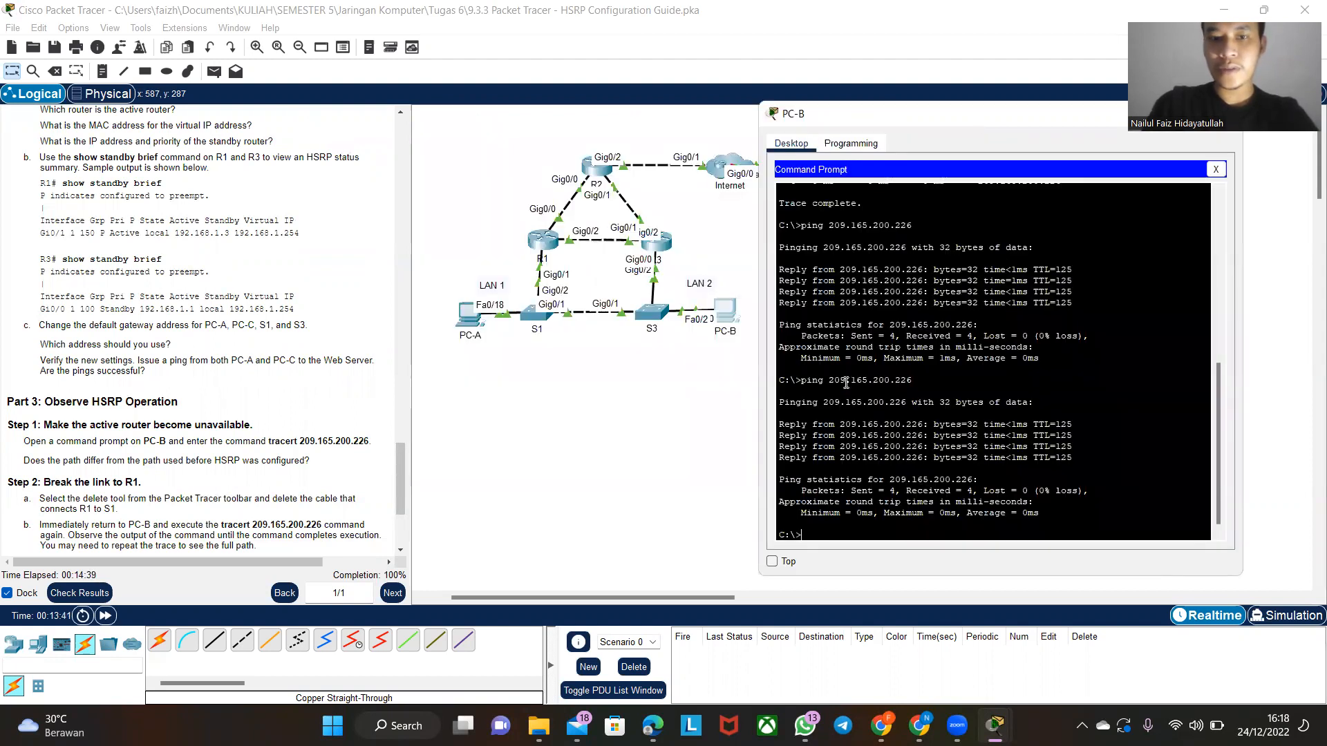
- Ping the Web Server at 209.165.200.226 from PC-A's command prompt, then close PC-A
{"action": "left_click", "coordinate": [484, 322]}
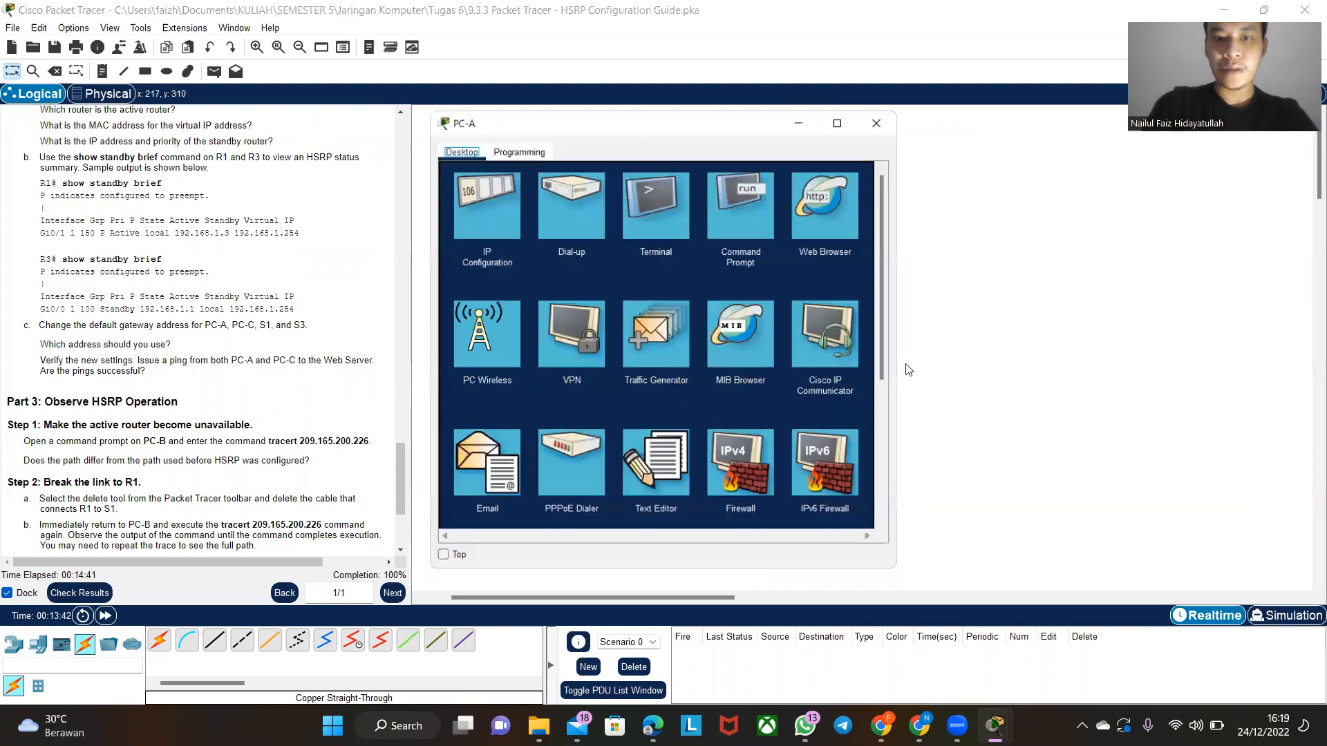
{"action": "left_click", "coordinate": [736, 205]}
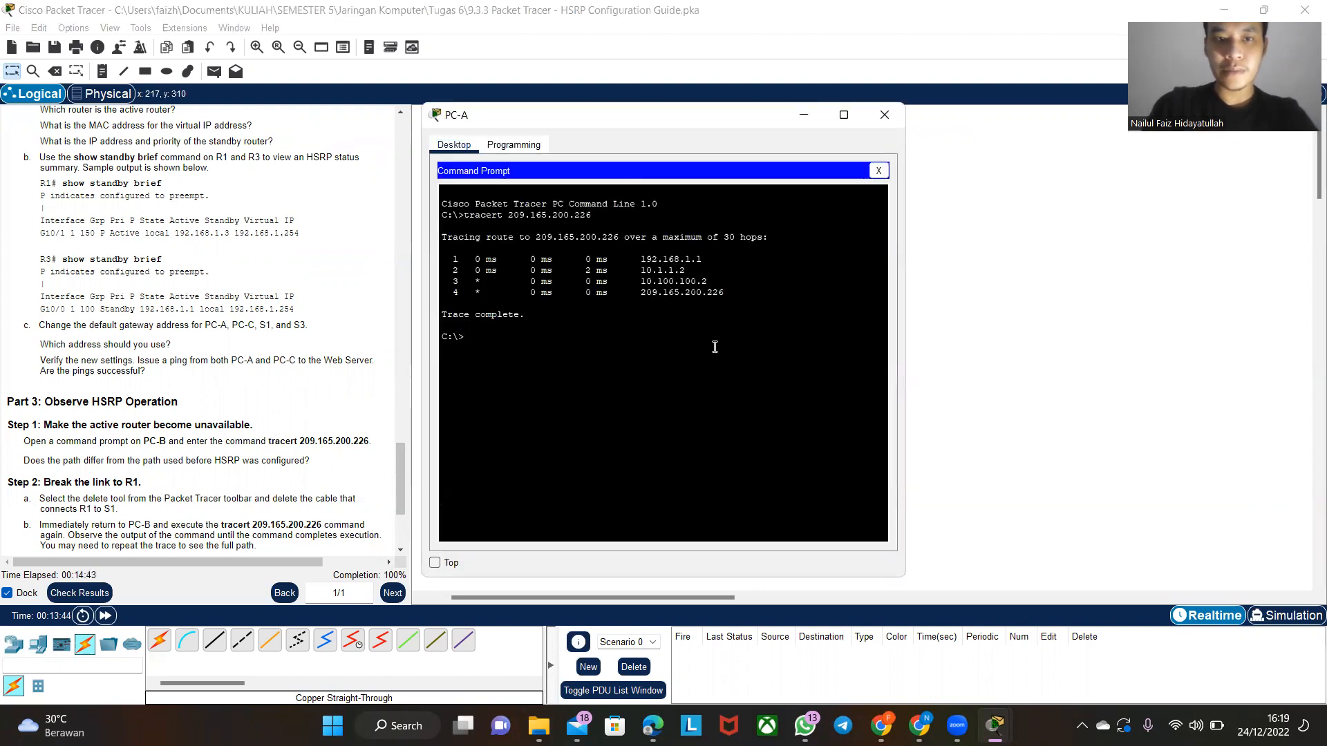
{"action": "key", "text": "Up"}
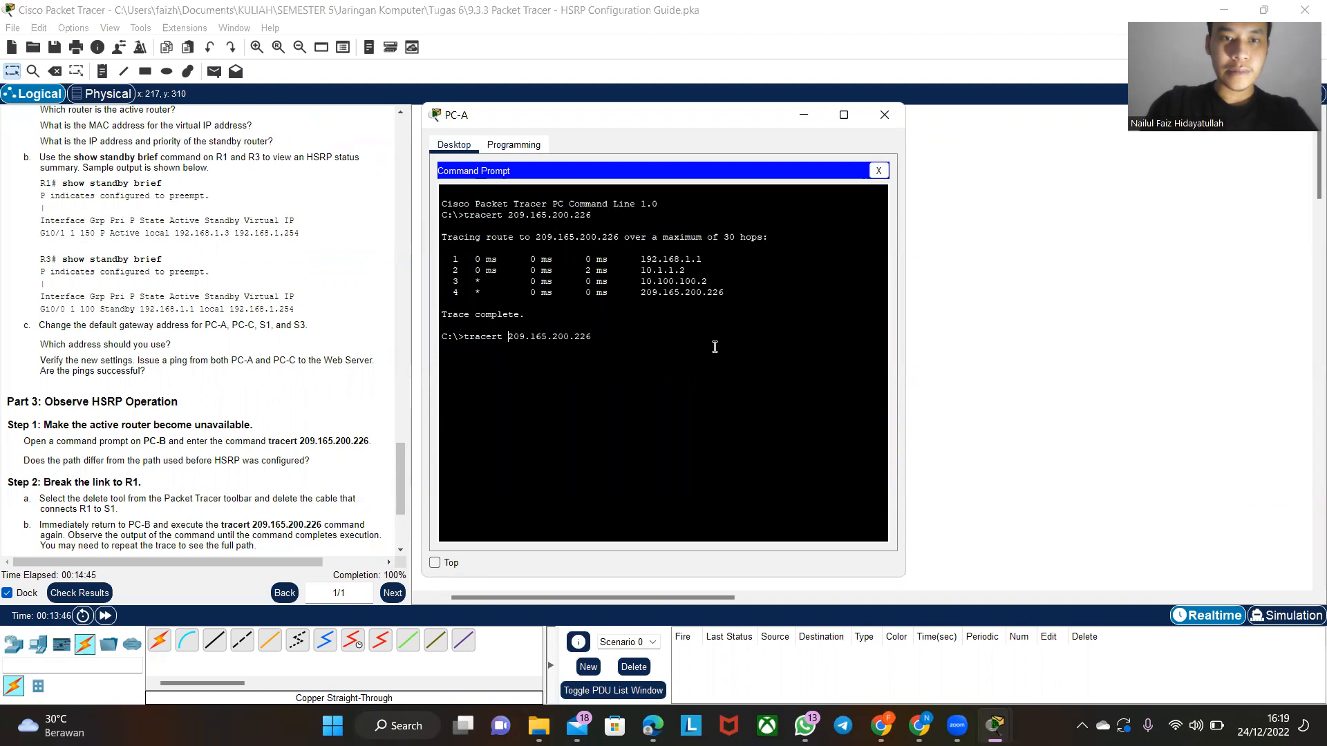
{"action": "key", "text": "Left"}
{"action": "key", "text": "Left"}
{"action": "key", "text": "Left"}
{"action": "key", "text": "Left"}
{"action": "key", "text": "Left"}
{"action": "key", "text": "Left"}
{"action": "key", "text": "Left"}
{"action": "key", "text": "Left"}
{"action": "key", "text": "Left"}
{"action": "key", "text": "Left"}
{"action": "key", "text": "Left"}
{"action": "key", "text": "Left"}
{"action": "key", "text": "Left"}
{"action": "key", "text": "Left"}
{"action": "key", "text": "Left"}
{"action": "key", "text": "Left"}
{"action": "key", "text": "BackSpace"}
{"action": "key", "text": "BackSpace"}
{"action": "key", "text": "BackSpace"}
{"action": "key", "text": "BackSpace"}
{"action": "key", "text": "BackSpace"}
{"action": "key", "text": "BackSpace"}
{"action": "key", "text": "BackSpace"}
{"action": "type", "text": "ping"}
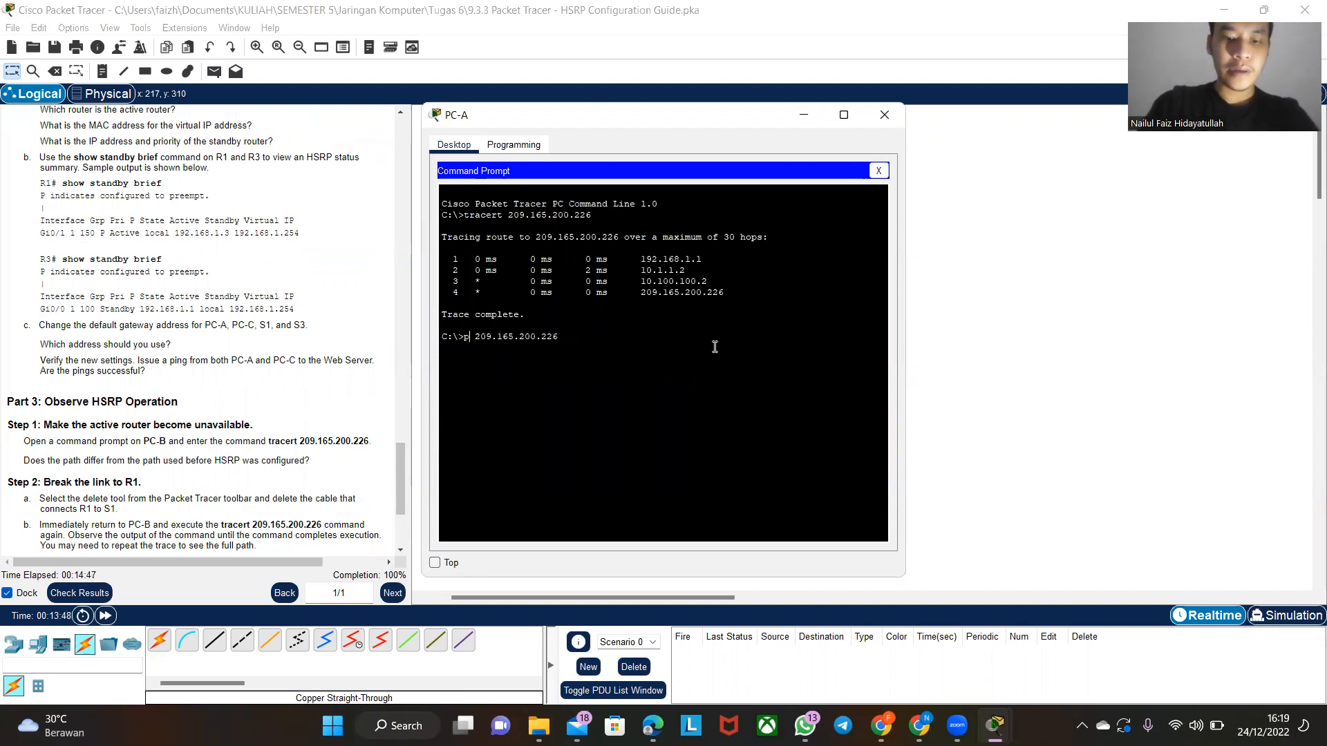
{"action": "key", "text": "Return"}
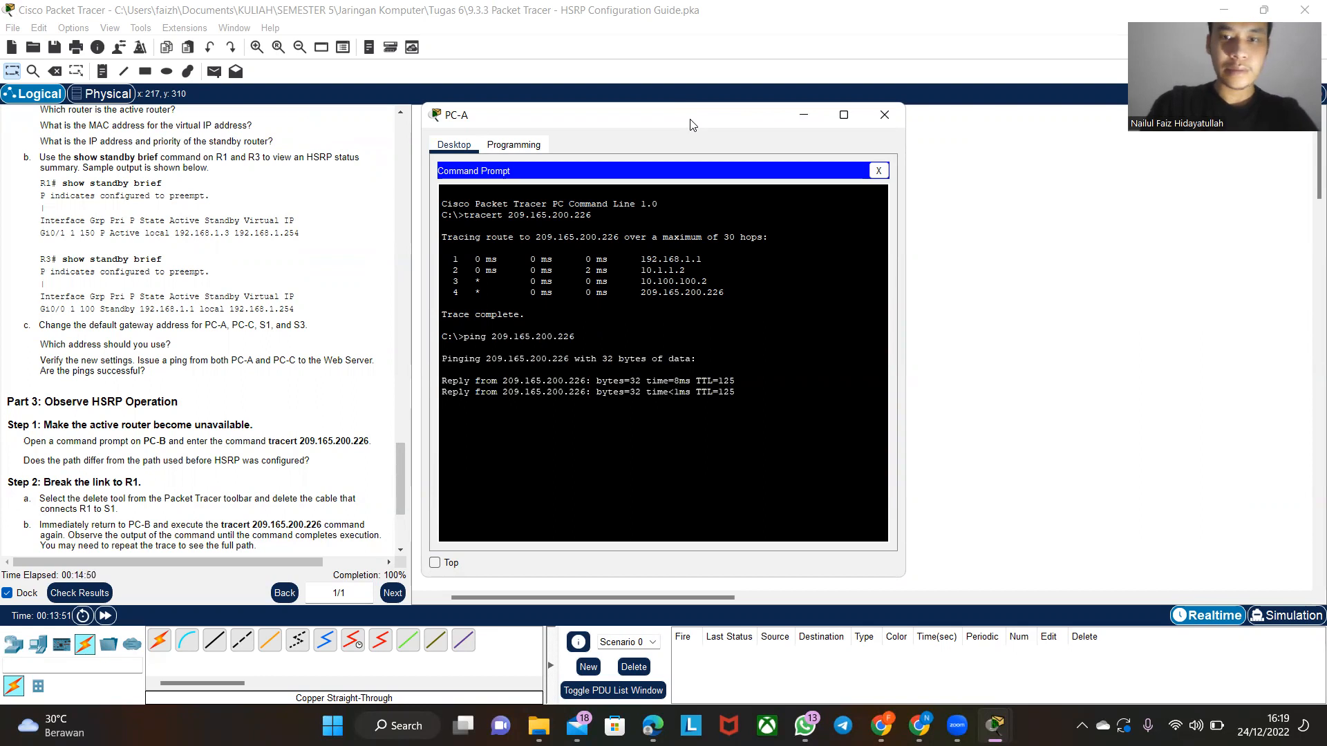
{"action": "left_click_drag", "start_coordinate": [692, 125], "coordinate": [875, 151]}
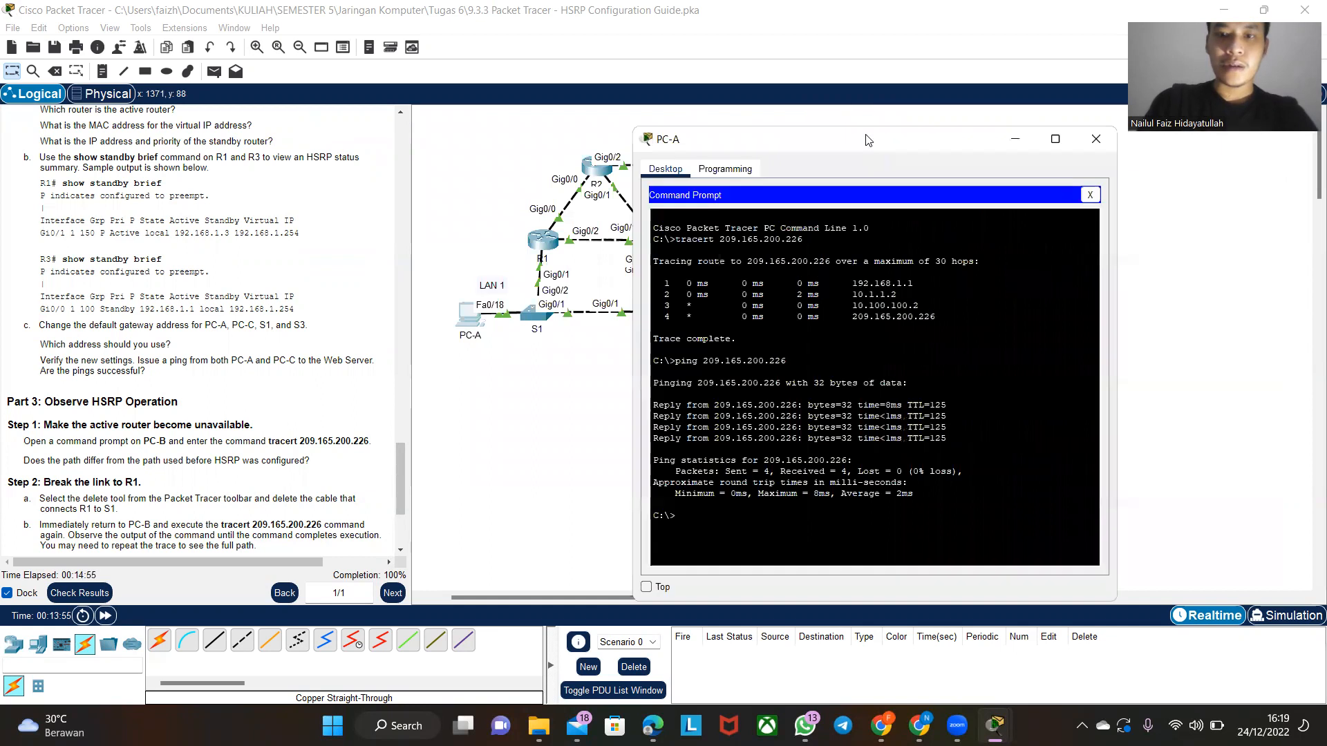
{"action": "left_click", "coordinate": [1096, 139]}
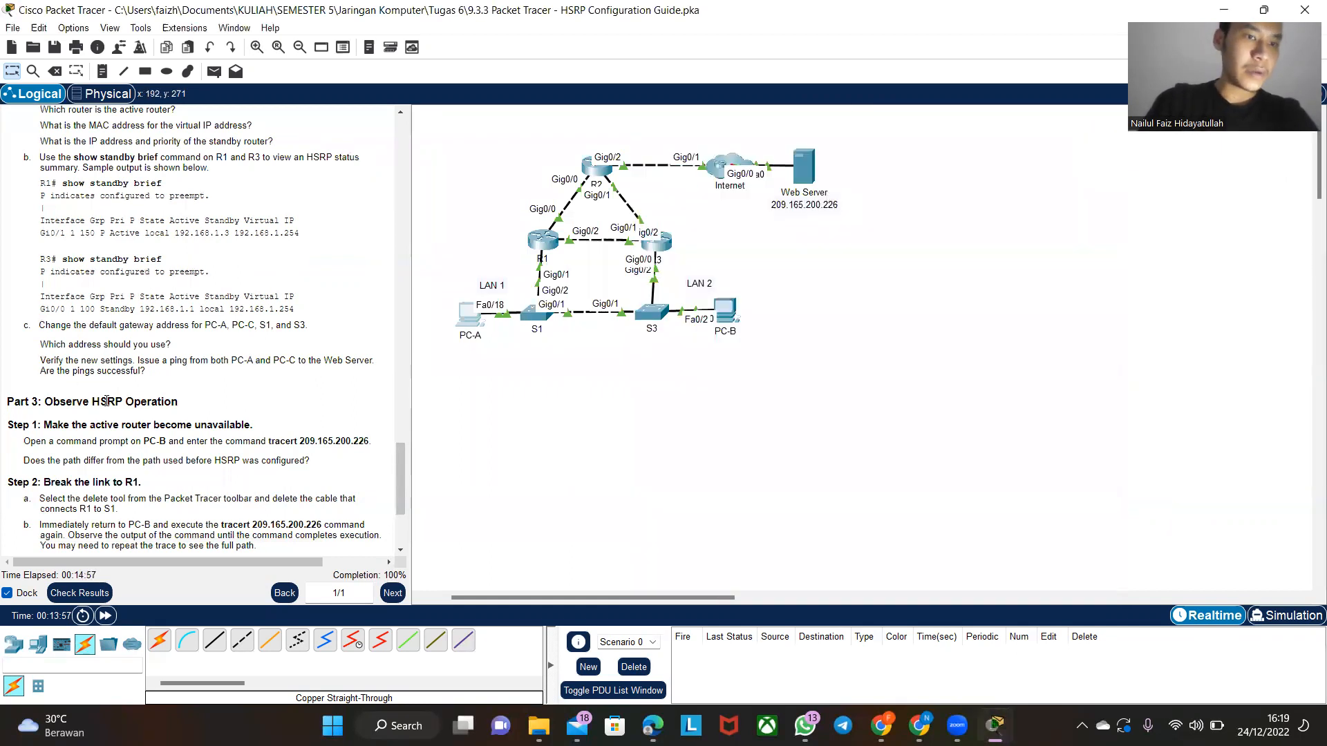
- Follow Part 3 Step 1 of the instructions and run tracert 209.165.200.226 from PC-B's command prompt
{"action": "scroll", "coordinate": [107, 379], "scroll_direction": "down", "scroll_amount": 5}
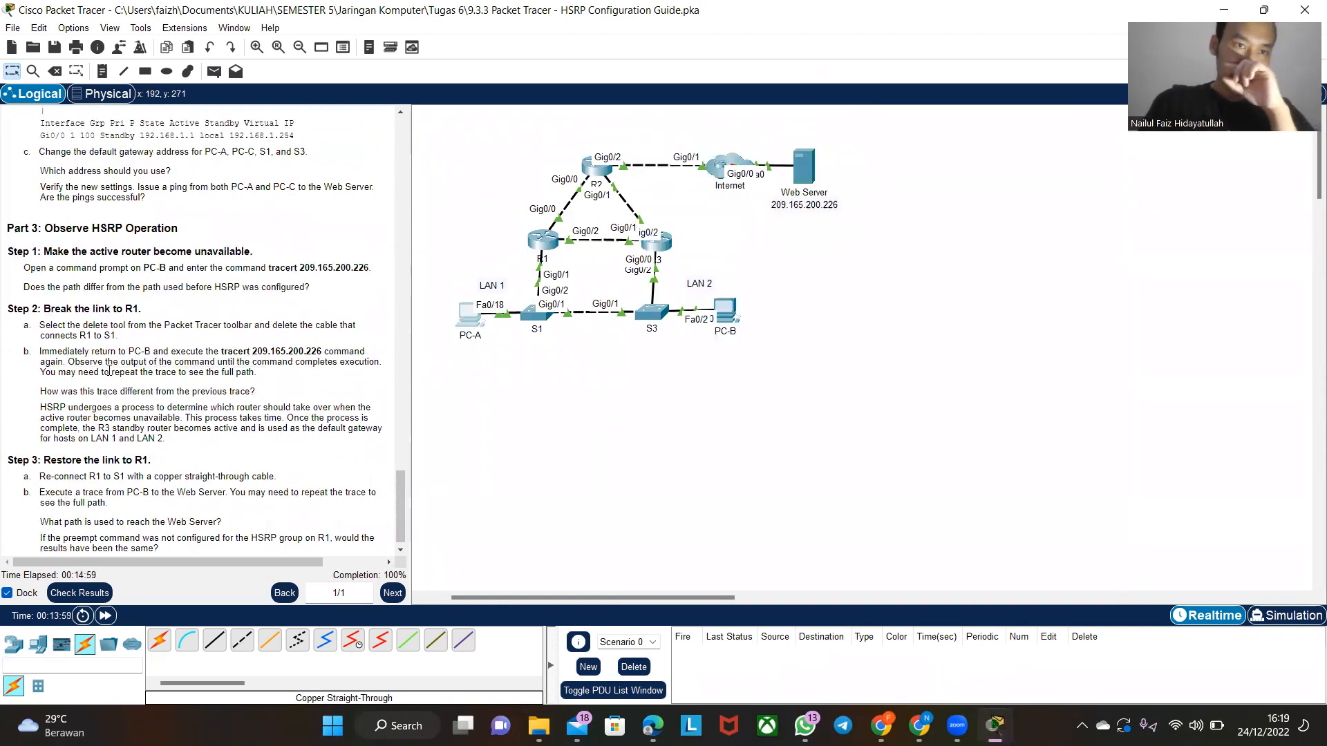
{"action": "left_click", "coordinate": [731, 319]}
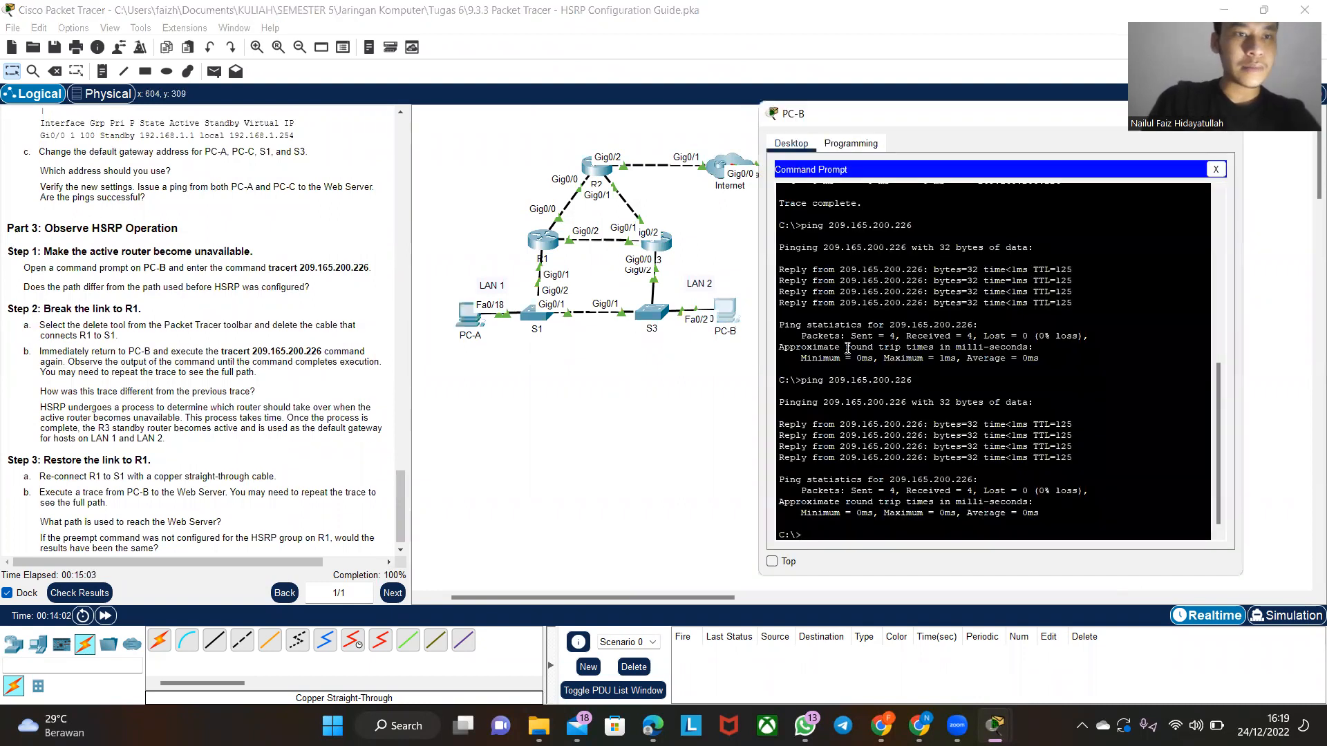
{"action": "key", "text": "Up"}
{"action": "key", "text": "Up"}
{"action": "key", "text": "Return"}
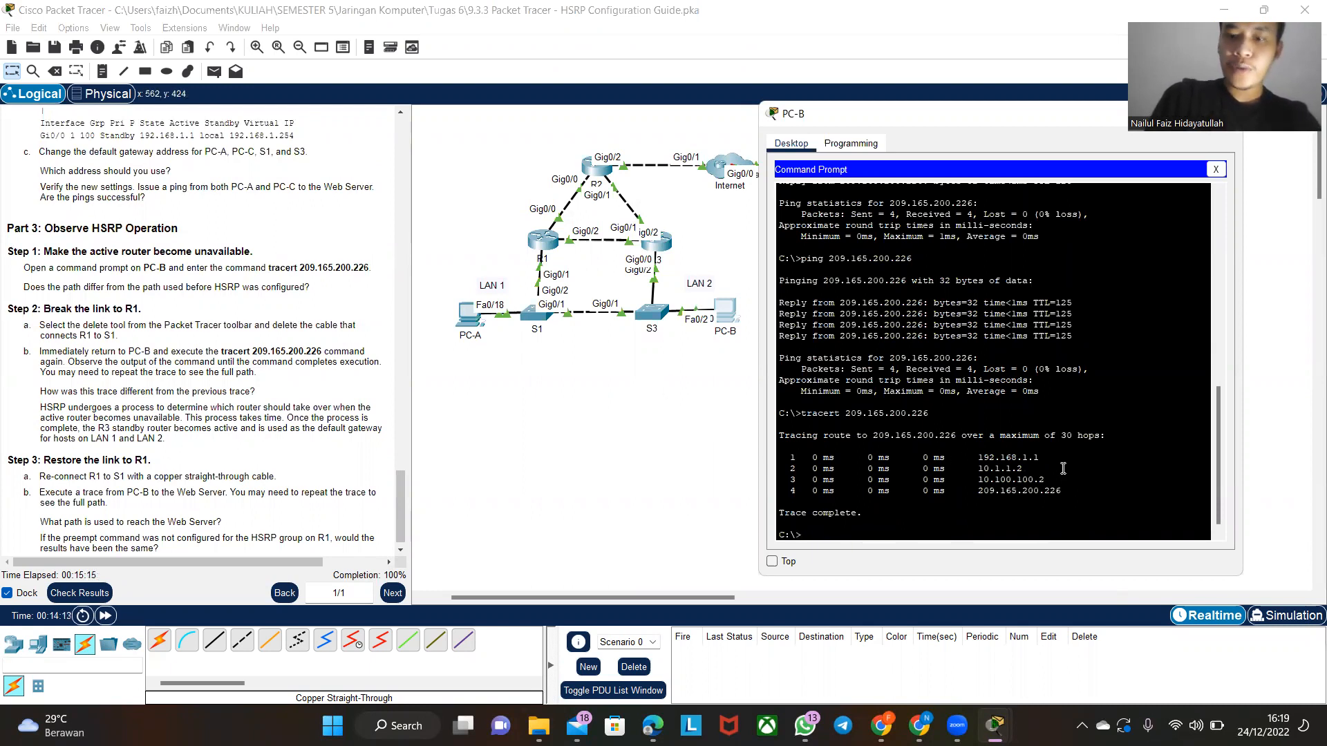
- Compare the first hop of PC-B's latest trace with the first hop of its earlier traces, highlighting each address
{"action": "left_click_drag", "start_coordinate": [1041, 456], "coordinate": [982, 461]}
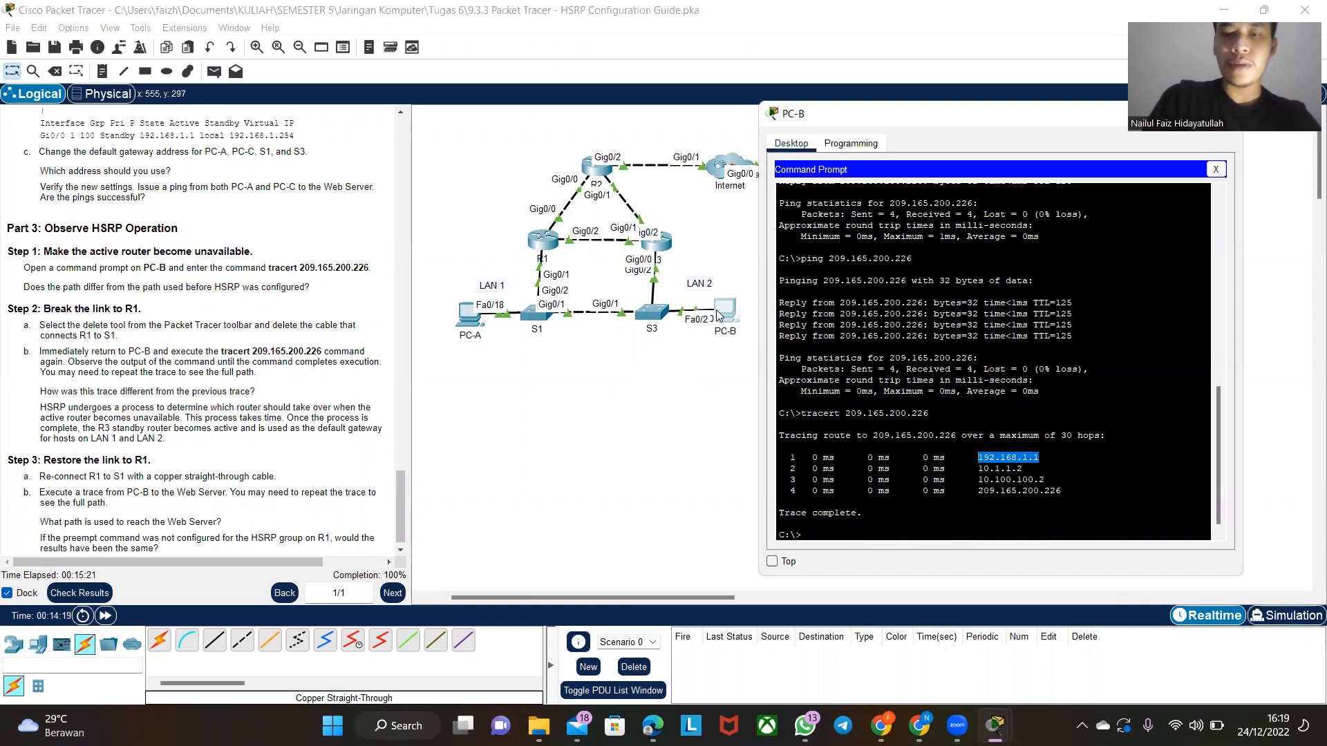
{"action": "scroll", "coordinate": [830, 312], "scroll_direction": "up", "scroll_amount": 10}
{"action": "scroll", "coordinate": [1035, 440], "scroll_direction": "down", "scroll_amount": 2}
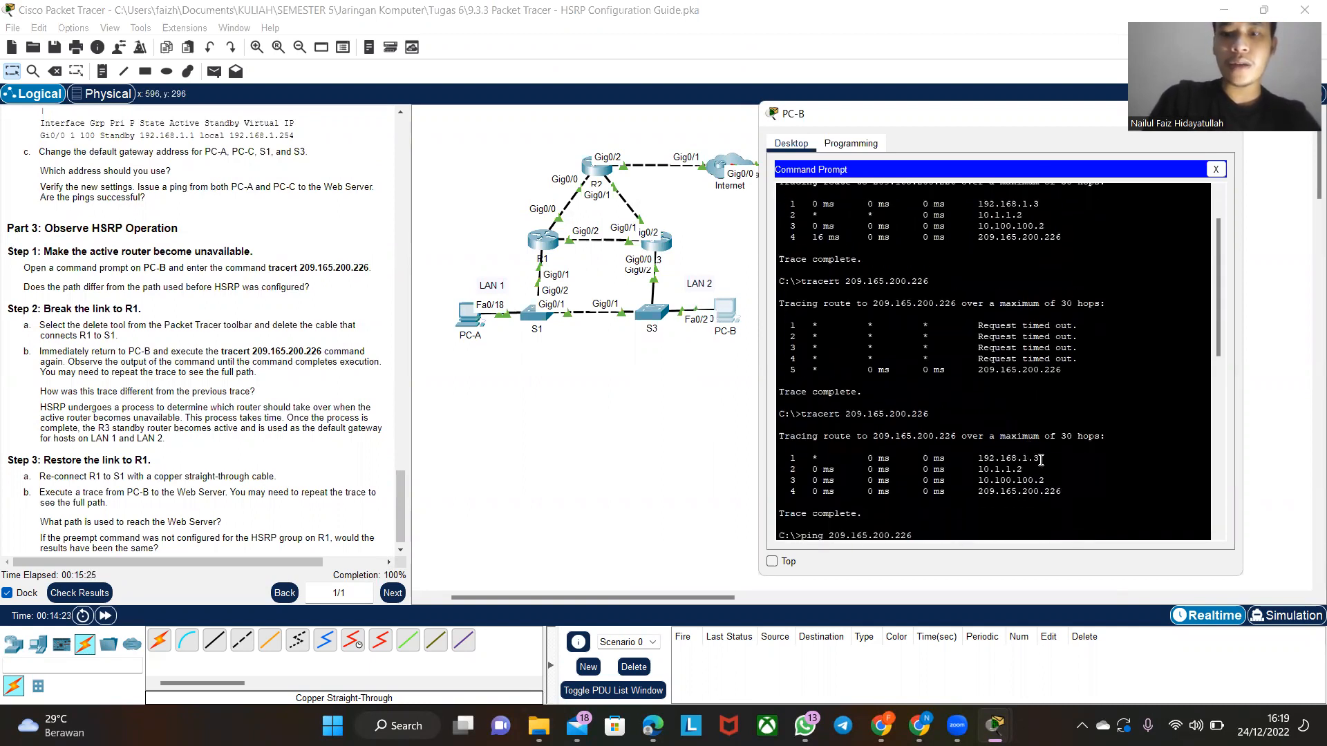
{"action": "left_click_drag", "start_coordinate": [1041, 460], "coordinate": [980, 459]}
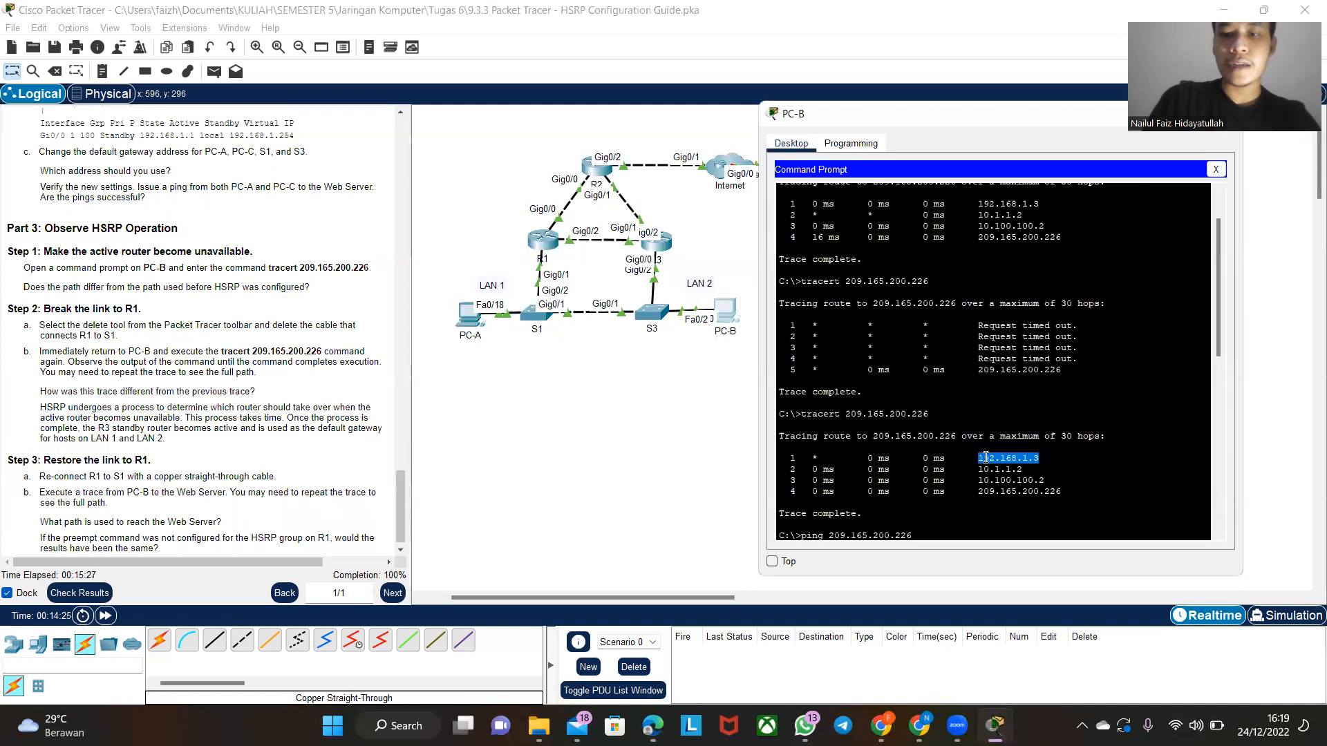
{"action": "scroll", "coordinate": [1050, 462], "scroll_direction": "down", "scroll_amount": 10}
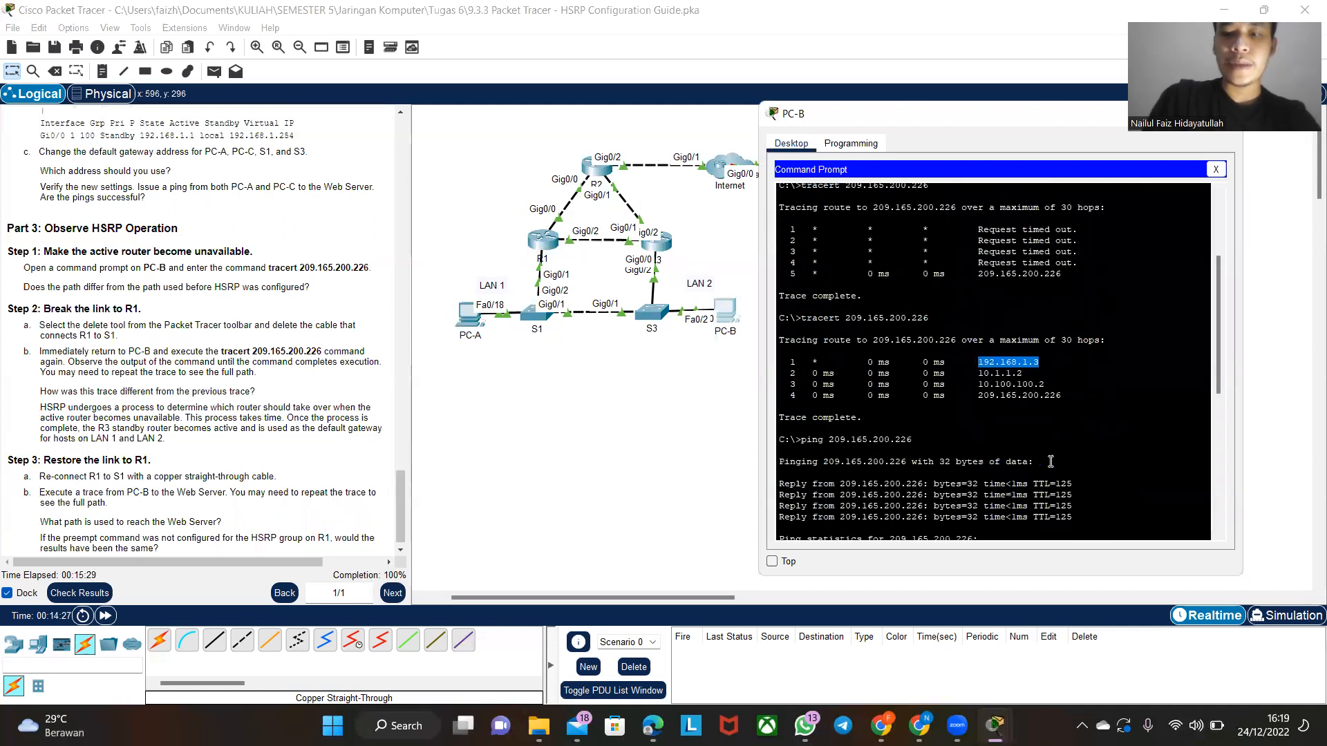
{"action": "scroll", "coordinate": [1050, 462], "scroll_direction": "down", "scroll_amount": 2}
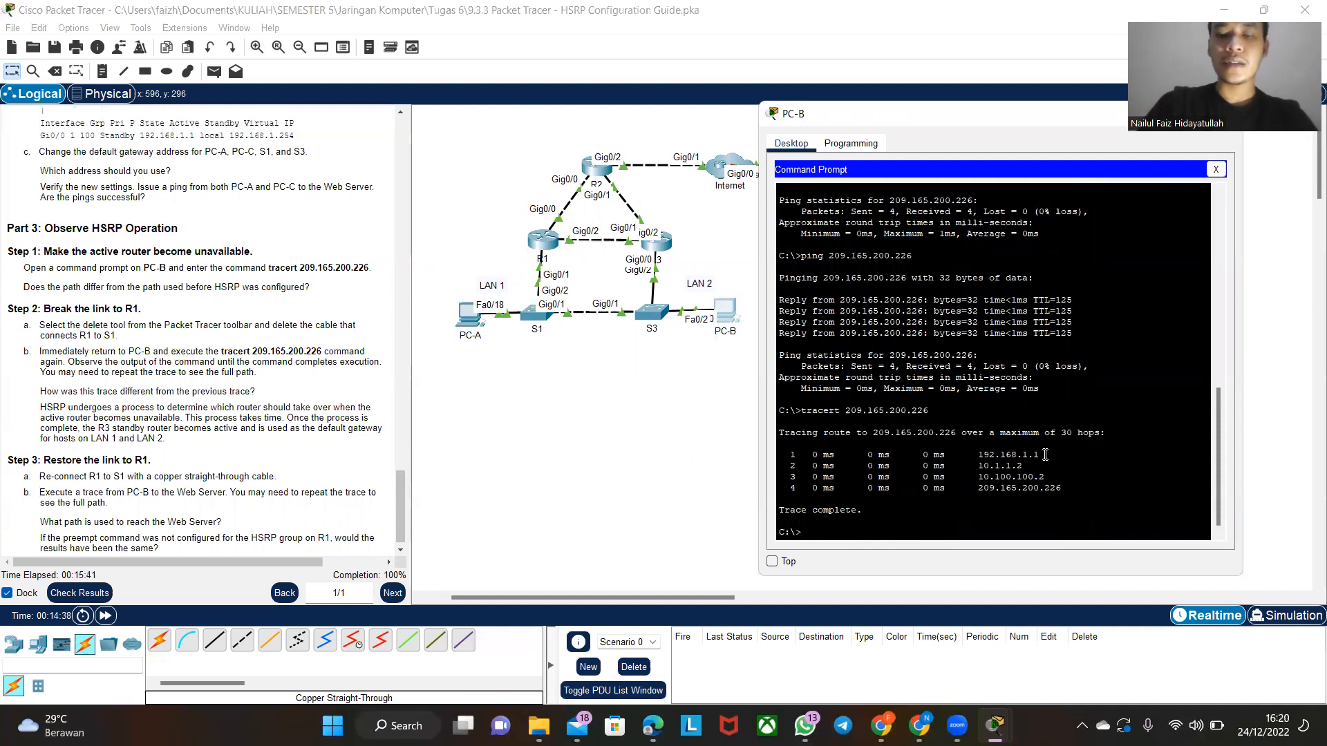
{"action": "left_click_drag", "start_coordinate": [1046, 455], "coordinate": [979, 456]}
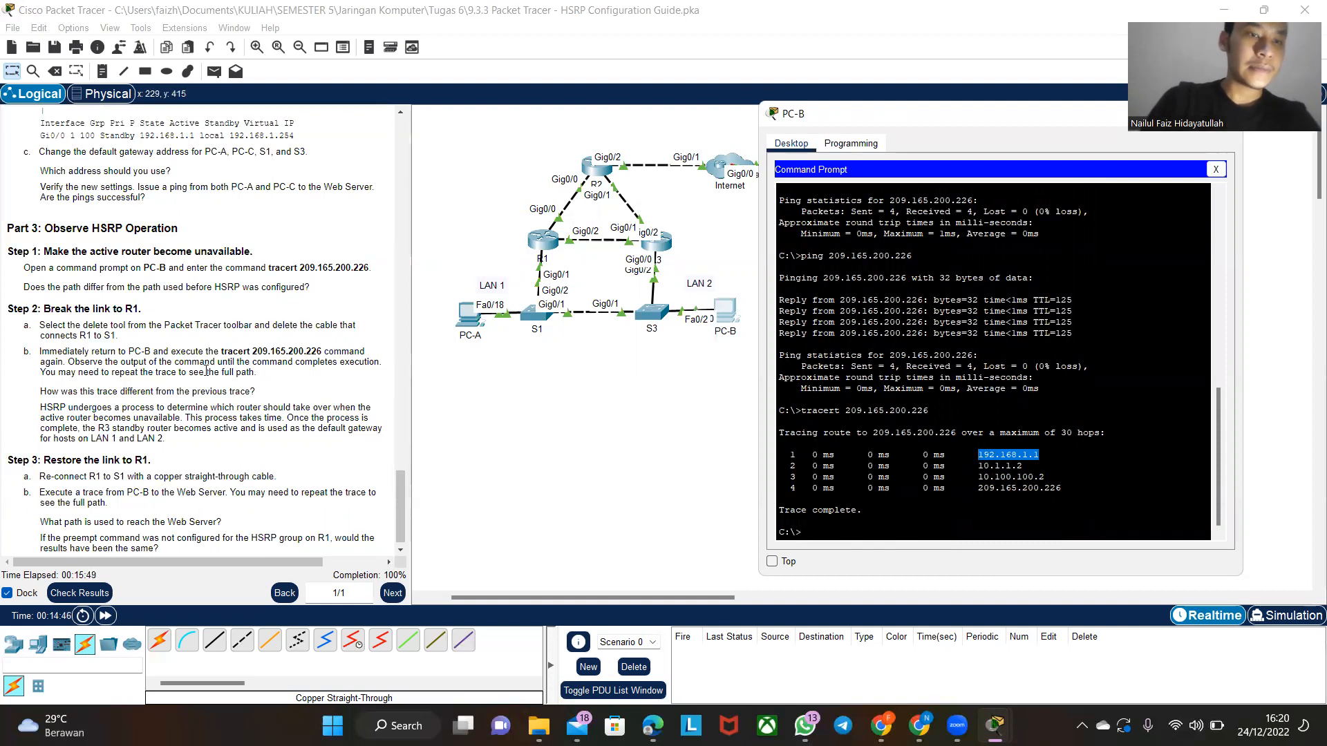
- Consult Step 2 of the instructions and delete the cable connecting router R1 to switch S1
{"action": "scroll", "coordinate": [206, 371], "scroll_direction": "down", "scroll_amount": 1}
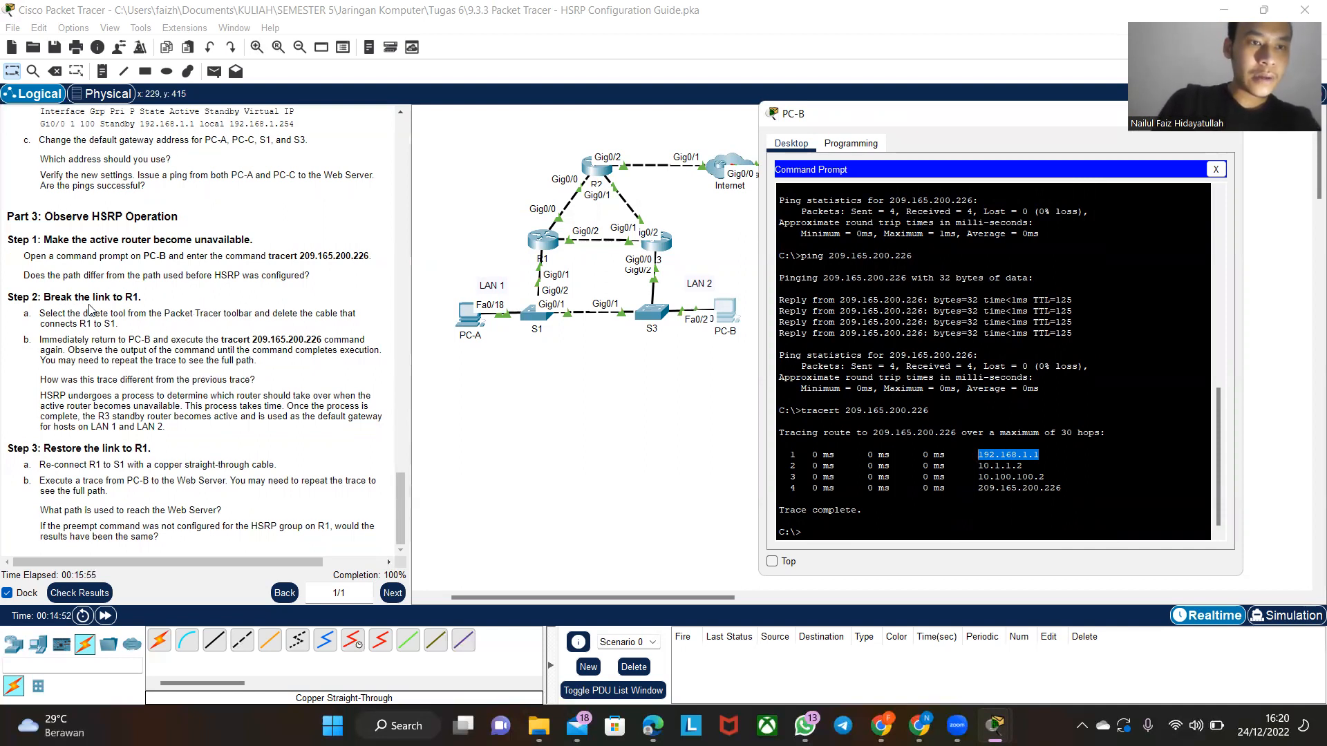
{"action": "left_click", "coordinate": [563, 469]}
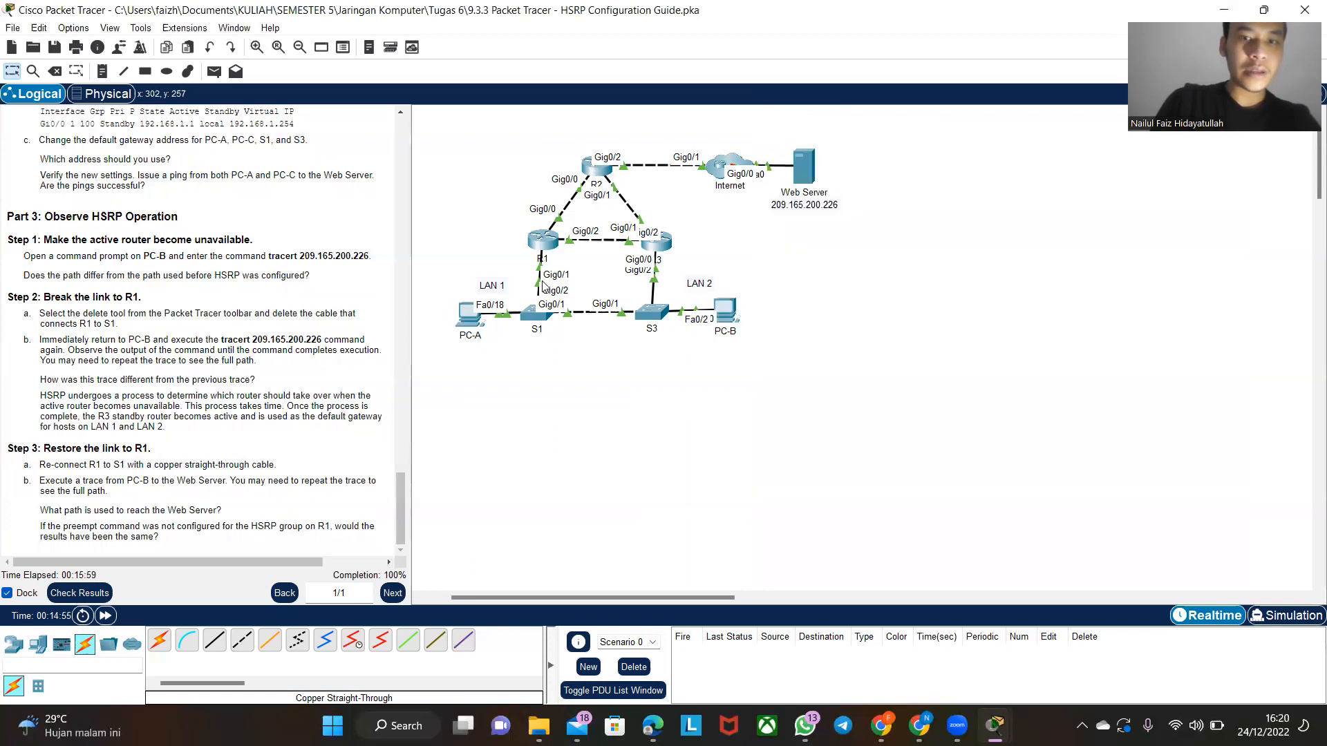
{"action": "key", "text": "Delete"}
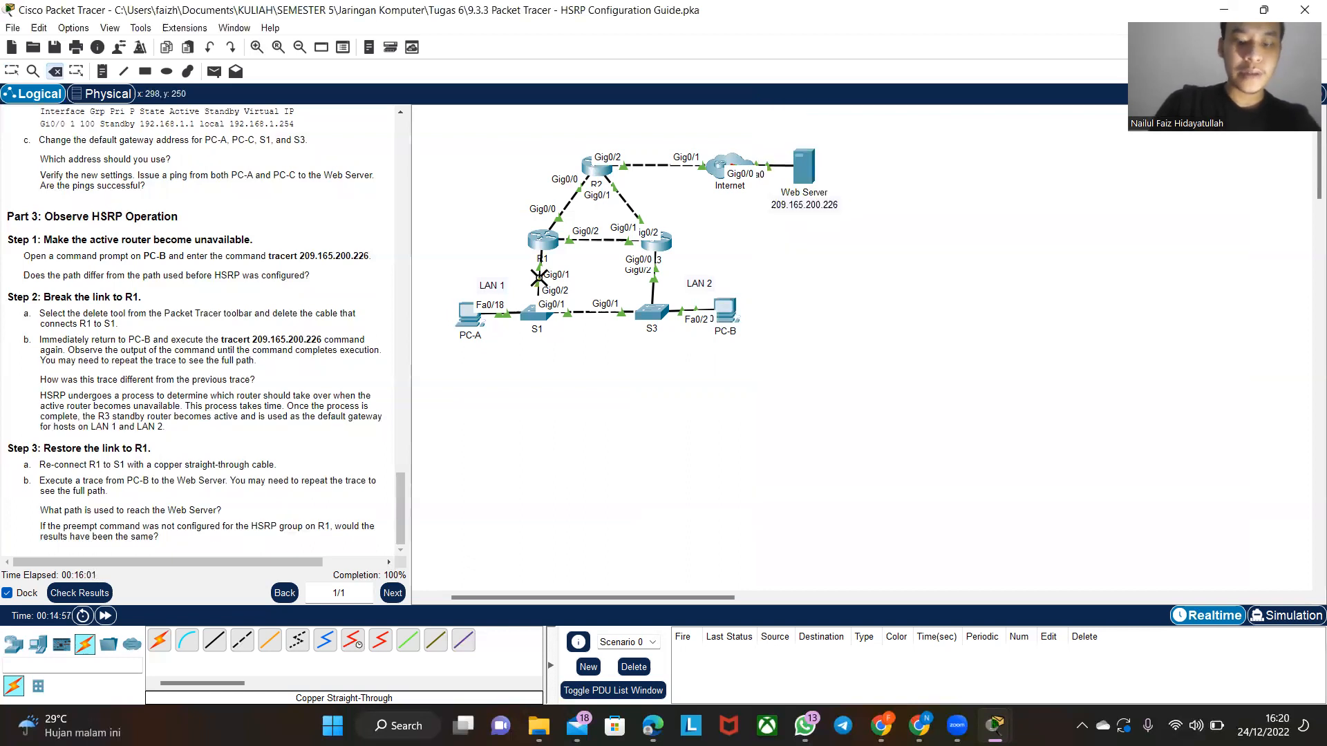
{"action": "left_click", "coordinate": [539, 277]}
{"action": "key", "text": "Escape"}
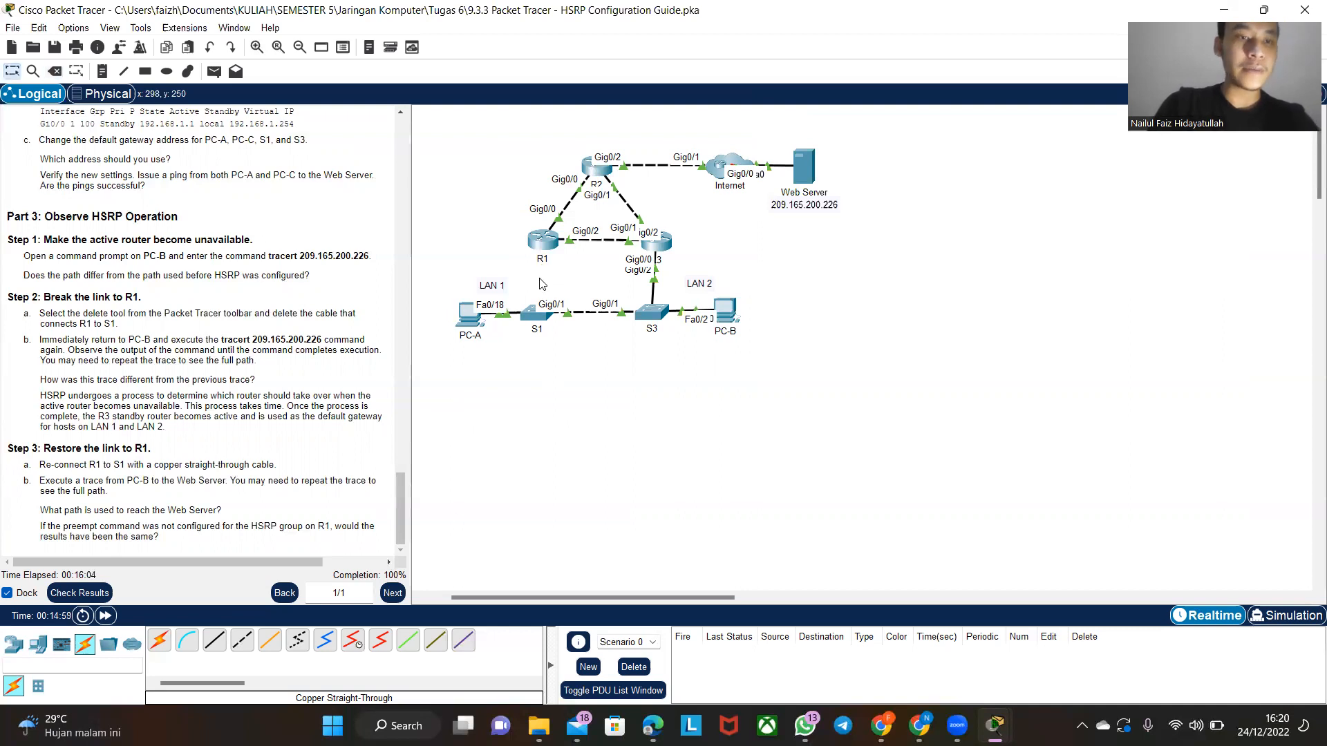
- Run tracert 209.165.200.226 twice from PC-B with the R1–S1 link removed, and examine the first hop of the repeated trace
{"action": "left_click", "coordinate": [725, 320]}
{"action": "key", "text": "Up"}
{"action": "key", "text": "Return"}
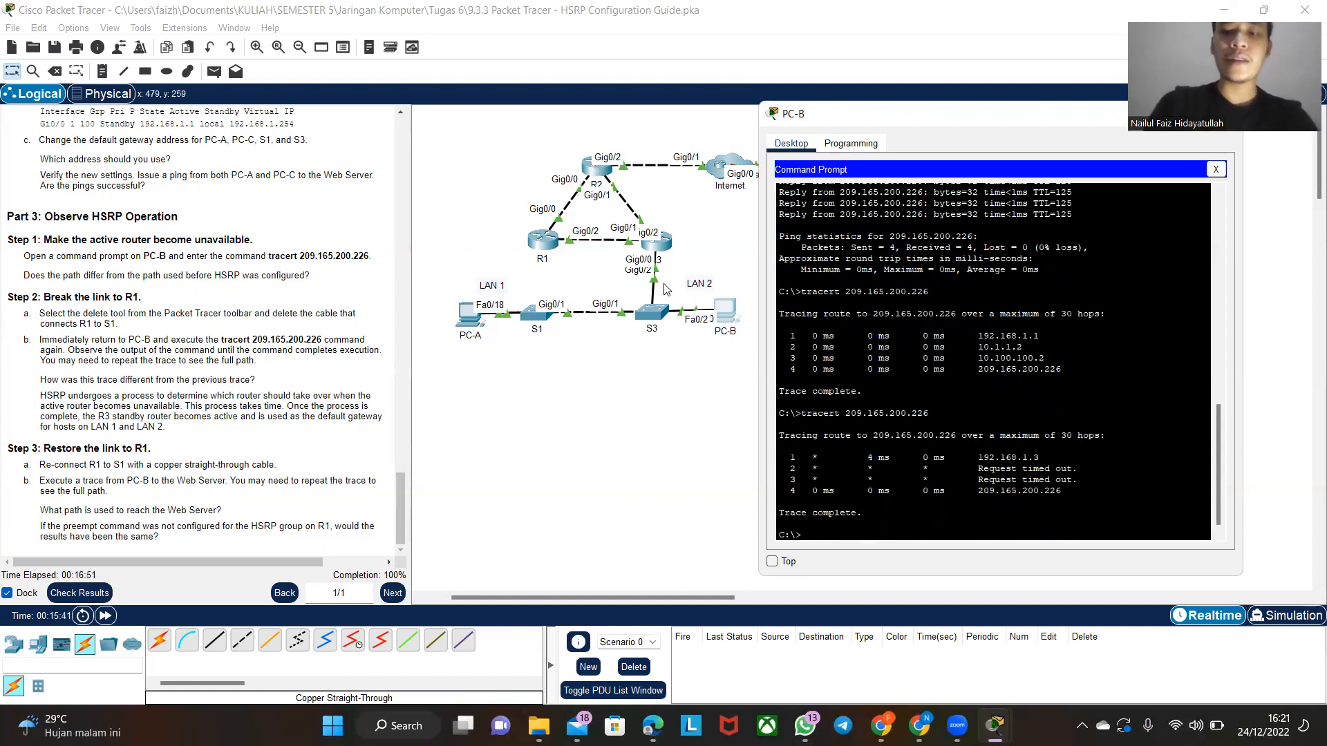
{"action": "key", "text": "Up"}
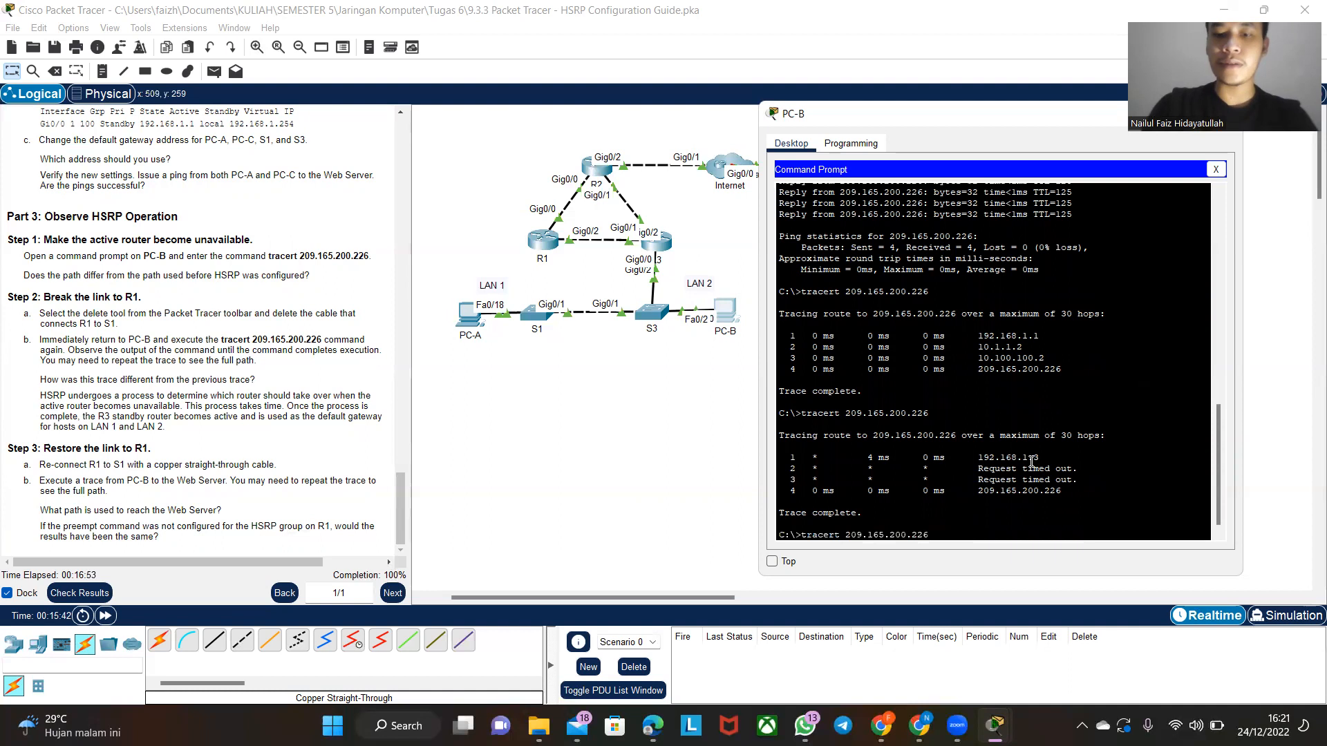
{"action": "key", "text": "Return"}
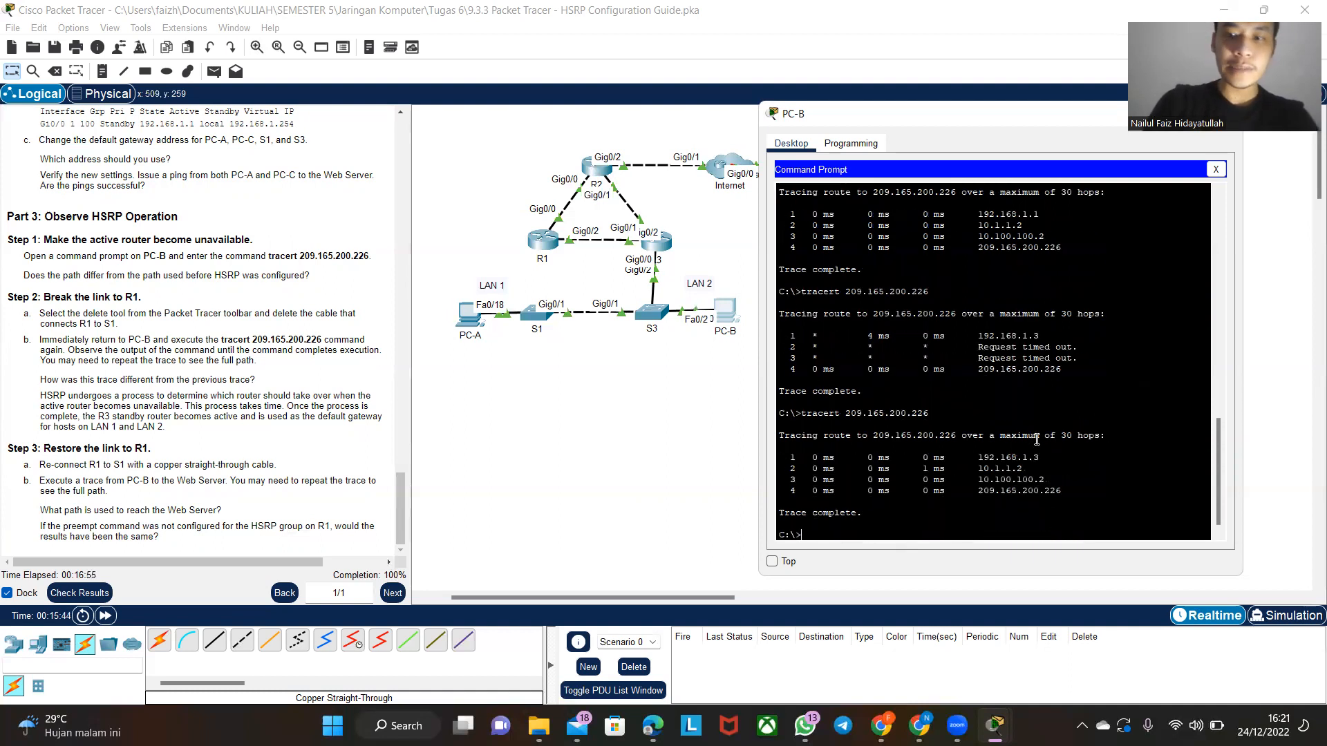
{"action": "left_click_drag", "start_coordinate": [1055, 458], "coordinate": [978, 457]}
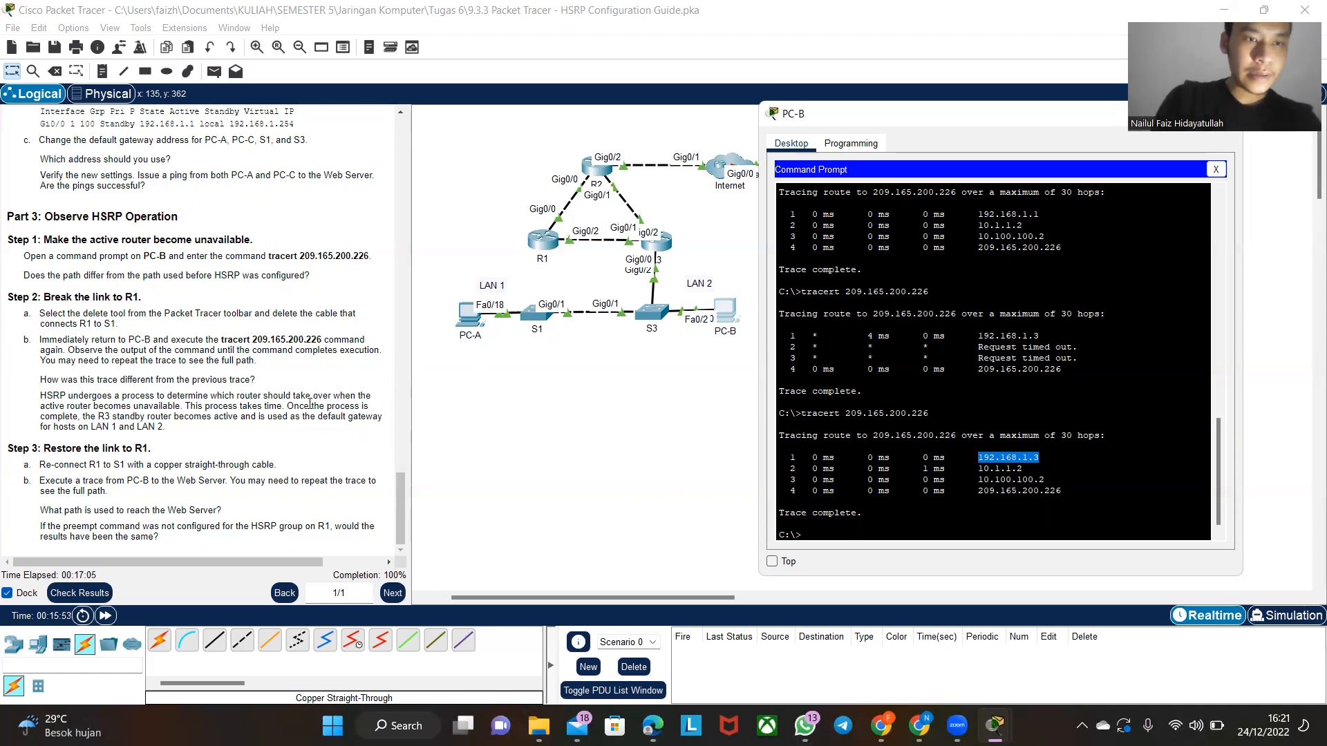
{"action": "left_click", "coordinate": [981, 460]}
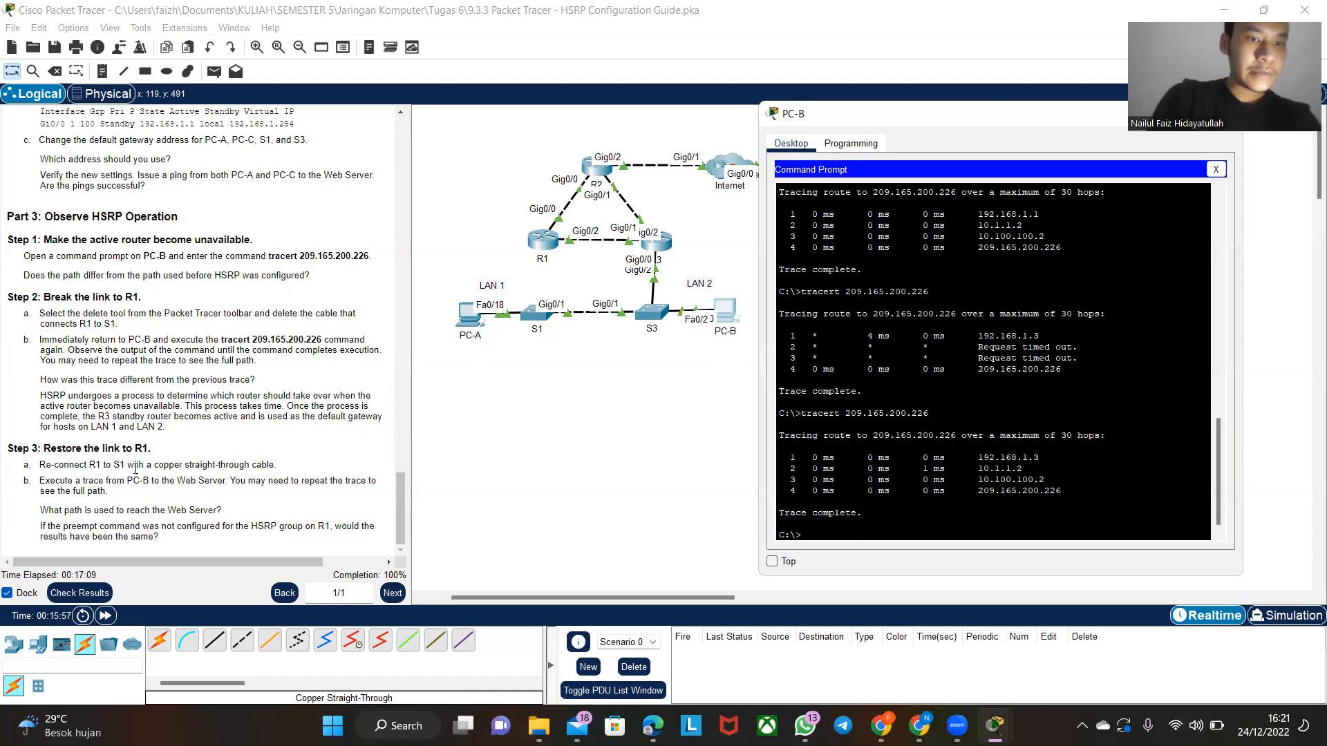
- Reconnect switch S1's GigabitEthernet0/2 port to router R1's GigabitEthernet0/1 port with a copper straight-through cable
{"action": "left_click", "coordinate": [571, 409]}
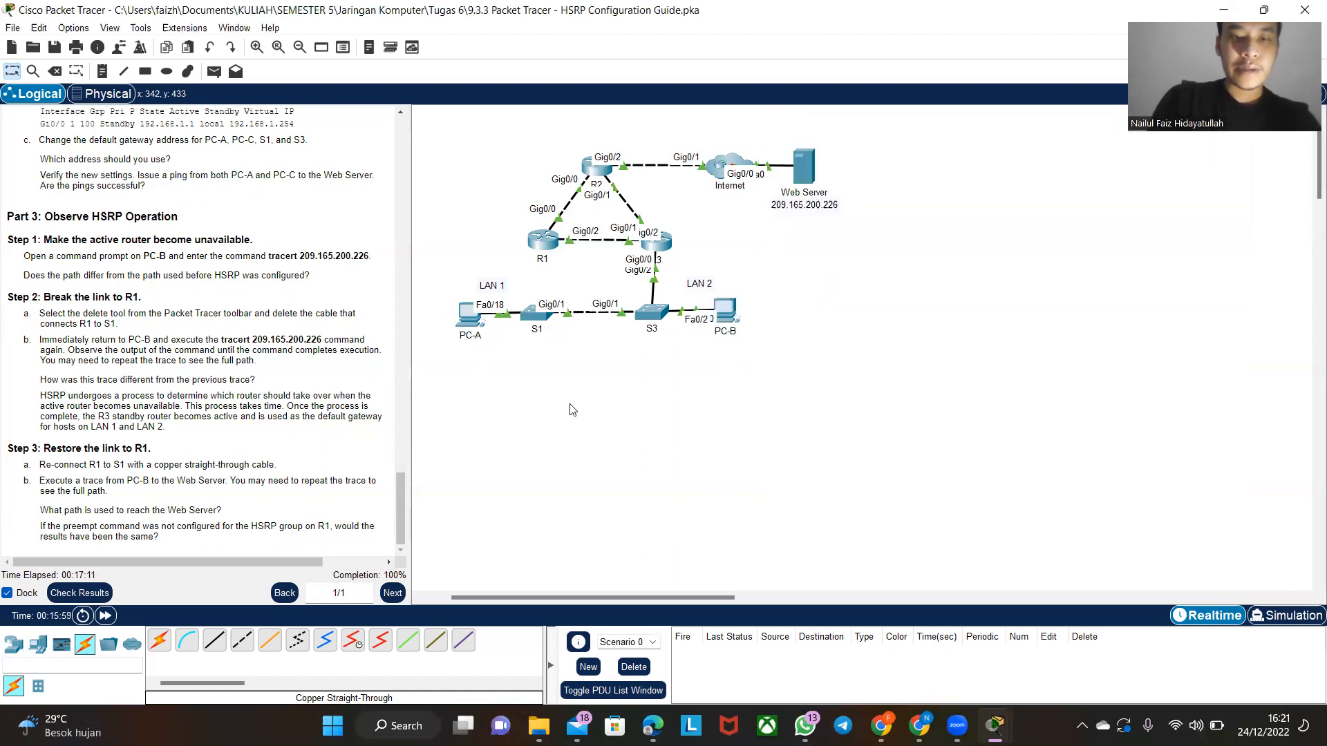
{"action": "left_click", "coordinate": [214, 640]}
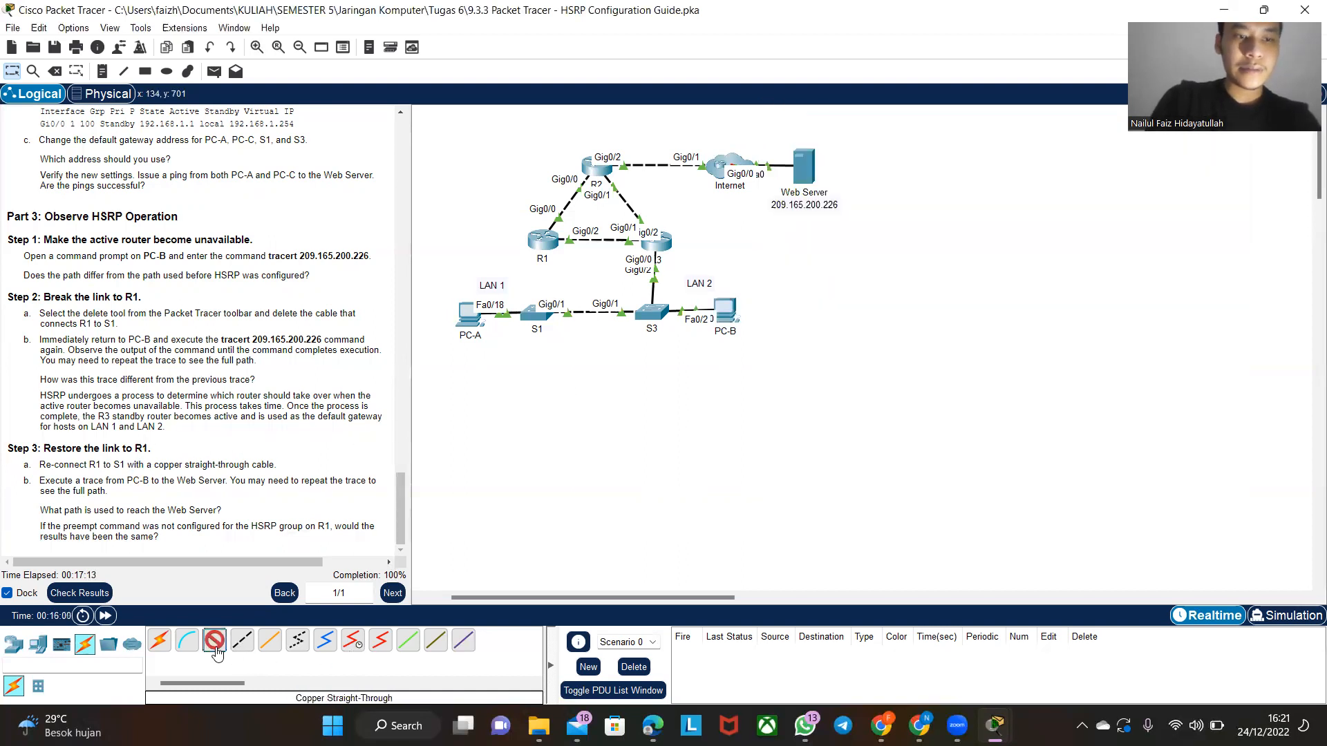
{"action": "left_click", "coordinate": [531, 318]}
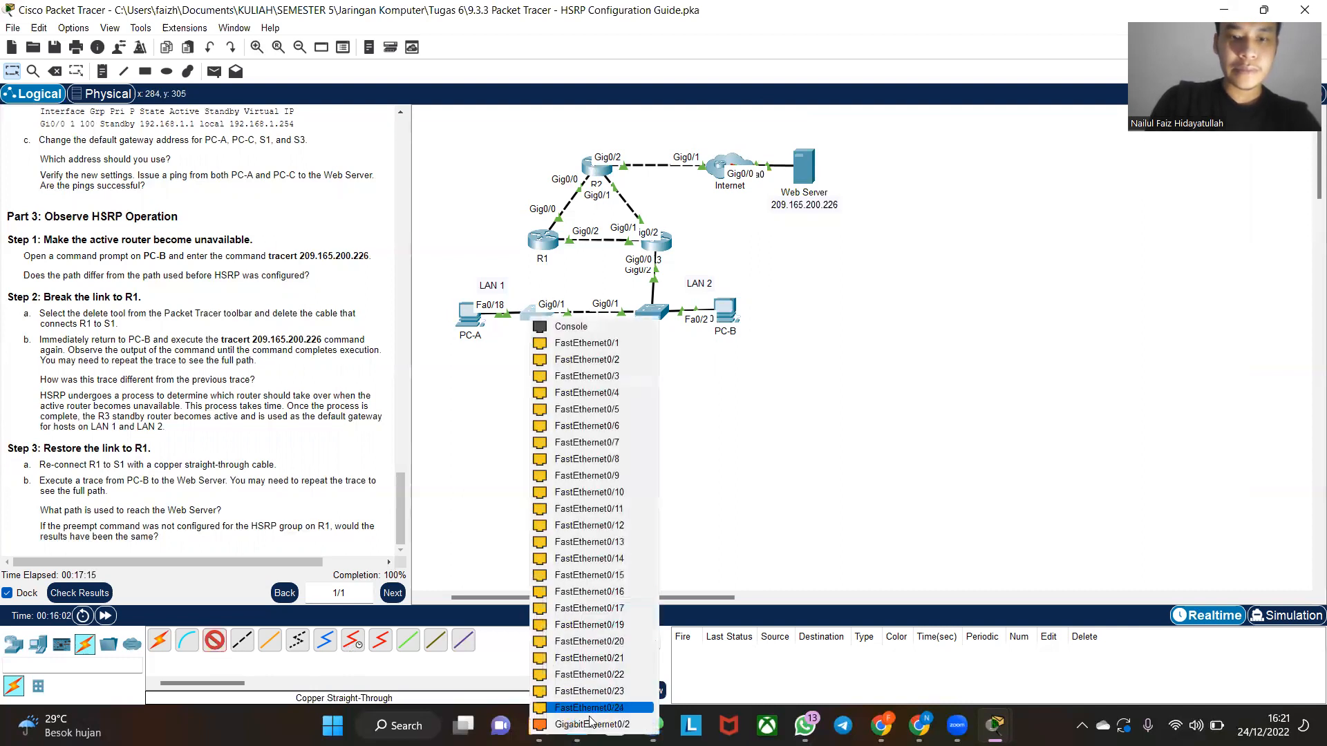
{"action": "left_click", "coordinate": [592, 445]}
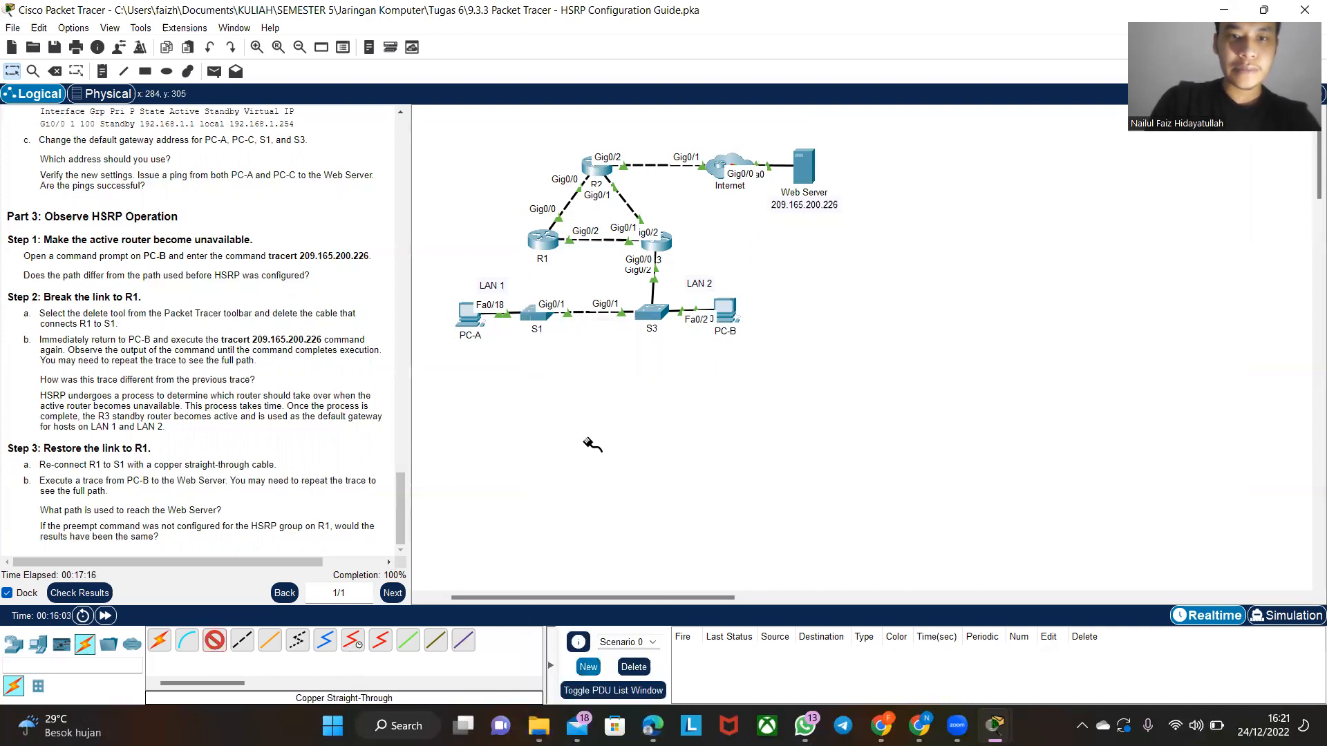
{"action": "left_click", "coordinate": [543, 242]}
{"action": "left_click", "coordinate": [564, 286]}
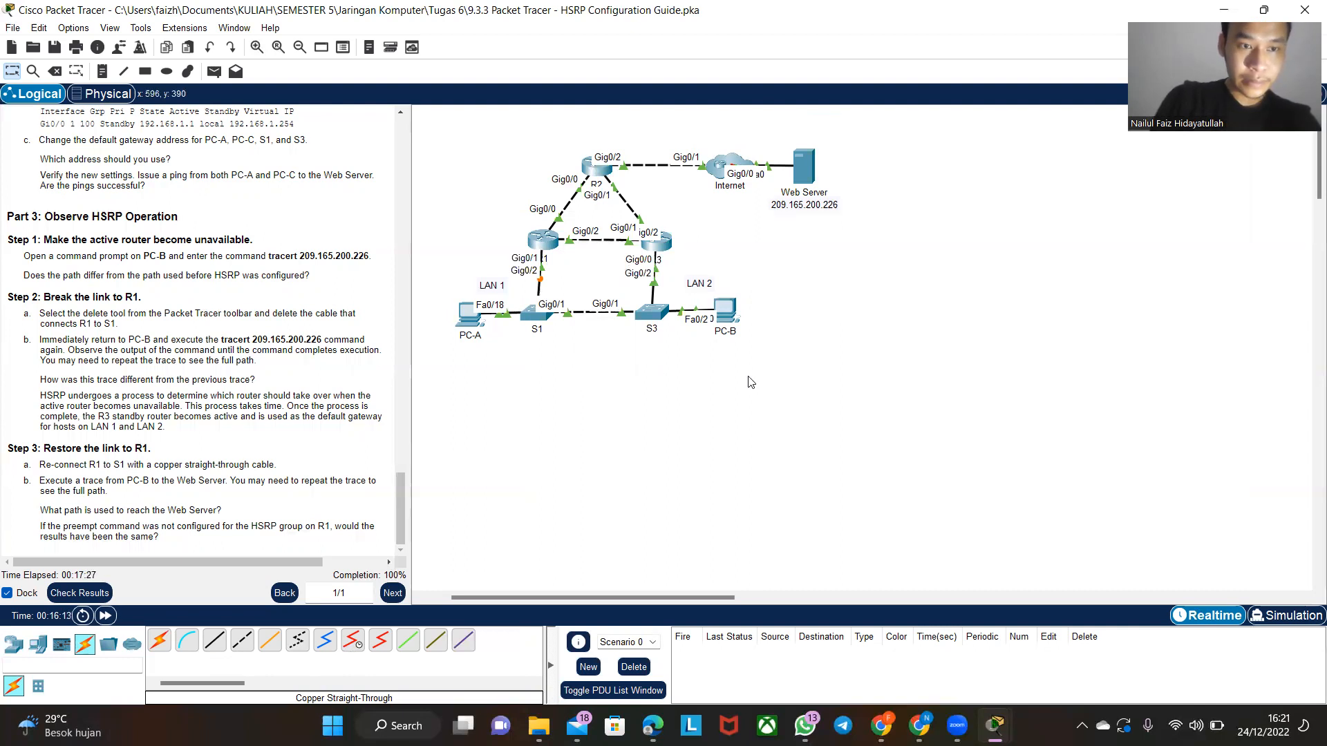
- Run tracert 209.165.200.226 from PC-B's command prompt with the R1–S1 link restored, and review the trace output
{"action": "left_click", "coordinate": [732, 323]}
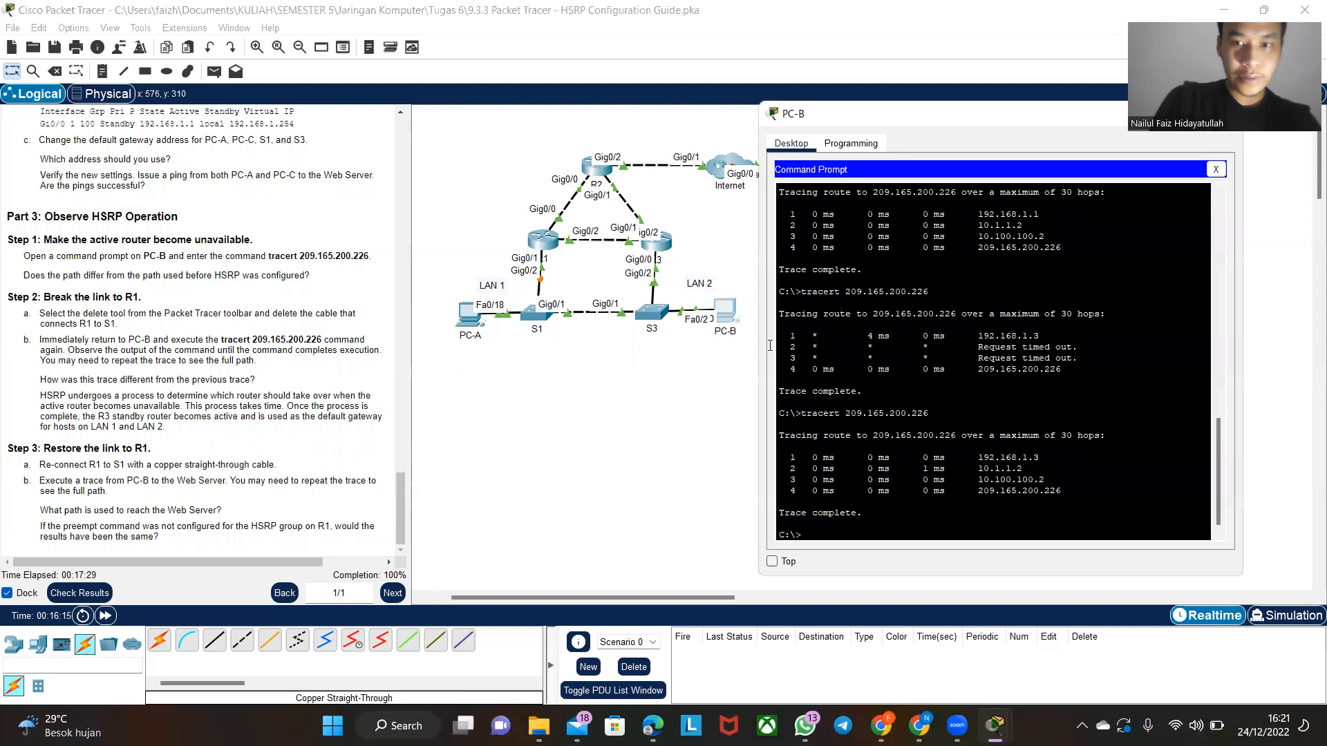
{"action": "key", "text": "Up"}
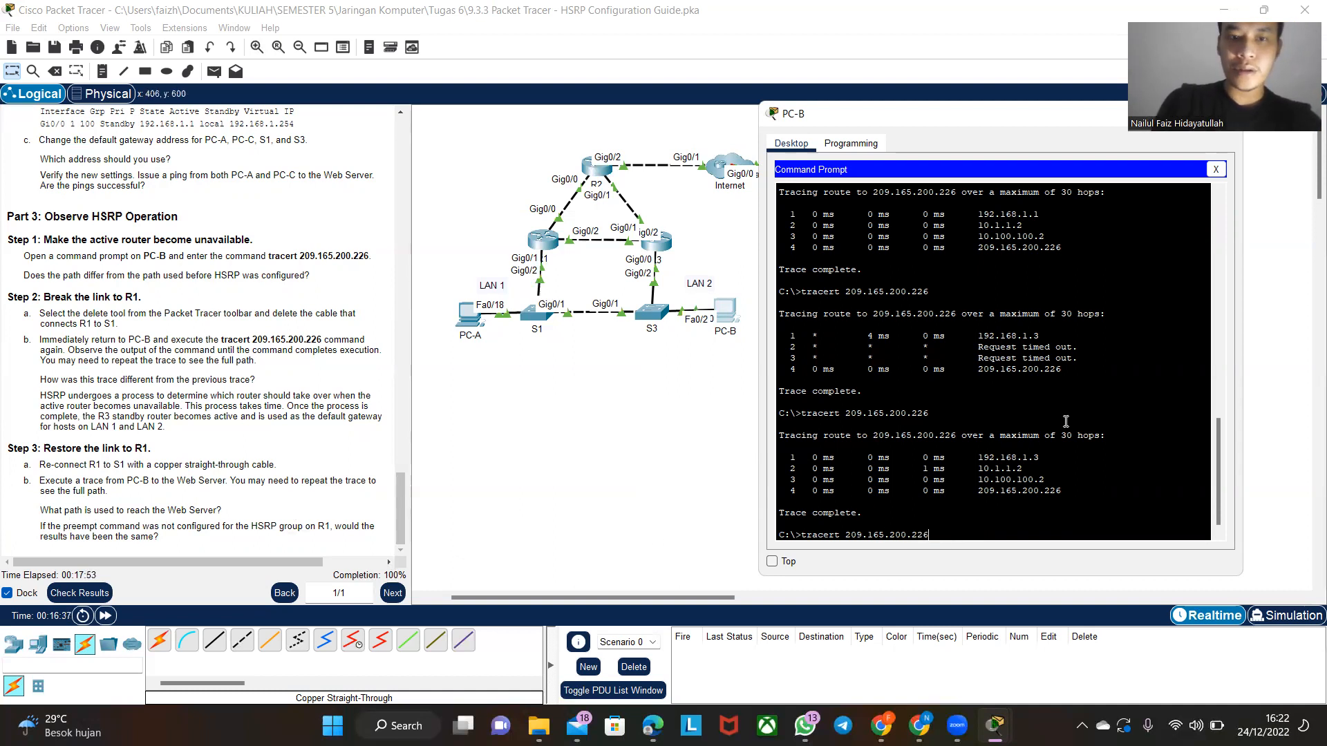
{"action": "key", "text": "Return"}
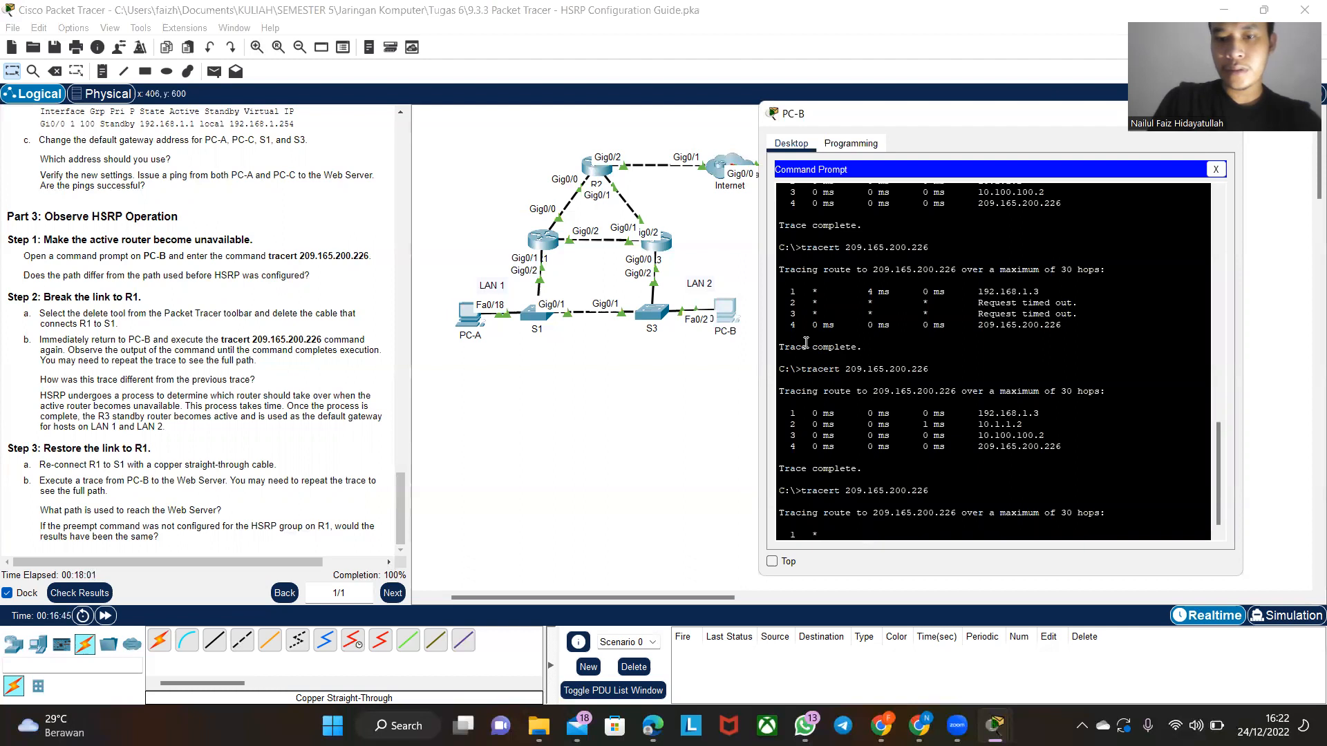
{"action": "scroll", "coordinate": [869, 347], "scroll_direction": "up", "scroll_amount": 4}
{"action": "scroll", "coordinate": [868, 347], "scroll_direction": "down", "scroll_amount": 4}
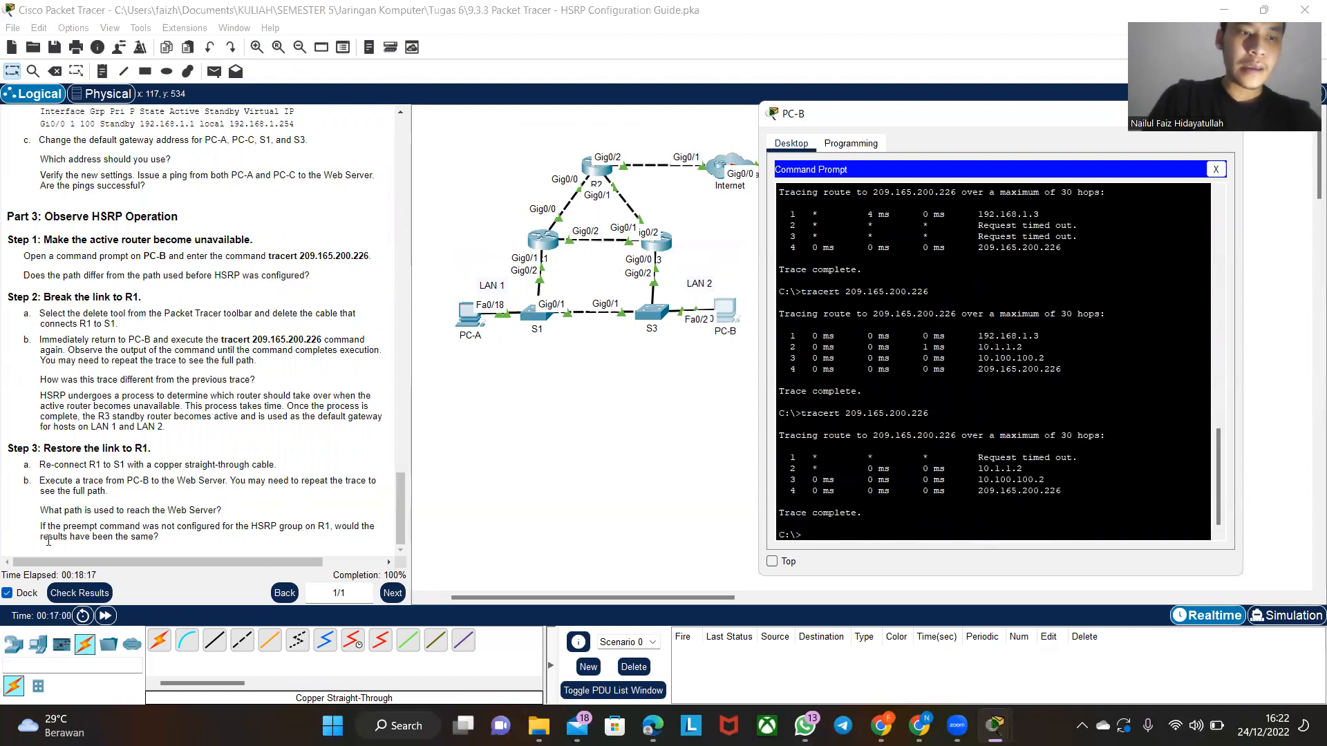
- Repeat the trace to 209.165.200.226 from PC-B, highlight its first-hop address, and move the PC-B window clear of the topology
{"action": "key", "text": "Up"}
{"action": "key", "text": "Return"}
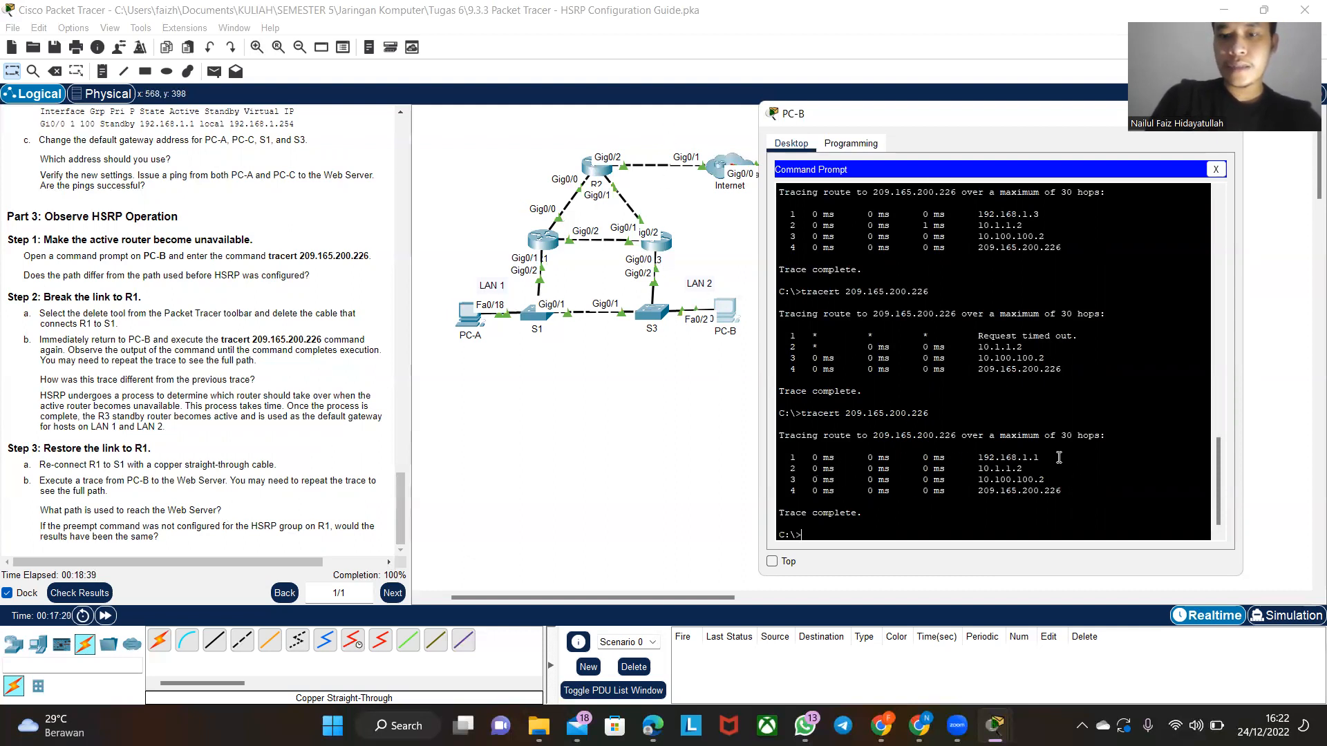
{"action": "left_click_drag", "start_coordinate": [1040, 458], "coordinate": [973, 459]}
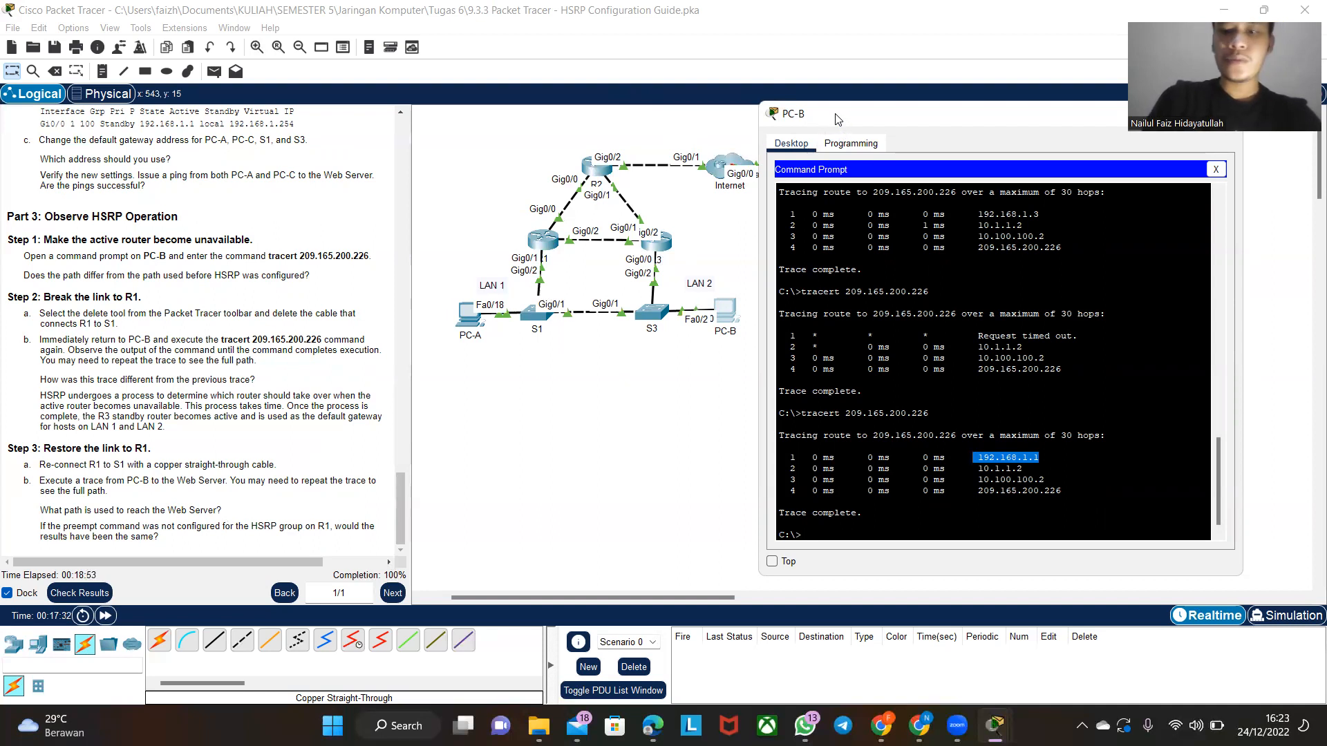
{"action": "left_click_drag", "start_coordinate": [837, 119], "coordinate": [915, 115]}
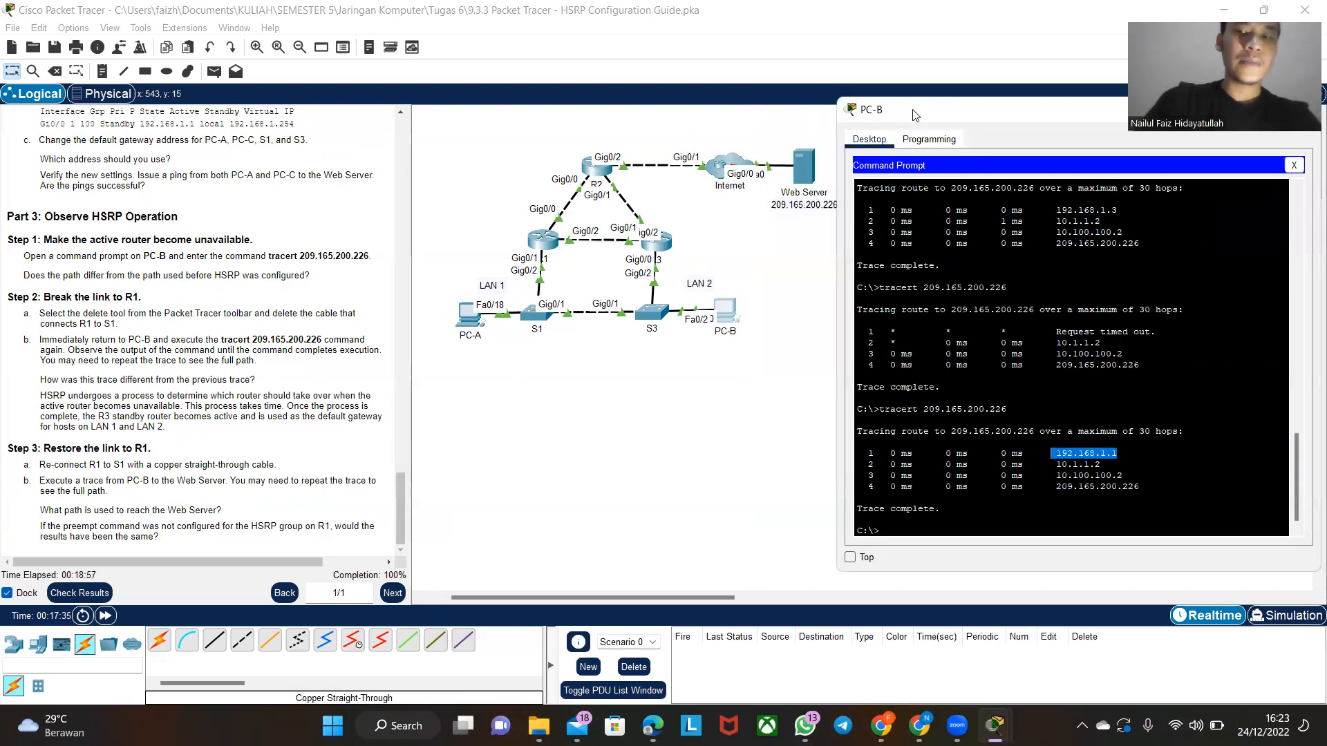